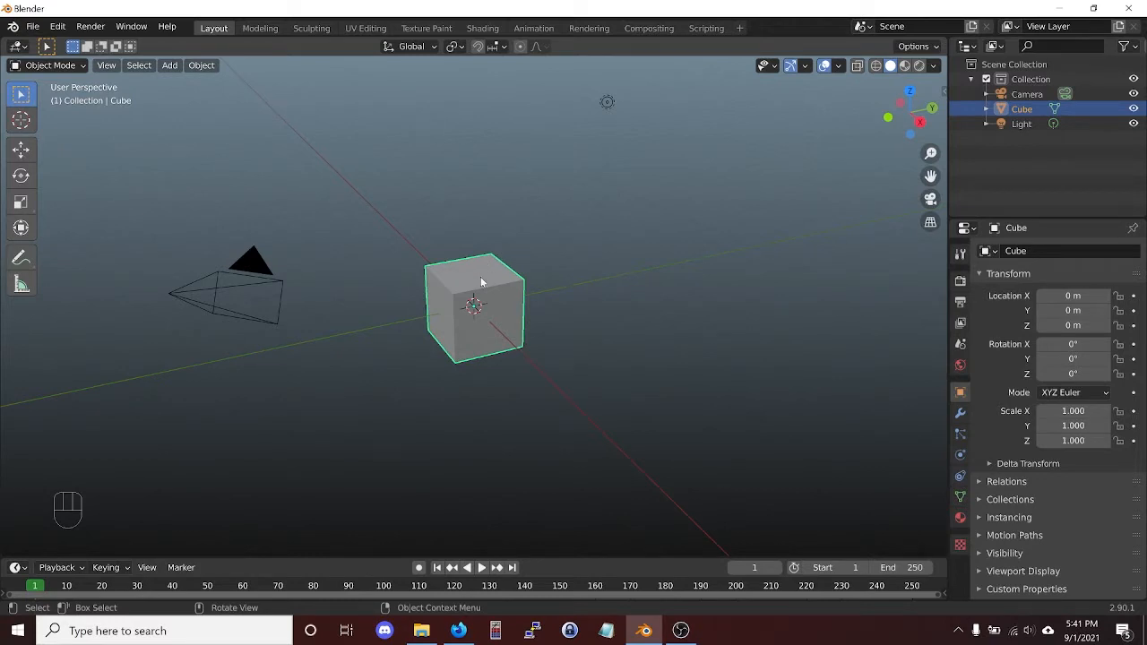
Delete the default cube and add a cylinder mesh at the world origin.
key("x")
left_click(464, 270)
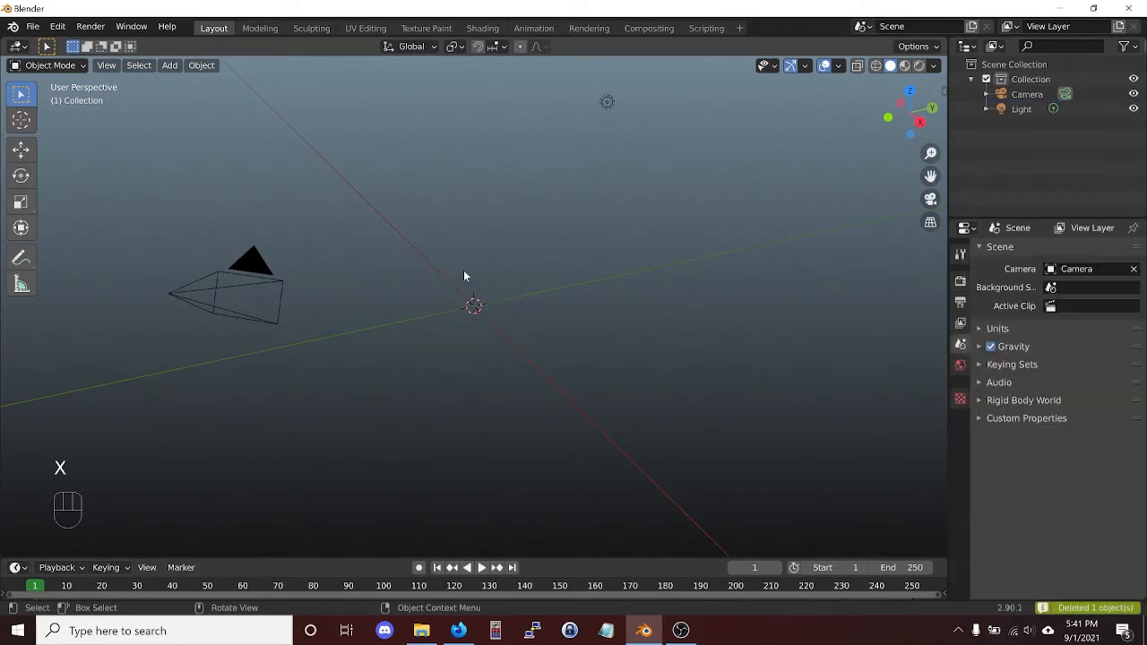
key("shift+a")
mouse_move(463, 269)
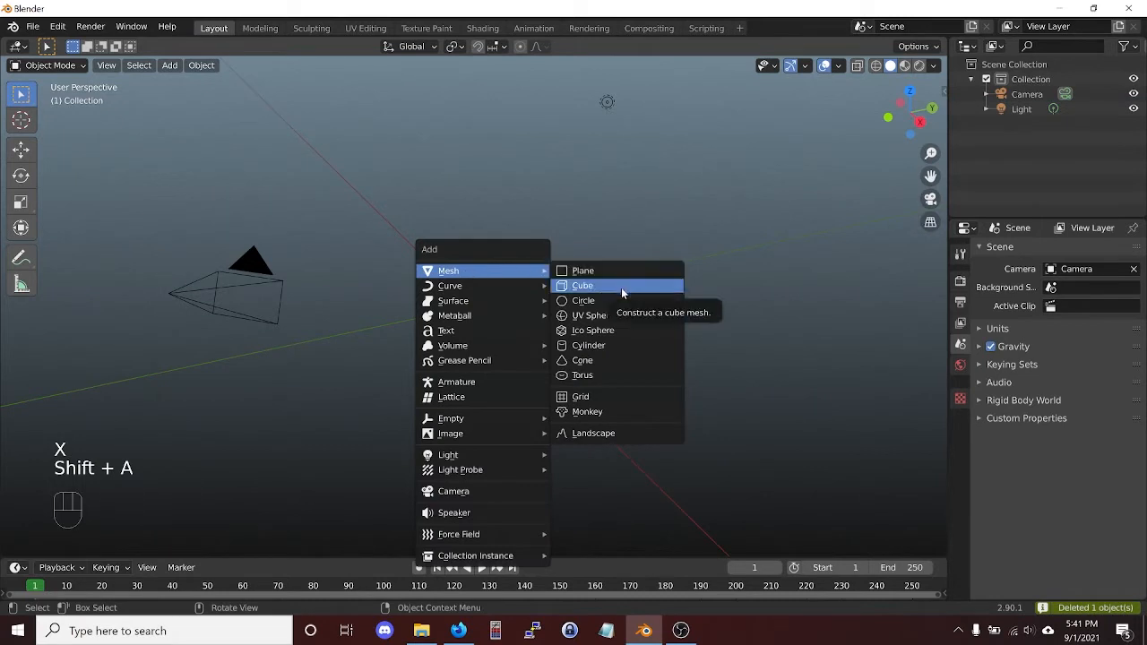
left_click(587, 345)
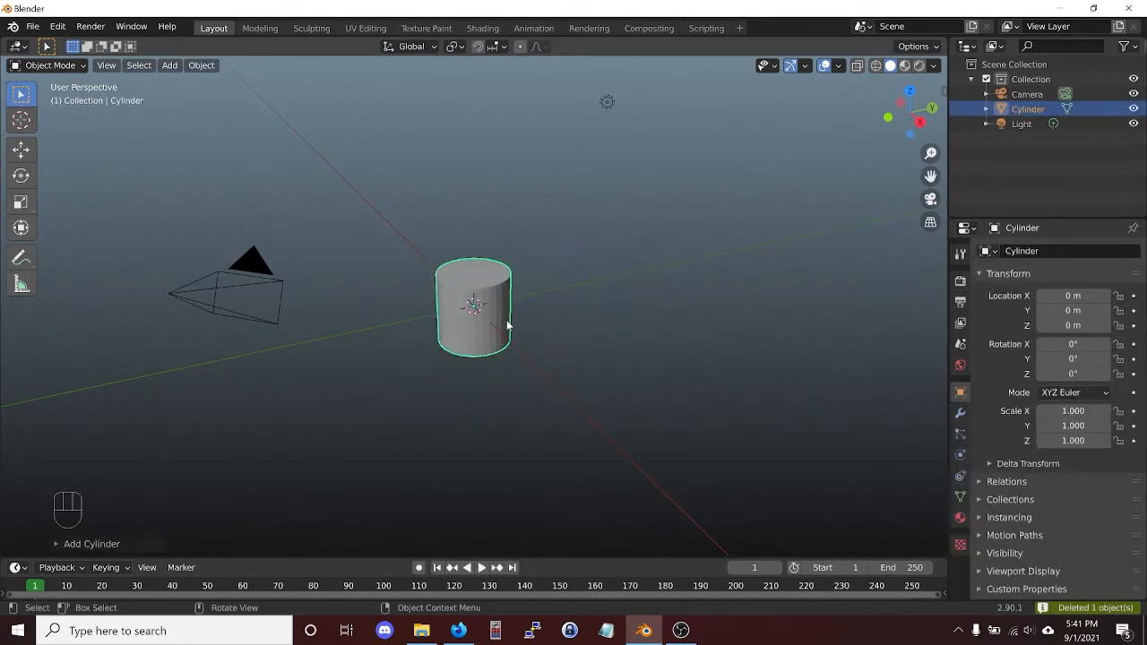
Move the cylinder's whole mesh up 1 m along Z in Edit Mode, leaving the object origin in place.
key("Tab")
key("g")
key("z")
key("1")
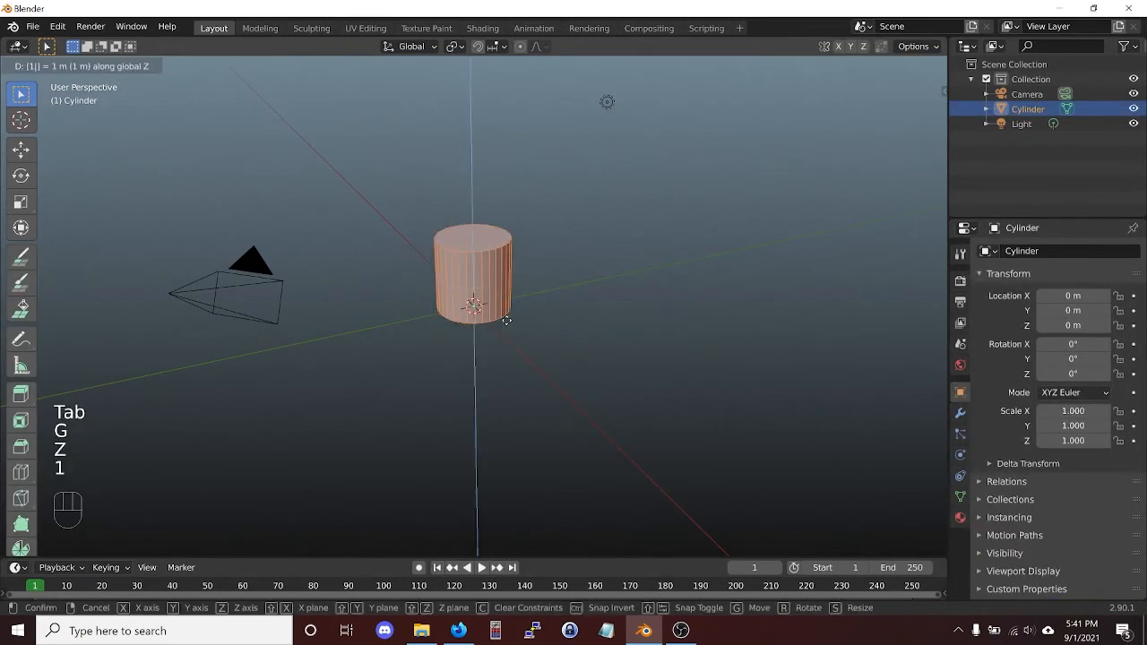
left_click(486, 314)
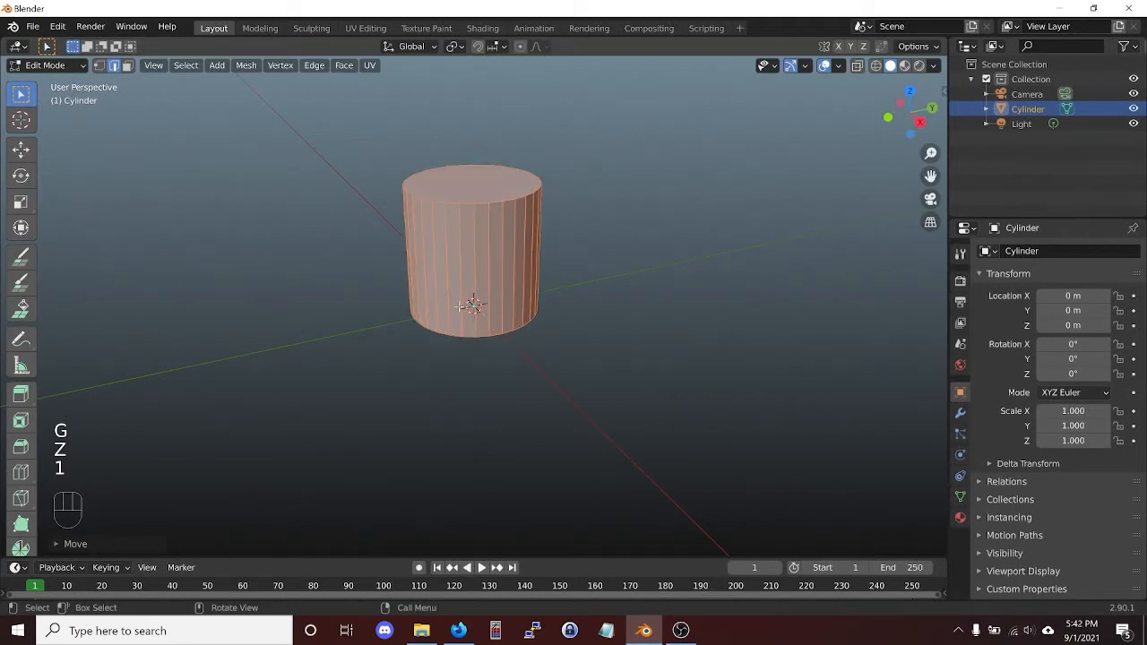
Scale the cylinder's mesh down on X and Y only, with Z locked, into a thin upright pole.
middle_click_drag(468, 308, 519, 337)
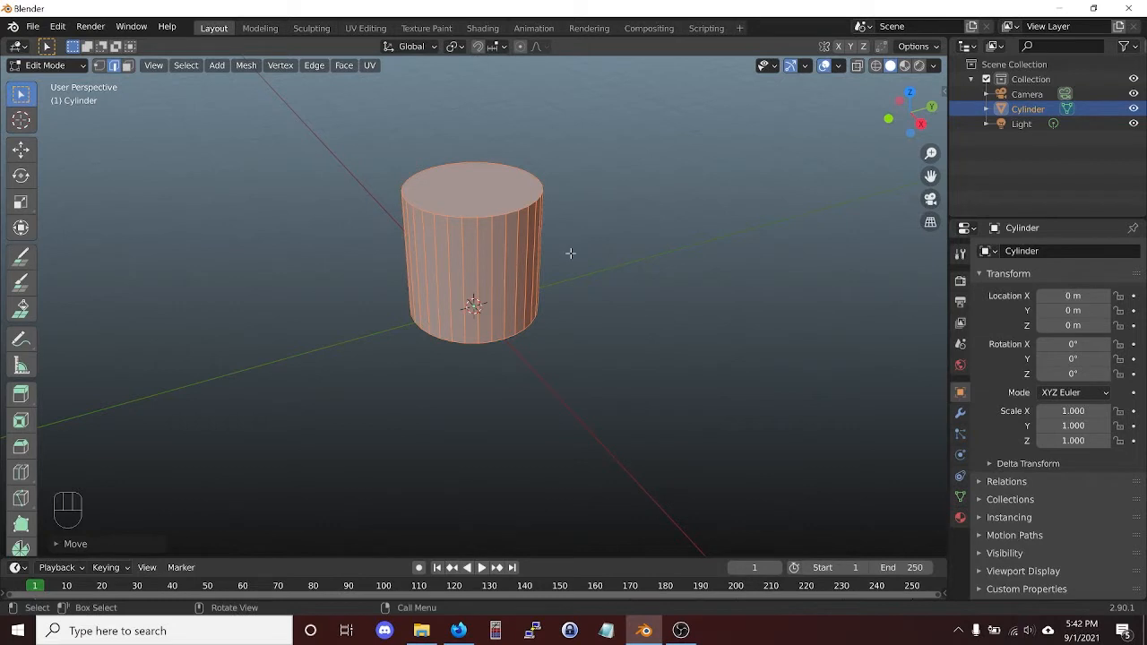
key("s")
key("shift+z")
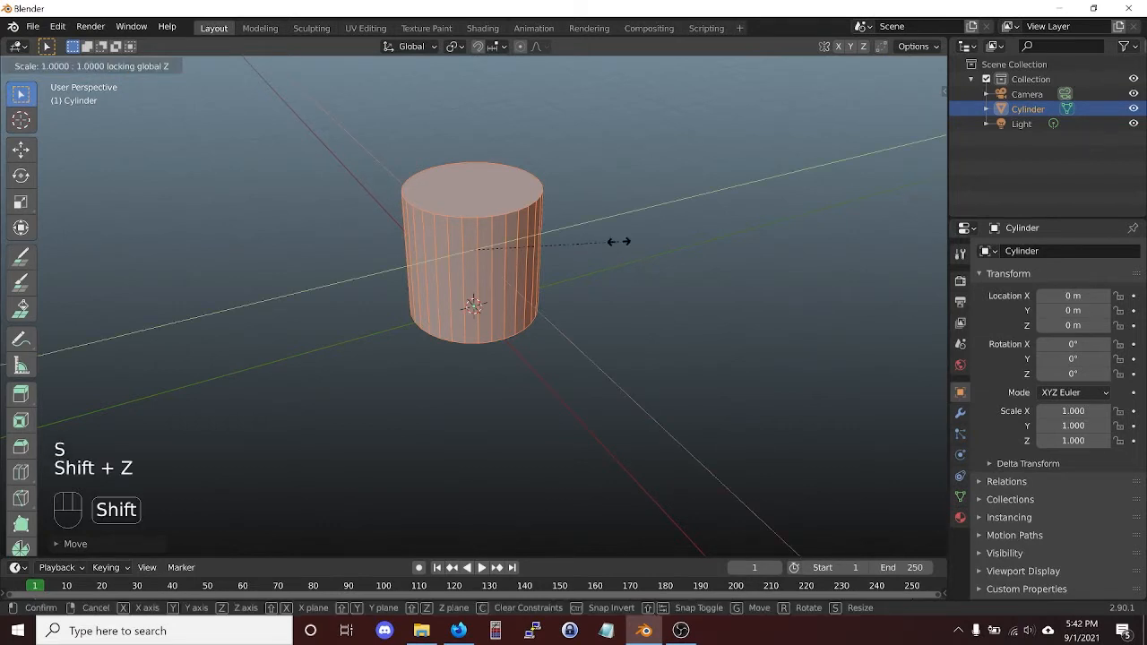
left_click(476, 231)
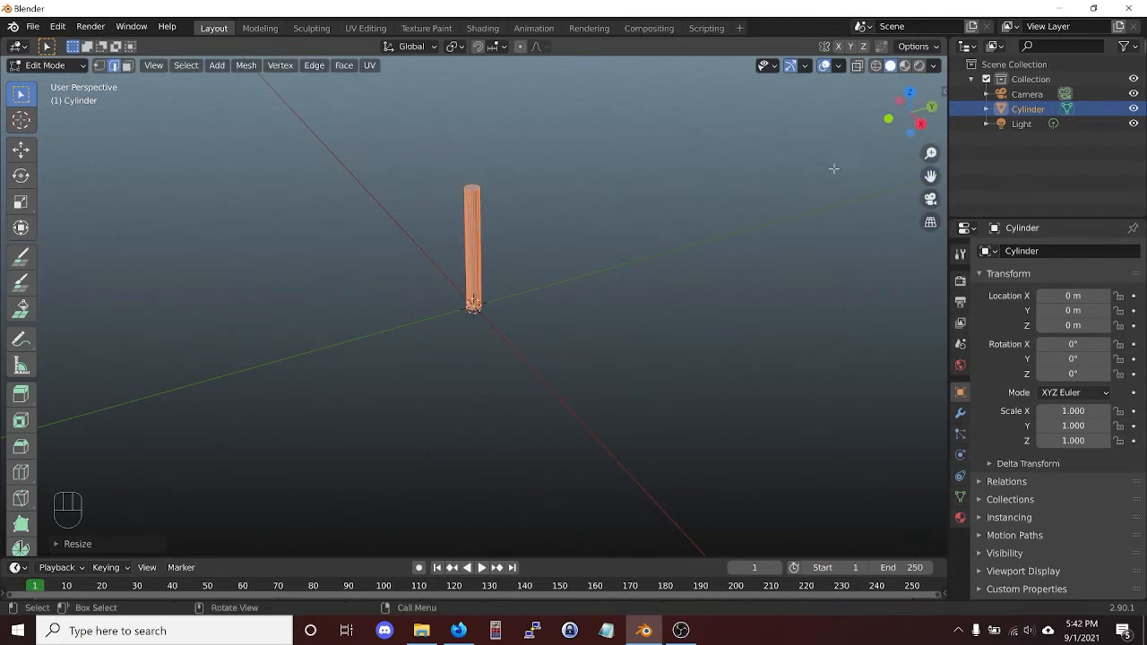
key("s")
key("shift+z")
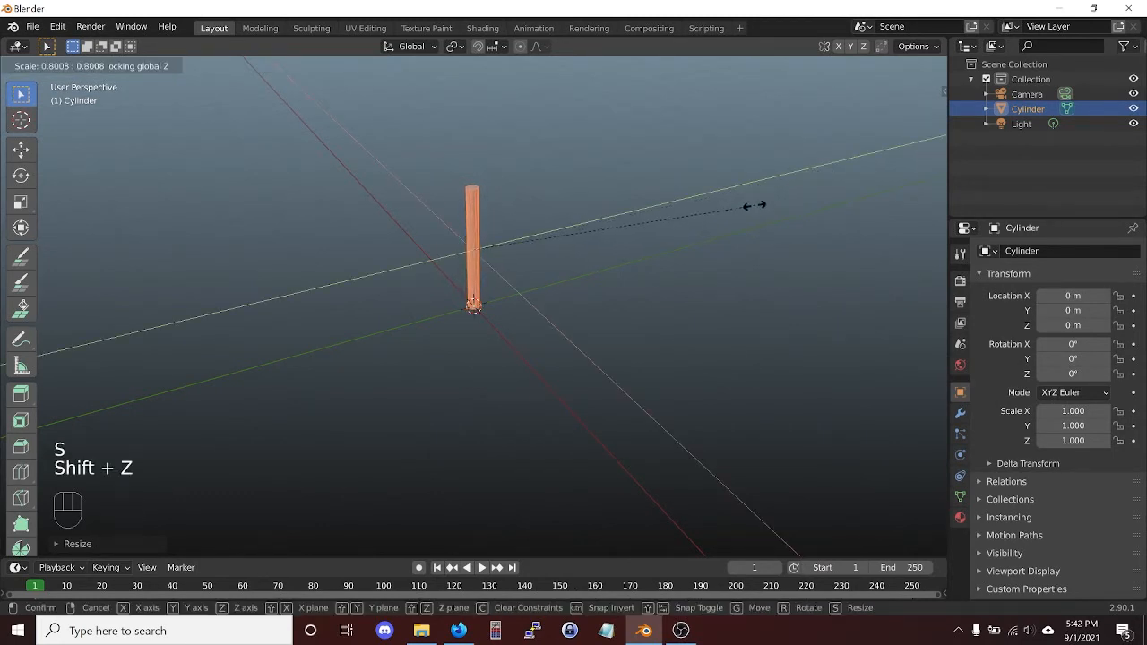
left_click(668, 225)
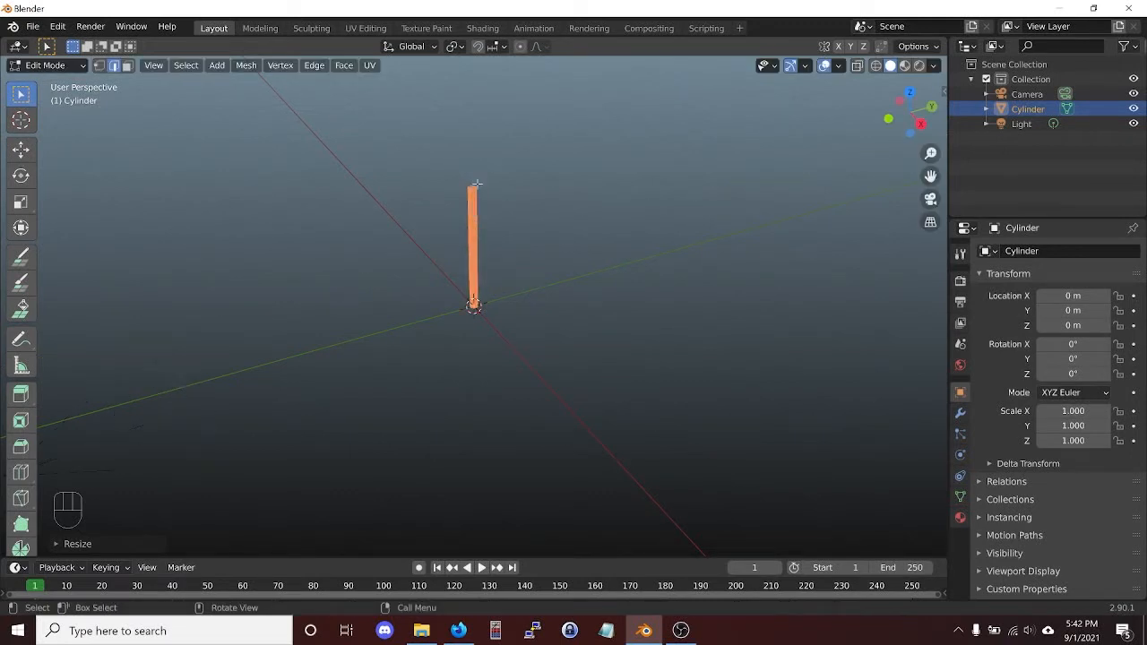
Lengthen the pole by moving only its top face up along Z in the front orthographic view.
key("3")
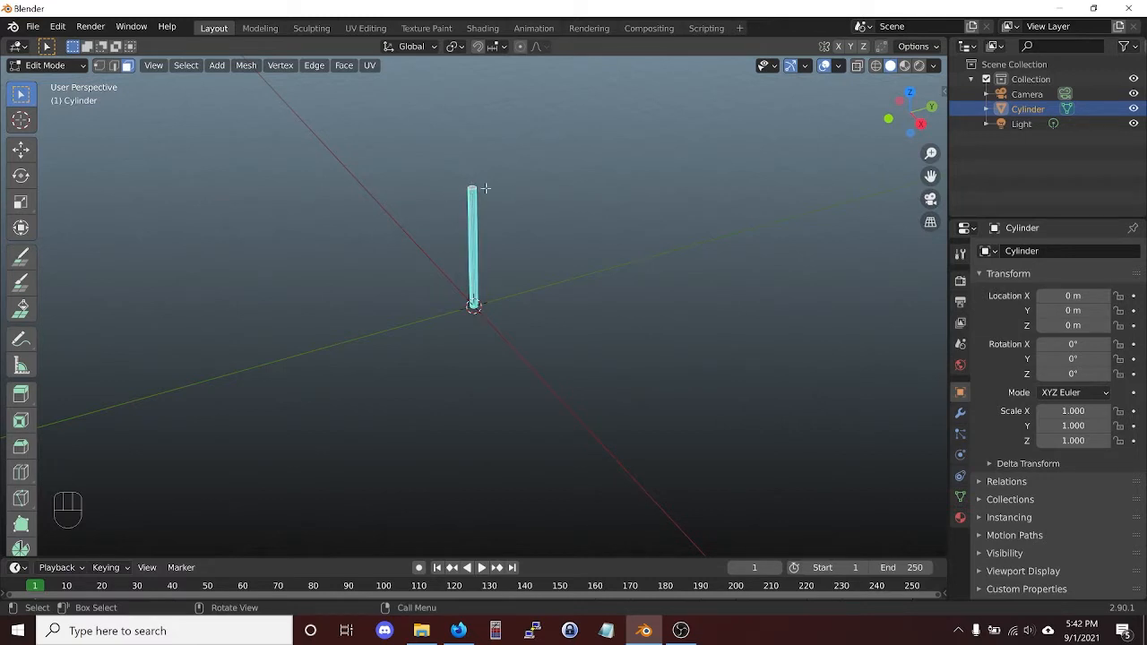
key("KP_1")
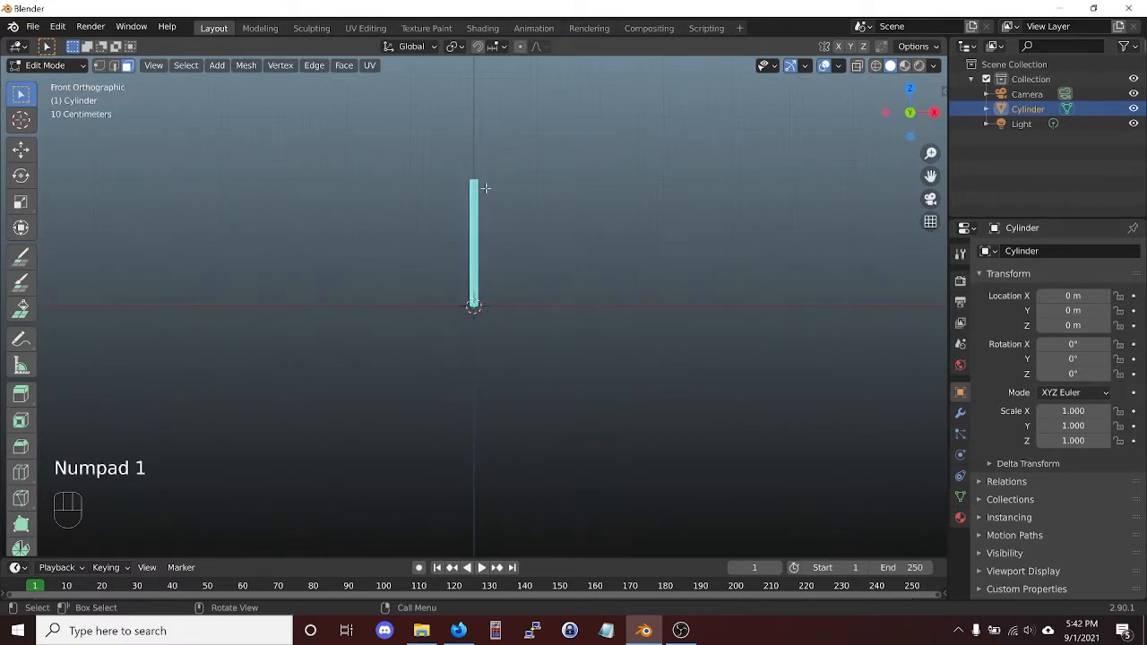
key("KP_5")
scroll(485, 187, "up", 3)
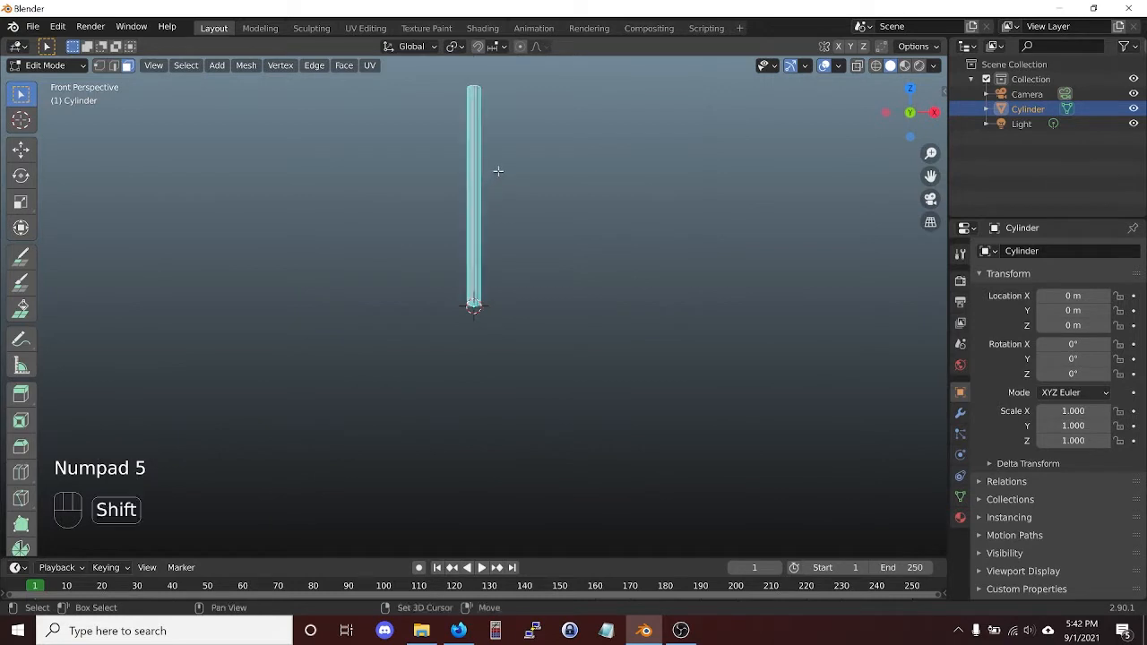
middle_click_drag(496, 171, 501, 320, "shift")
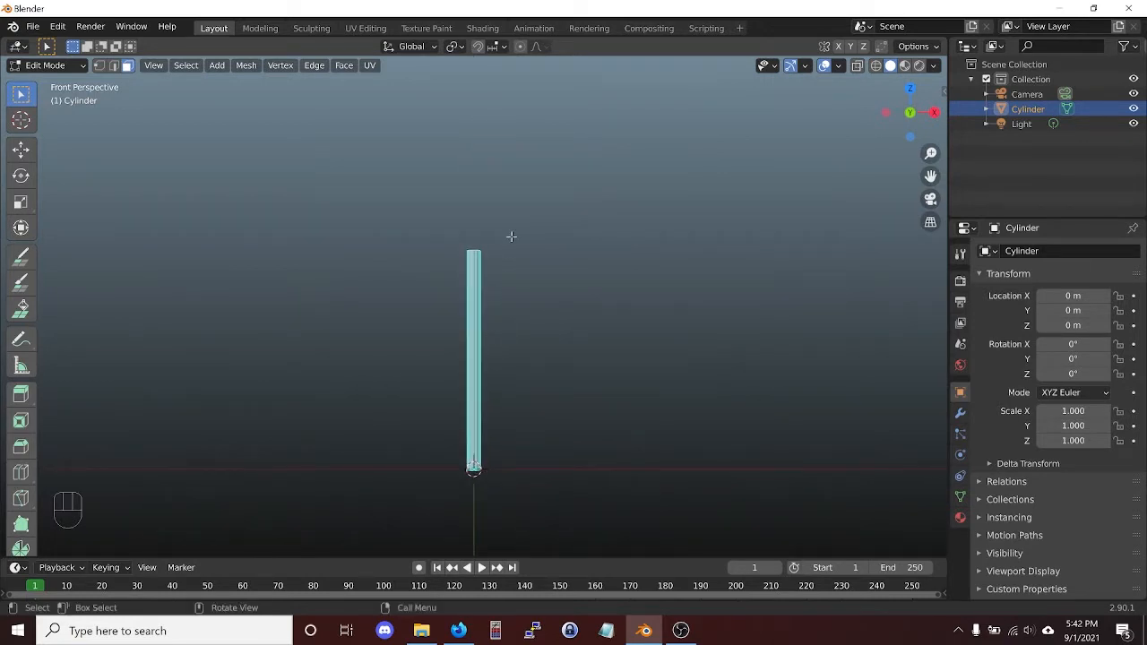
key("KP_1")
key("g")
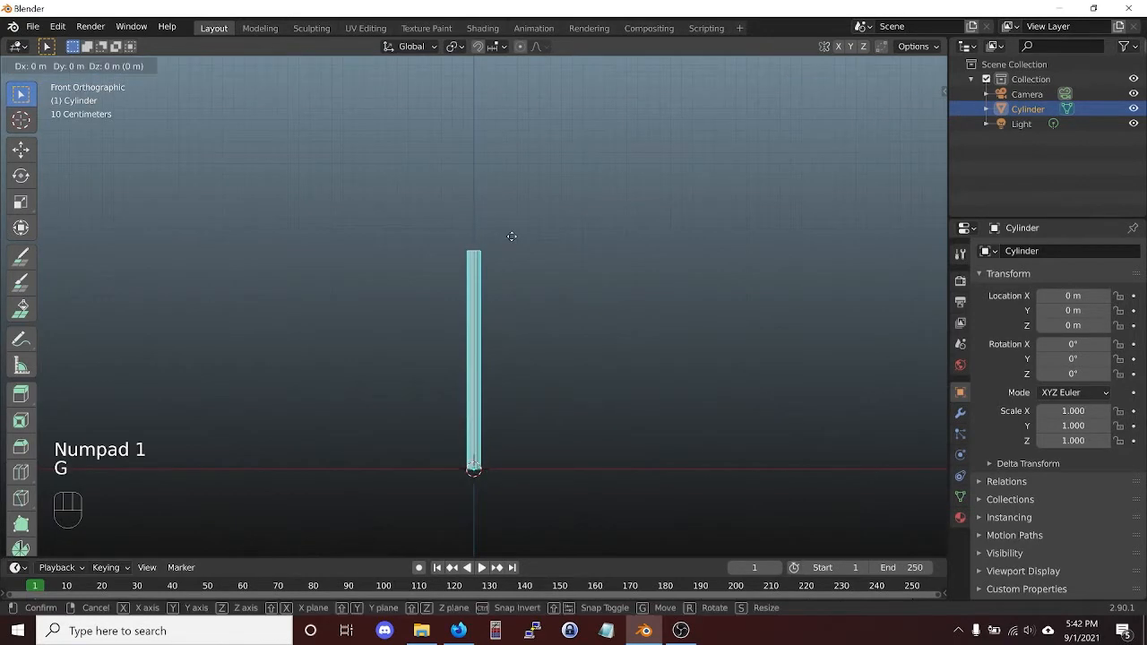
key("z")
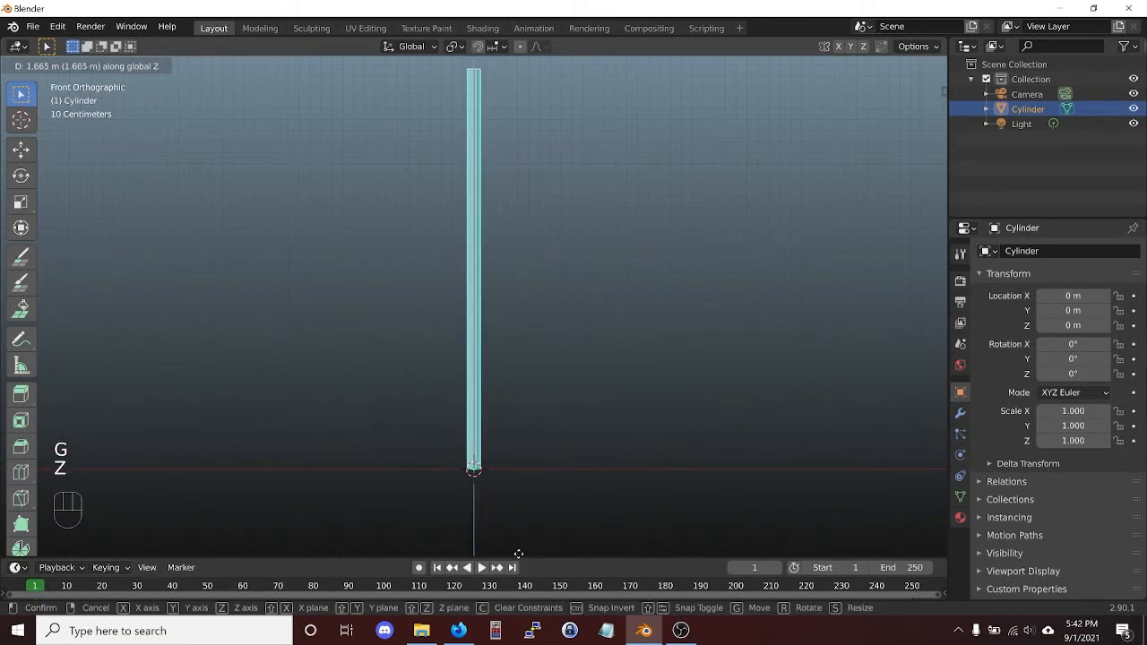
left_click(515, 70)
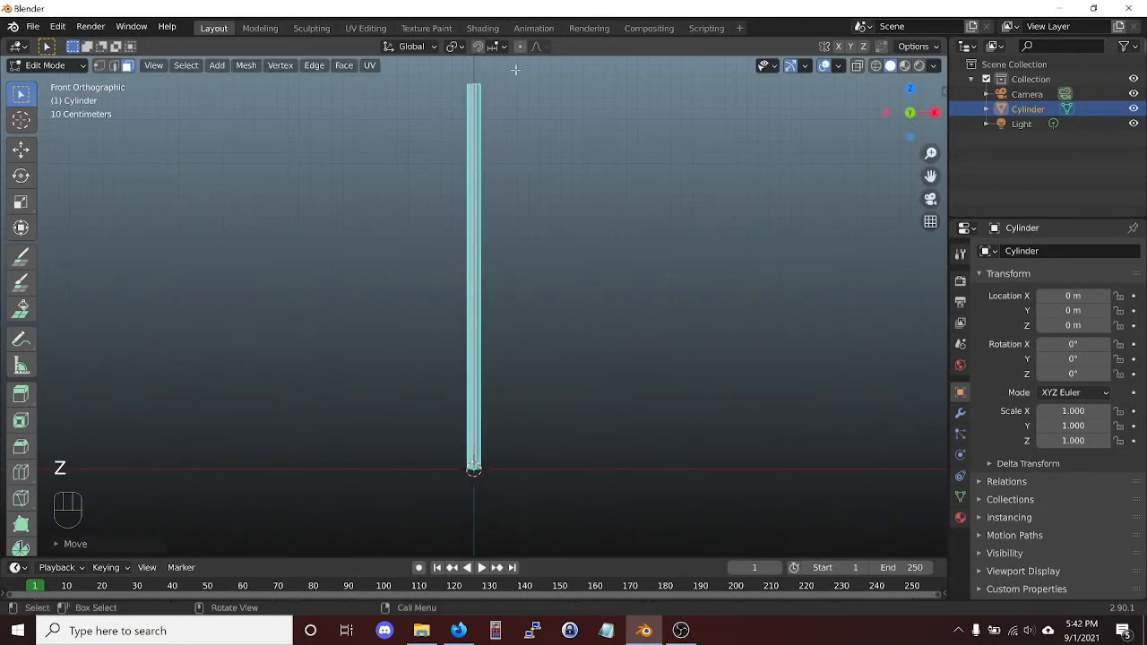
Try tapering the pole by scaling its top face to about 0.3 with Z locked, and undo the scaling.
scroll(515, 70, "down", 5)
key("s")
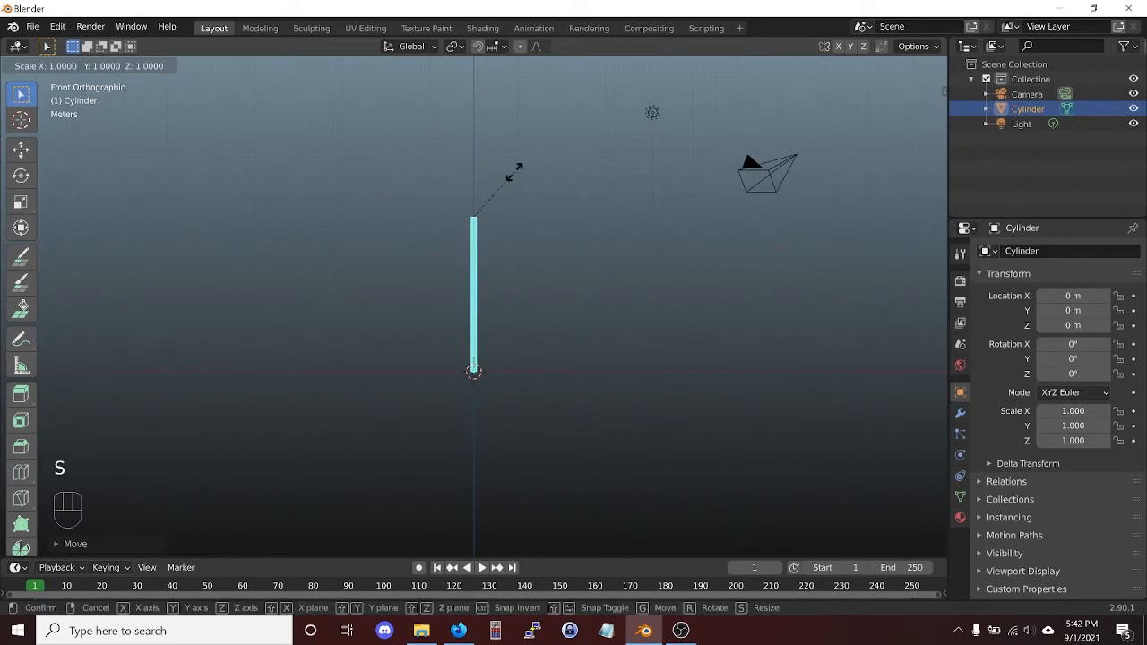
key("shift+z")
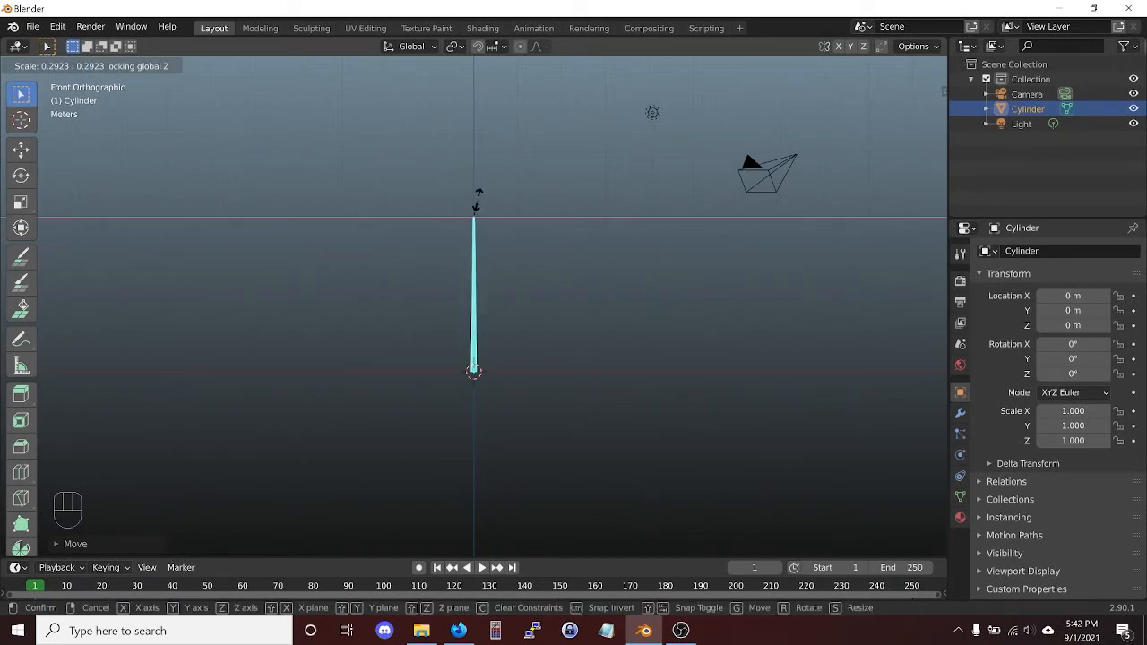
left_click(482, 190)
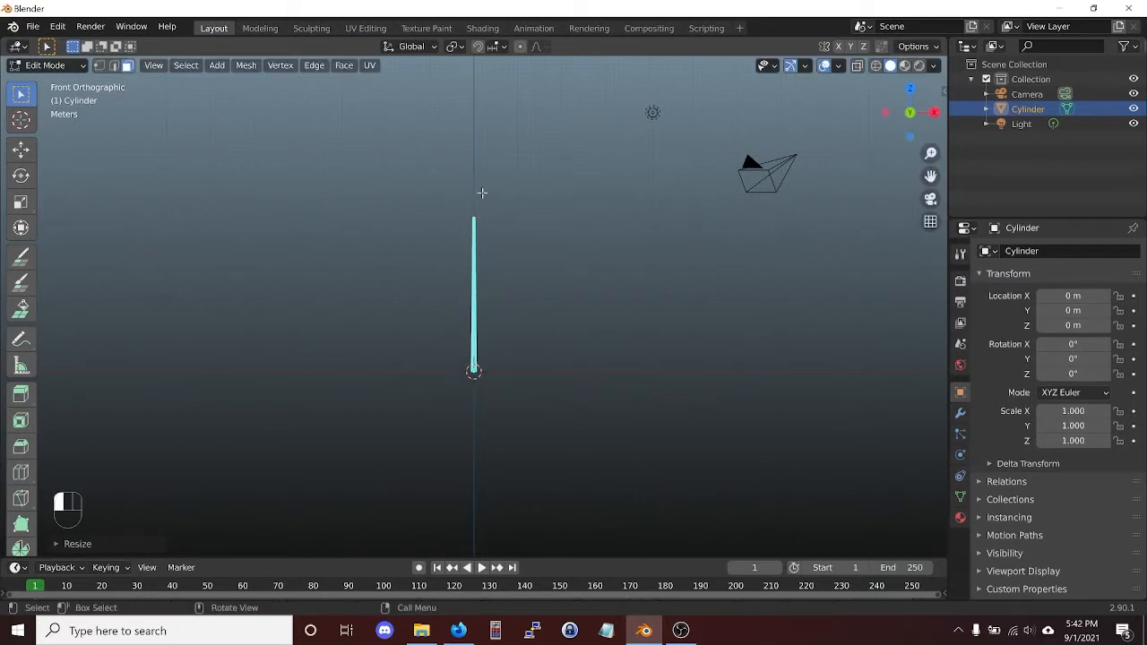
key("ctrl+z")
Raise the pole's top face further along Z to make the pole taller.
scroll(525, 205, "up", 3)
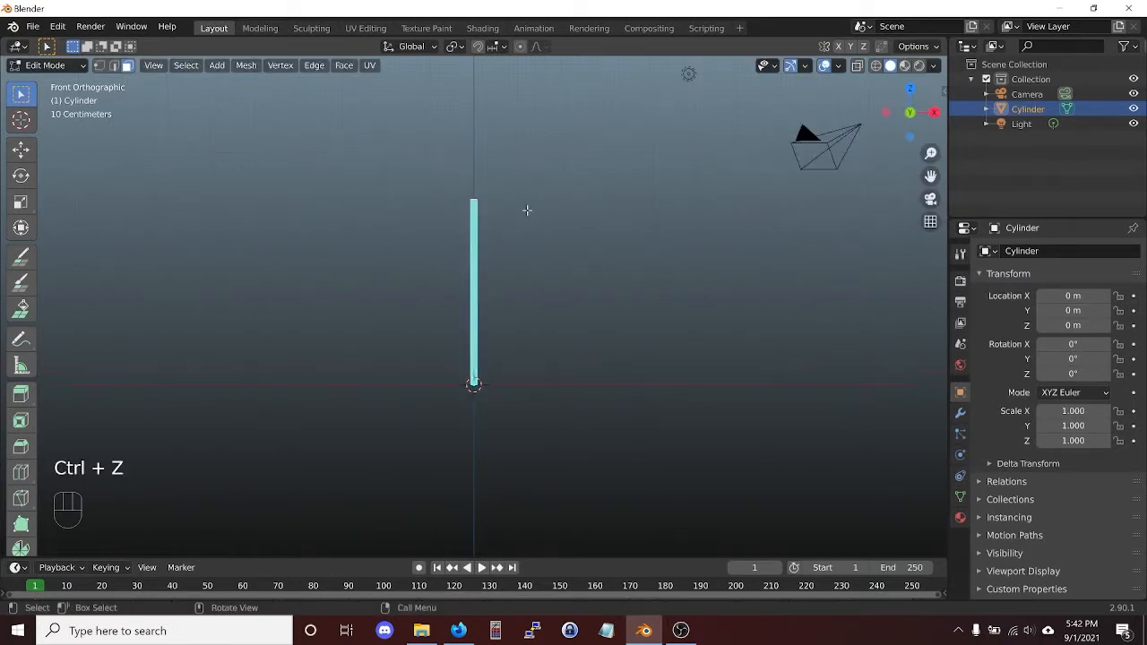
key("g")
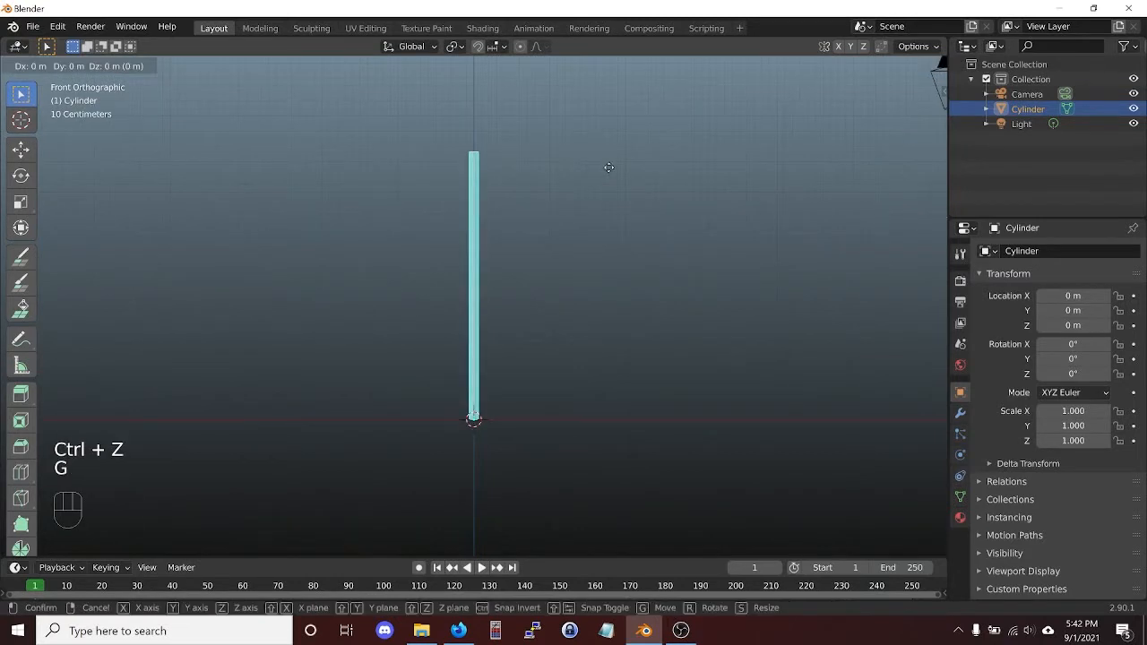
key("z")
left_click(607, 114)
Select the entire pole mesh and scale it slightly thinner on X and Y, keeping its height.
key("a")
key("a")
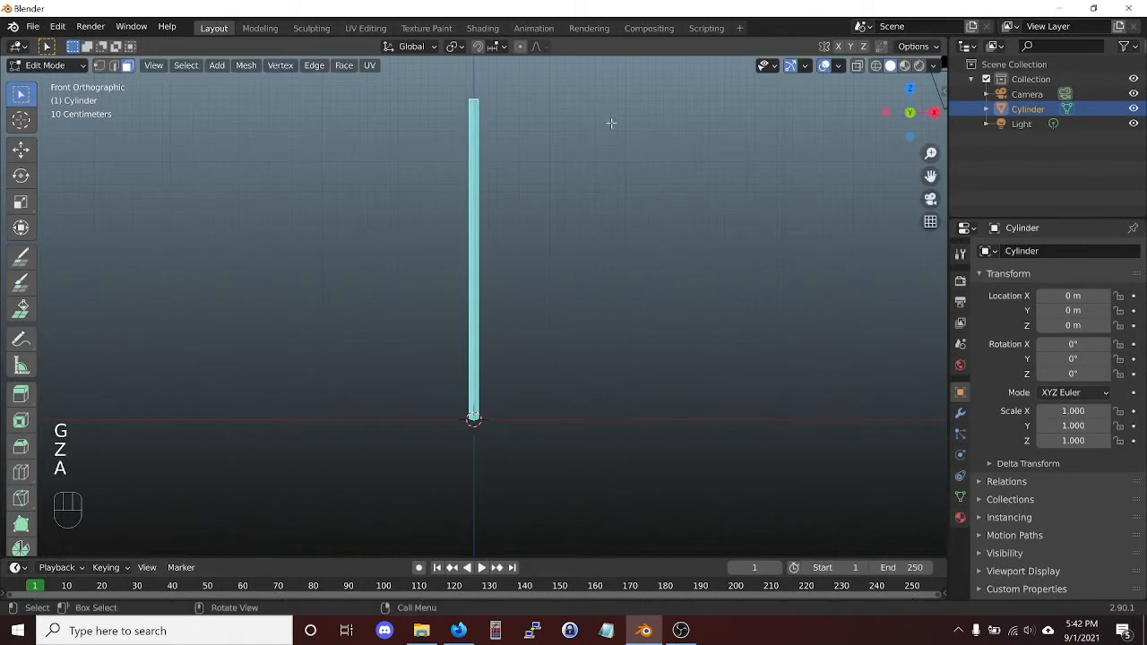
key("s")
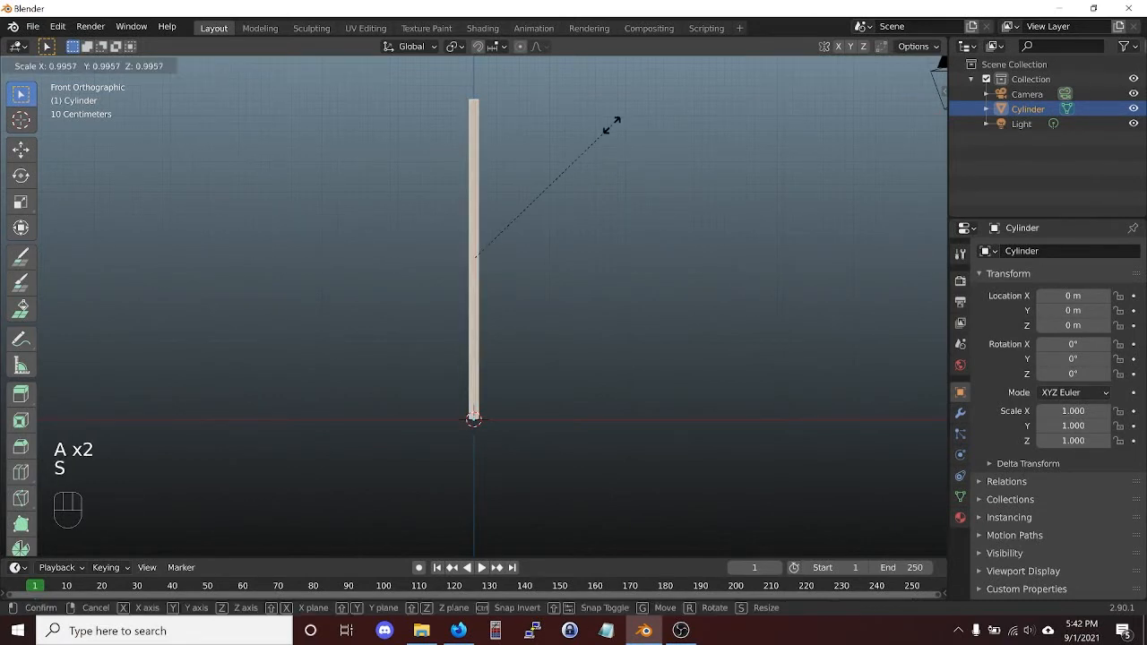
key("shift+z")
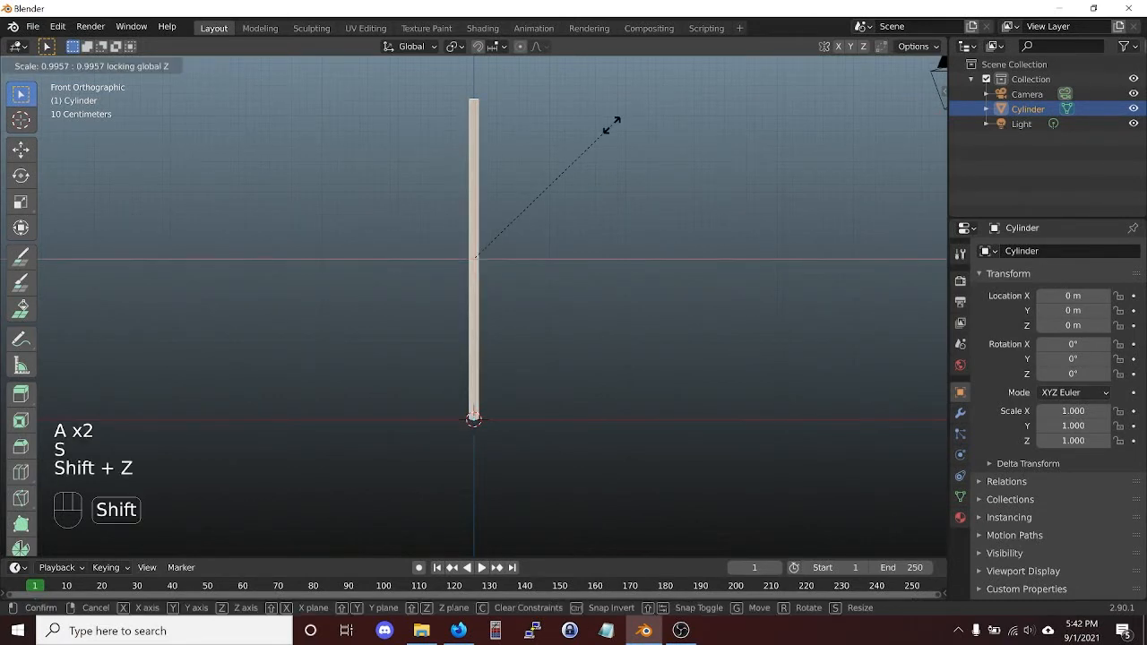
left_click(568, 160)
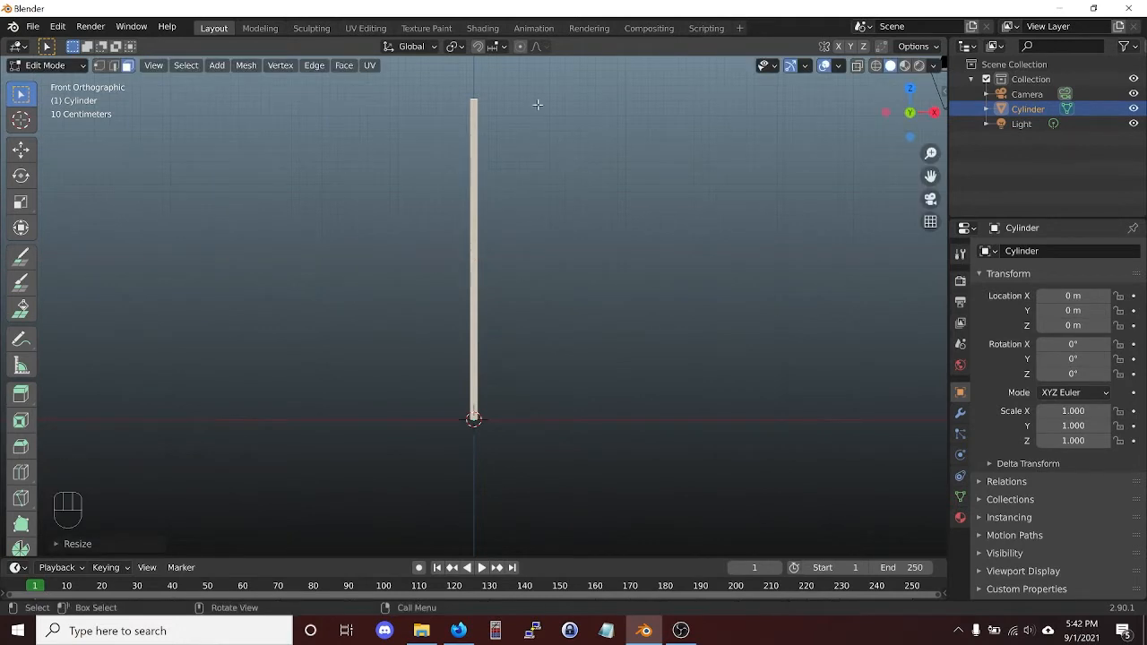
Round off the pole's top face with an edge bevel about 0.02 m wide and 3 segments.
scroll(529, 108, "down", 1)
middle_click_drag(495, 110, 484, 188)
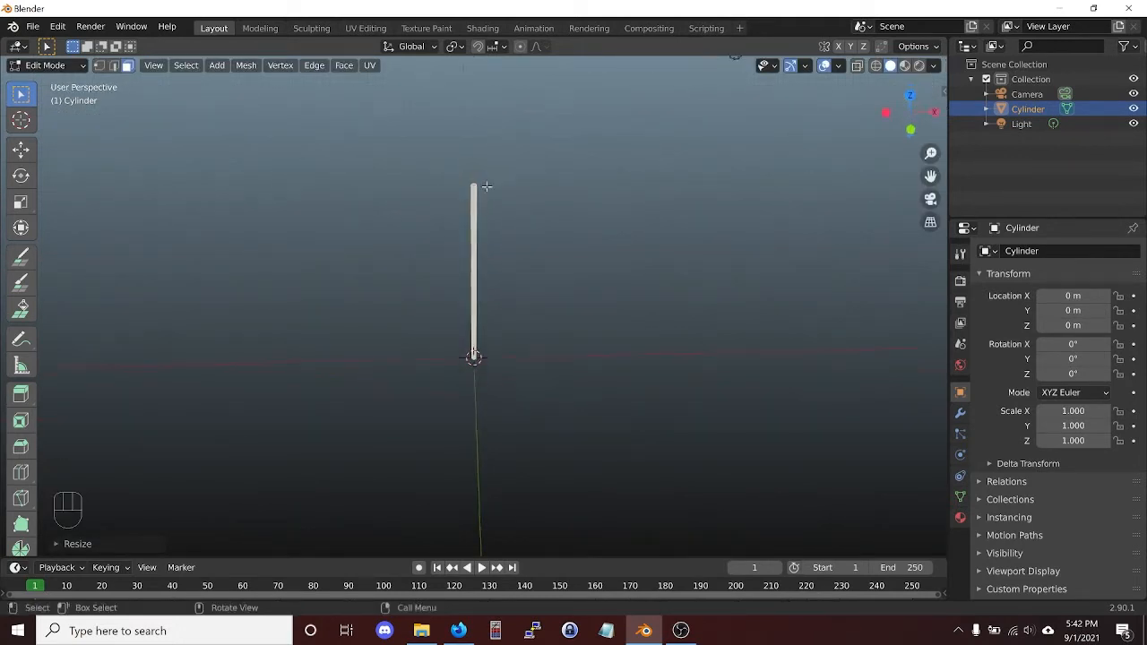
scroll(523, 146, "up", 4)
middle_click_drag(535, 147, 541, 262, "shift")
scroll(542, 262, "up", 4)
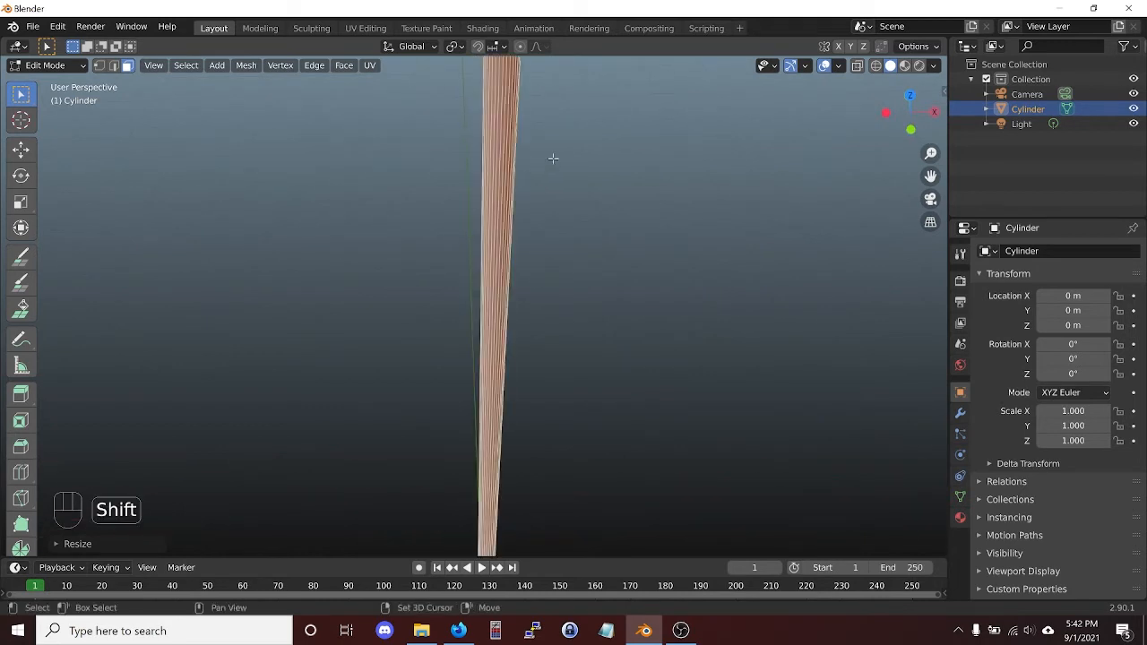
middle_click_drag(553, 159, 553, 261, "shift")
left_click(495, 257)
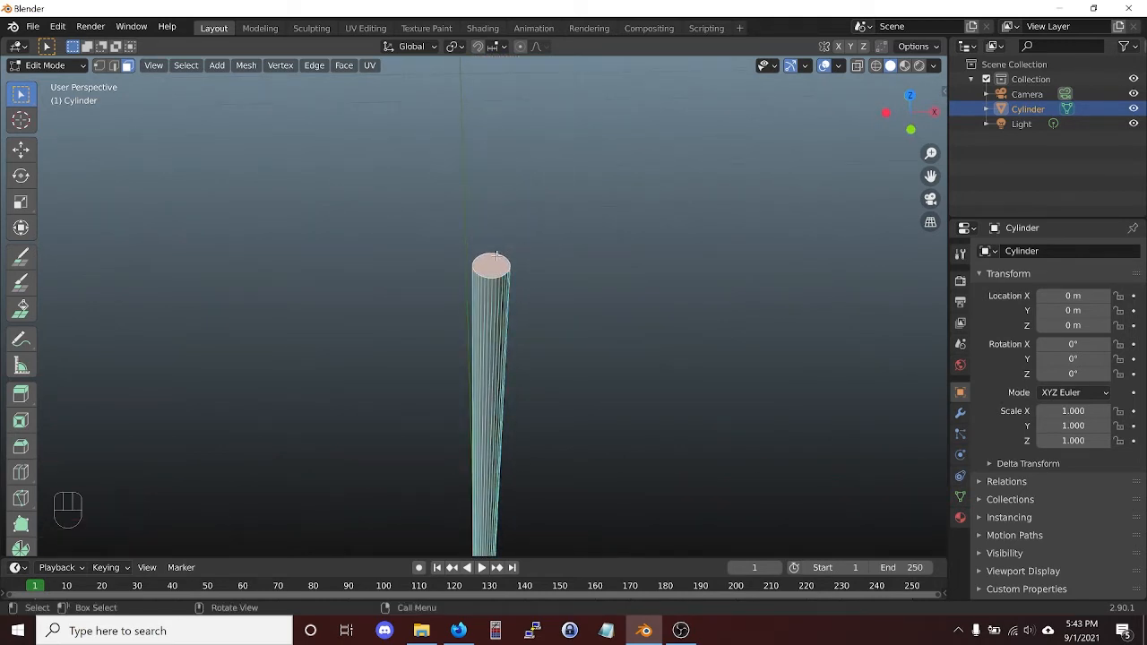
key("ctrl+b")
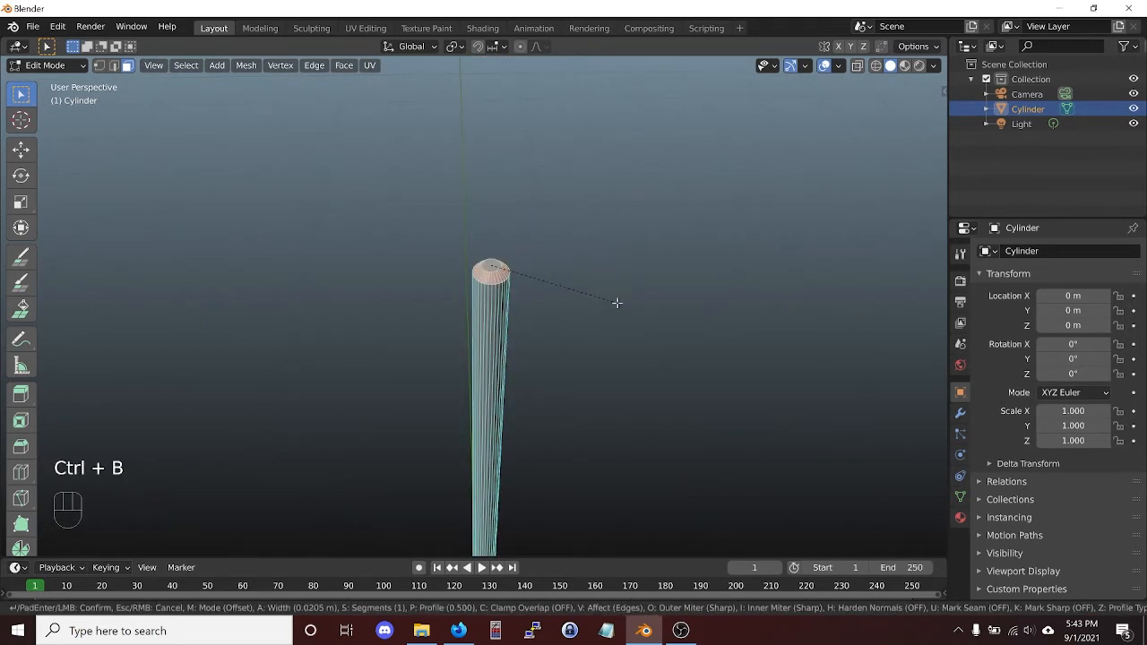
left_click(613, 303)
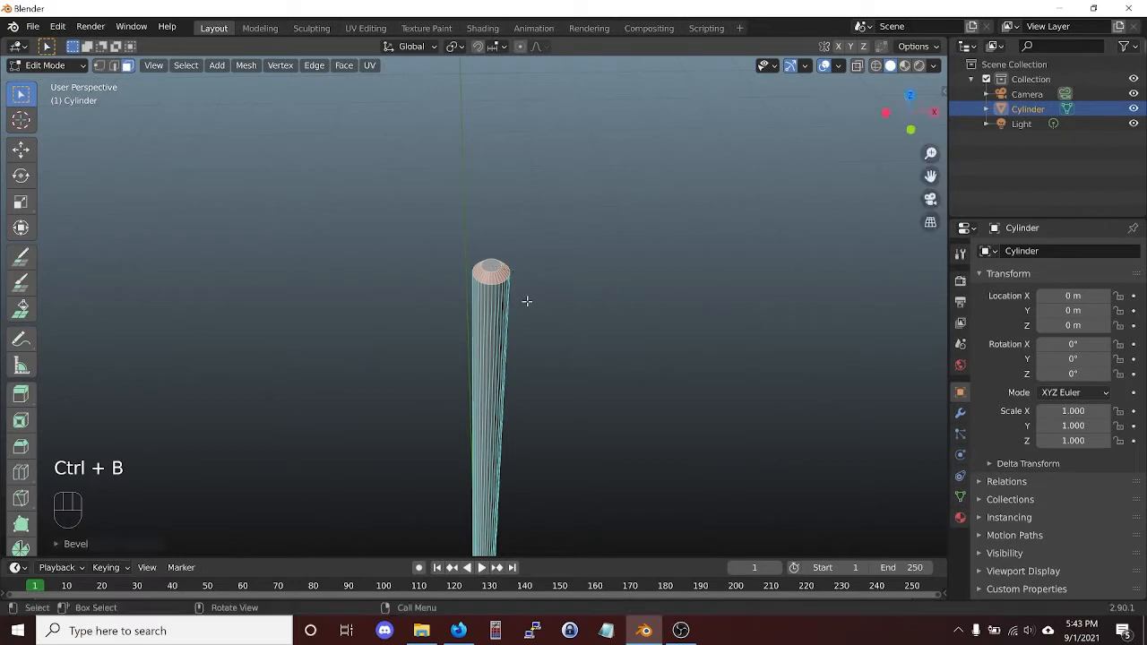
left_click(90, 541)
left_click(247, 329)
left_click(247, 329)
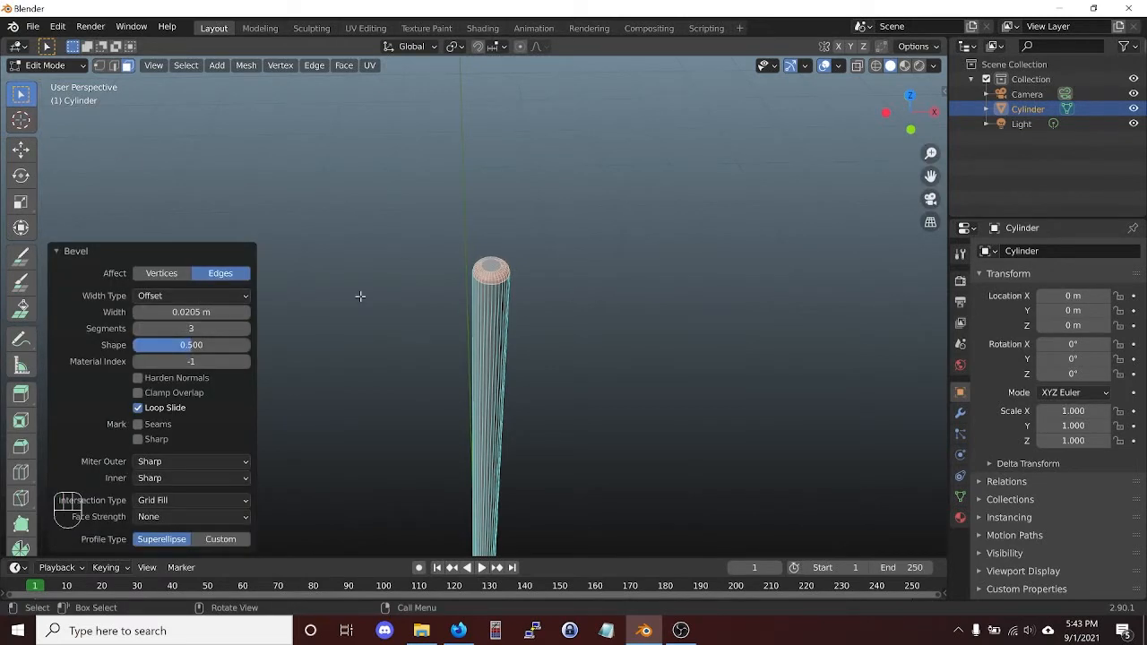
Raise the pole's top face about 0.145 m along Z with proportional editing on, using a proportional size of about 0.04.
left_click(493, 265)
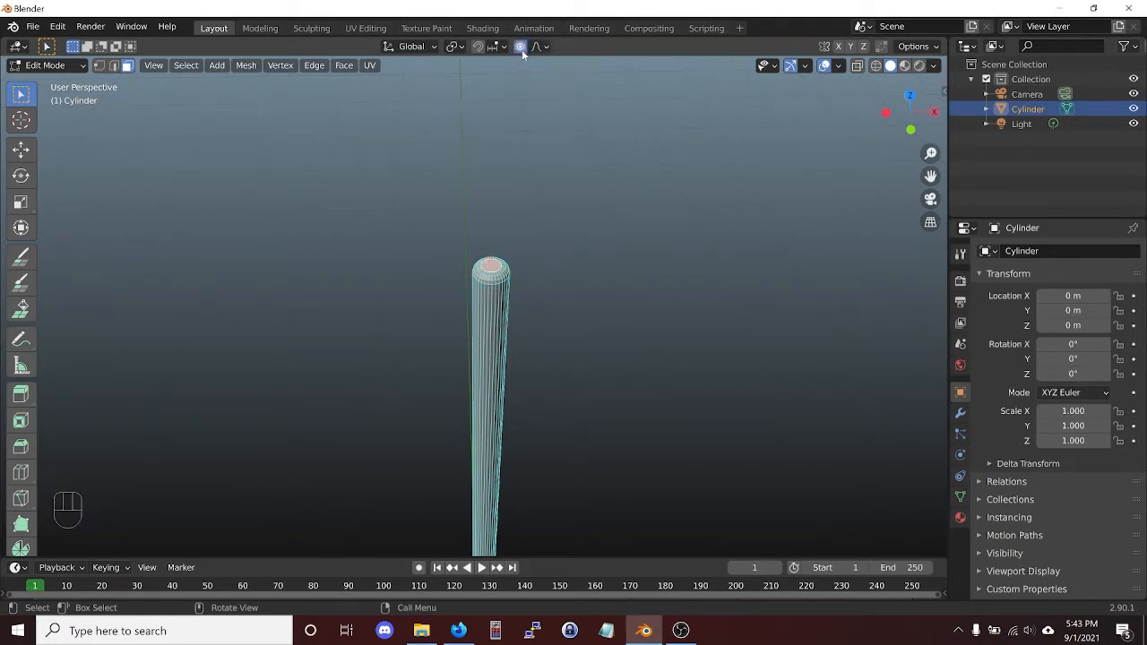
key("g")
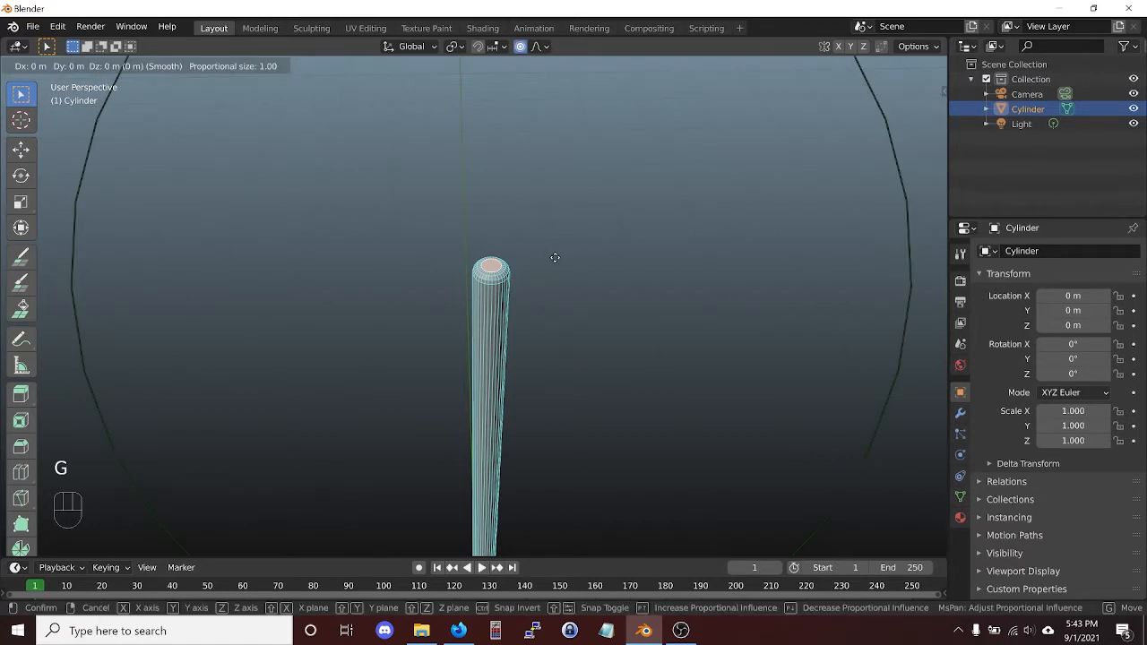
scroll(555, 257, "up", 10)
scroll(555, 257, "up", 7)
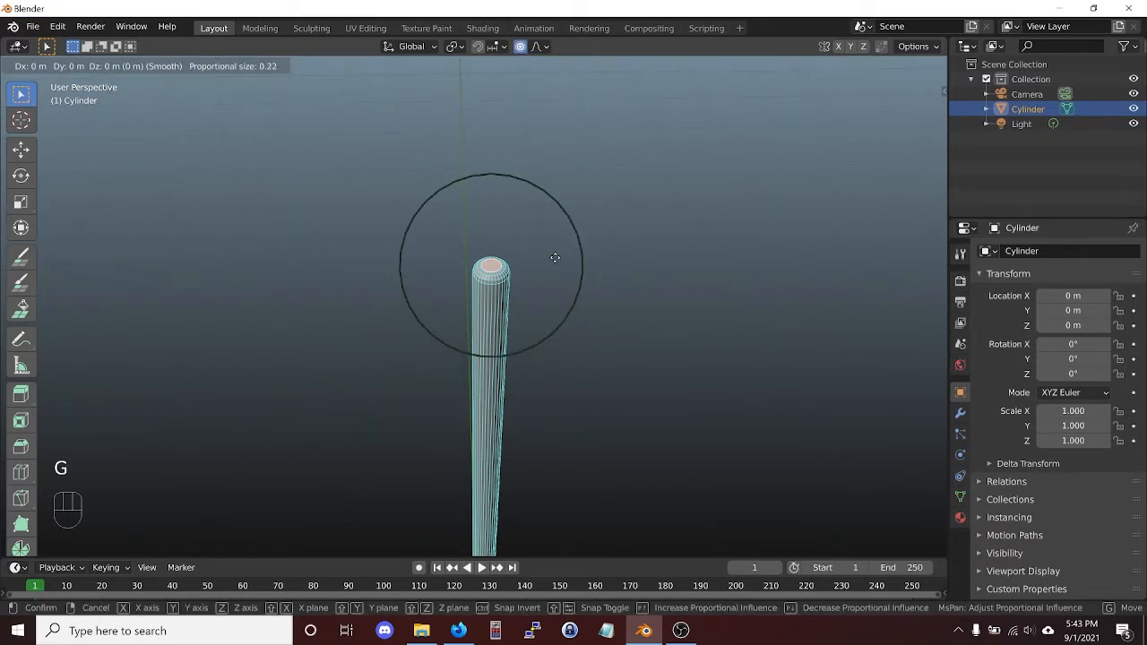
key("z")
scroll(554, 250, "up", 15)
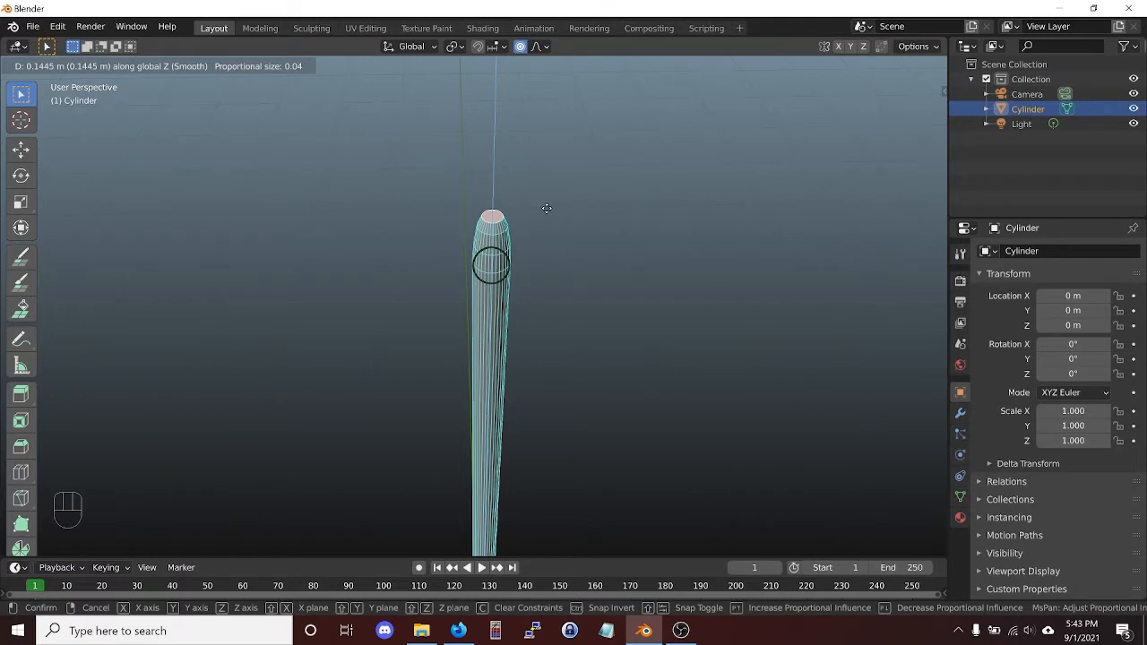
left_click(547, 208)
Add 20 evenly spaced loop cuts around the pole's shaft, leaving them unslid.
scroll(550, 300, "down", 6)
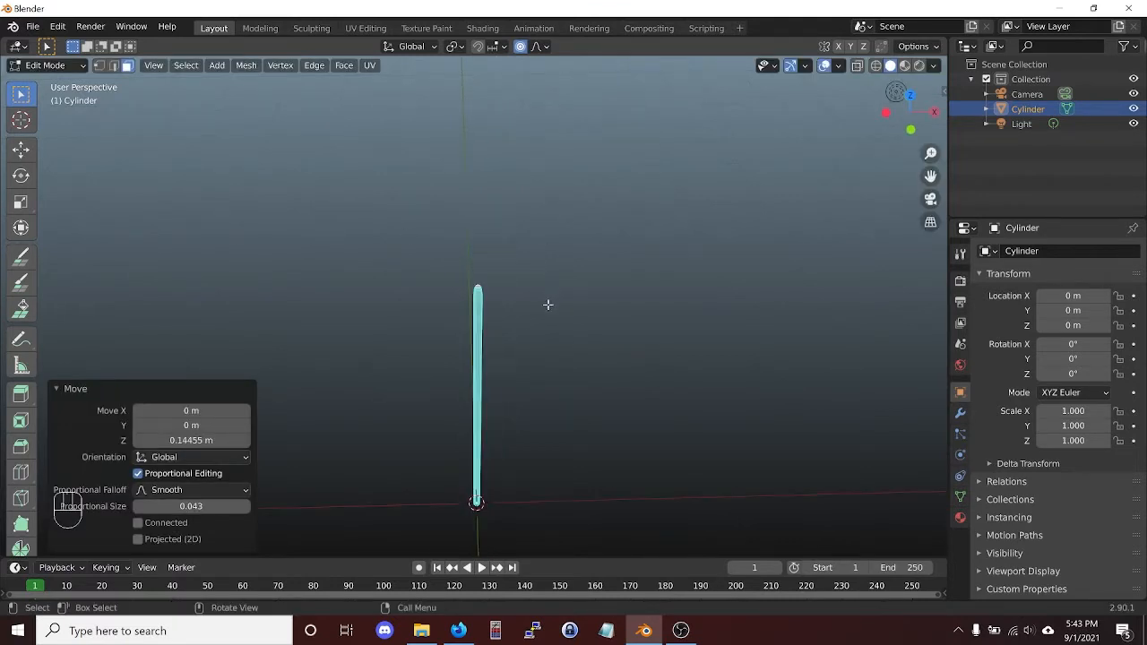
middle_click_drag(496, 419, 494, 319)
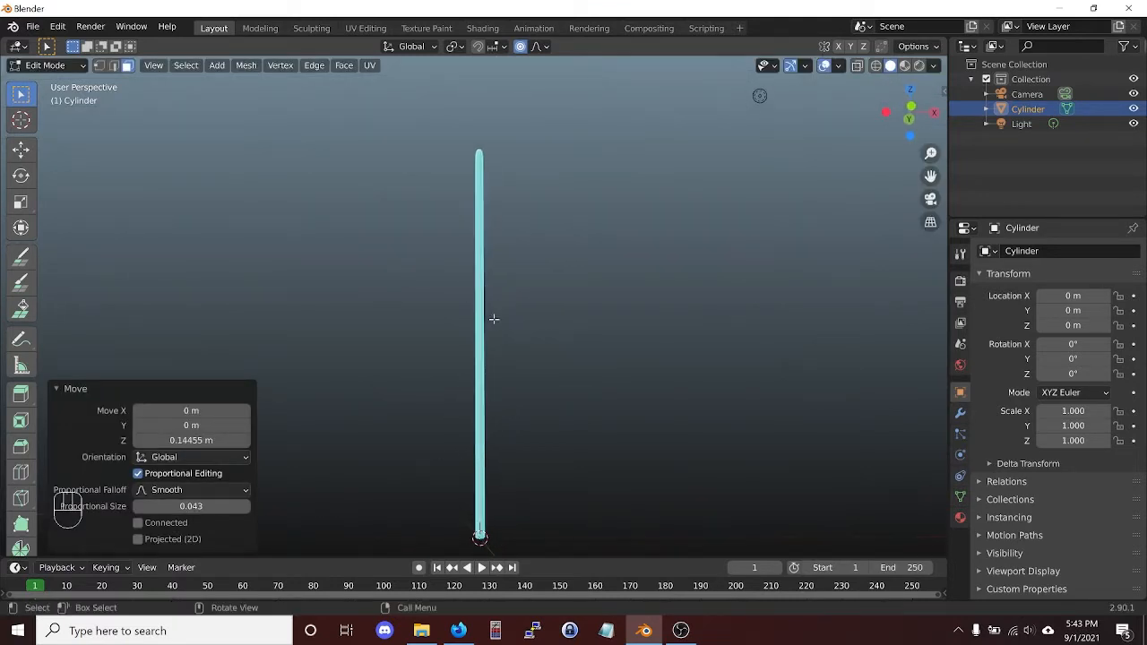
key("ctrl+r")
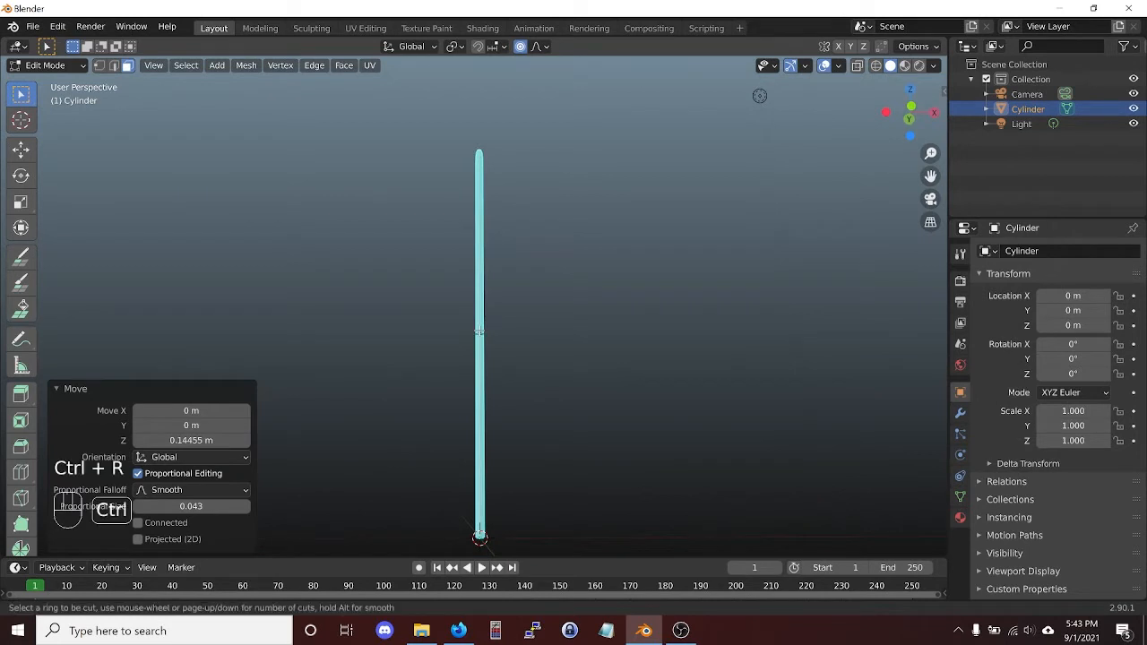
scroll(479, 331, "up", 7)
scroll(480, 330, "up", 13)
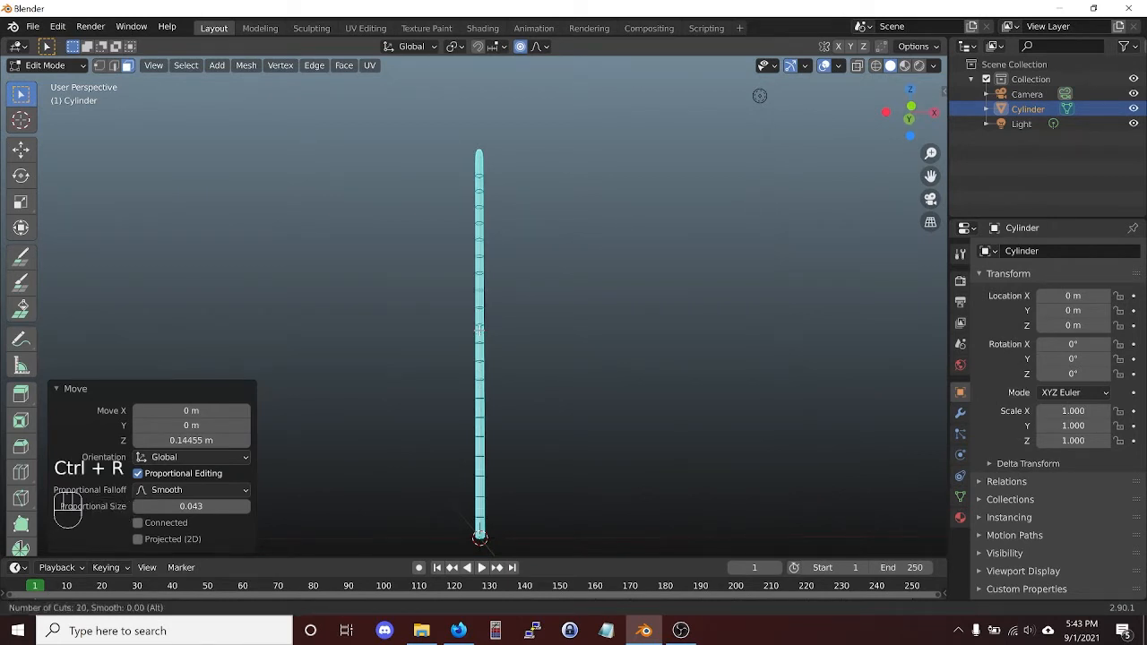
left_click(480, 330)
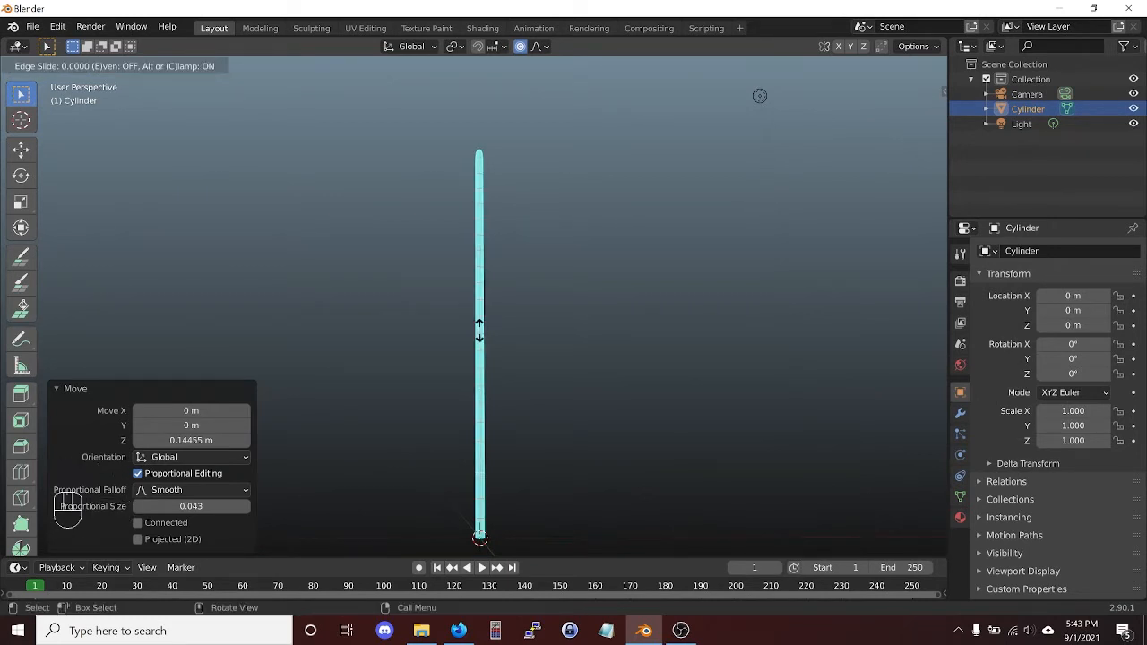
key("Escape")
Add one loop cut to the pole's lowest segment and slide it close to the base edge, with a factor of about 0.985.
middle_click_drag(563, 310, 523, 275)
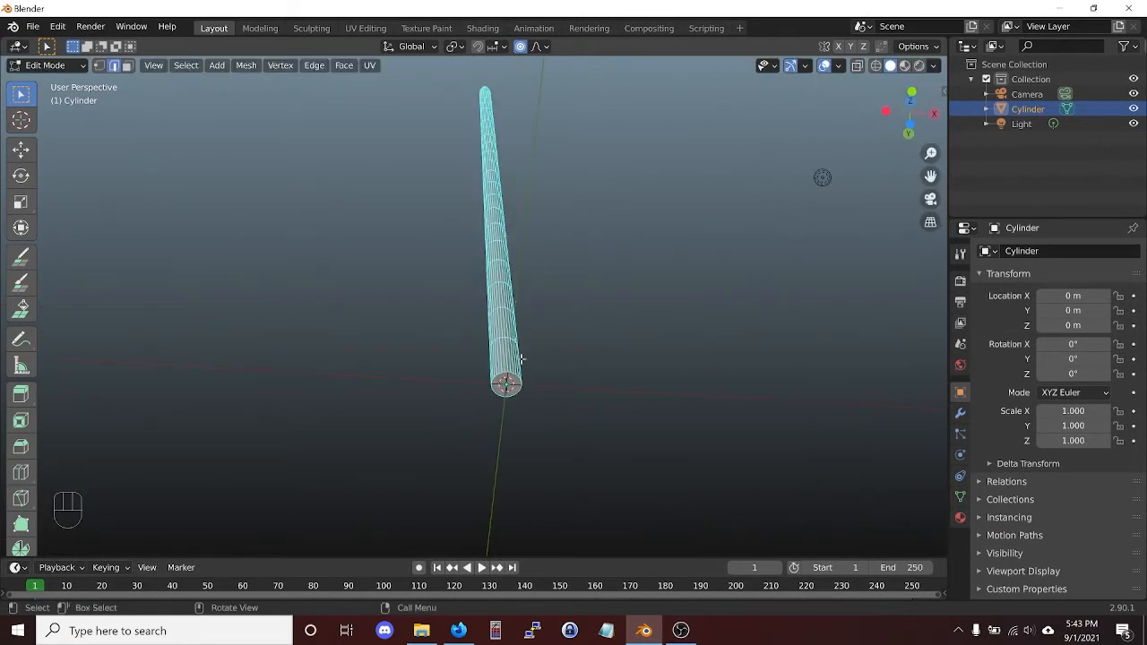
key("shift+r")
key("ctrl+z")
middle_click_drag(524, 367, 528, 392)
middle_click_drag(586, 431, 562, 289, "shift")
scroll(505, 397, "up", 2)
middle_click_drag(502, 397, 531, 346, "shift")
key("ctrl+r")
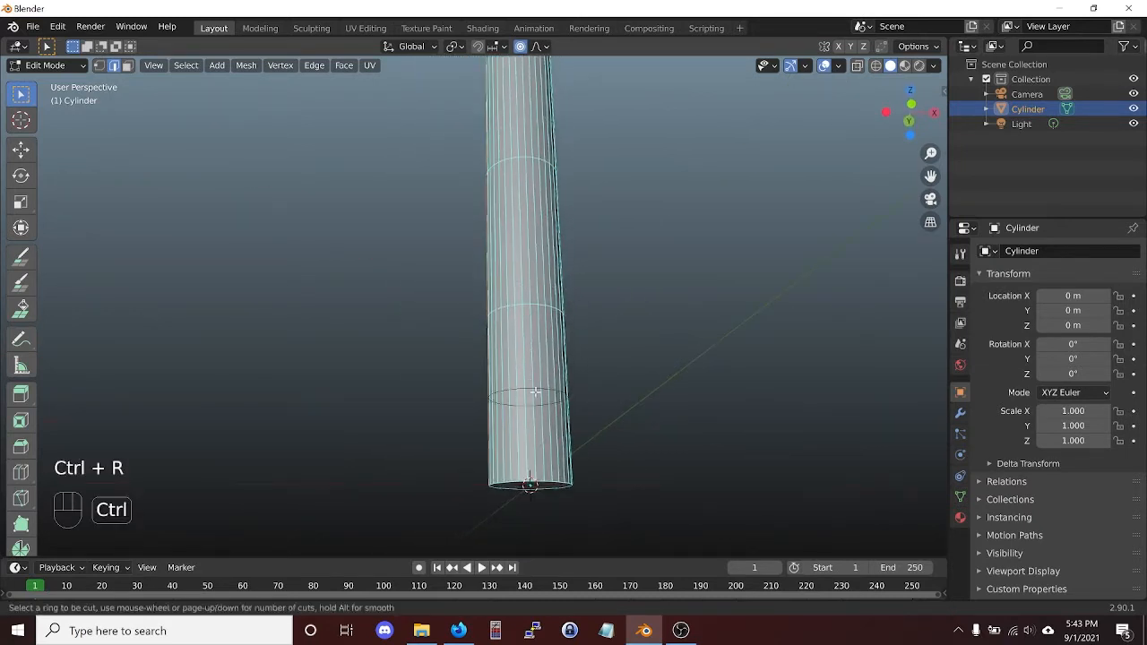
left_click(535, 394)
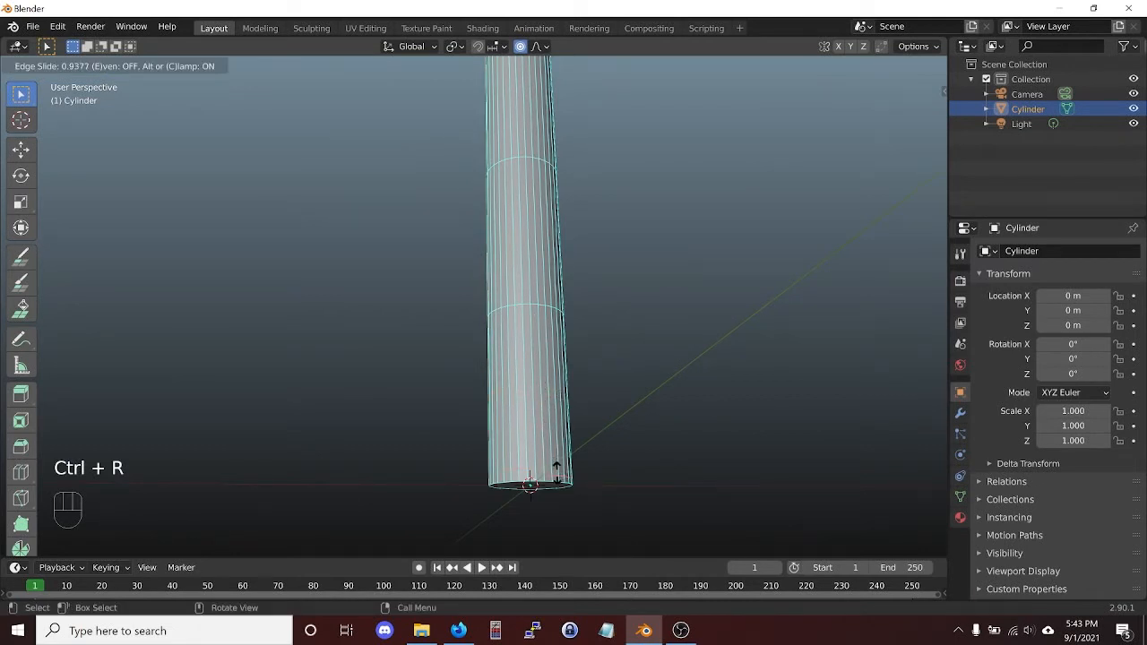
left_click(557, 467)
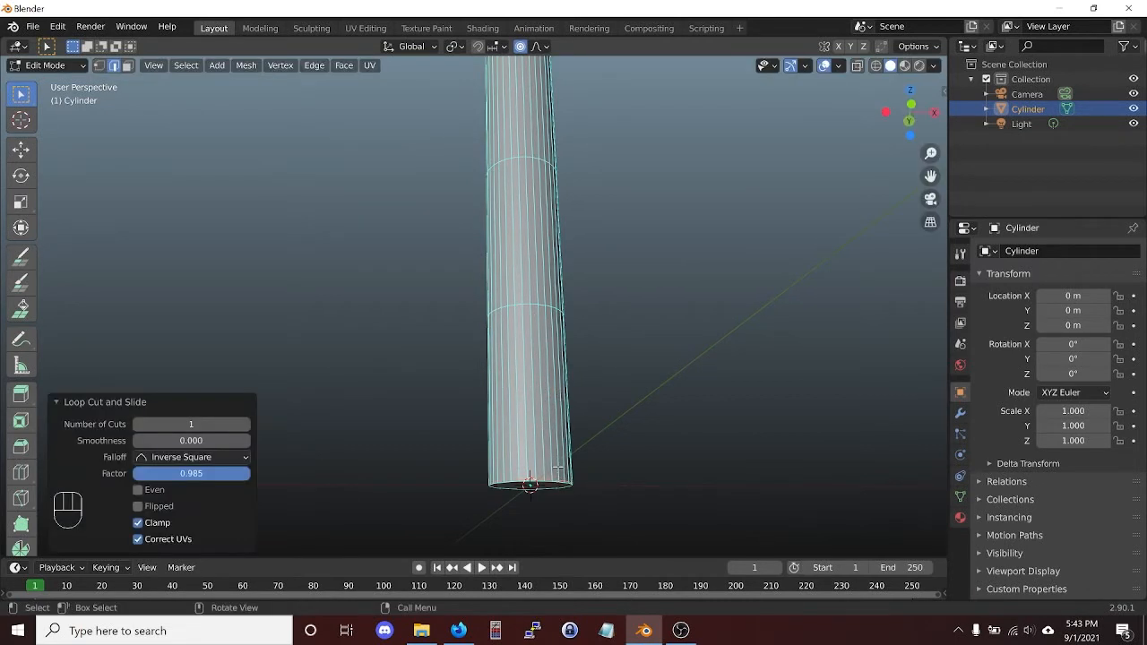
Taper the pole by scaling its tip to about 0.54 with Z locked, using a smooth proportional size of about 8.14.
middle_click_drag(664, 156, 668, 184)
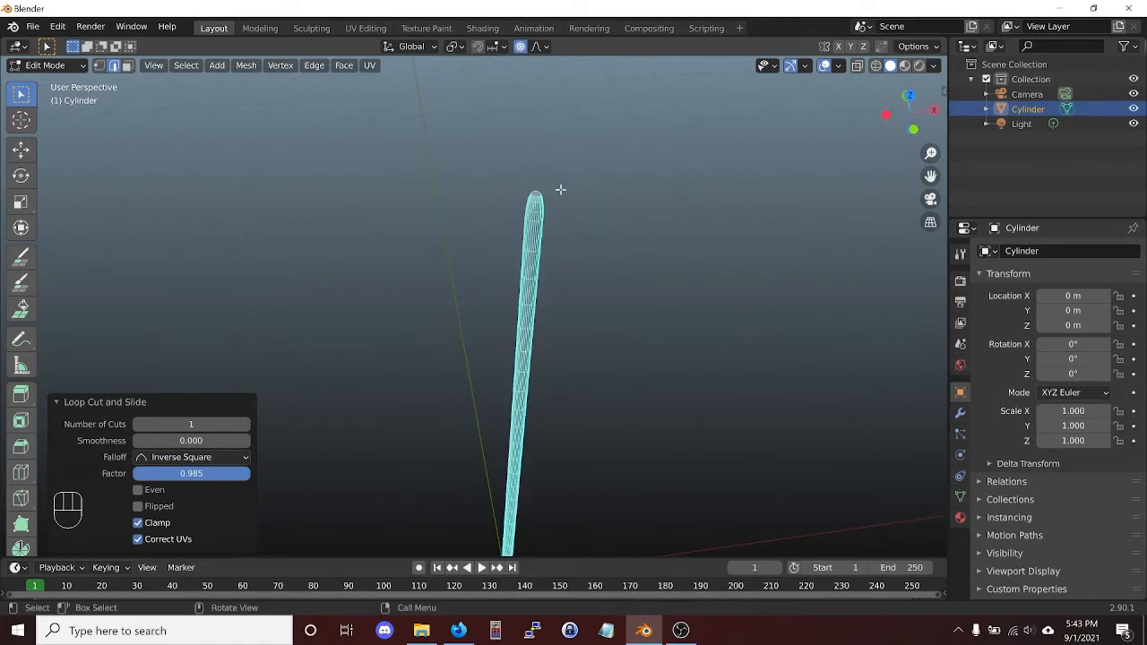
key("3")
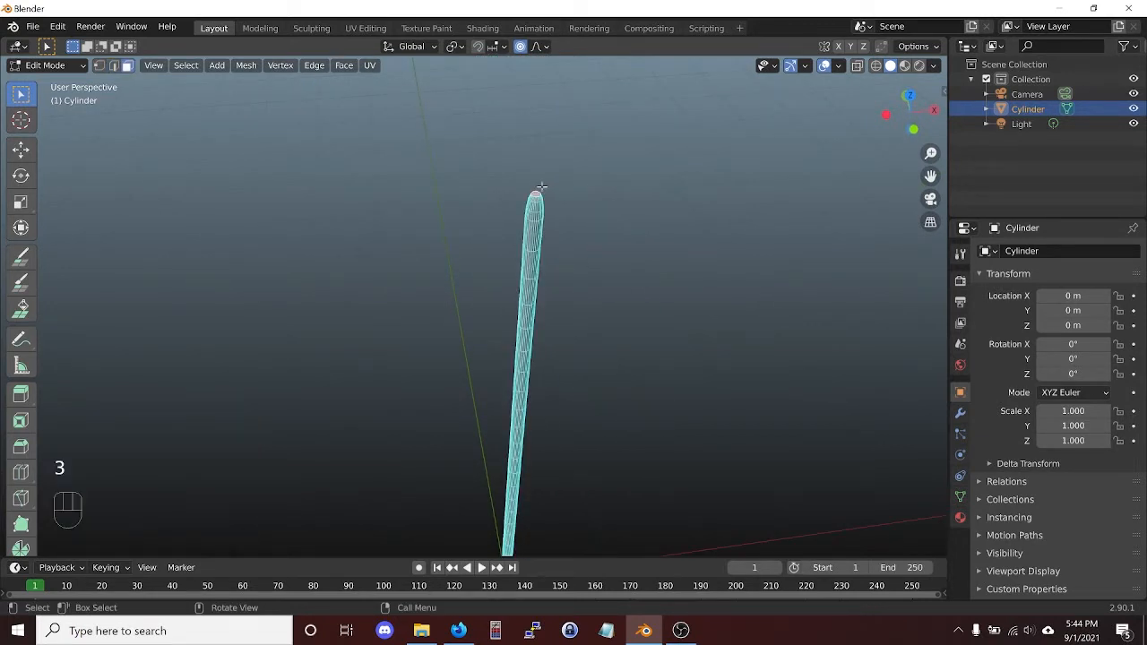
middle_click_drag(568, 115, 562, 218)
key("KP_1")
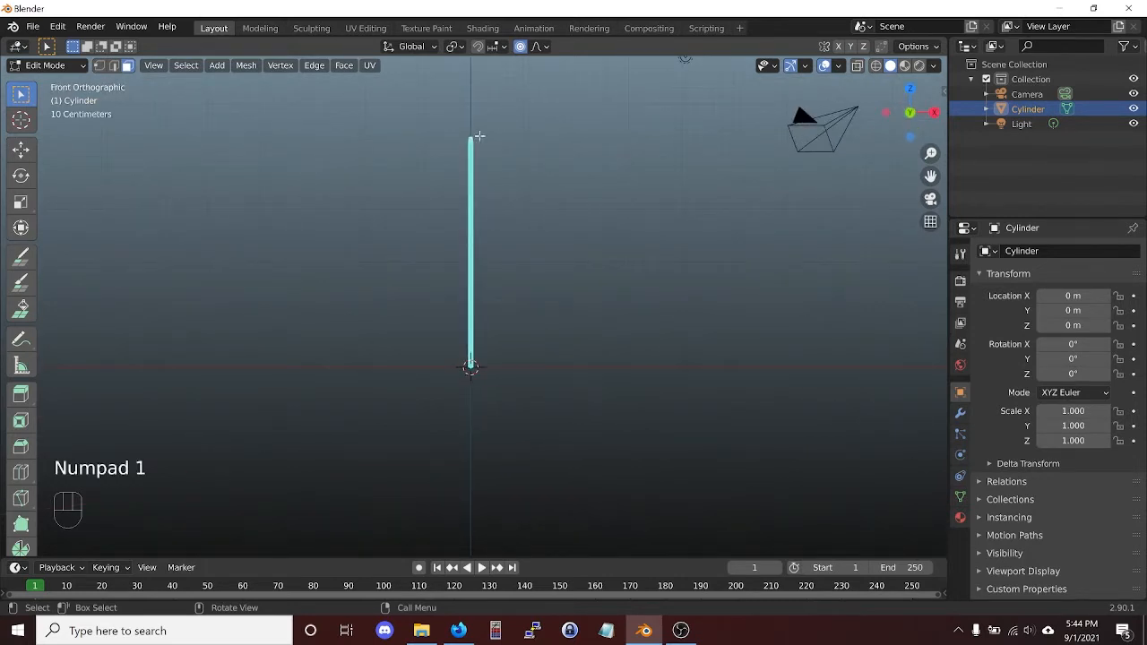
key("s")
scroll(496, 146, "down", 20)
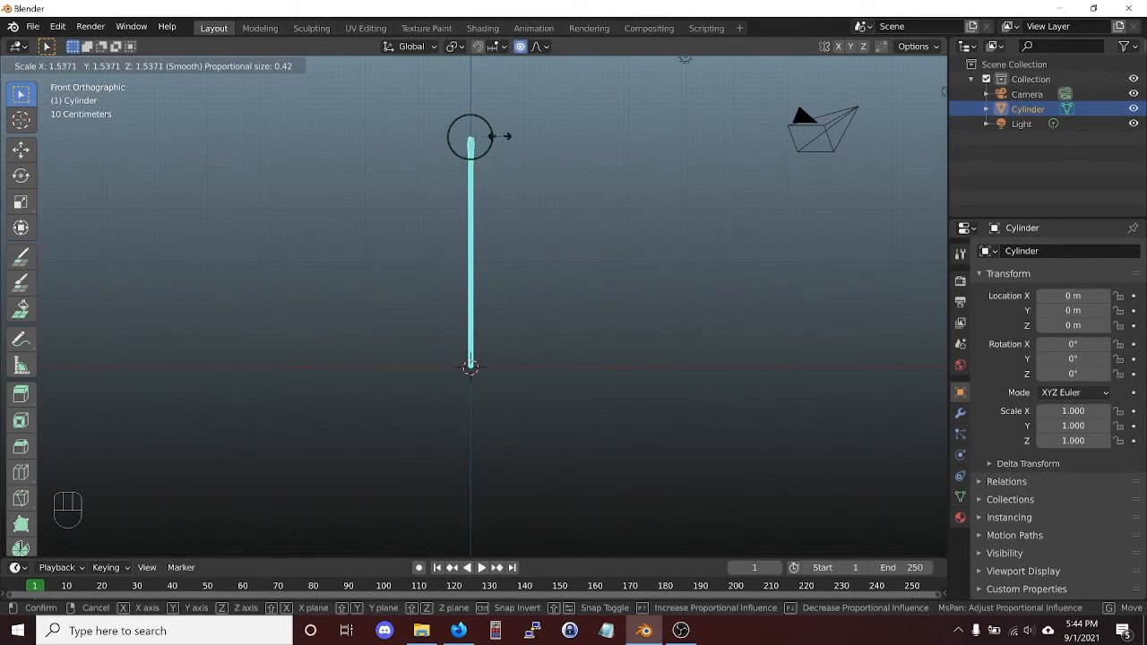
scroll(492, 134, "down", 12)
scroll(492, 133, "down", 9)
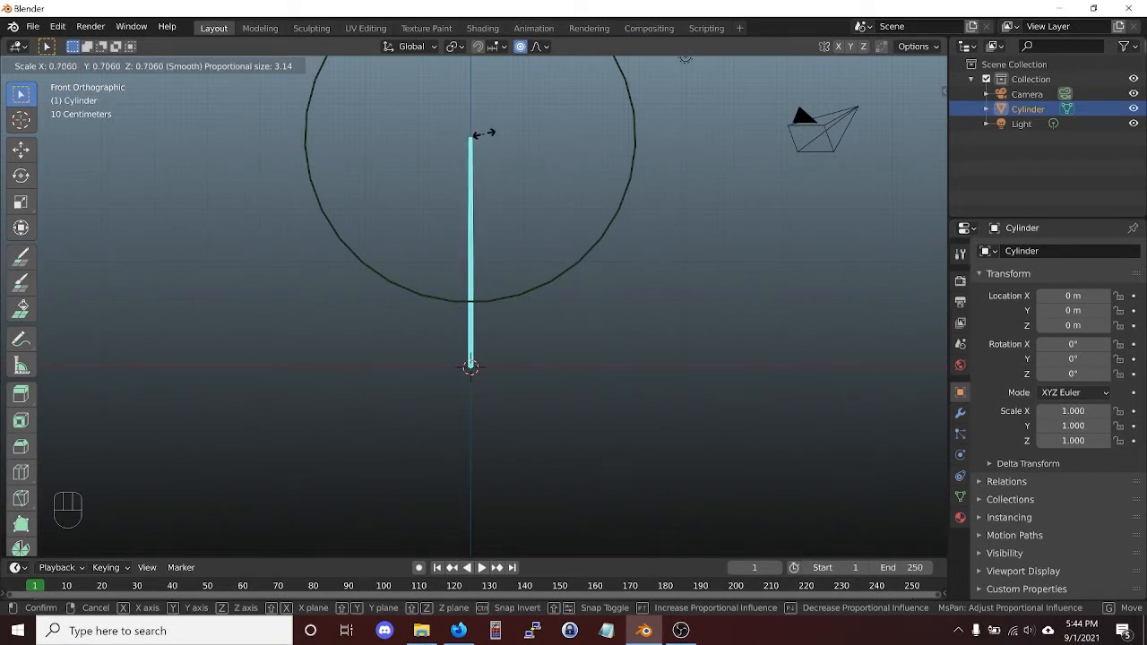
scroll(481, 133, "down", 6)
scroll(481, 134, "up", 4)
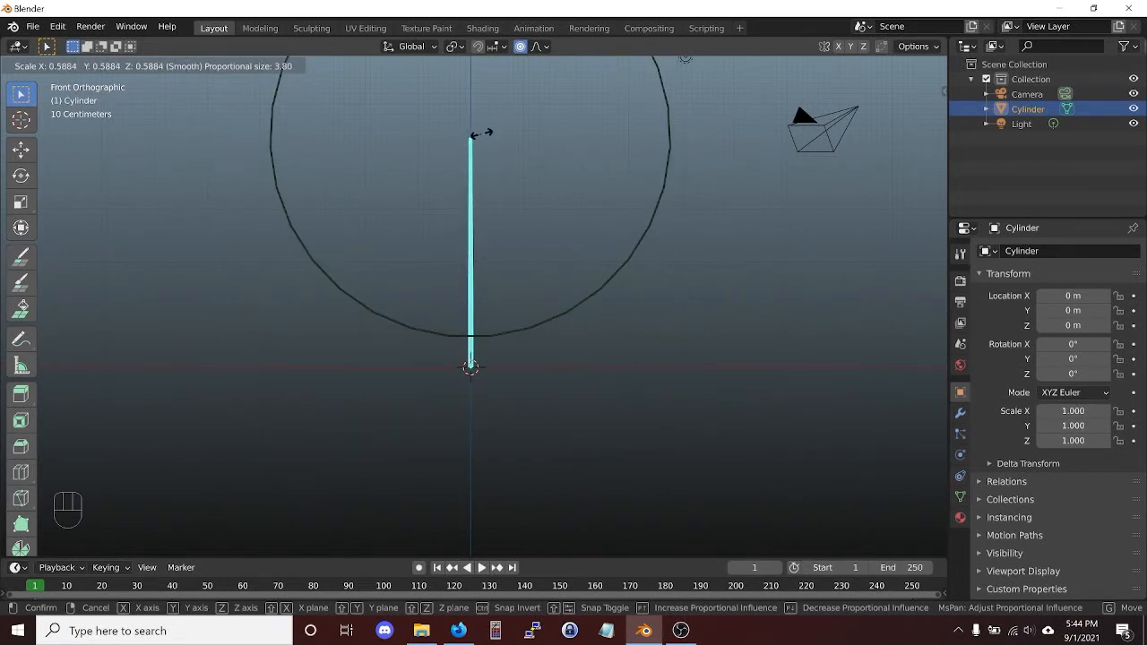
key("shift+z")
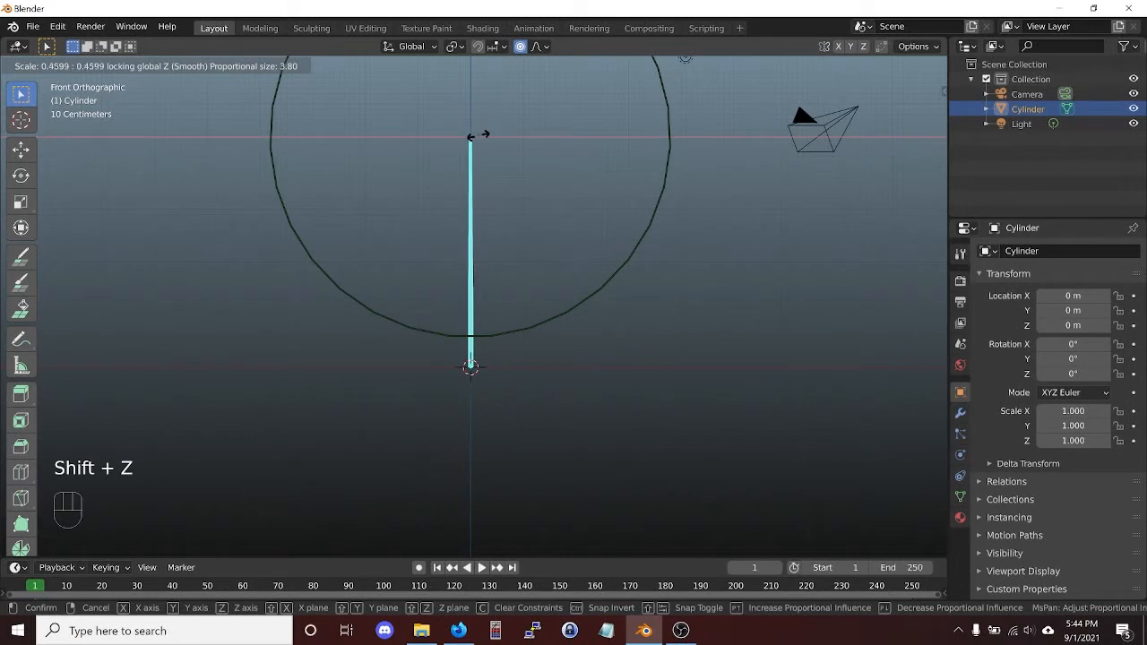
scroll(481, 136, "down", 5)
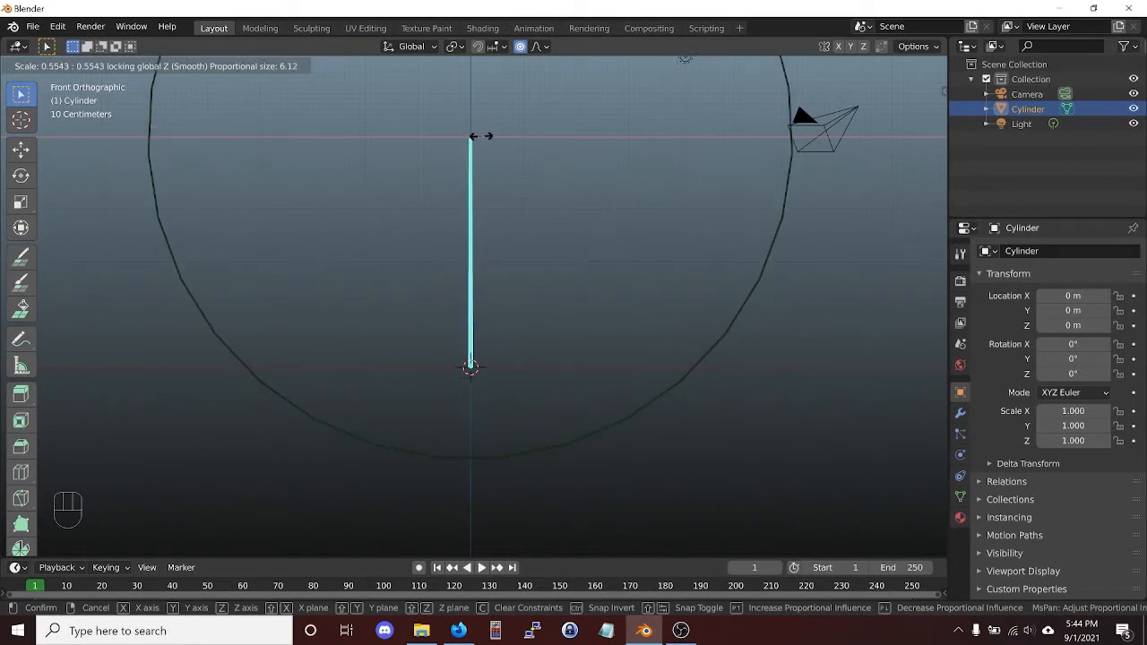
scroll(482, 135, "down", 3)
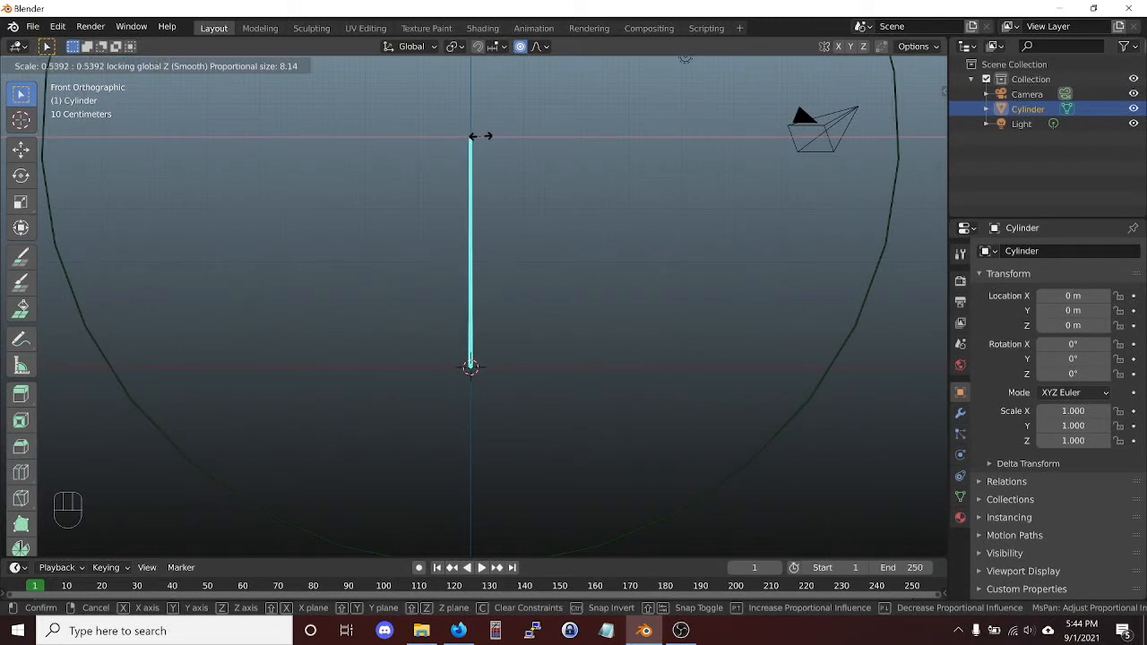
left_click(481, 136)
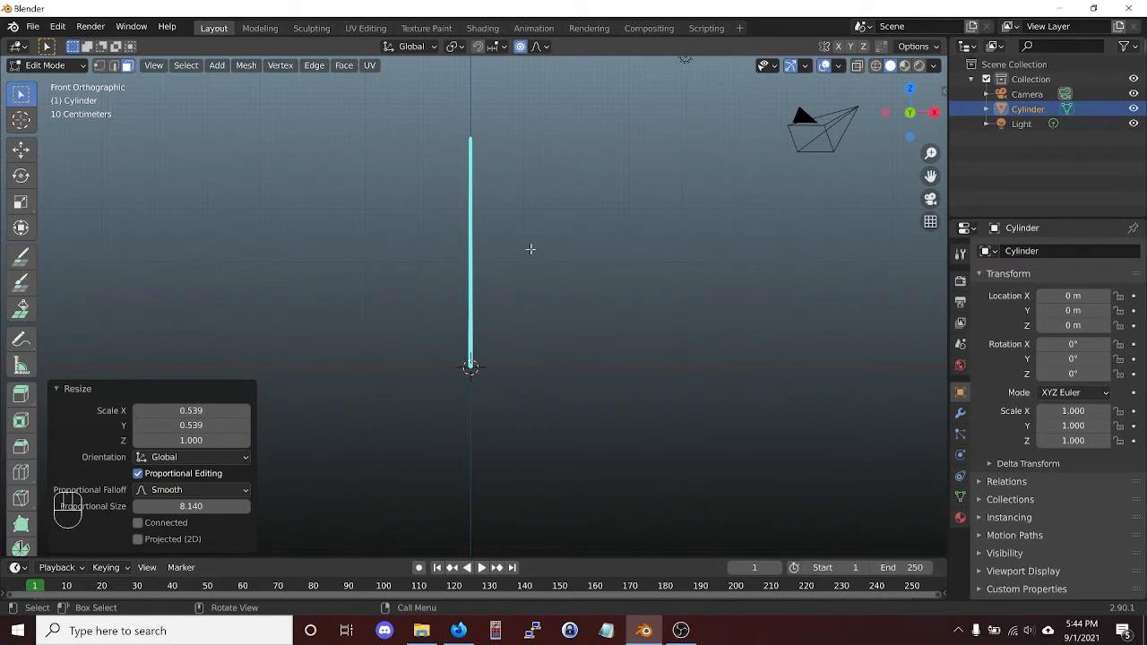
Return to Object Mode and add a Catmull-Clark Subdivision Surface modifier to the pole, with viewport level 2.
key("Tab")
middle_click_drag(512, 239, 502, 213)
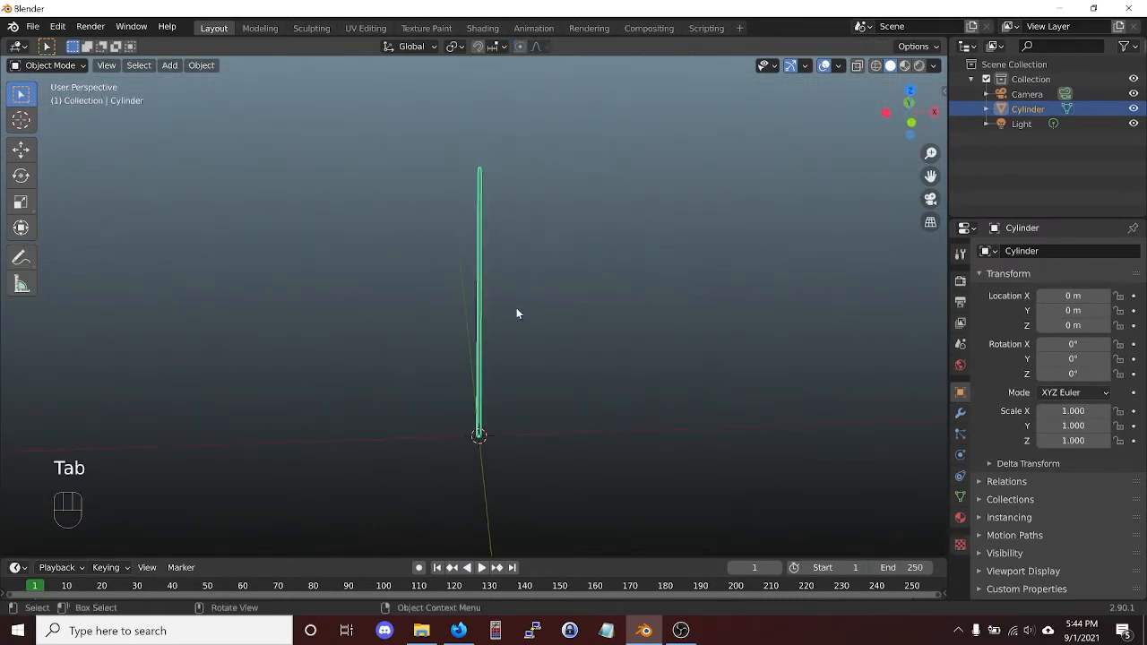
scroll(516, 313, "up", 4)
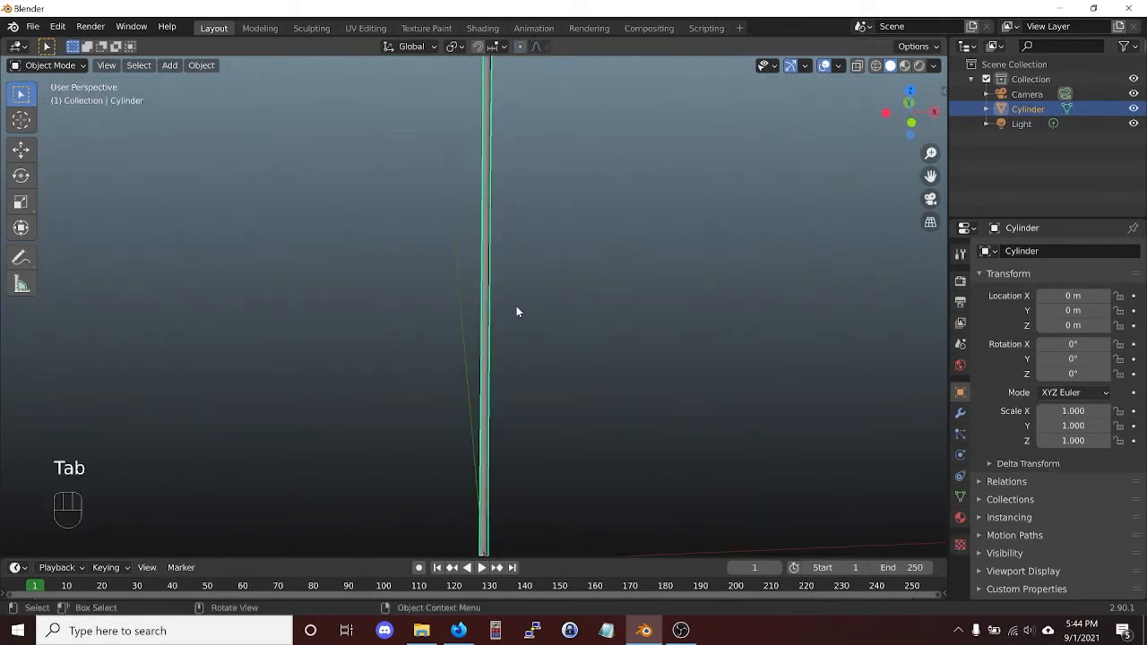
left_click(960, 414)
left_click(1013, 250)
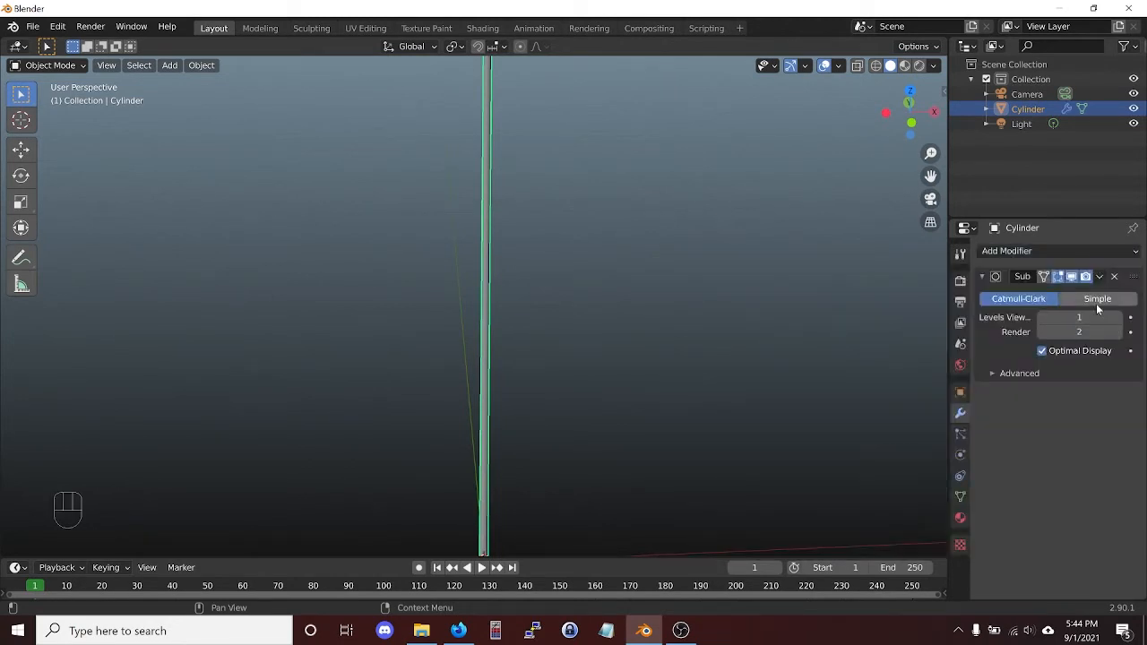
scroll(512, 301, "down", 2)
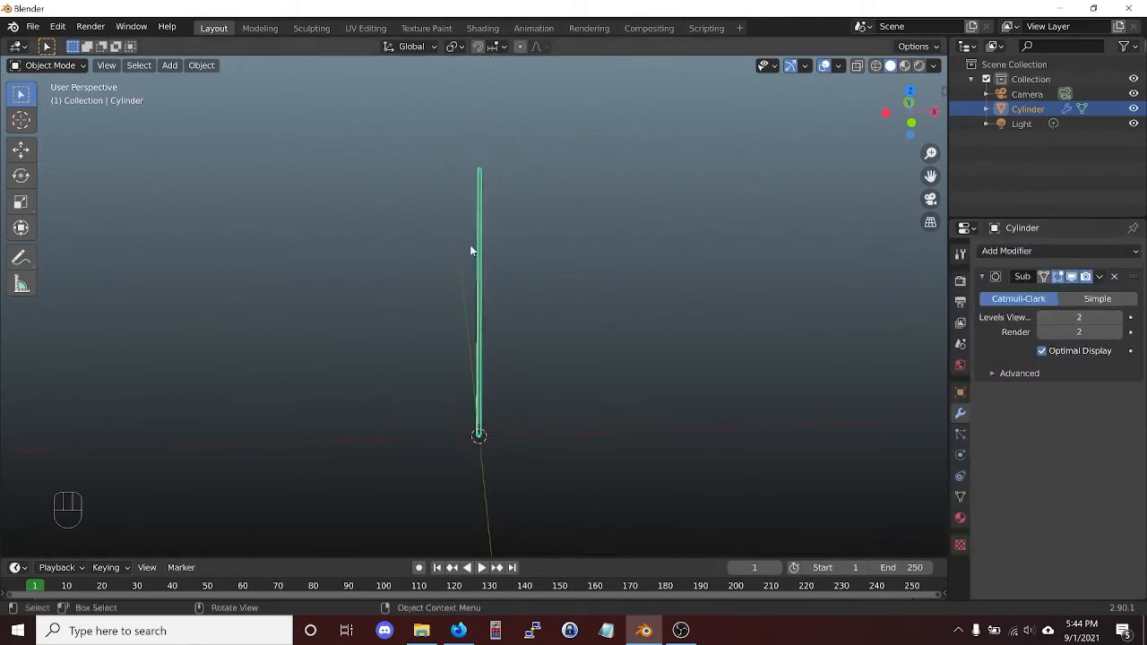
Rename the cylinder object as Plant Stem and deselect it.
left_click(512, 170)
middle_click_drag(512, 169, 471, 149)
left_click(1032, 110)
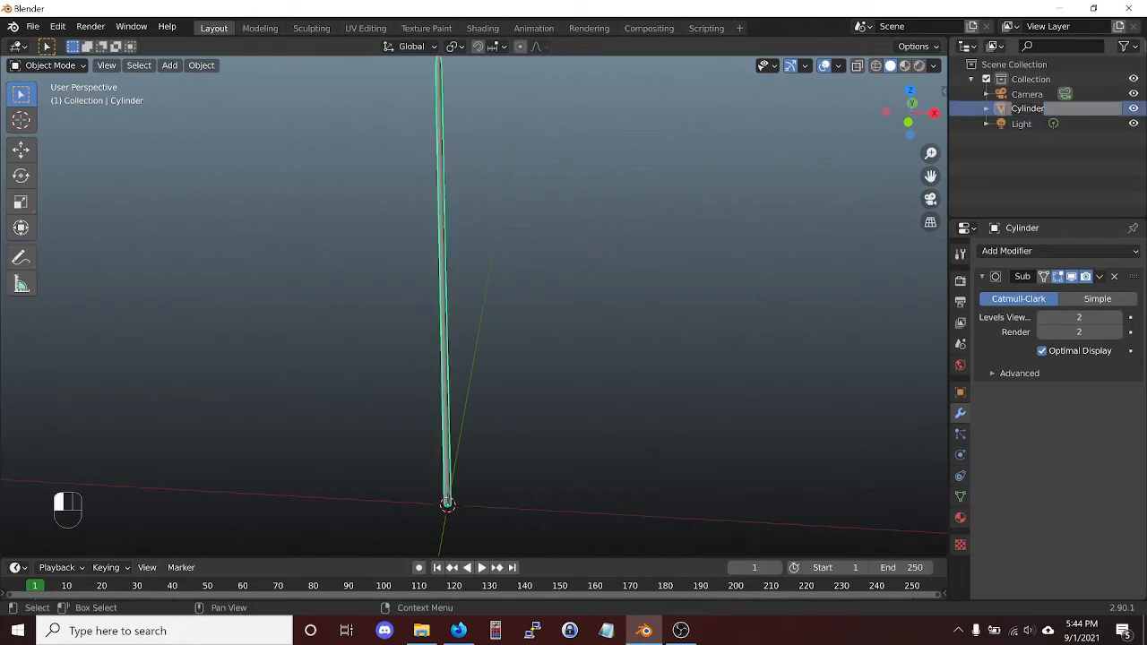
type("Plant Stem")
key("Return")
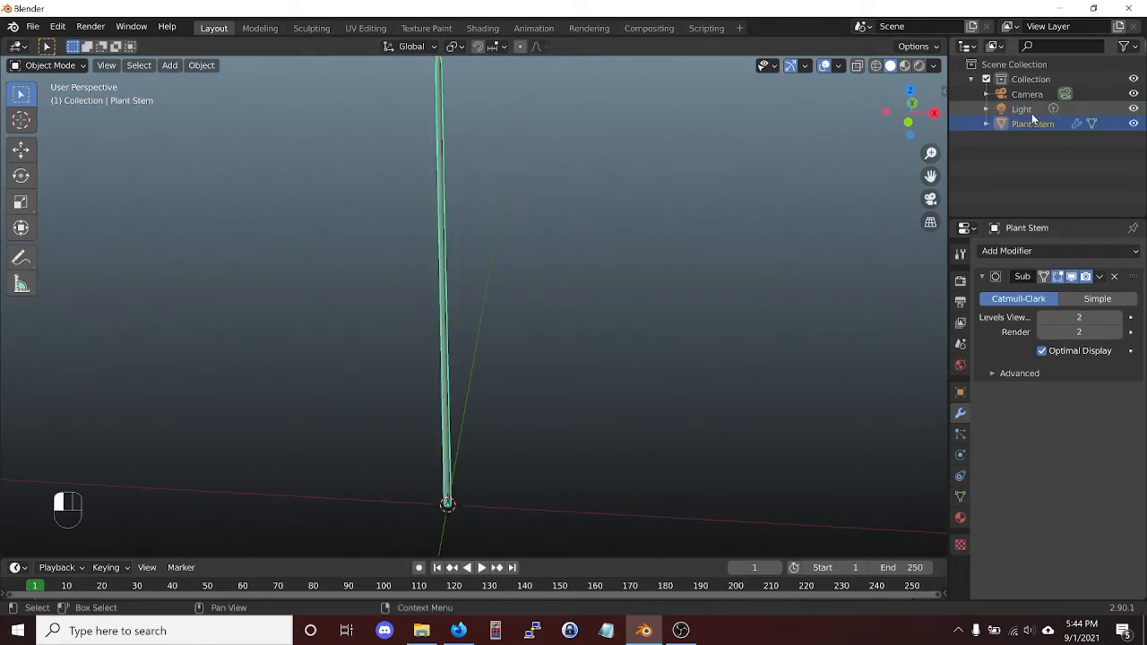
left_click(575, 215)
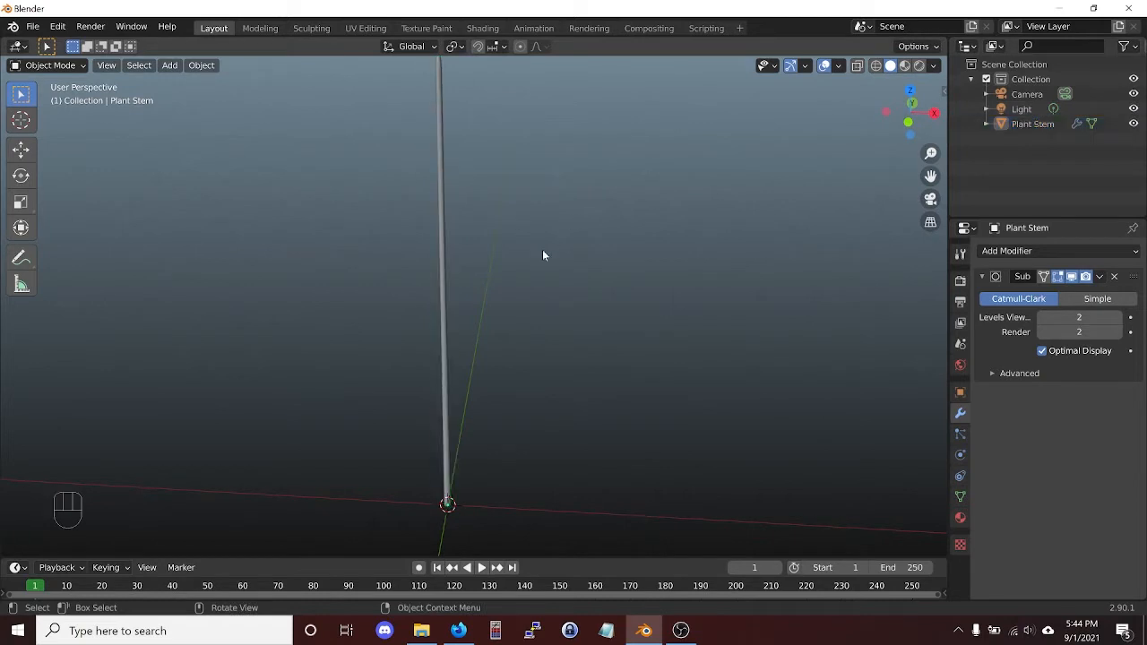
Add a mesh circle with 32 vertices and a 1 m radius at the world origin, working in top view.
scroll(542, 255, "down", 1)
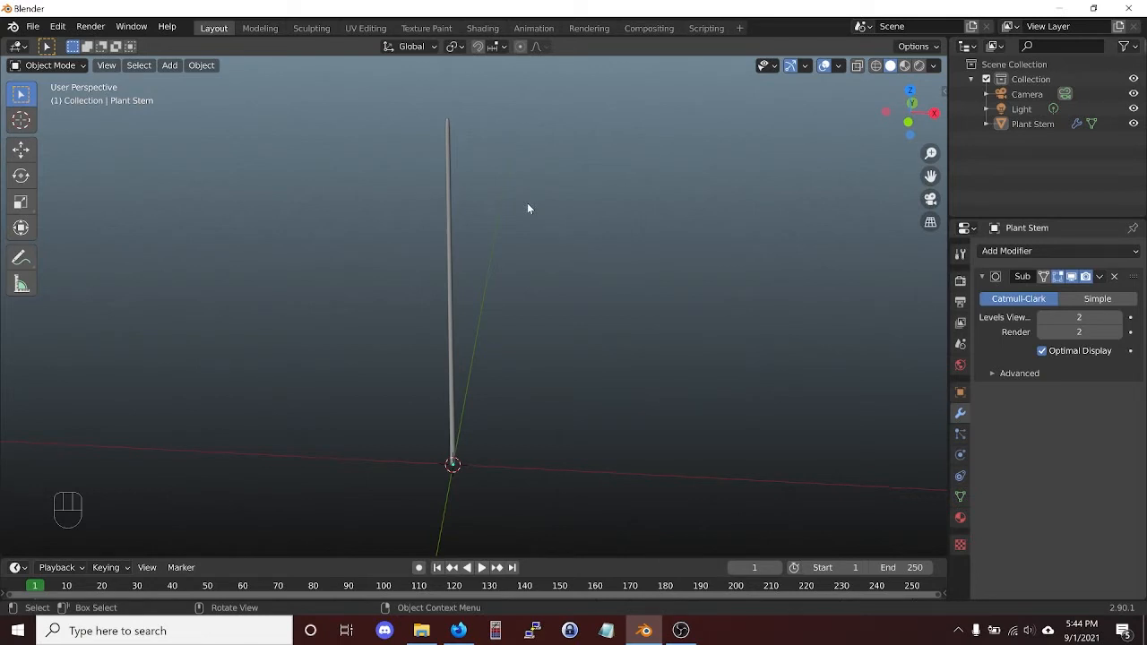
key("KP_7")
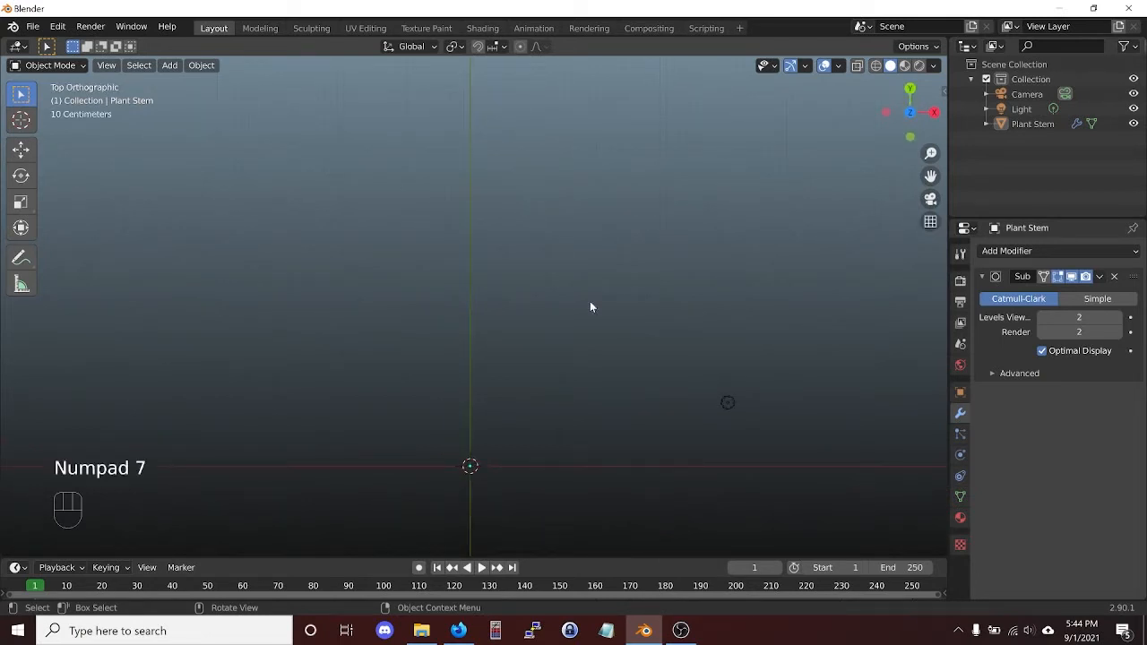
middle_click_drag(573, 389, 612, 215, "shift")
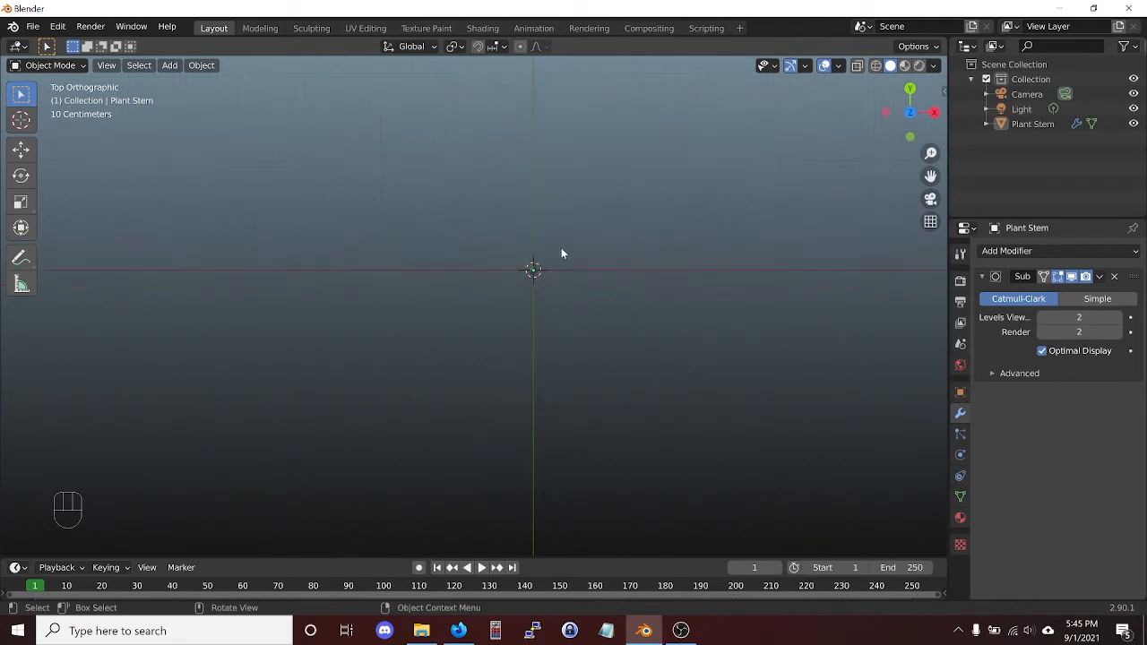
middle_click_drag(604, 259, 543, 239, "shift")
scroll(540, 236, "up", 4)
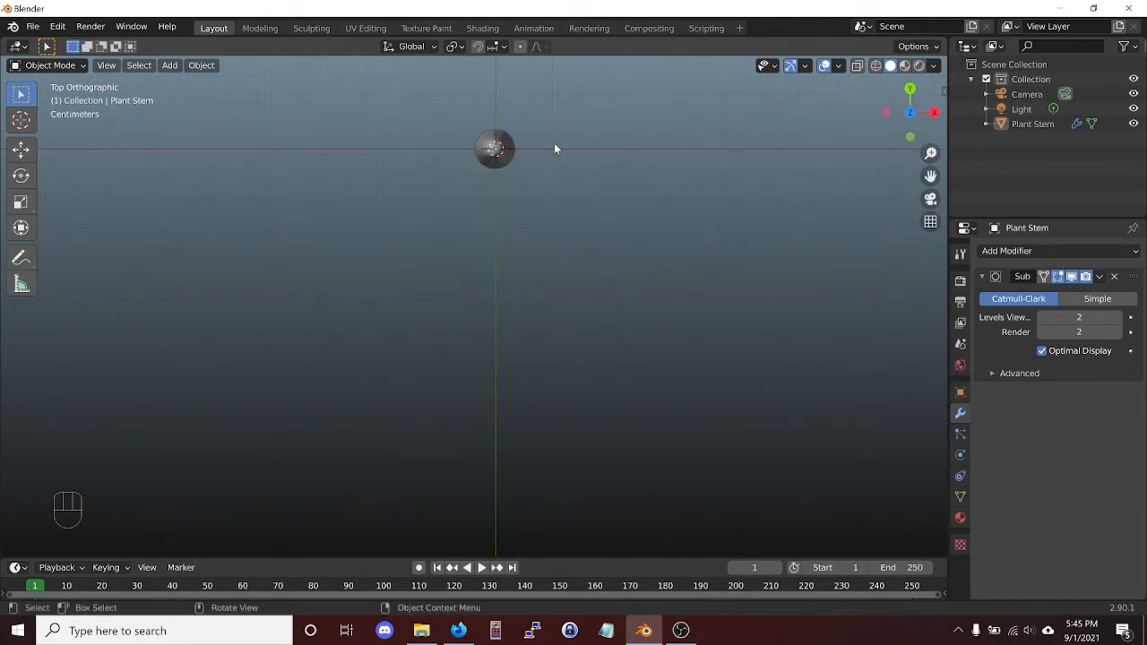
key("shift+a")
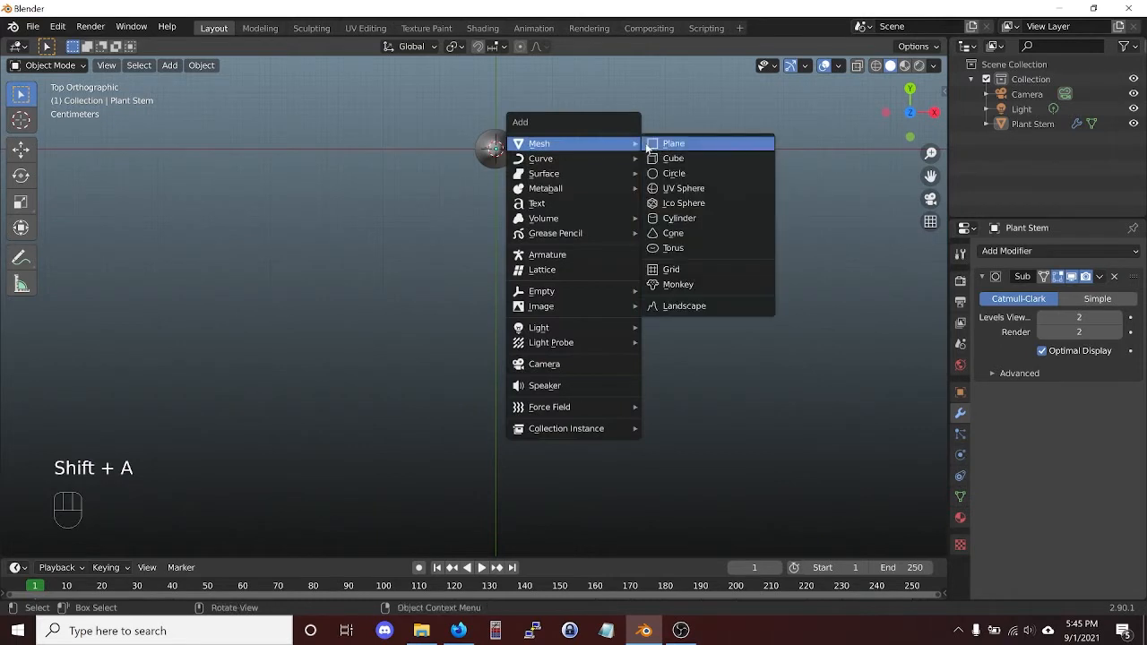
left_click(696, 173)
key("KP_Decimal")
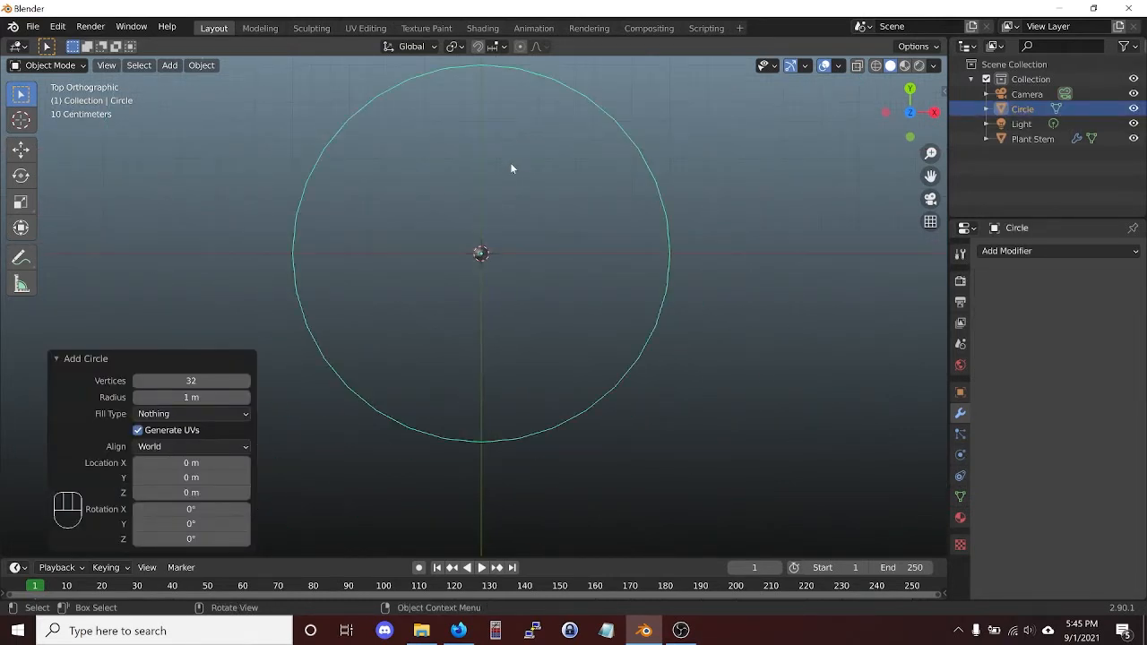
In Edit Mode, scale the circle down by about 0.12 and again by about 0.875, leaving it slightly larger than the stem.
key("Tab")
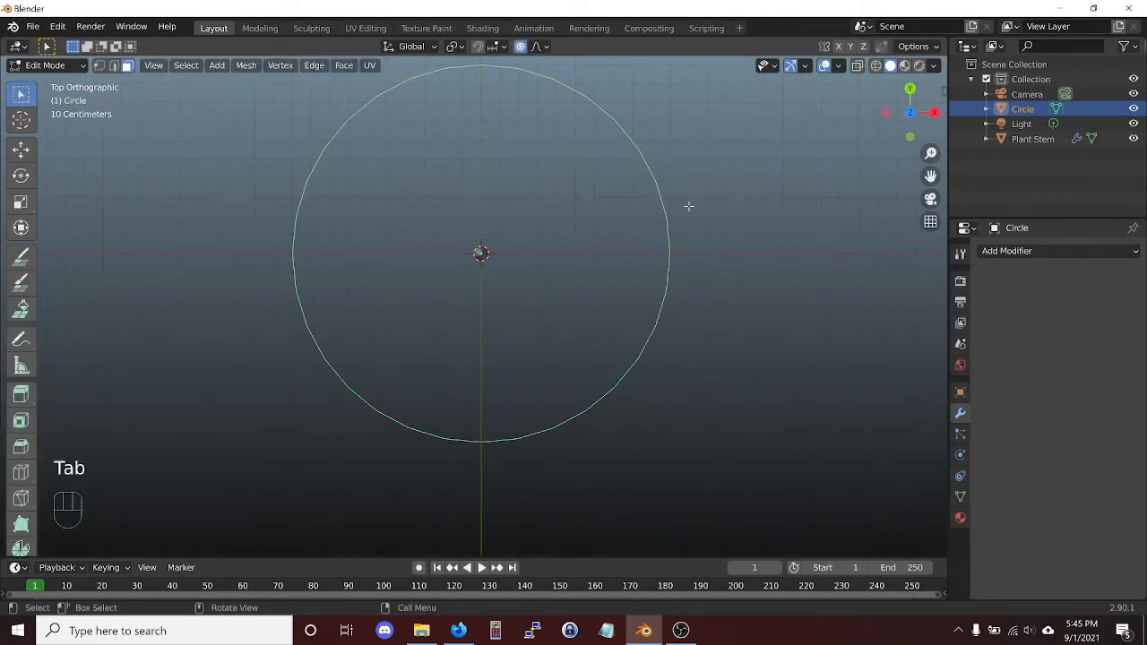
key("s")
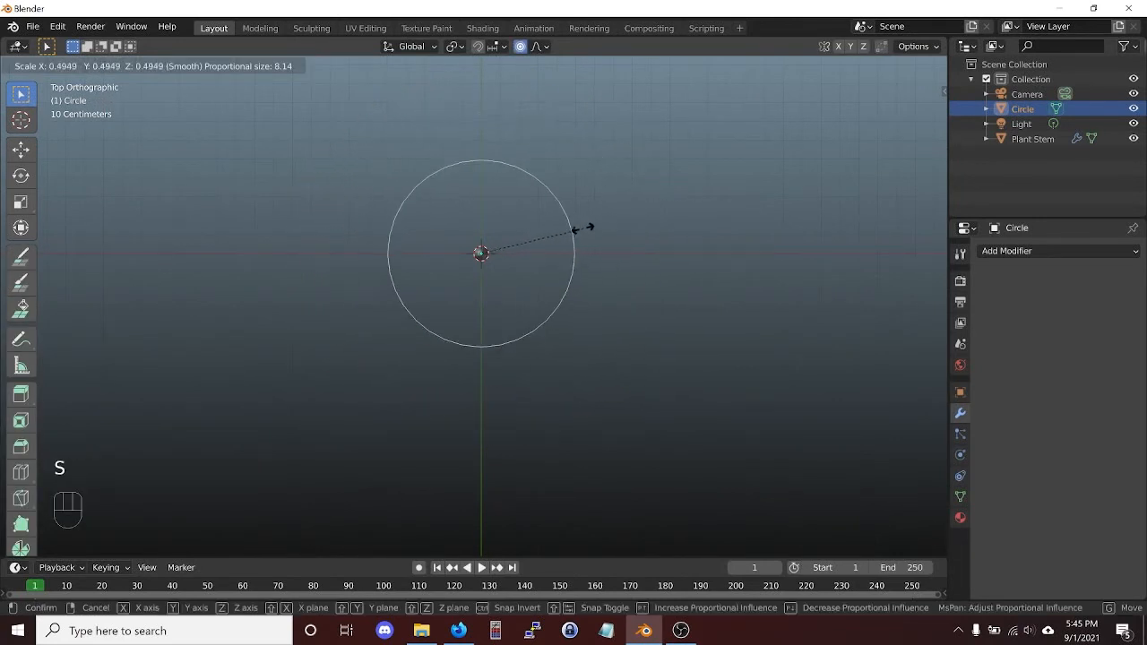
left_click(505, 243)
scroll(492, 272, "up", 4)
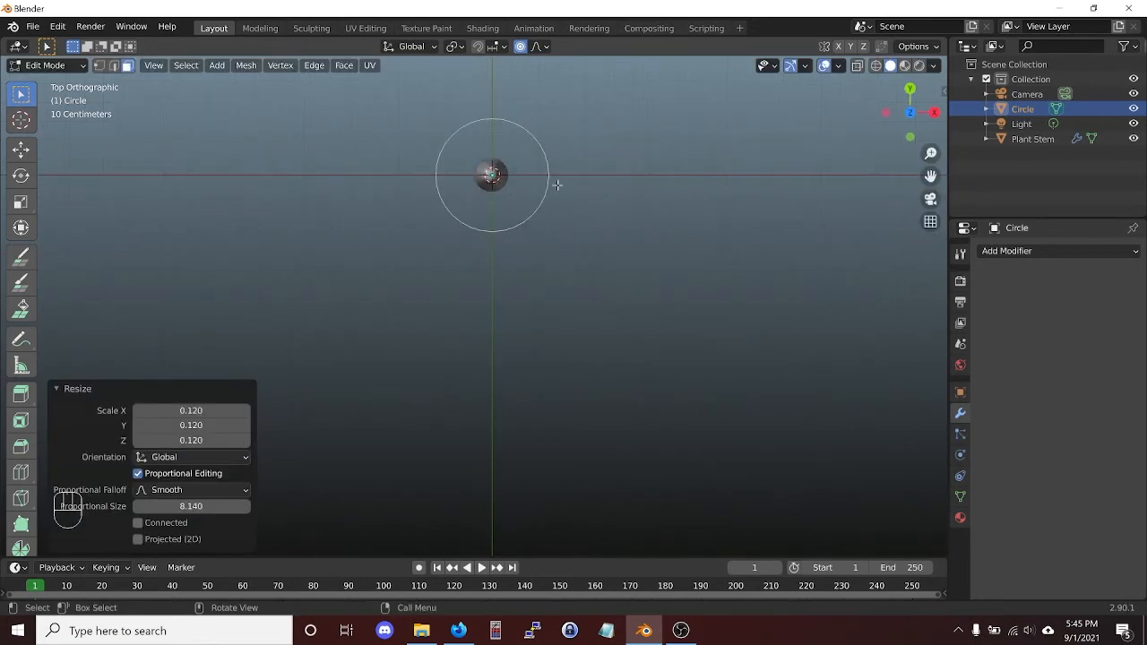
middle_click_drag(574, 161, 600, 277, "shift")
scroll(599, 277, "up", 2)
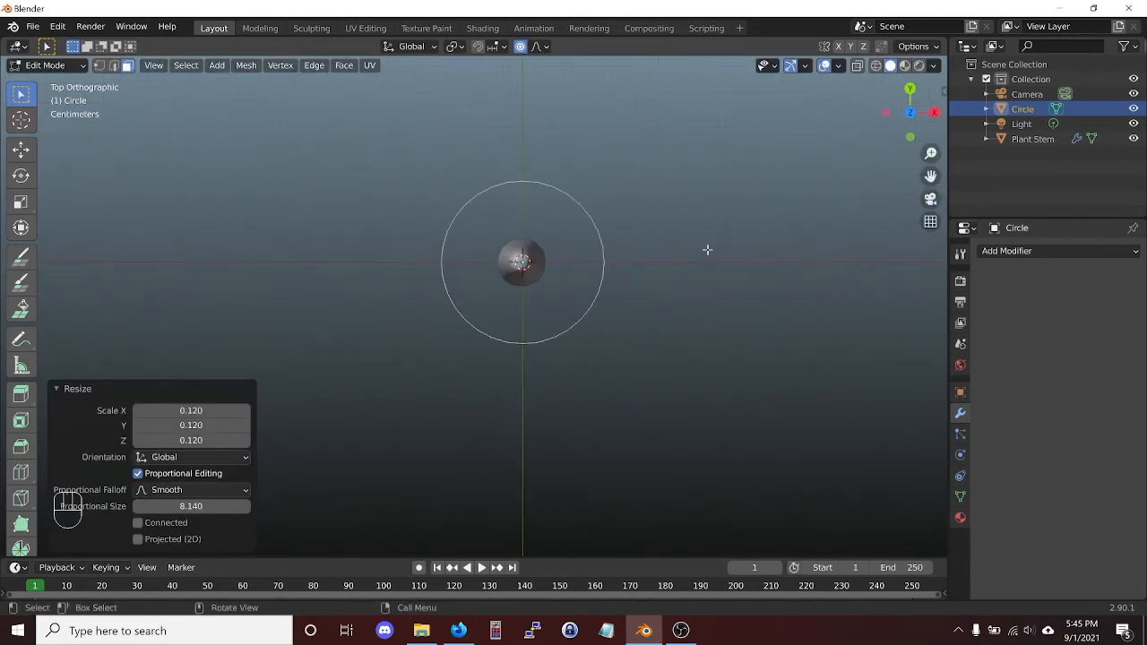
key("s")
left_click(691, 254)
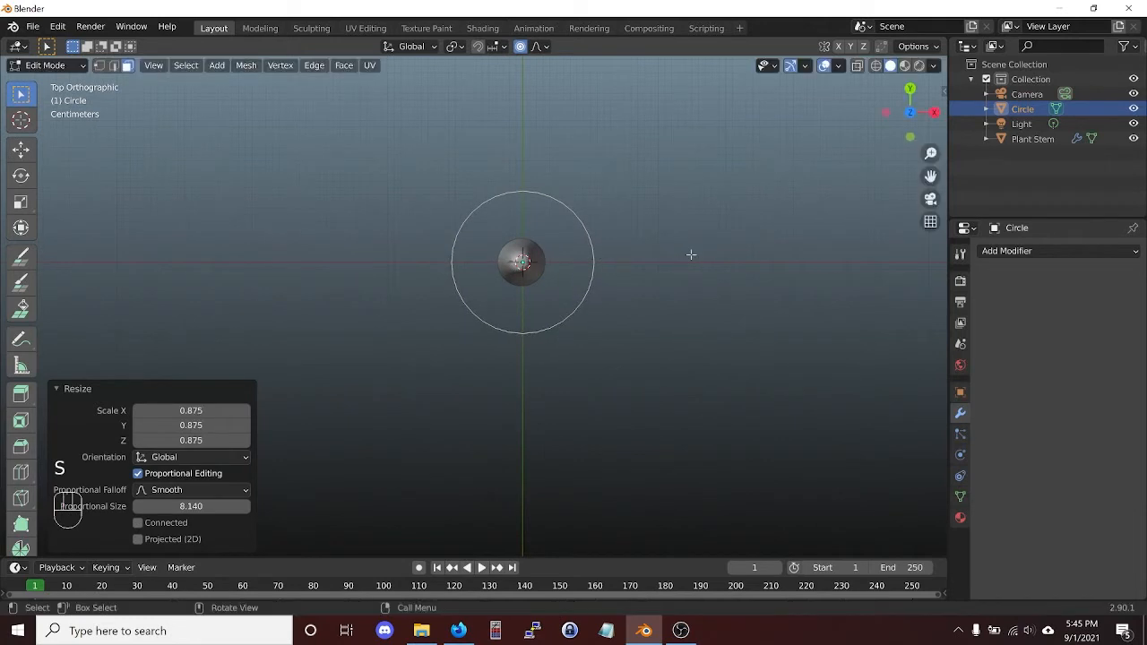
Move the circle's geometry about 0.184 m along the X axis so it sits beside the stem.
key("g")
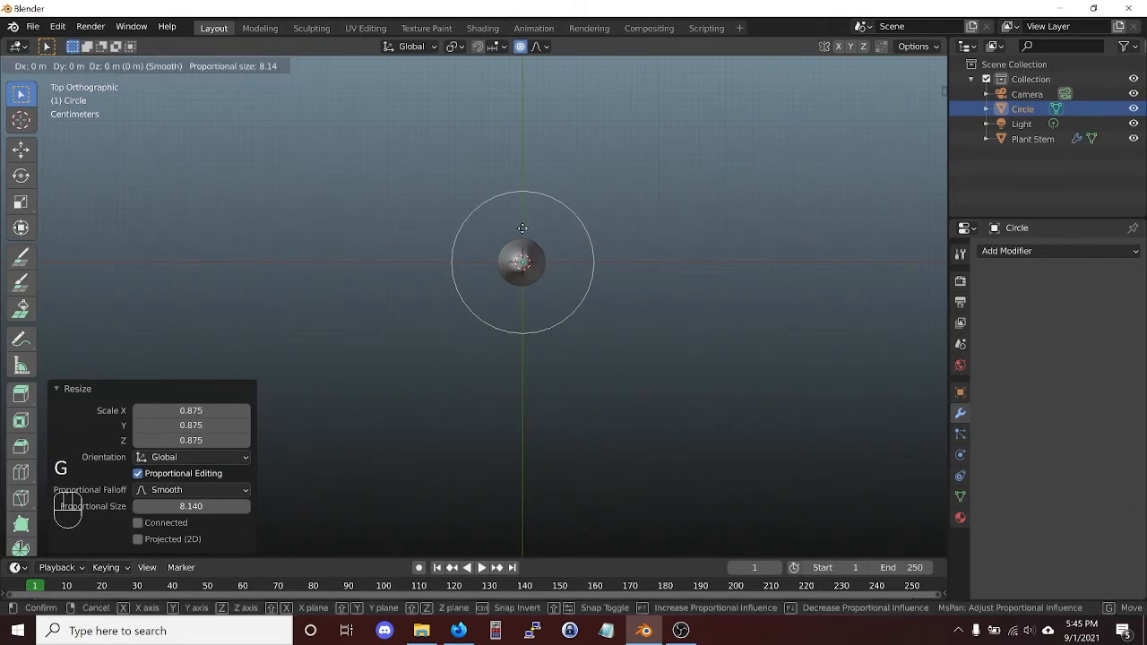
key("x")
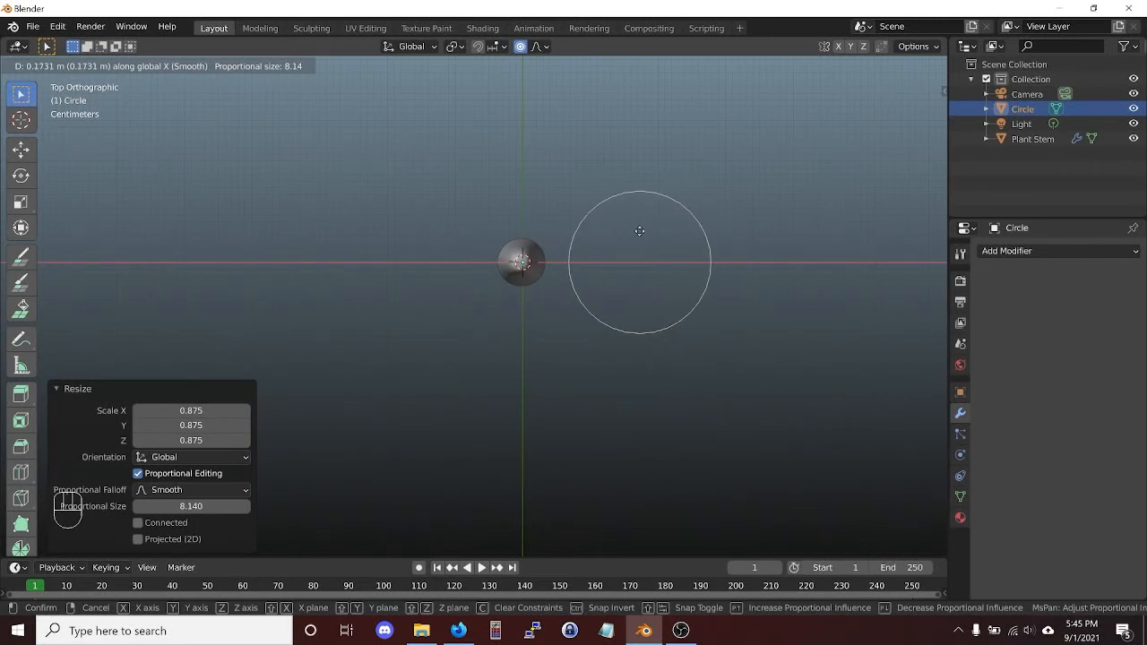
left_click(647, 231)
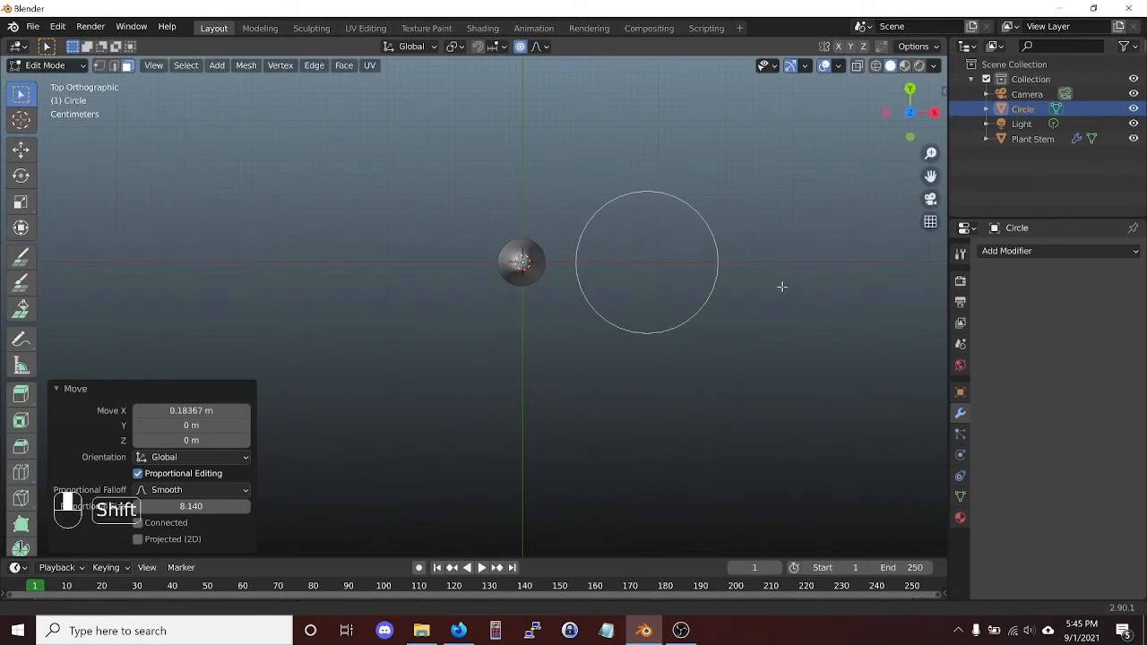
Pull the circle's vertex farthest from the stem about 0.065 m along X, using Sharp proportional falloff with a size of about 0.12.
middle_click_drag(781, 287, 558, 323, "shift")
scroll(539, 296, "up", 5)
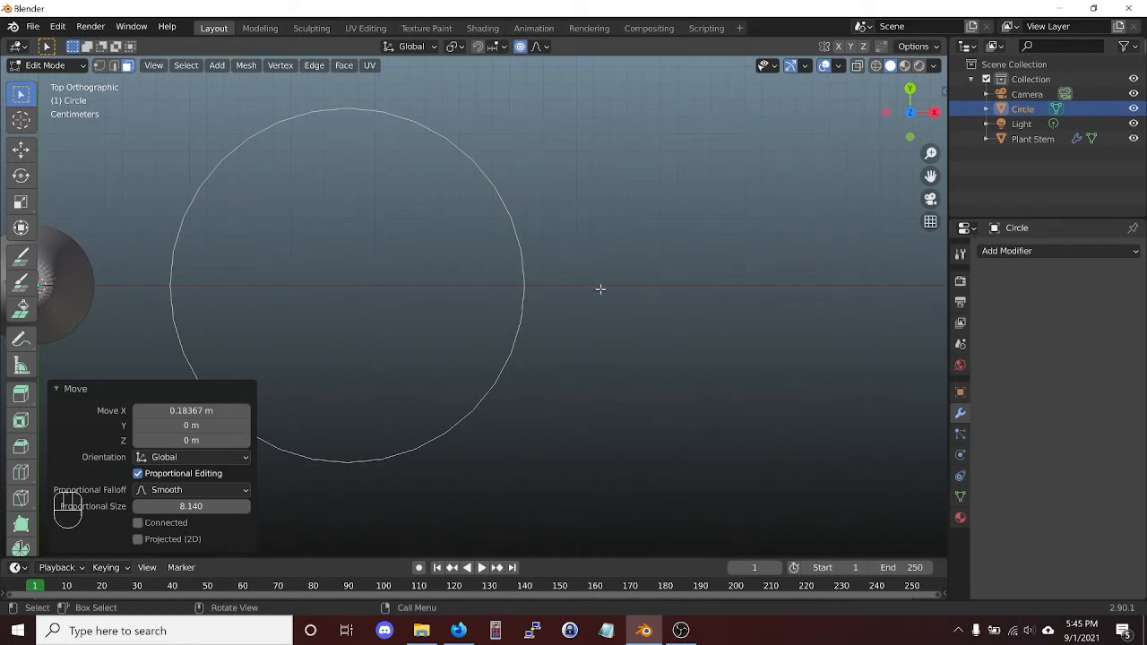
middle_click_drag(600, 290, 771, 296, "shift")
scroll(656, 291, "down", 1)
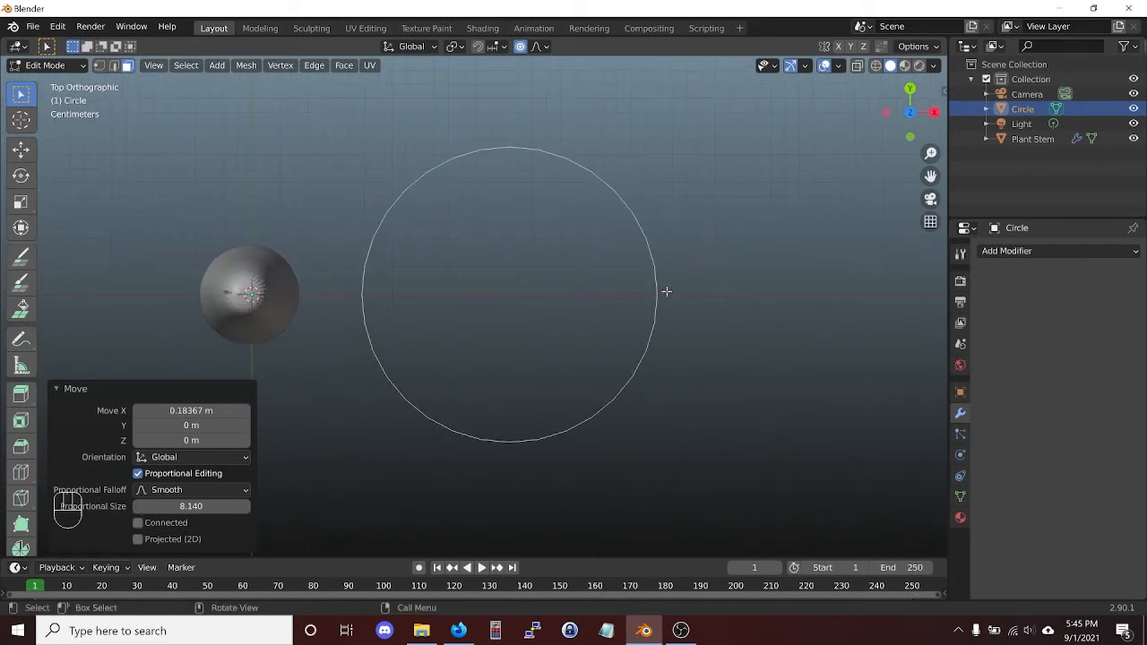
key("1")
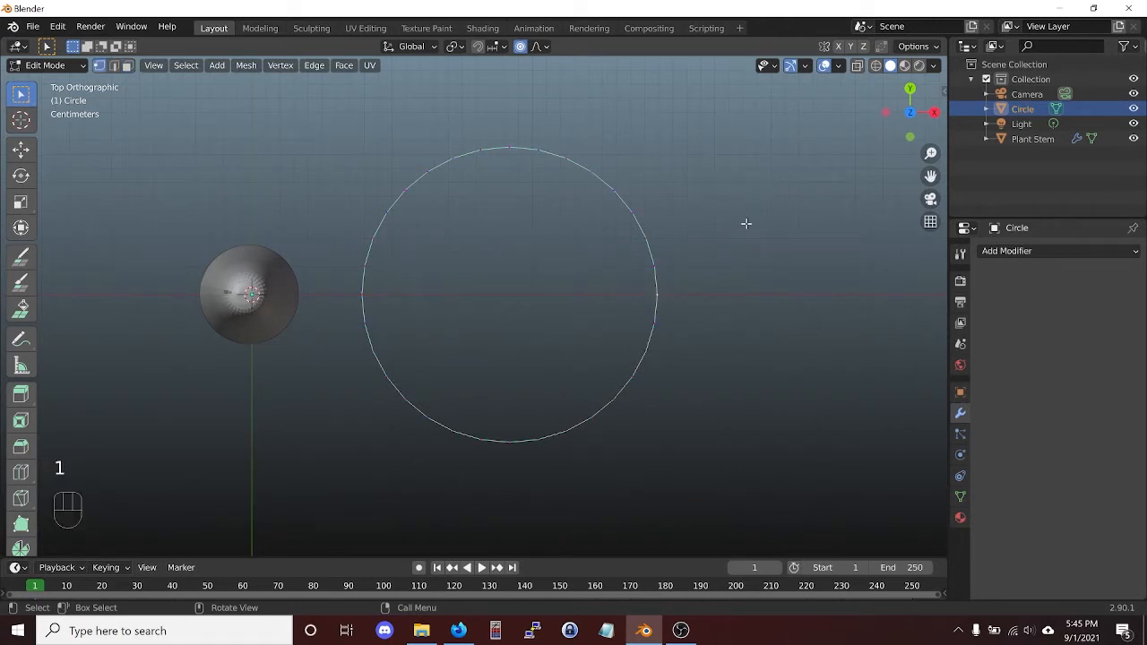
left_click(543, 46)
left_click(516, 174)
key("g")
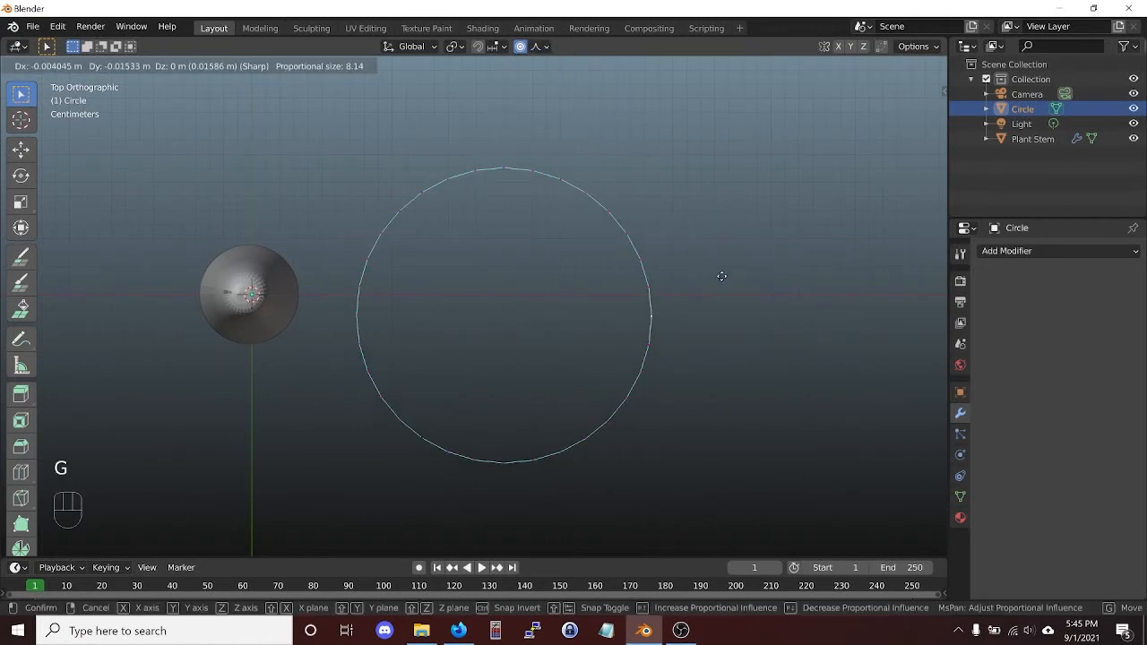
key("Escape")
key("g")
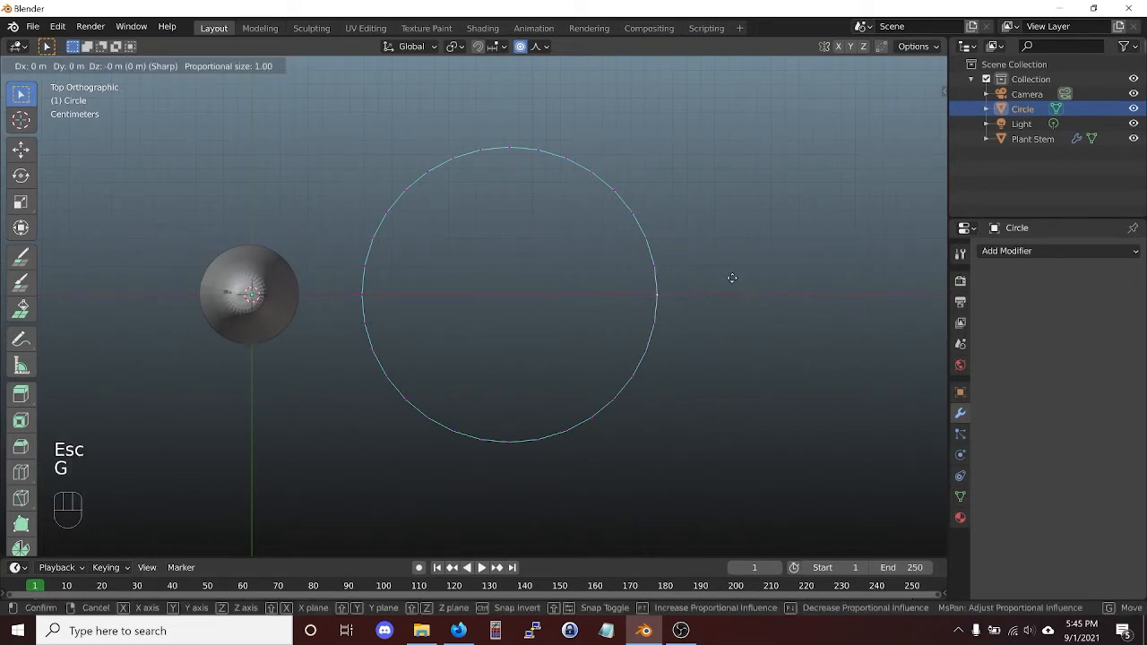
scroll(732, 278, "up", 20)
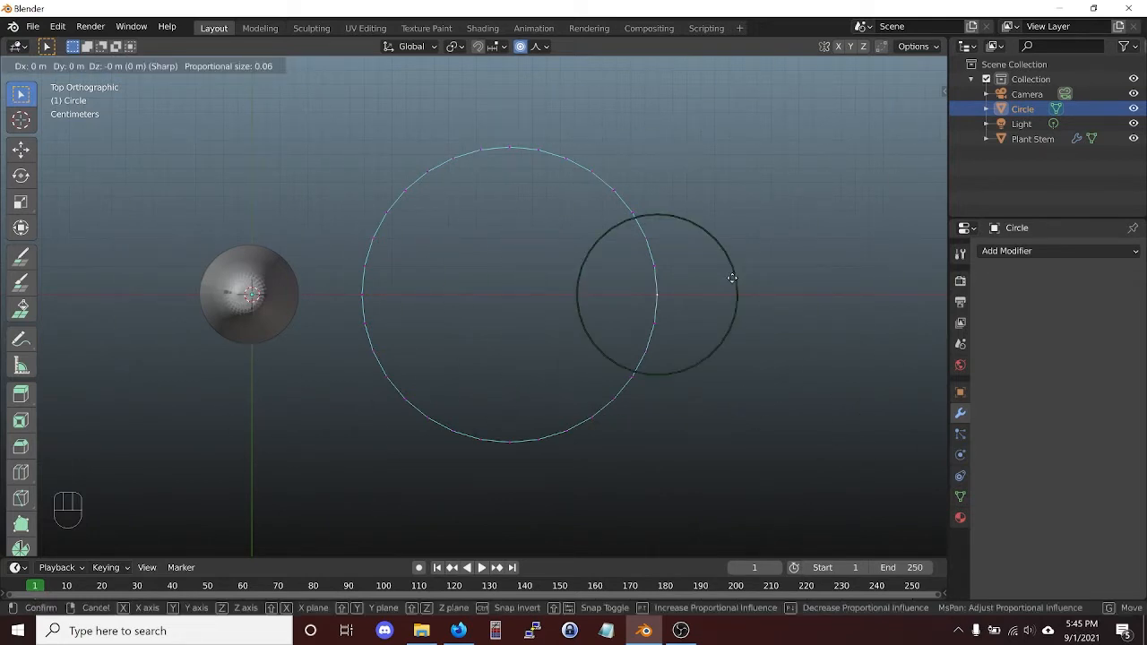
scroll(732, 278, "up", 4)
key("x")
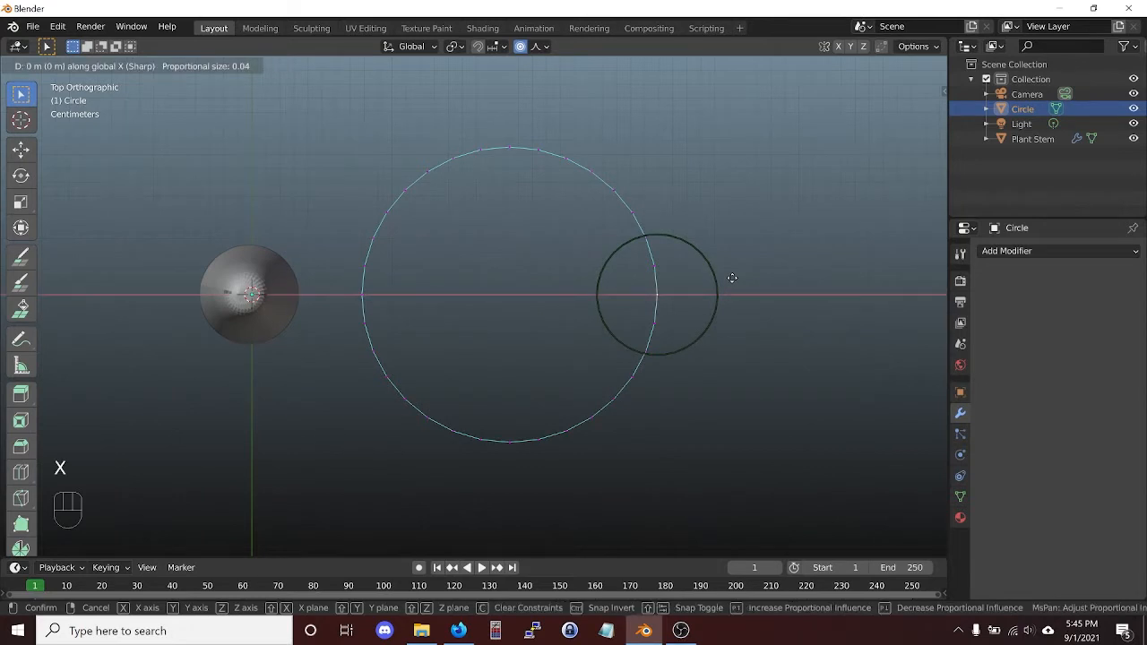
scroll(732, 278, "down", 8)
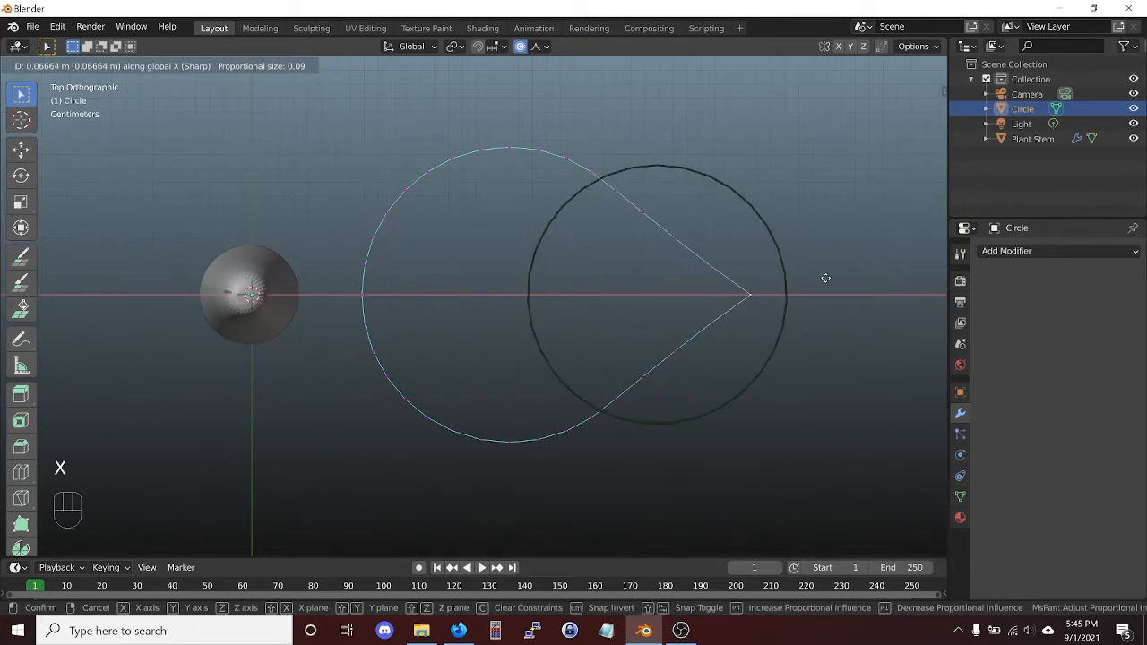
scroll(825, 278, "down", 3)
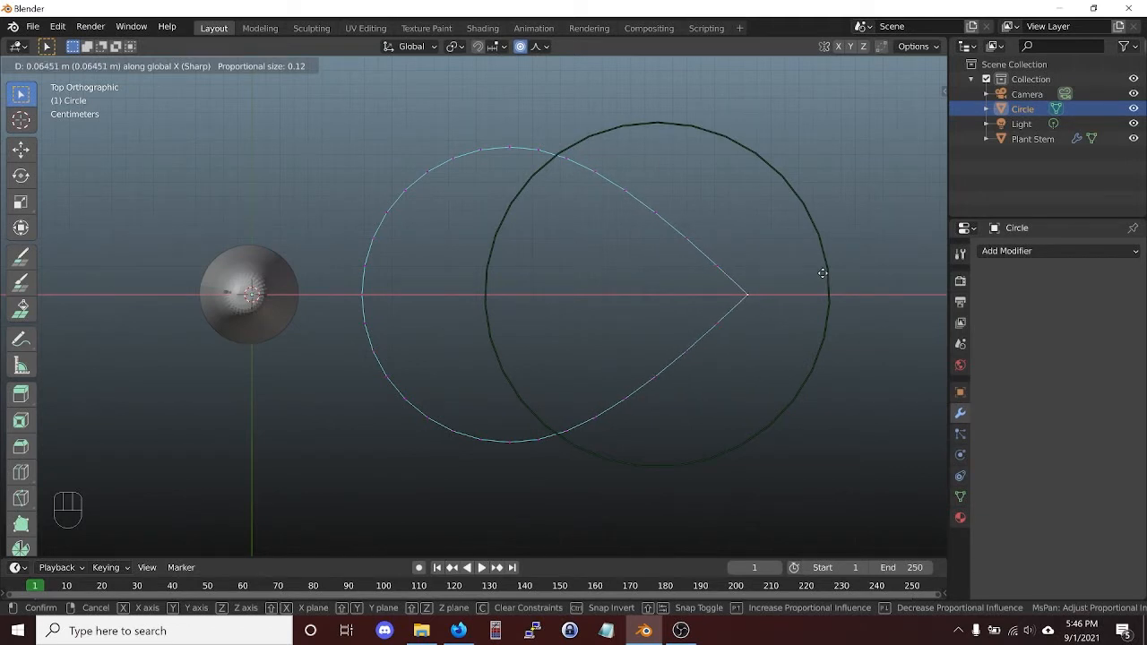
left_click(823, 272)
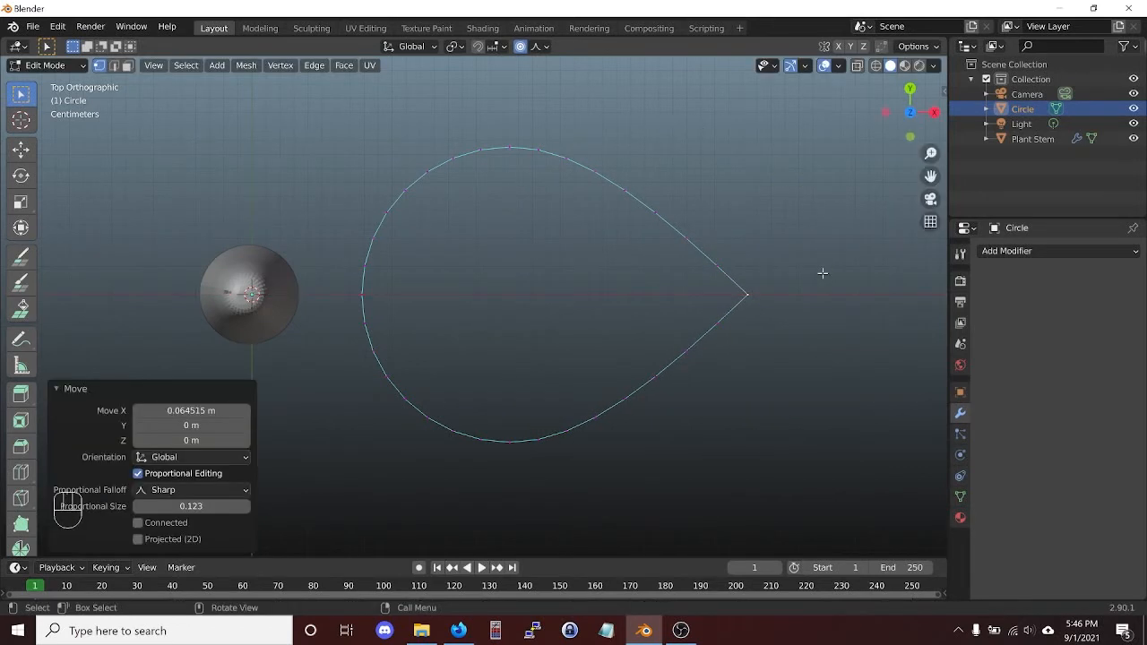
Move the vertex nearest the stem about -0.0115 m along X, using Linear proportional falloff with a size of about 0.057.
left_click(357, 296)
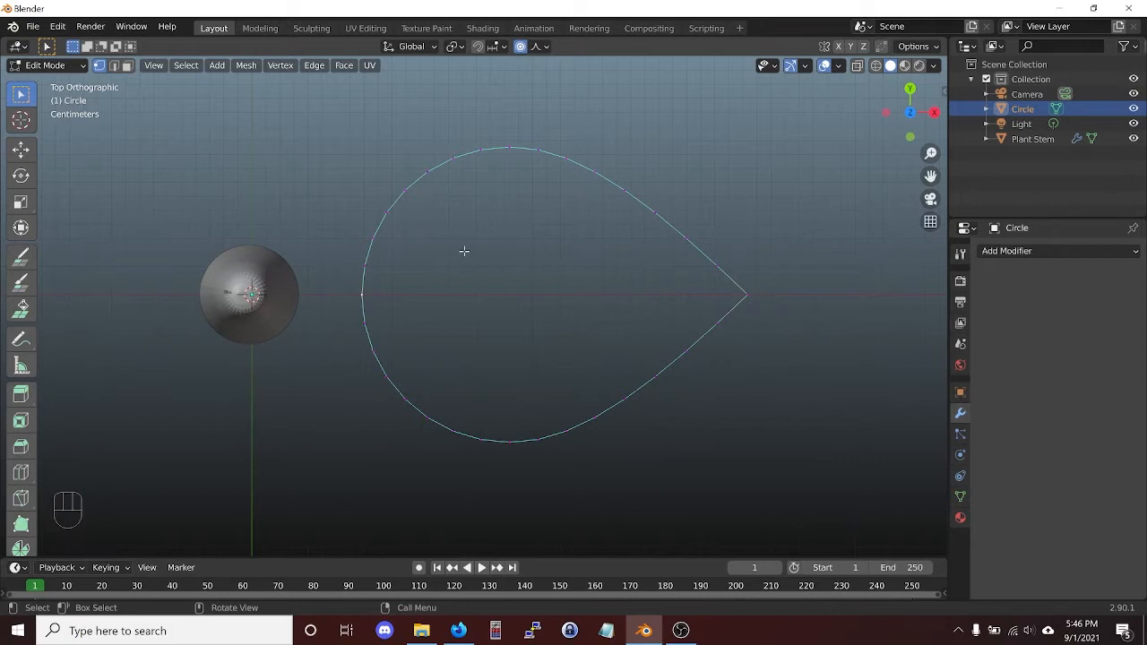
left_click(545, 46)
left_click(532, 188)
key("g")
key("x")
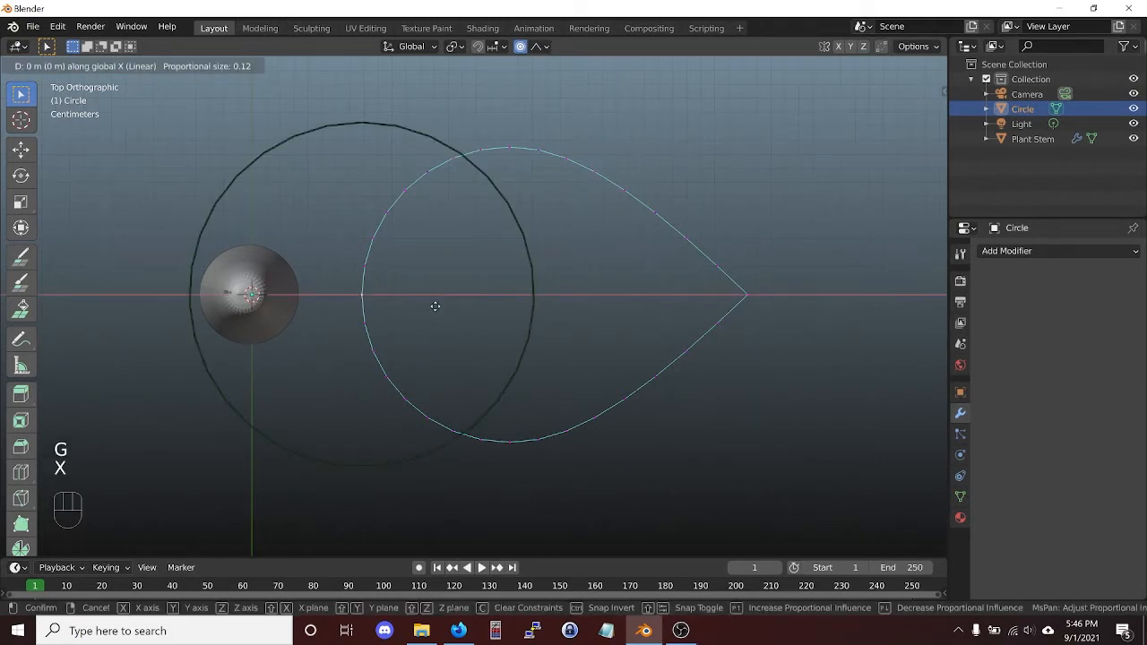
scroll(413, 305, "up", 2)
scroll(413, 306, "up", 5)
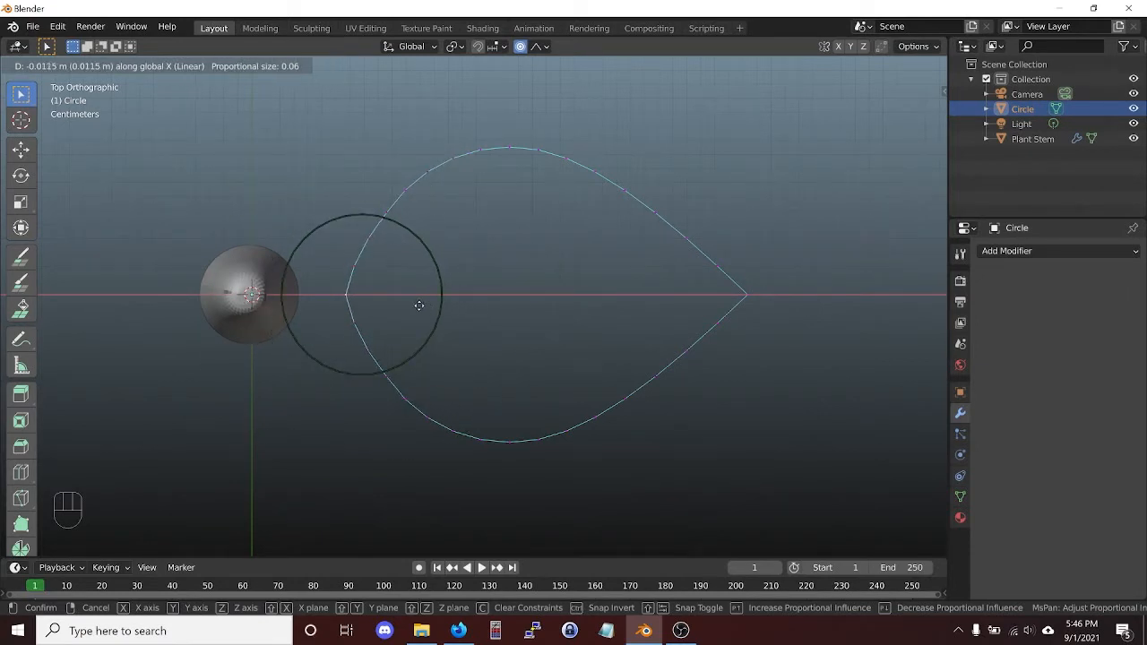
left_click(419, 306)
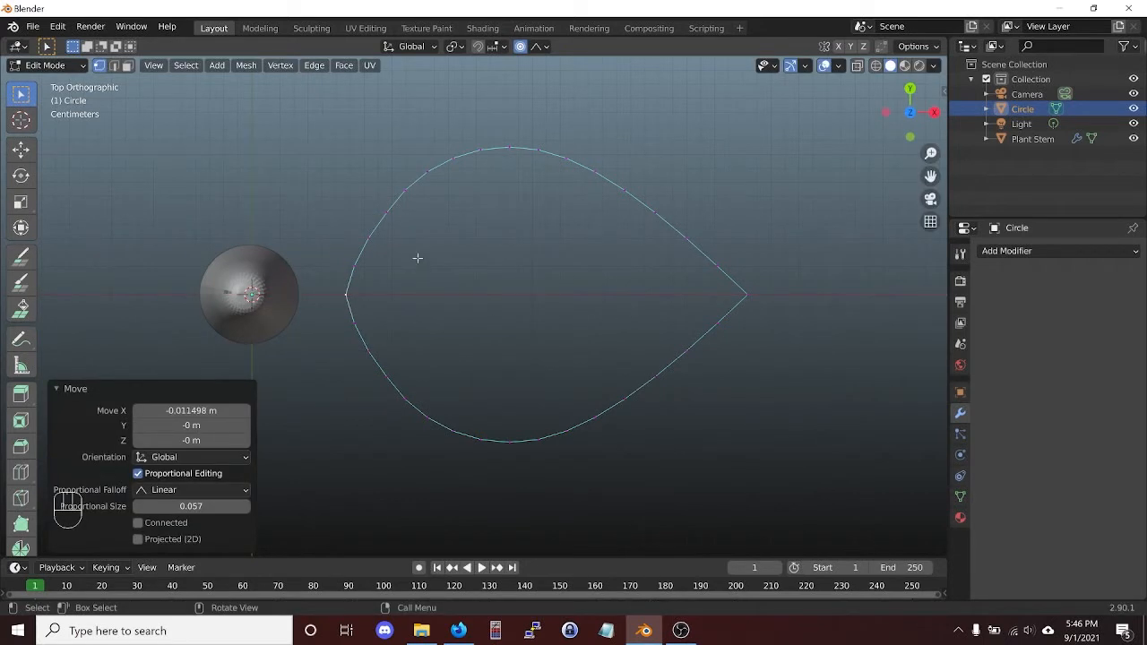
Connect the first two pairs of opposite vertices beside the leaf's base point with straight cross edges.
left_click(354, 266)
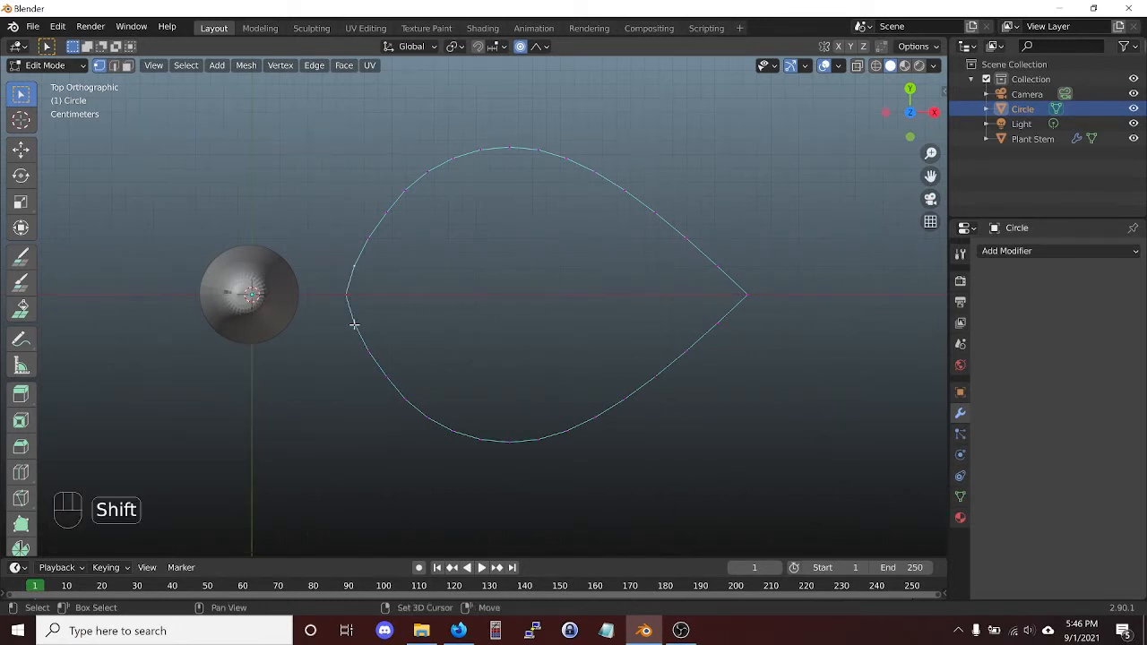
left_click(354, 323, "shift")
key("f")
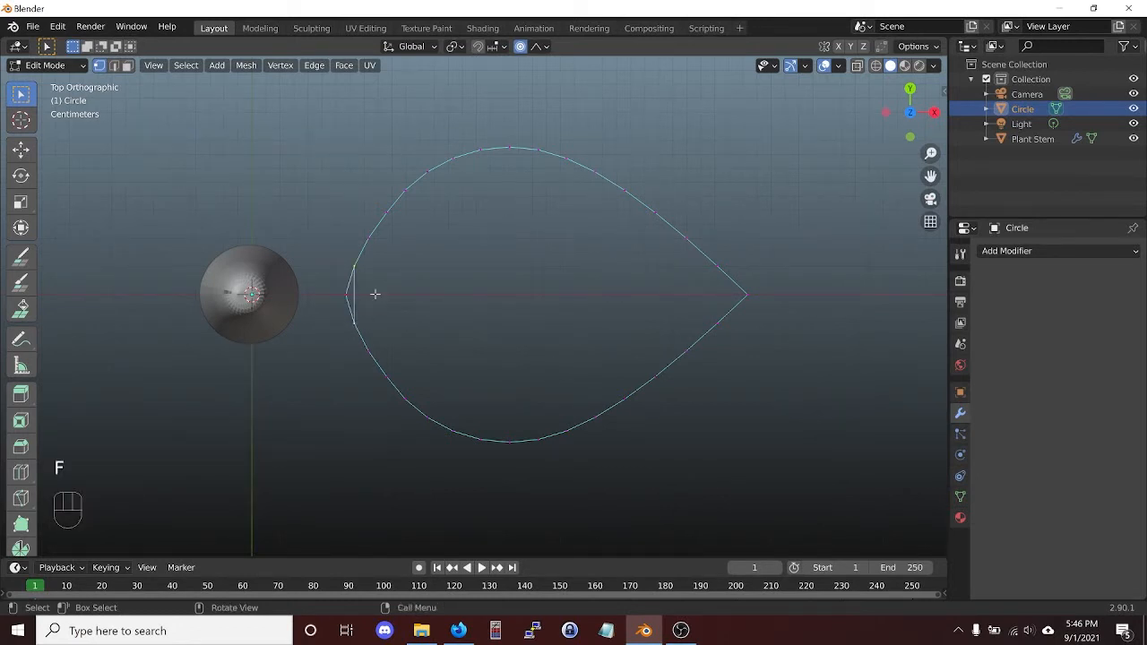
left_click(367, 239)
left_click(367, 351, "shift")
key("f")
Switch to edge selection and fill the leaf outline with consecutive faces from the two cross edges to the pointed tip.
key("2")
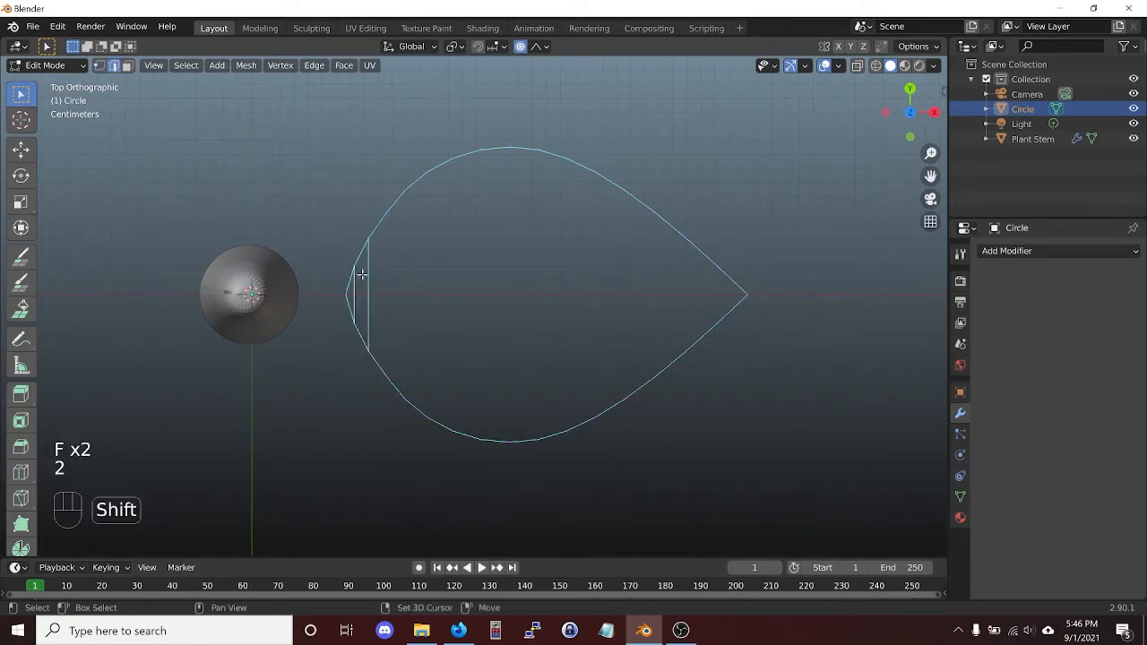
left_click(367, 273, "shift")
key("f")
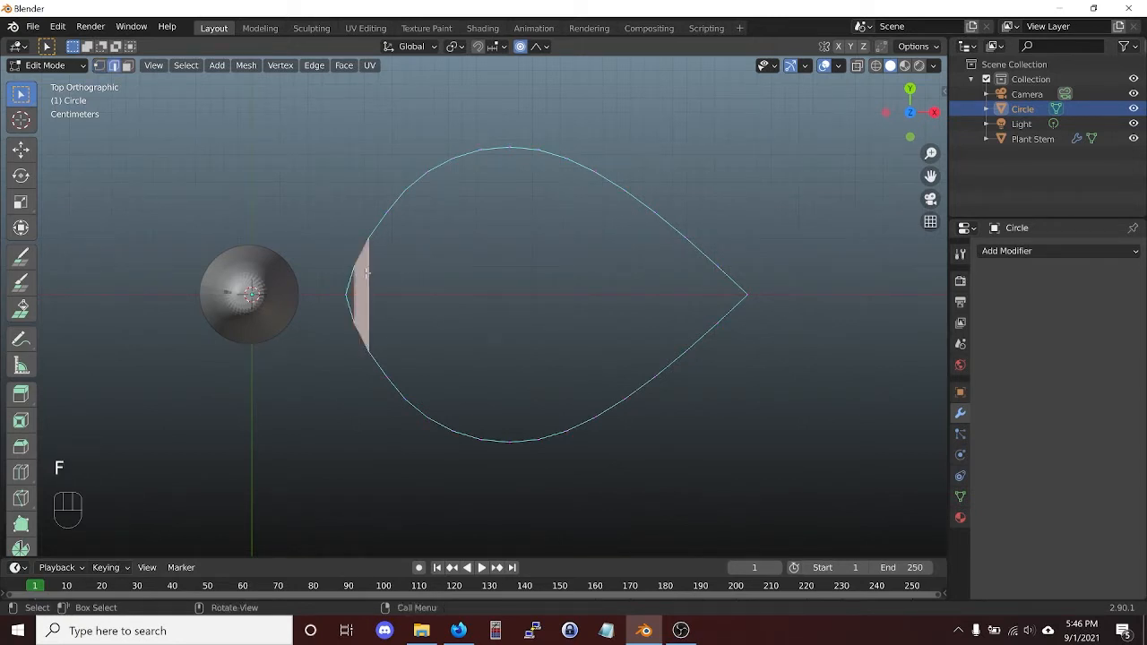
key("f")
key("f")
key("f")
key("f")
key("f")
key("f")
key("f")
key("f")
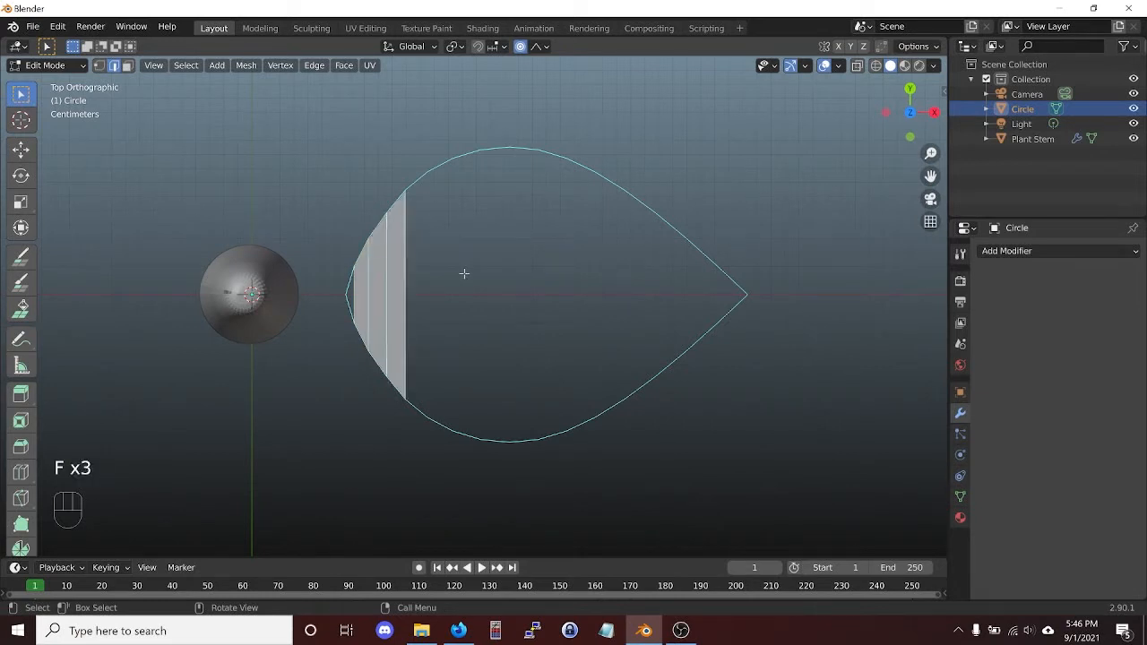
key("f")
key("f")
key("f")
key("f")
key("f")
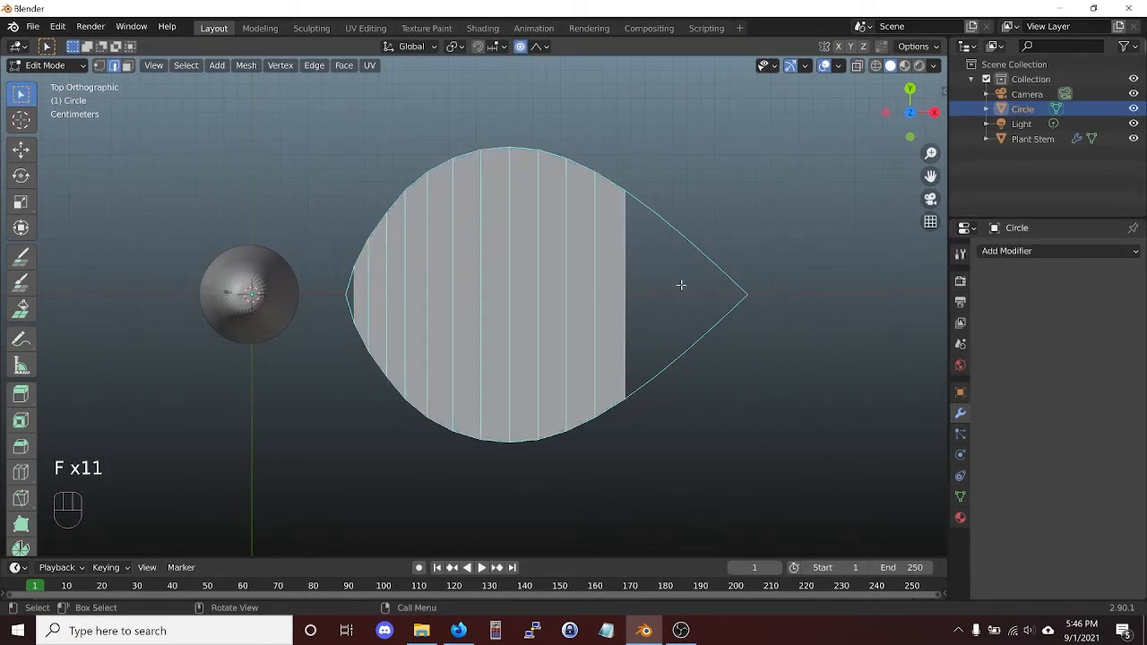
key("f")
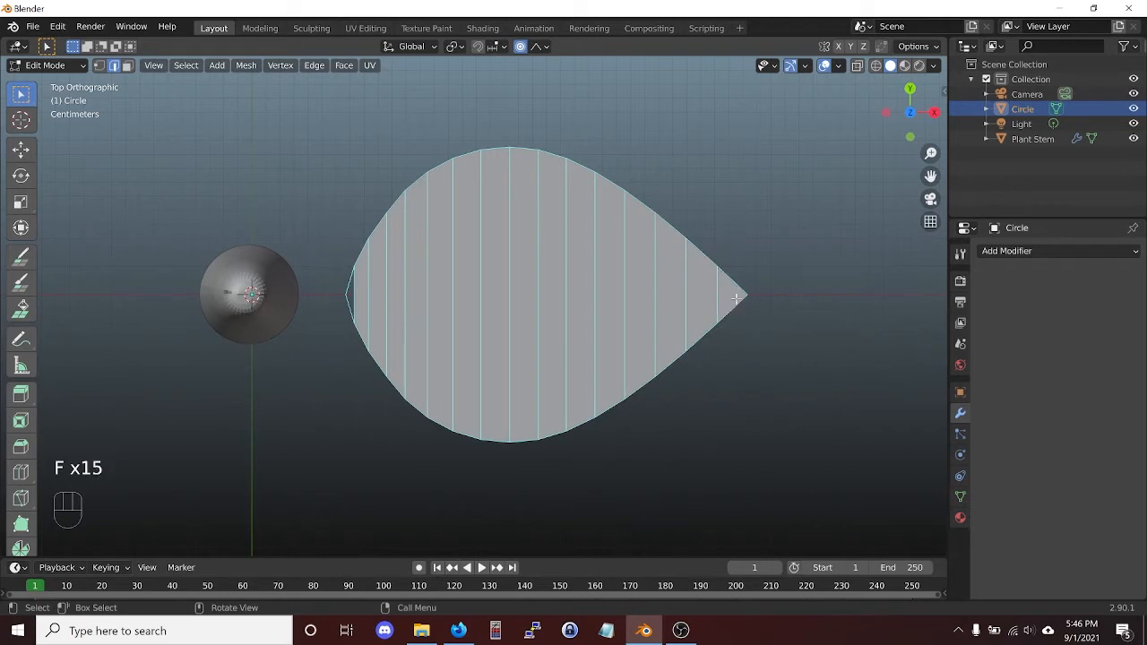
Undo the face at the leaf's pointed tip and subdivide all the cross edges with five cuts.
key("ctrl+z")
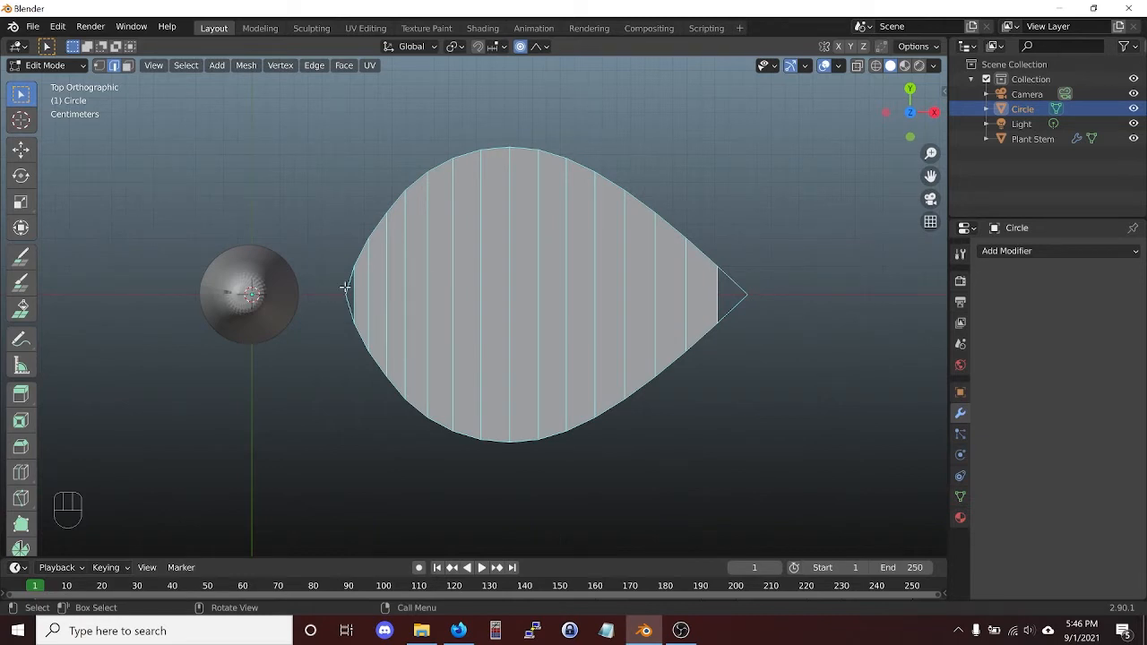
left_click_drag(348, 290, 726, 300)
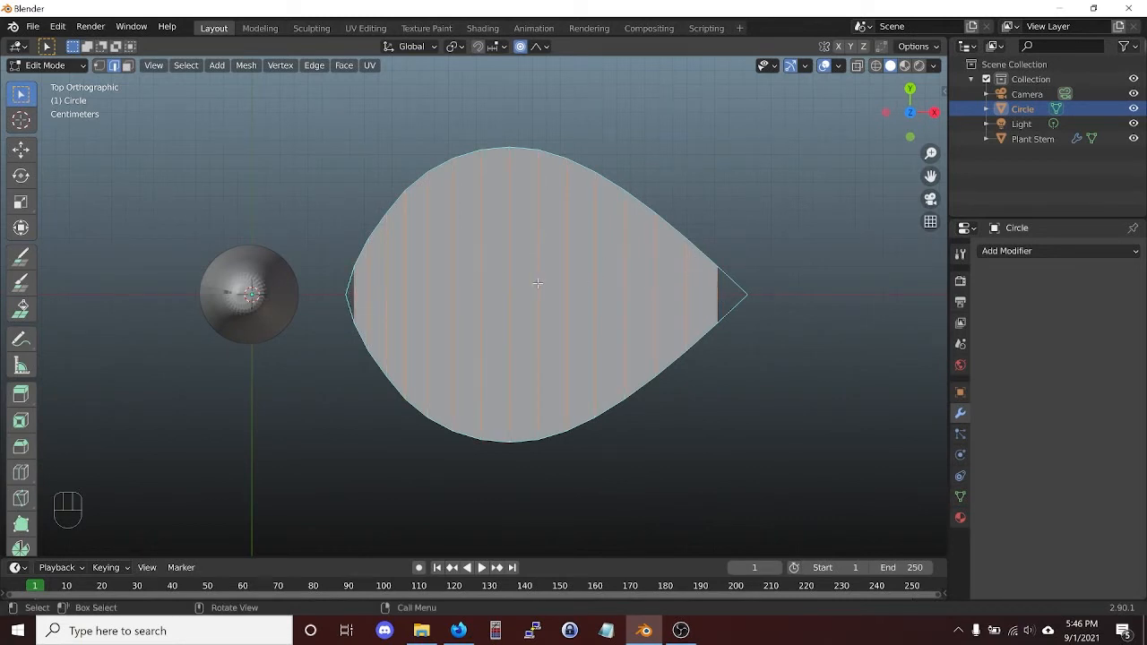
right_click(538, 283)
left_click(564, 156)
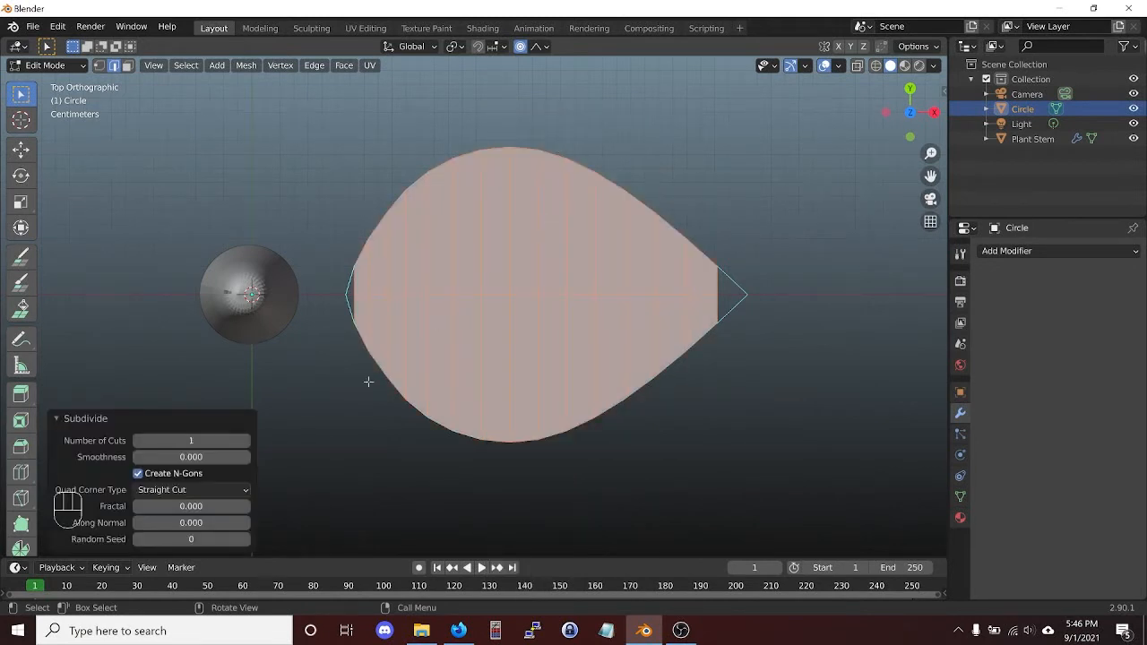
left_click(244, 442)
left_click(244, 442)
left_click(243, 442)
key("Tab")
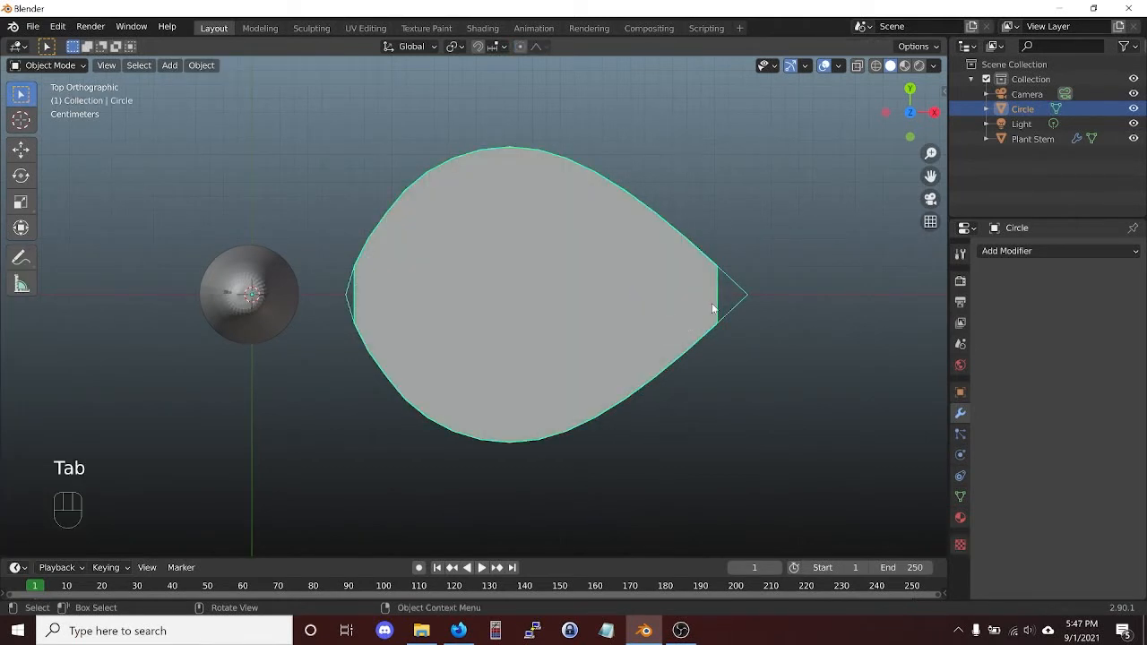
key("Tab")
In vertex selection, connect the two cut vertices above the centre line to the leaf's pointed tip with edges.
scroll(811, 292, "up", 2)
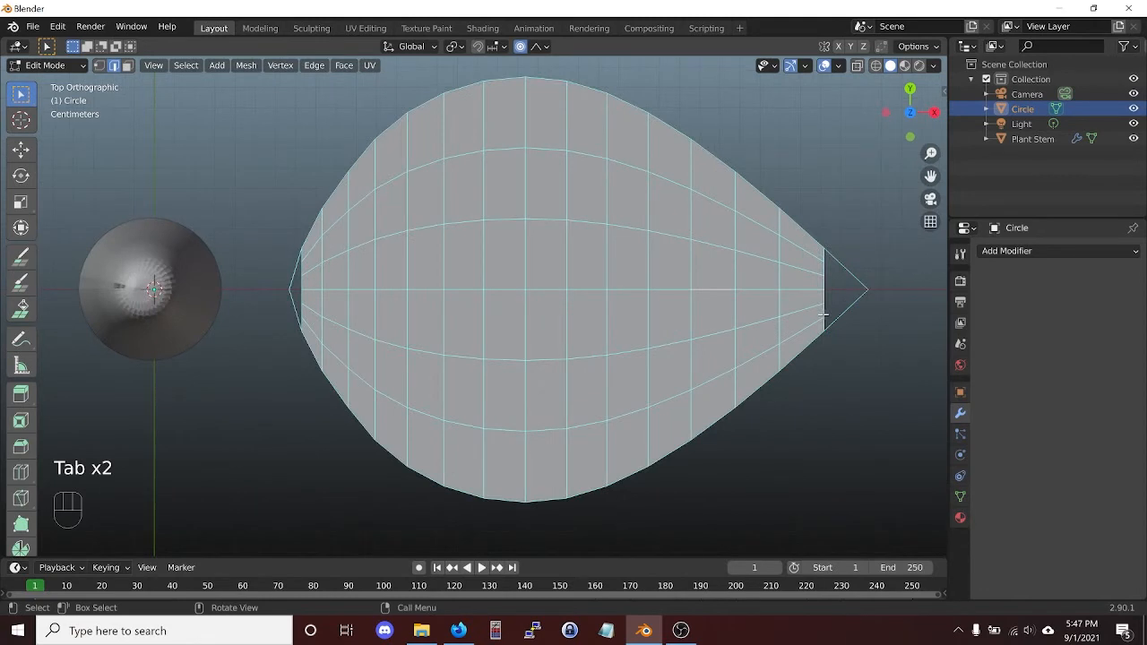
key("1")
middle_click_drag(837, 320, 577, 330, "shift")
scroll(670, 311, "up", 2)
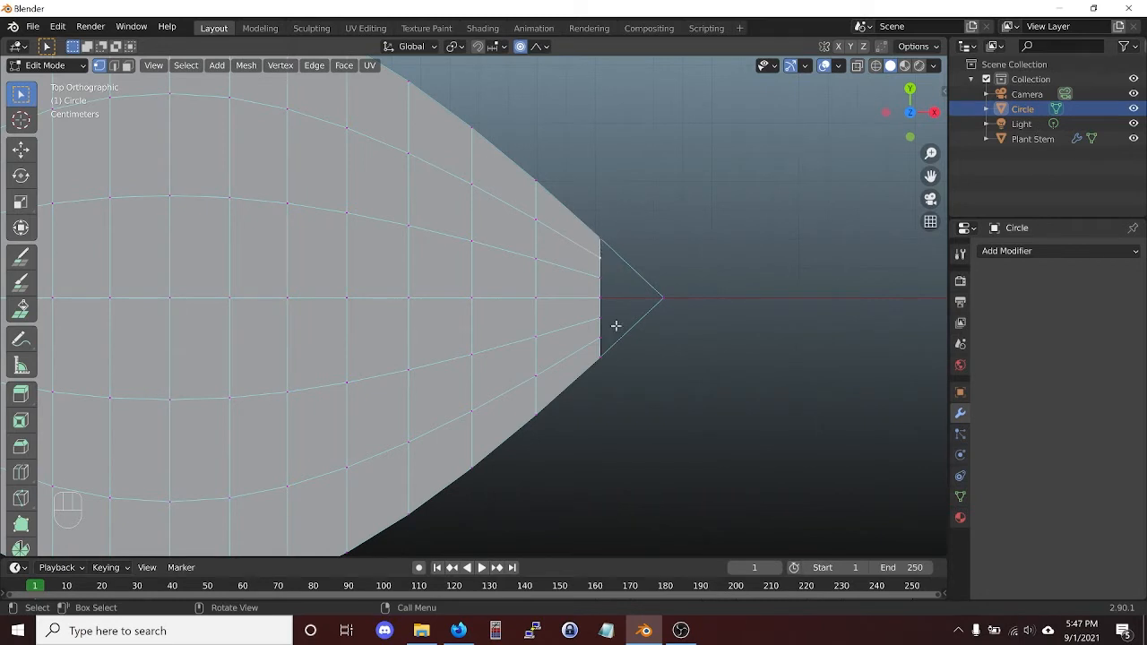
left_click(663, 298, "shift")
key("f")
left_click(664, 299, "shift")
key("f")
Try to connect the centre vertex to the pointed tip, fill the gap below it, and check the faces there.
left_click(665, 298, "shift")
key("f")
key("f")
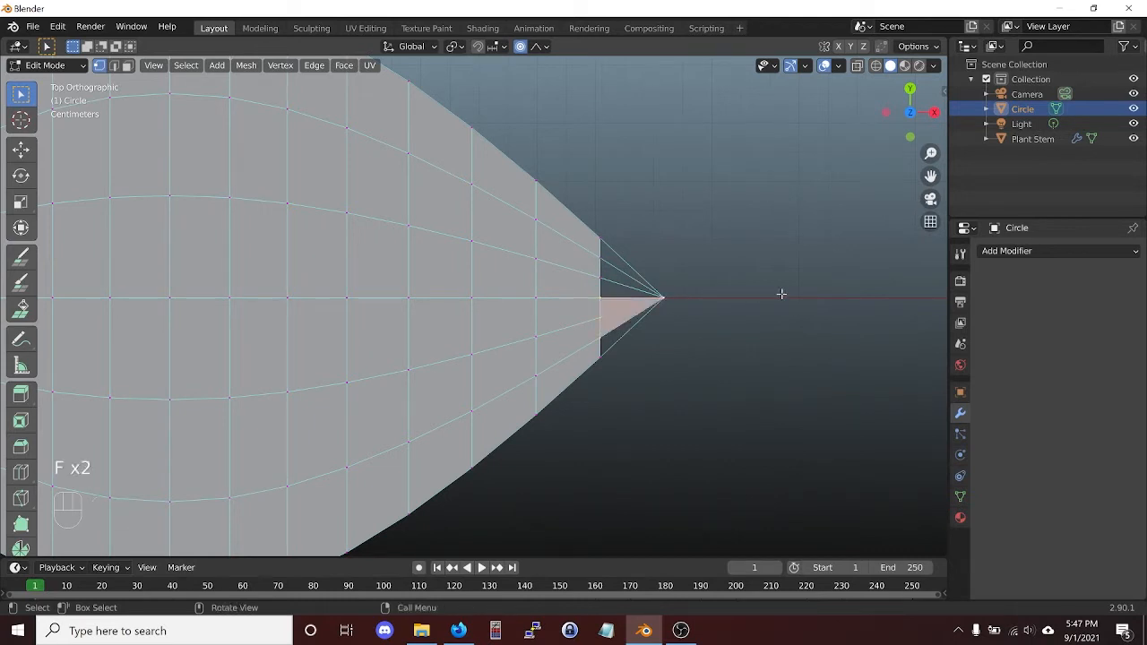
scroll(606, 306, "up", 3)
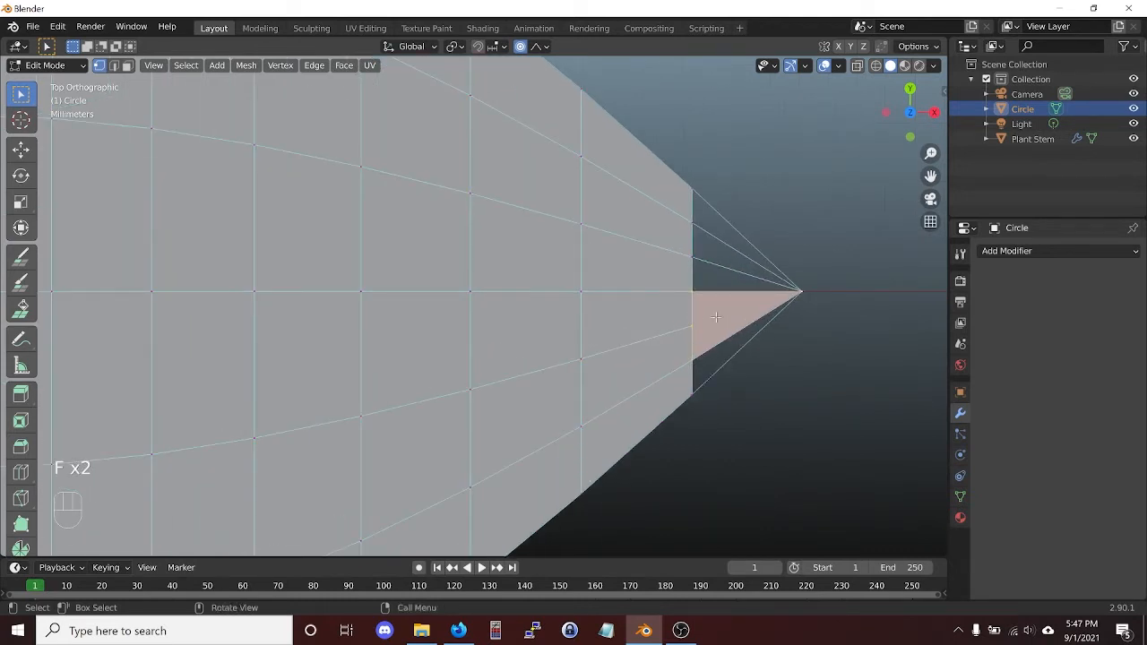
key("3")
left_click(712, 317)
left_click(642, 319)
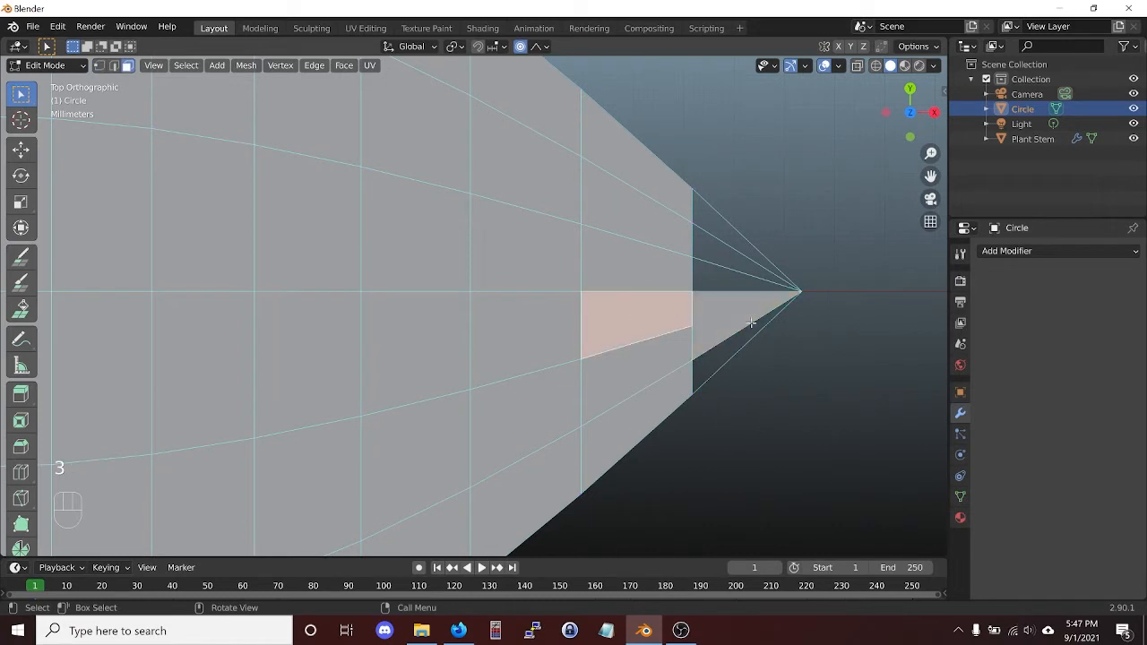
left_click(723, 315)
left_click(650, 318)
left_click(709, 313)
Undo back to the two edges joining the upper cut vertices to the pointed tip.
key("ctrl+z")
key("ctrl+z")
key("ctrl+z")
key("ctrl+z")
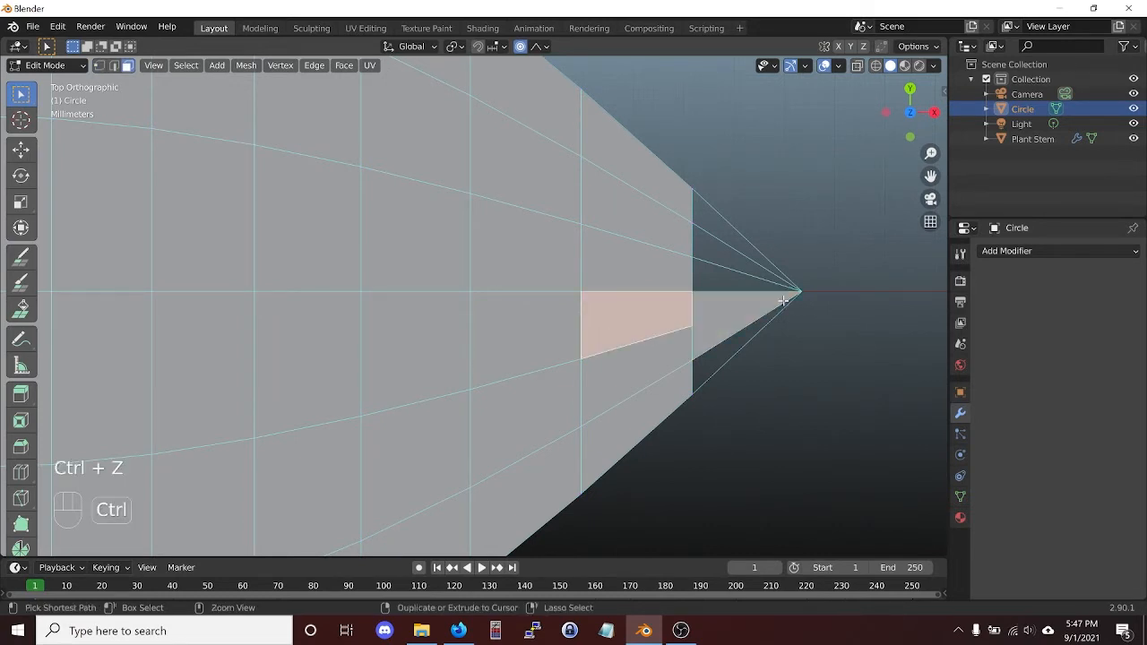
key("ctrl+z")
key("ctrl+z")
key("ctrl+z")
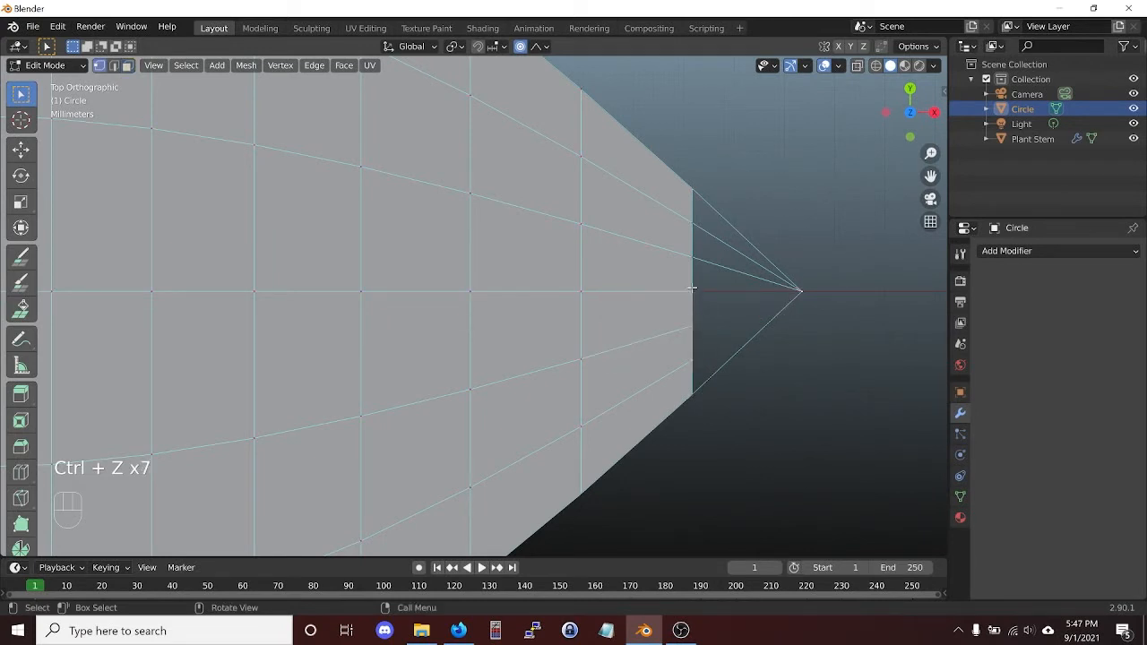
Connect the centre vertex and the two cut vertices below it to the pointed tip with edges.
left_click(803, 292, "shift")
key("f")
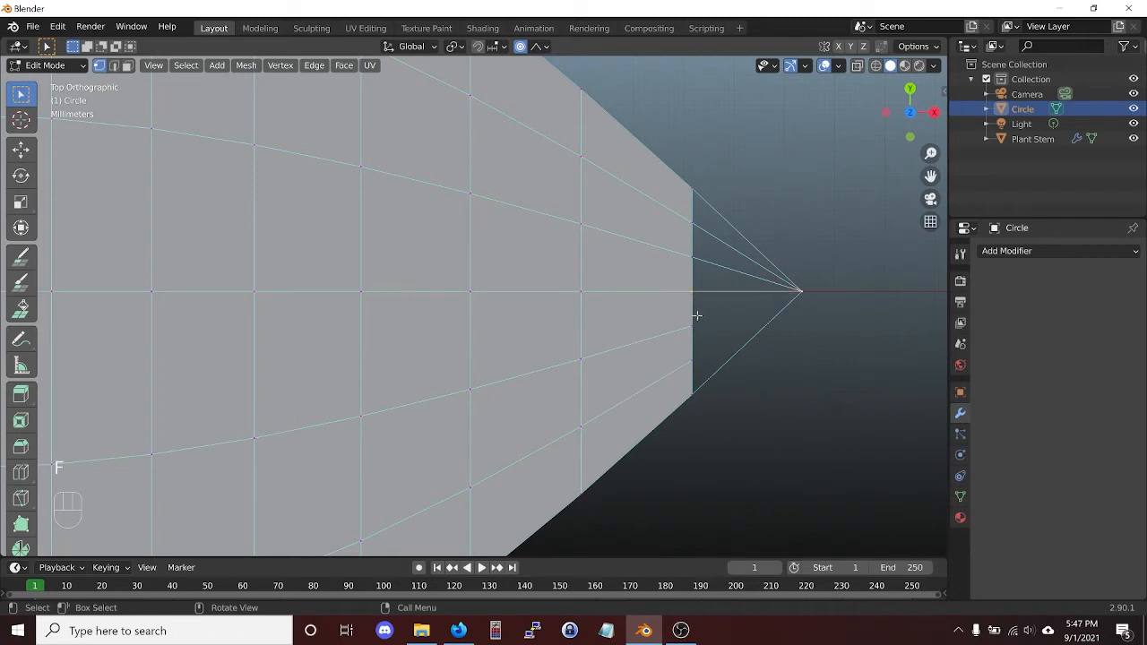
left_click(803, 292, "shift")
key("f")
left_click(803, 292, "shift")
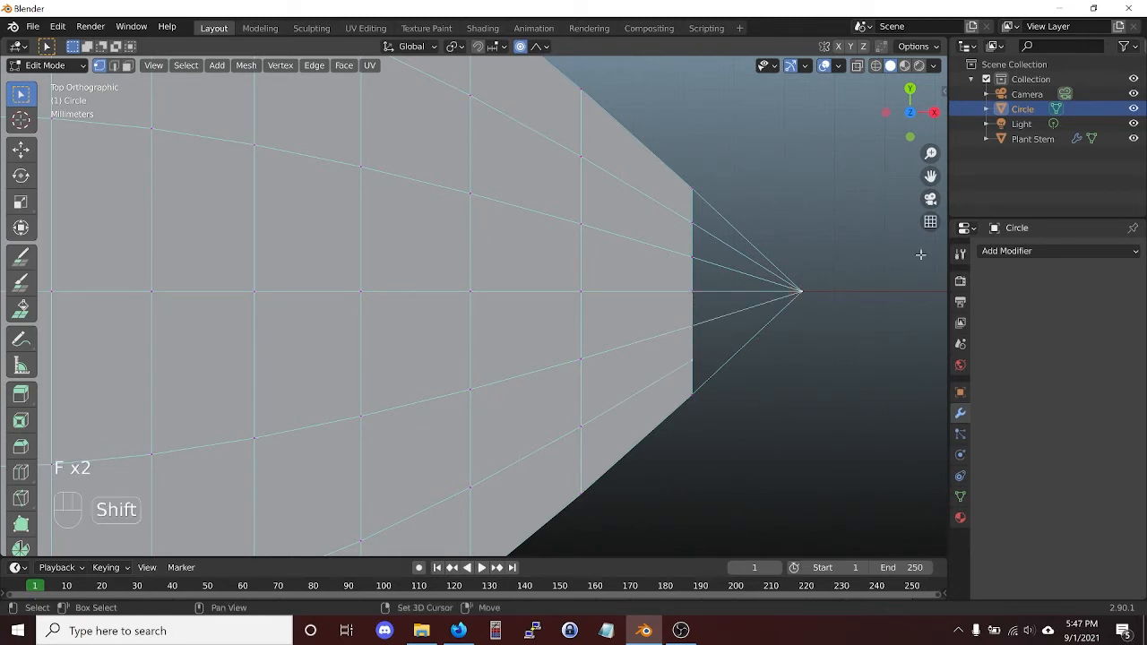
key("f")
key("f")
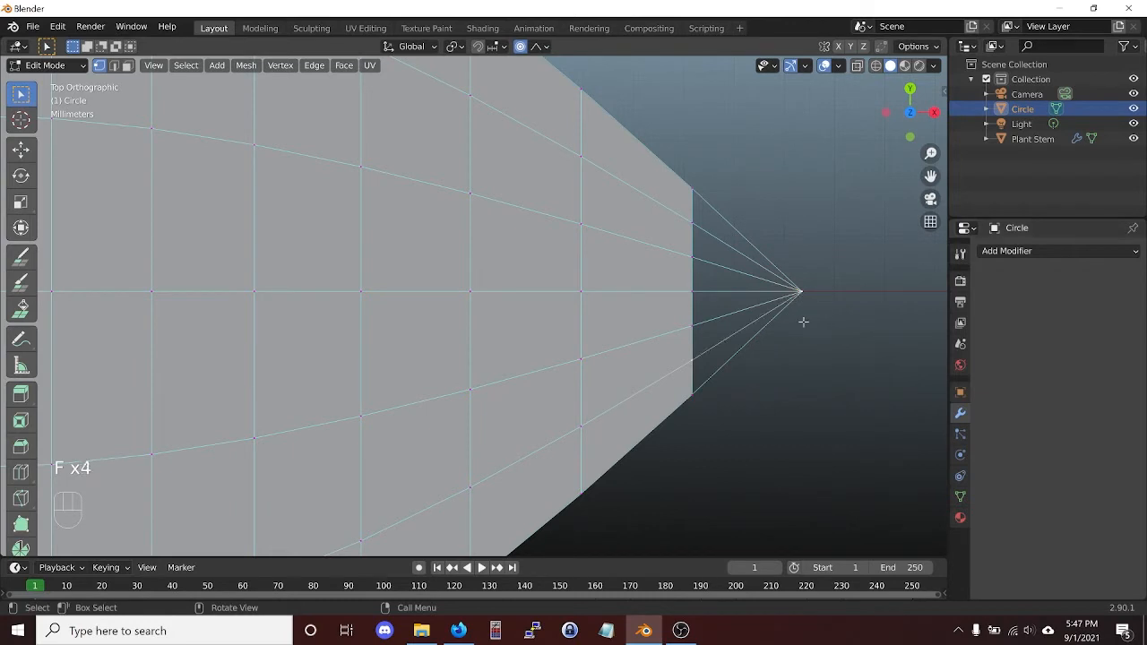
Switch to edge selection and fill the two uppermost triangular gaps at the pointed tip with faces.
key("2")
left_click(728, 249, "shift")
left_click(724, 244, "shift")
key("f")
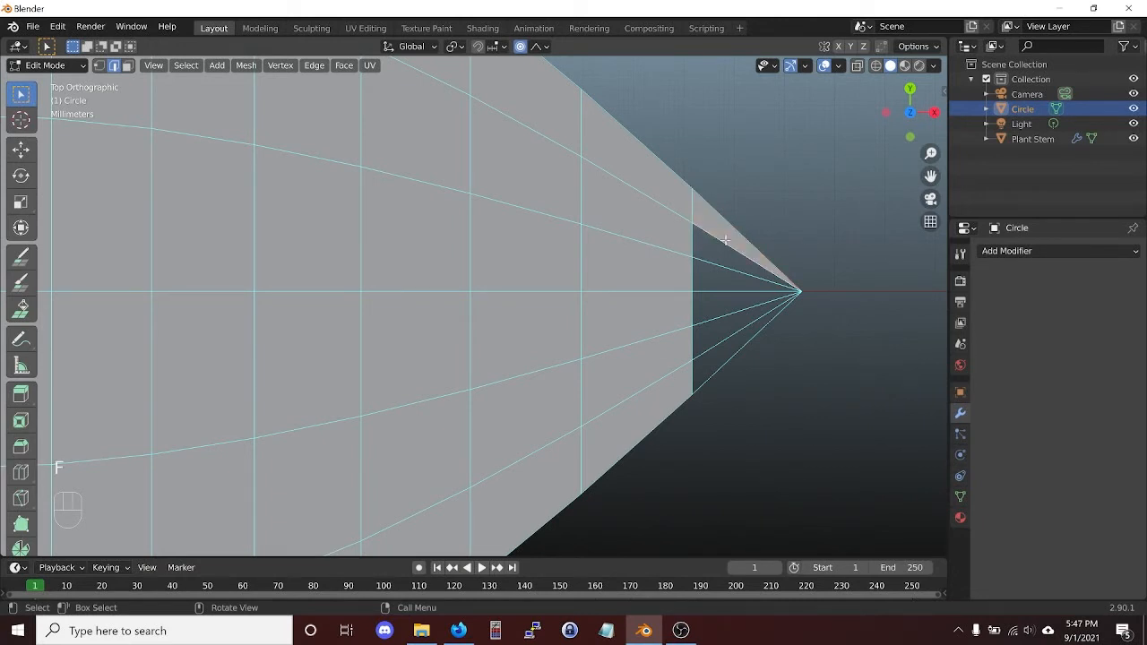
key("f")
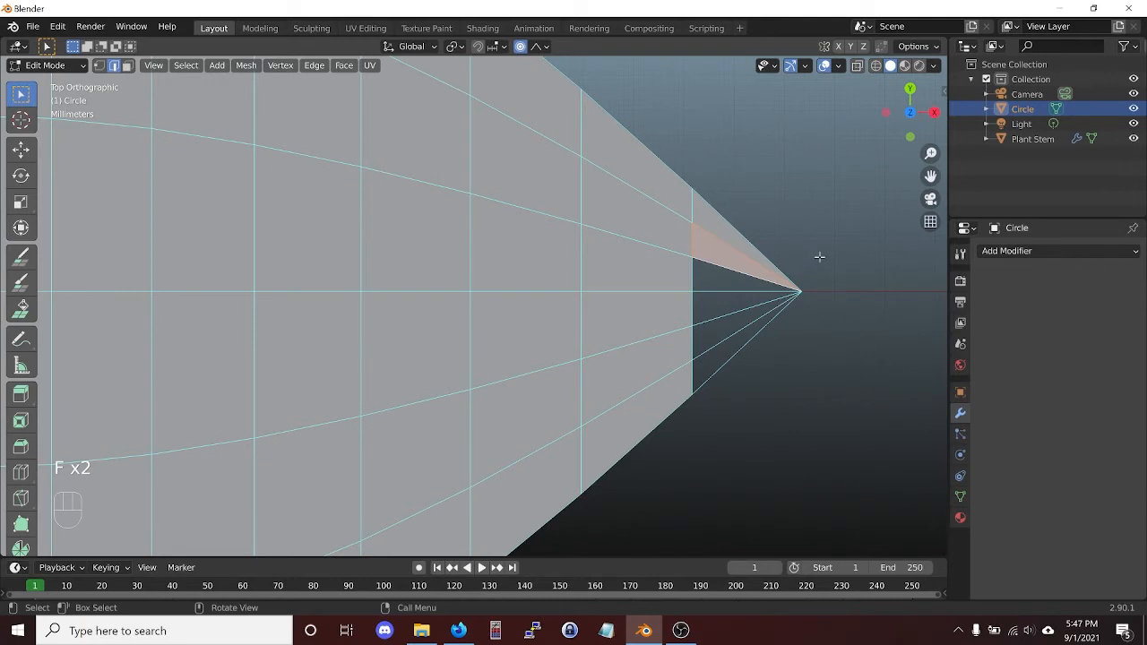
Try to fill the gaps beside the centre line at the pointed tip and check the faces in face selection.
left_click(730, 266)
key("f")
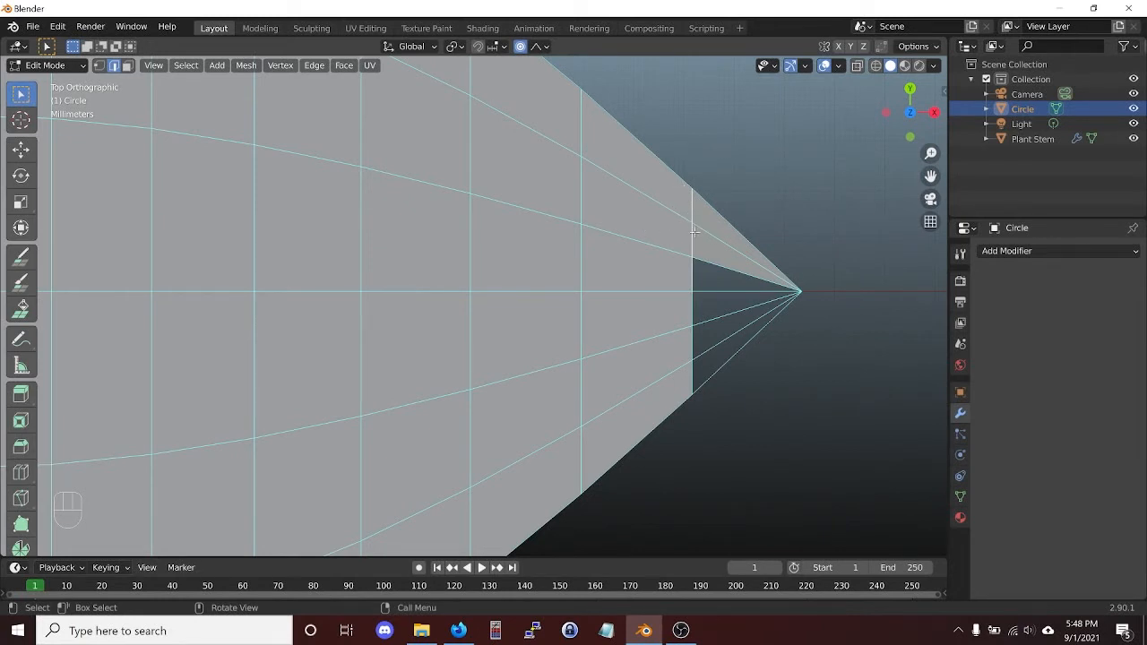
key("ctrl+z")
left_click(721, 291, "shift")
left_click(735, 307, "shift")
key("f")
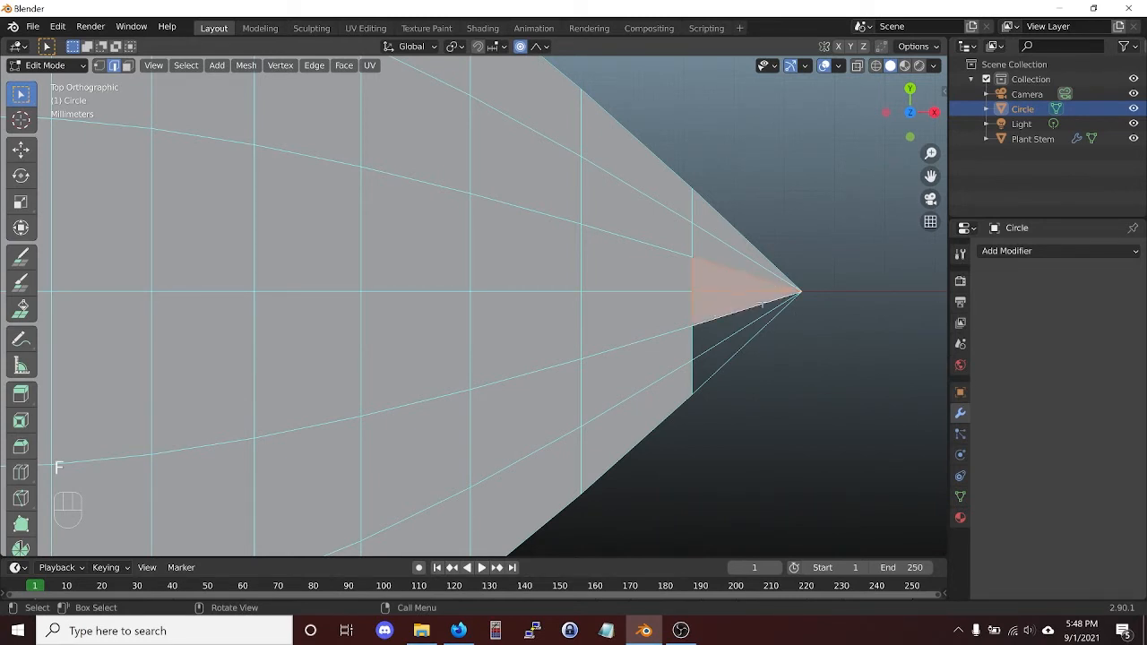
key("3")
left_click(642, 285)
left_click(748, 289)
left_click(648, 267)
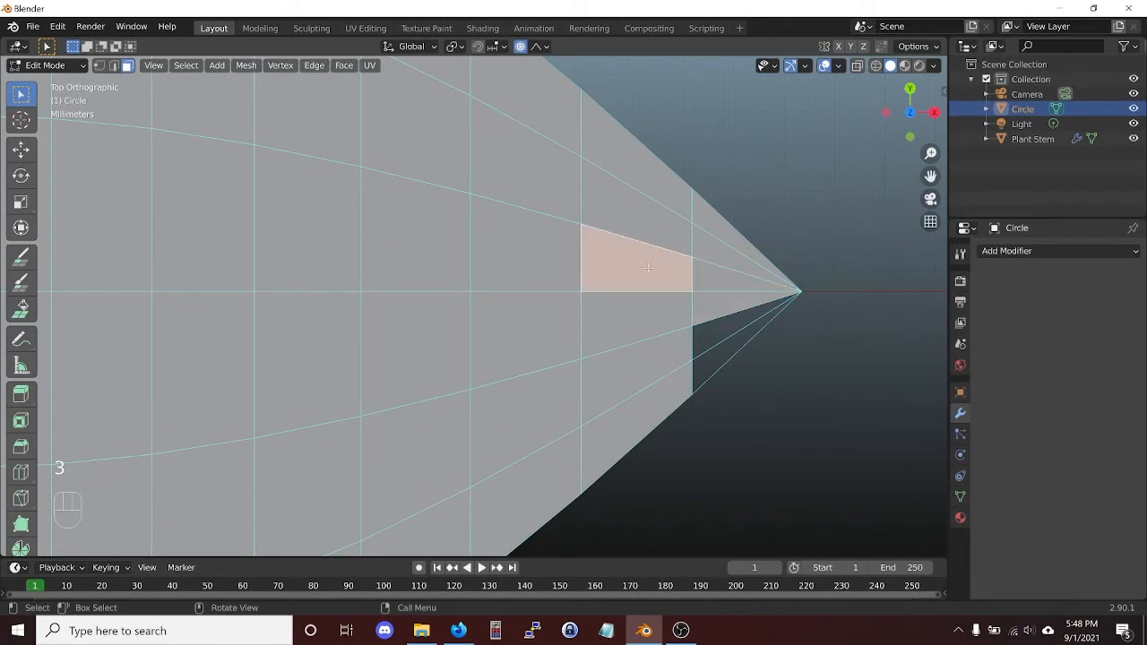
left_click(712, 275)
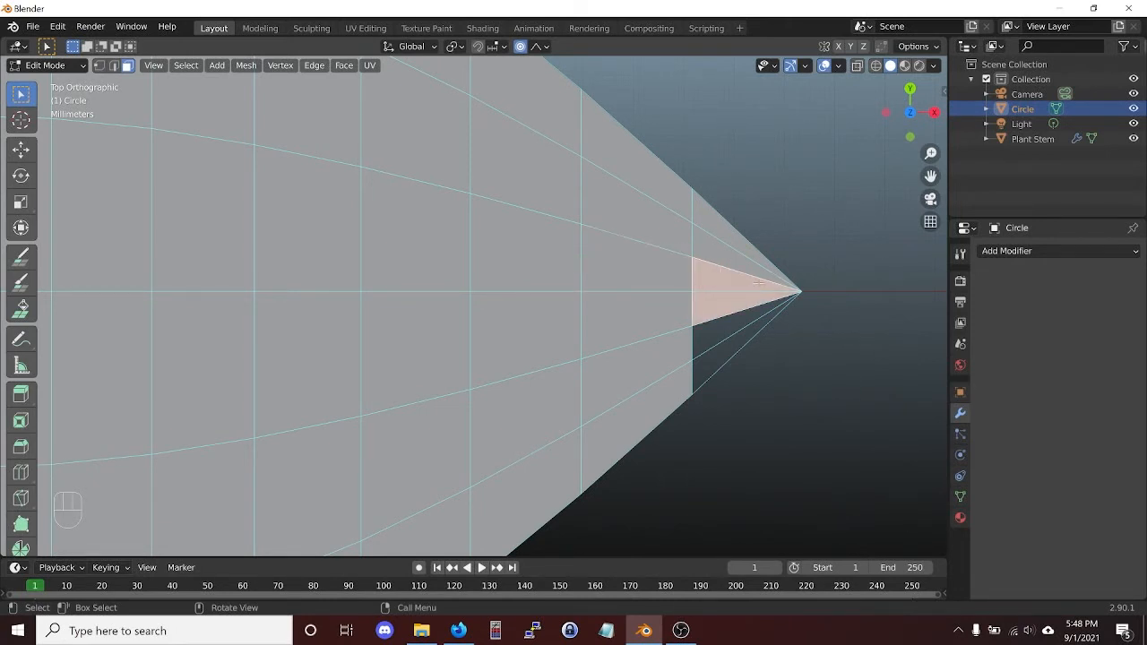
Undo the fill across the centre line, back to the two uppermost triangular faces at the tip.
key("ctrl+z")
key("ctrl+z")
key("ctrl+z")
key("ctrl+z")
key("ctrl+z")
key("ctrl+z")
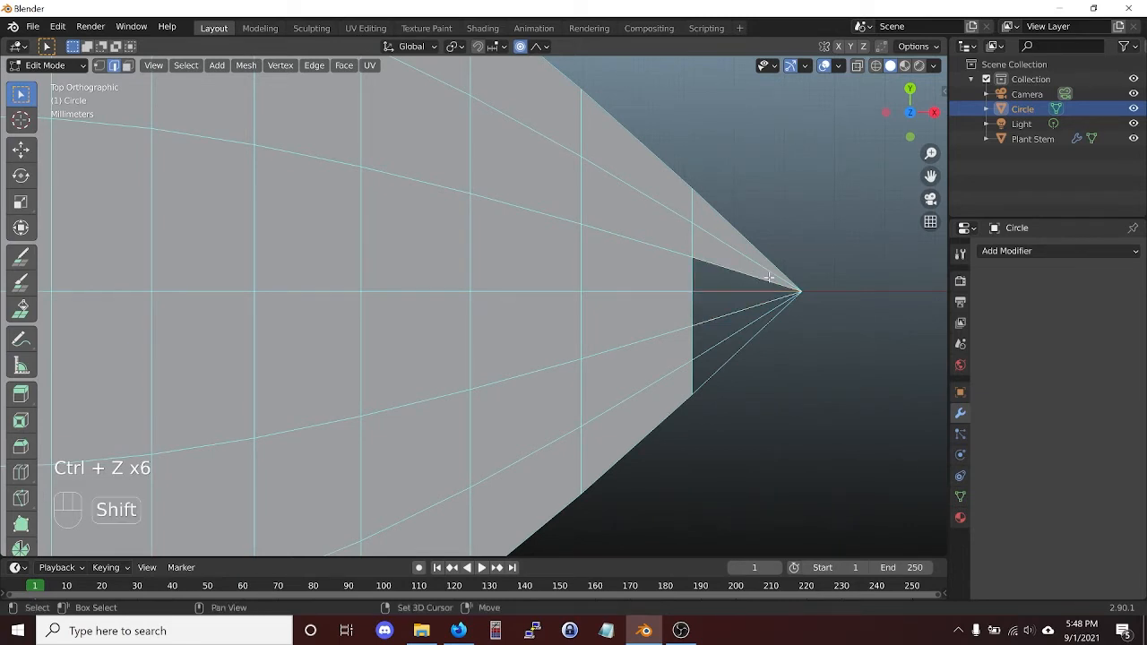
Fill the four remaining triangular gaps at the pointed tip with separate faces between neighbouring edges.
left_click(769, 278, "shift")
key("f")
left_click(752, 291)
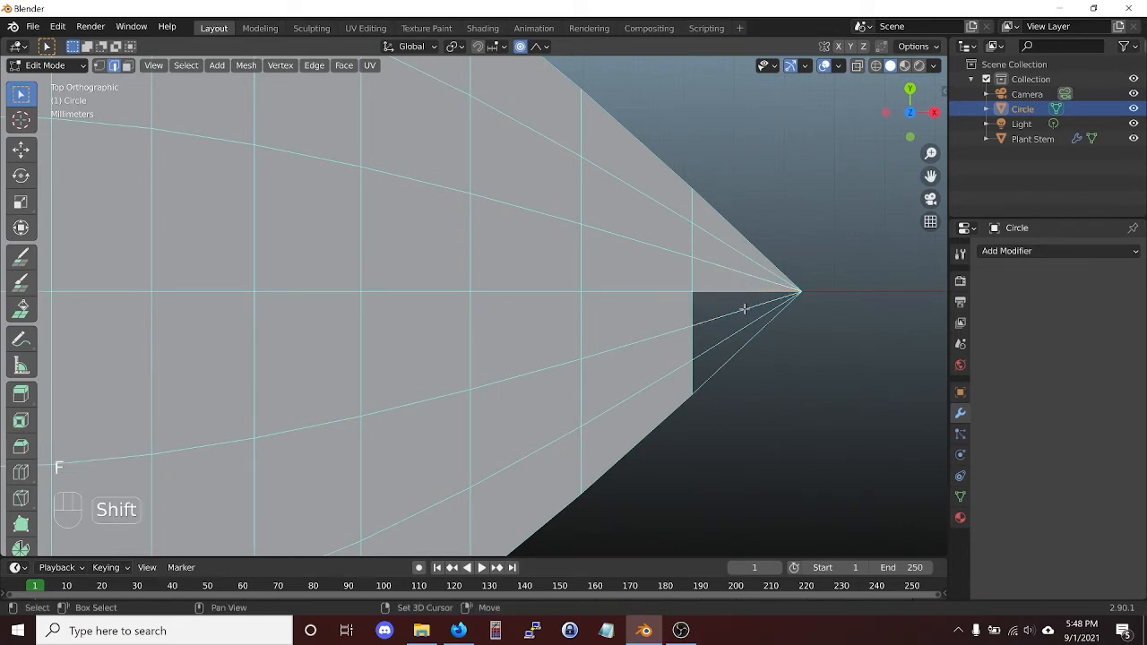
key("f")
left_click(743, 312)
left_click(748, 320, "shift")
key("f")
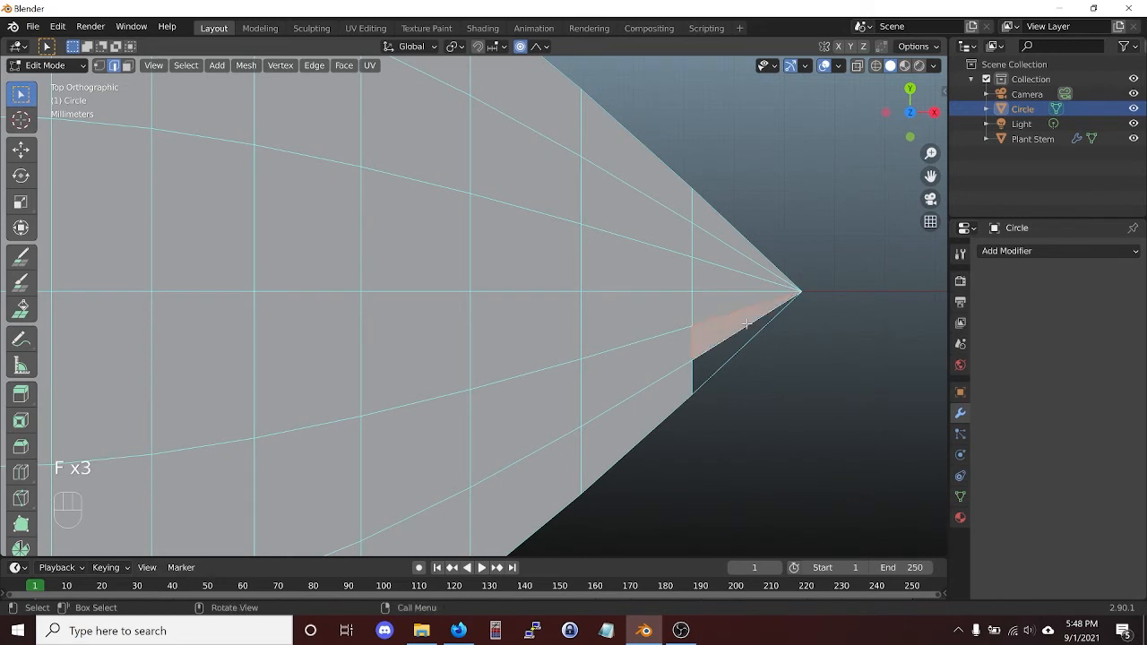
left_click(747, 325)
left_click(748, 344, "shift")
key("f")
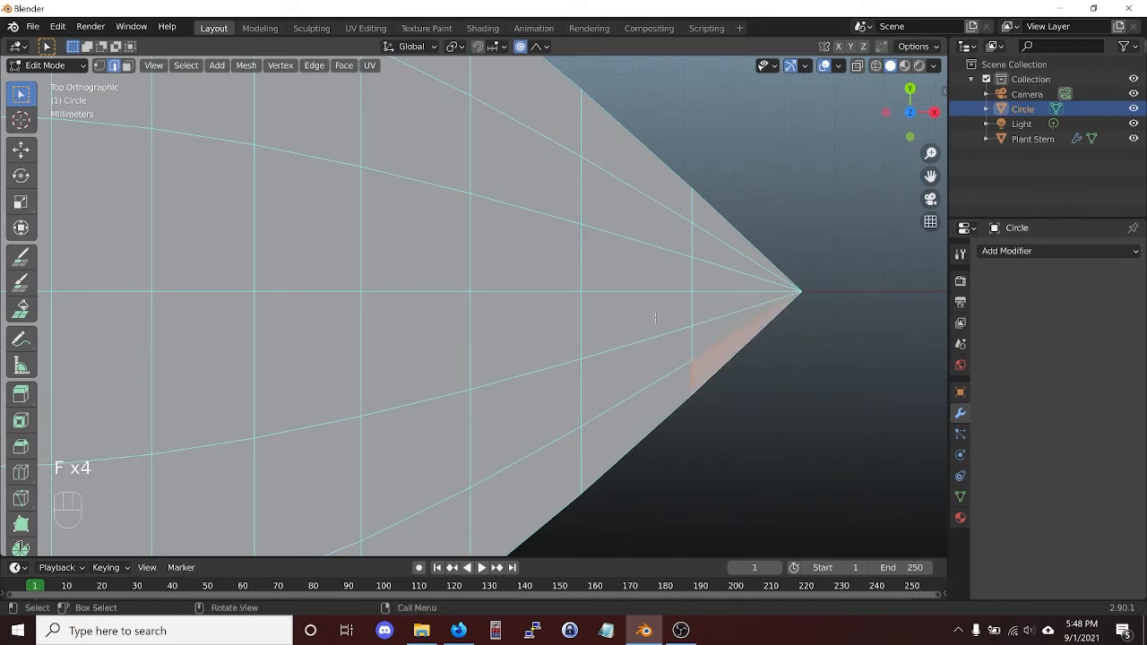
In vertex selection, connect the two upper cut vertices and the centre vertex to the leaf's base point near the stem.
scroll(681, 312, "down", 2)
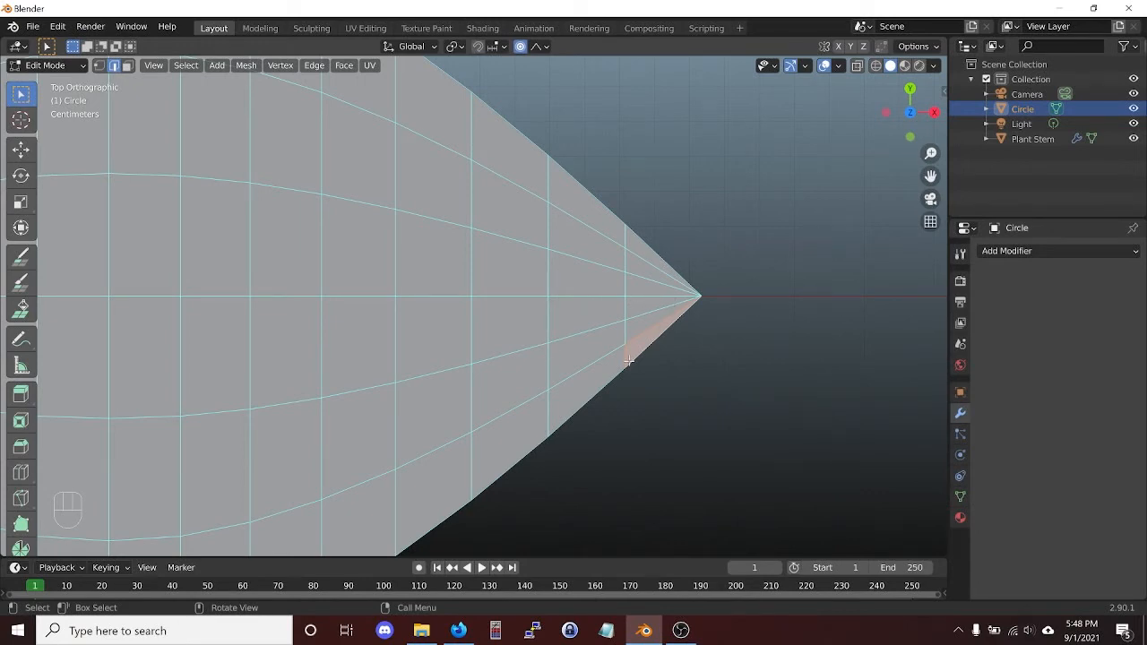
scroll(448, 331, "down", 5)
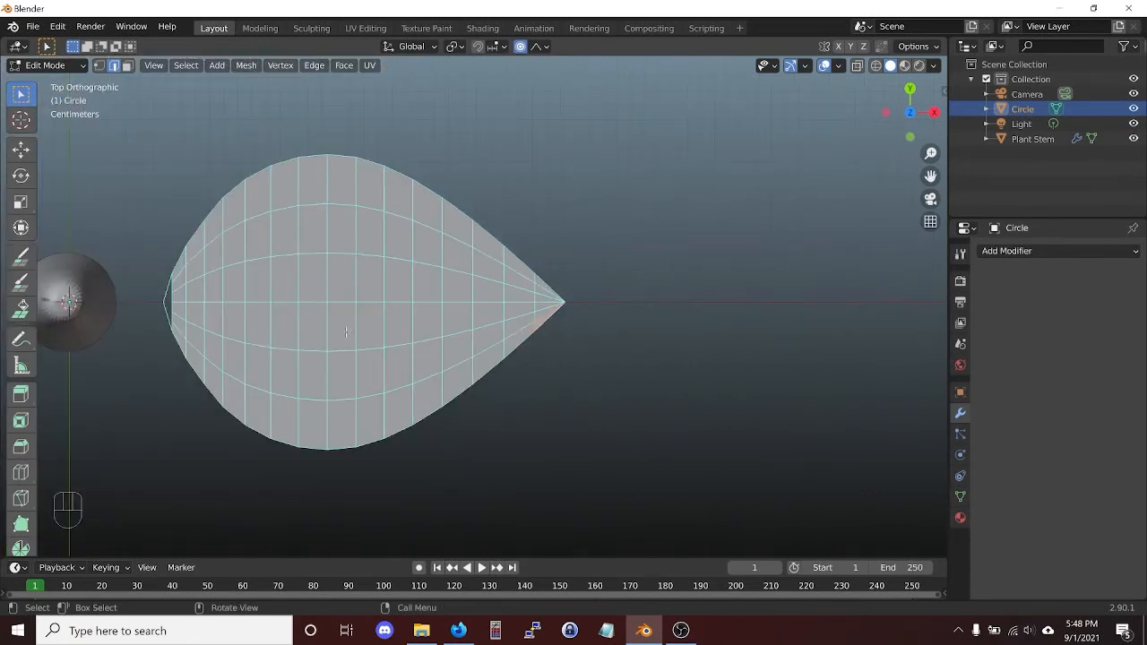
middle_click_drag(346, 333, 669, 333, "shift")
scroll(456, 279, "up", 2)
scroll(455, 279, "up", 4)
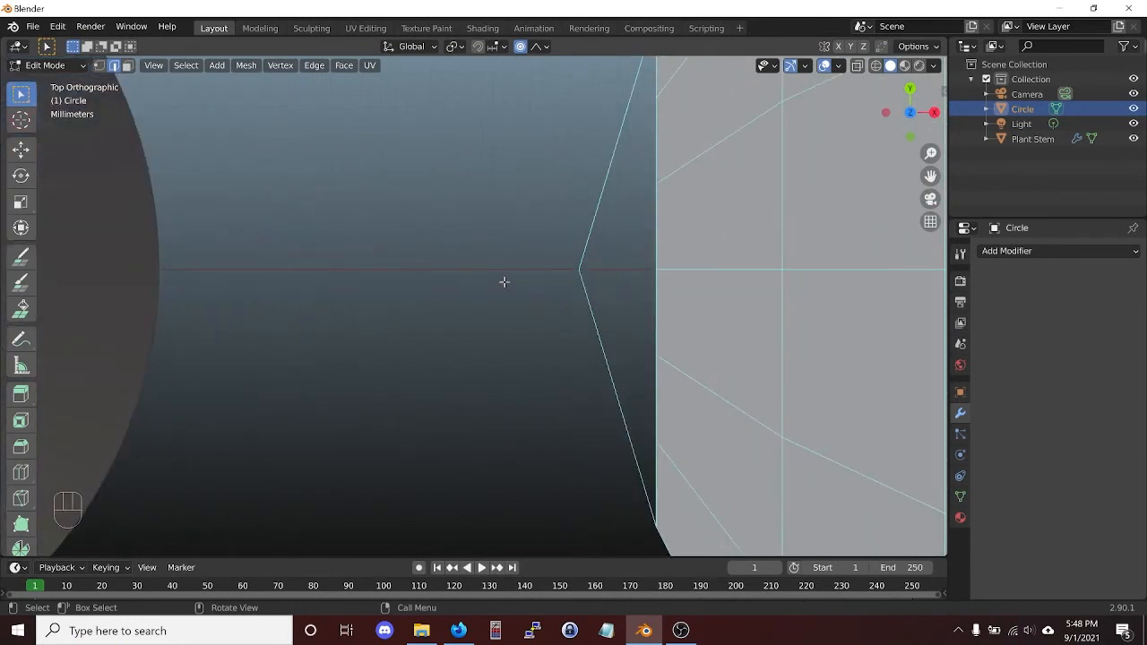
scroll(502, 282, "down", 1)
key("1")
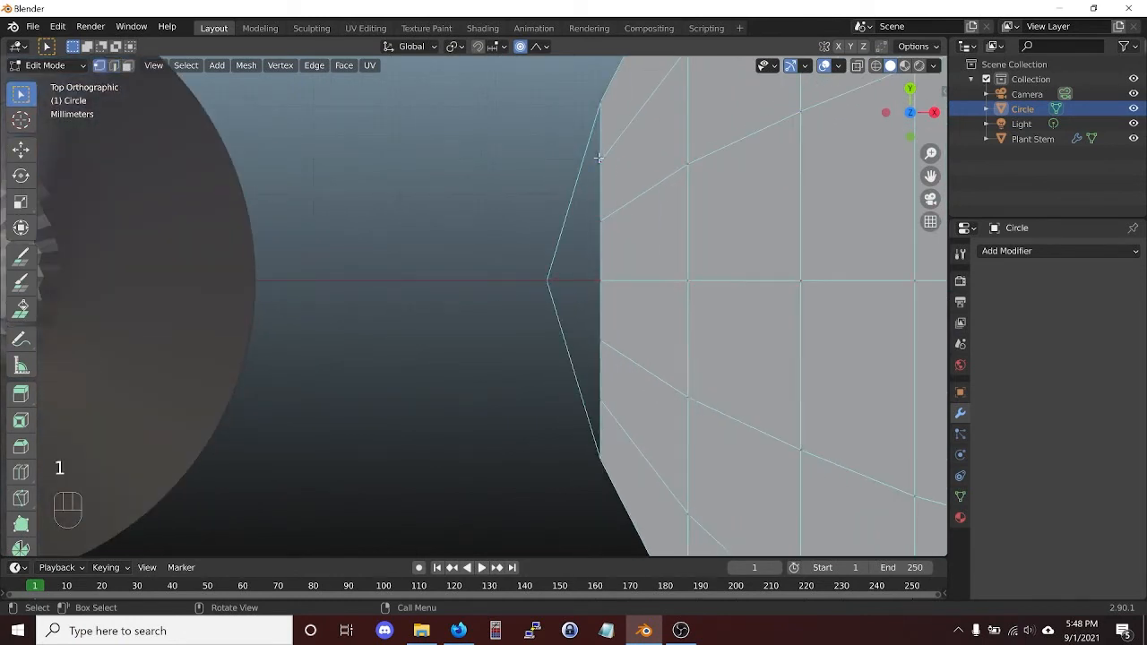
left_click(547, 280, "shift")
key("f")
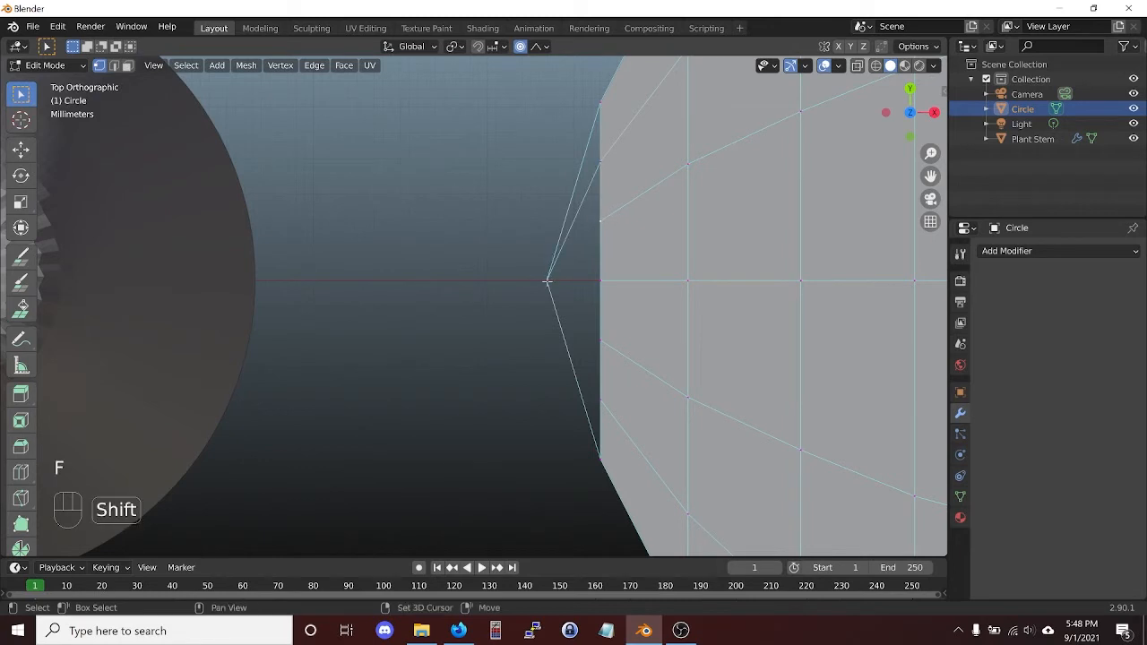
key("f")
left_click(547, 278, "shift")
key("f")
Connect the two cut vertices below the centre line to the leaf's base point with edges.
left_click(601, 338)
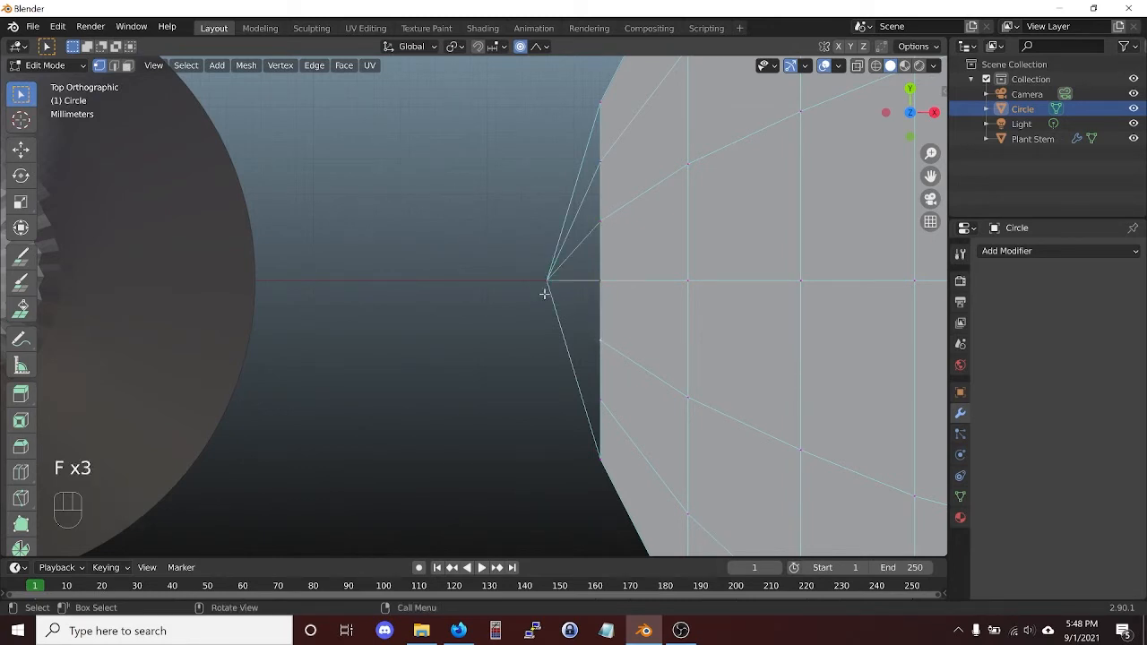
left_click(547, 279, "shift")
key("f")
left_click(601, 399)
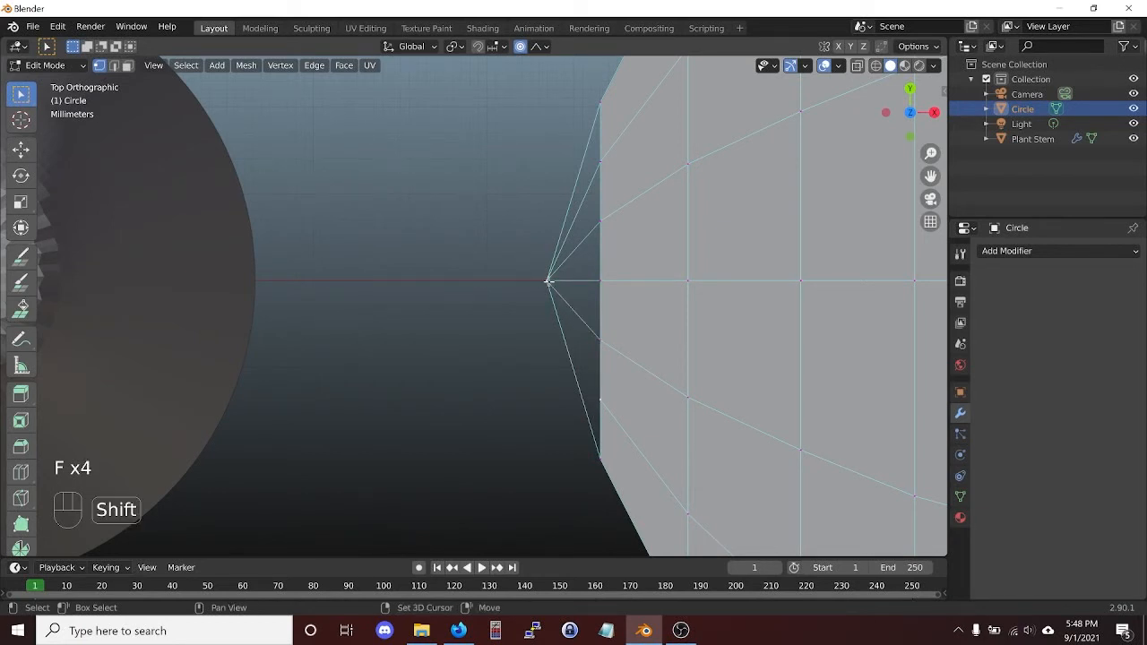
left_click(548, 280, "shift")
key("f")
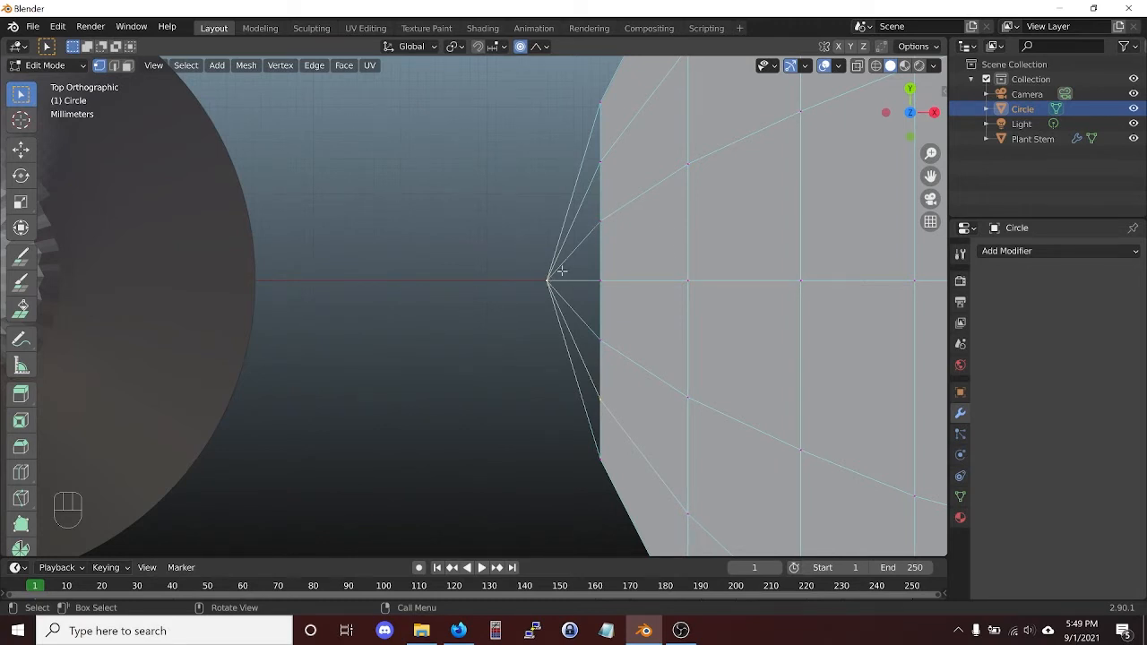
key("alt")
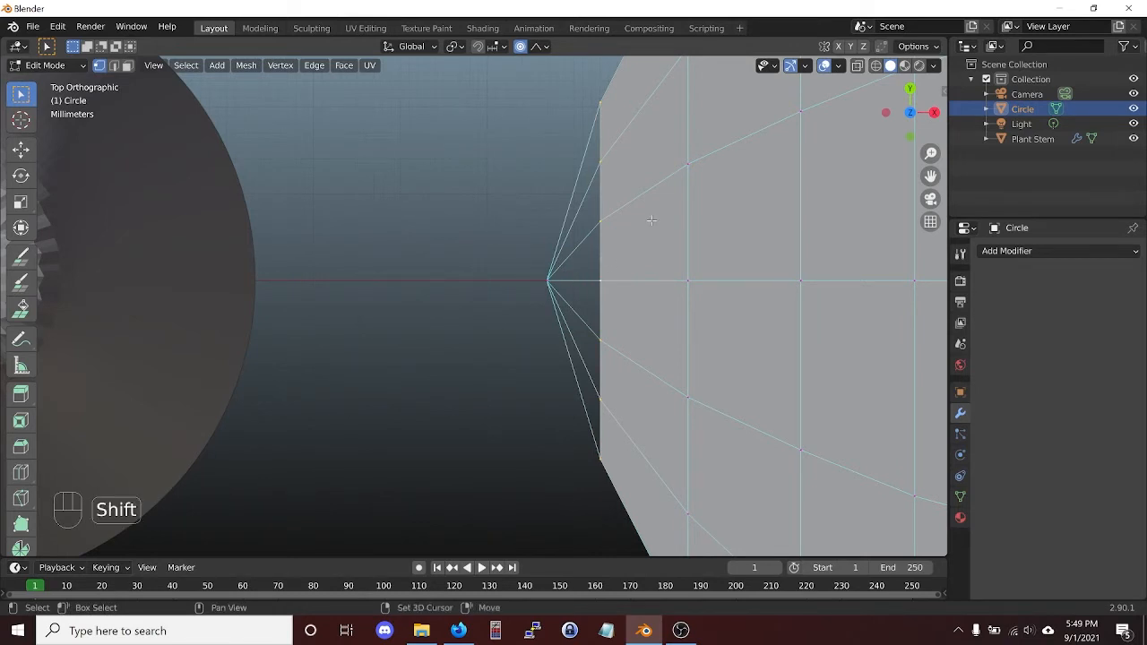
key("shift+v")
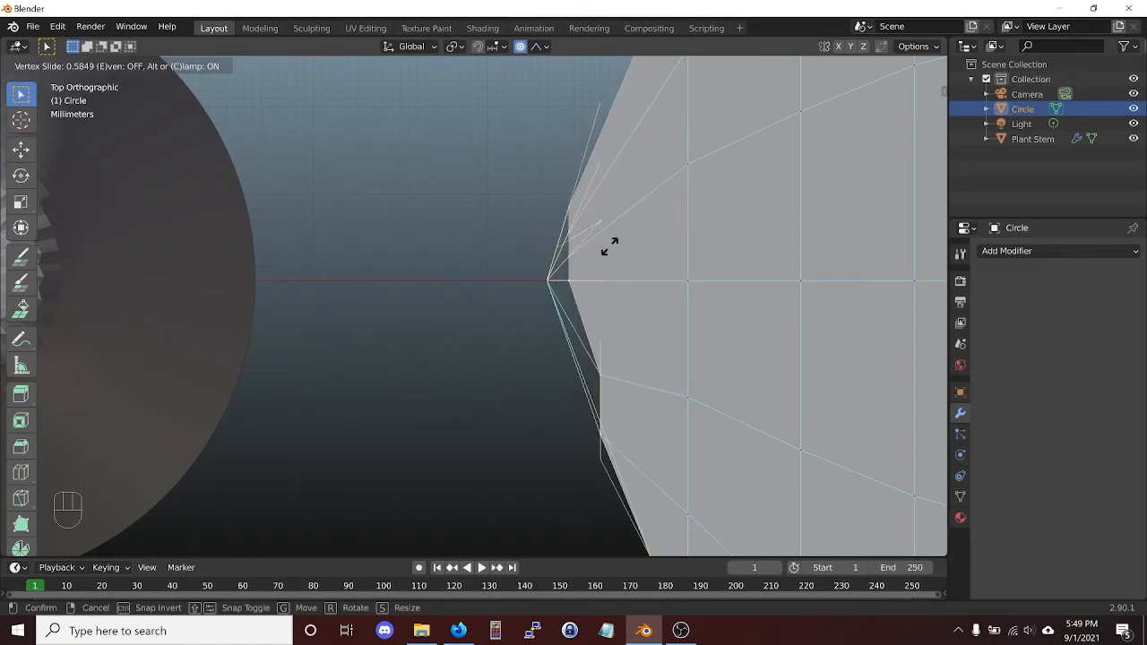
key("Escape")
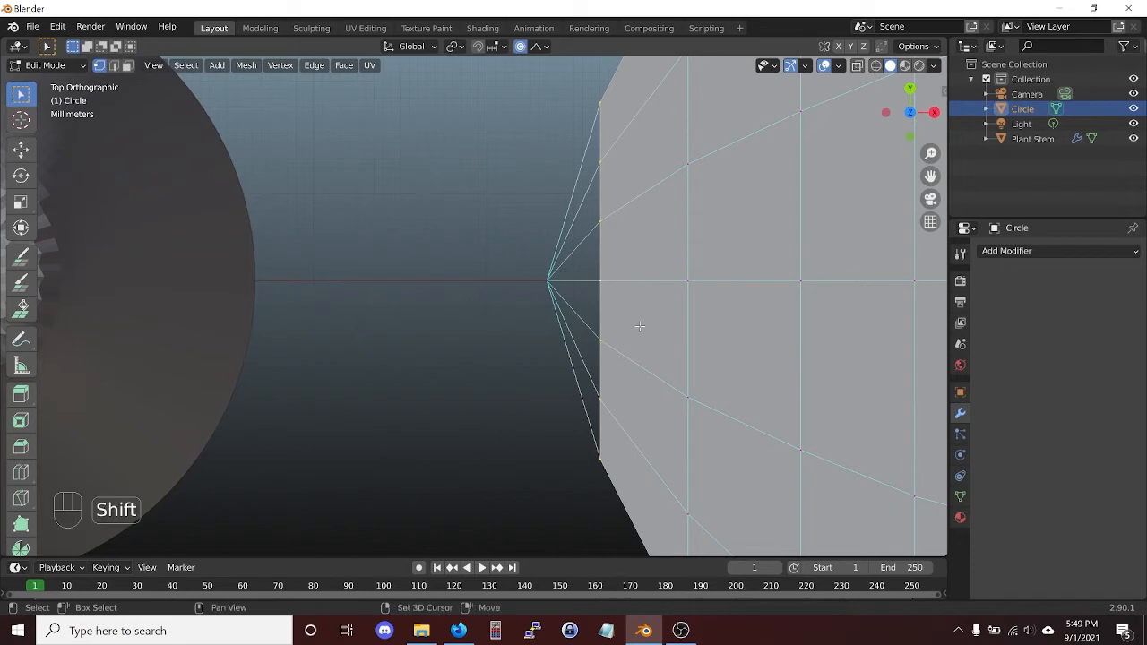
Slide the leaf's base column of vertices towards the base point by about 0.857, and add one loop cut beside it at factor 0.197.
key("shift+v")
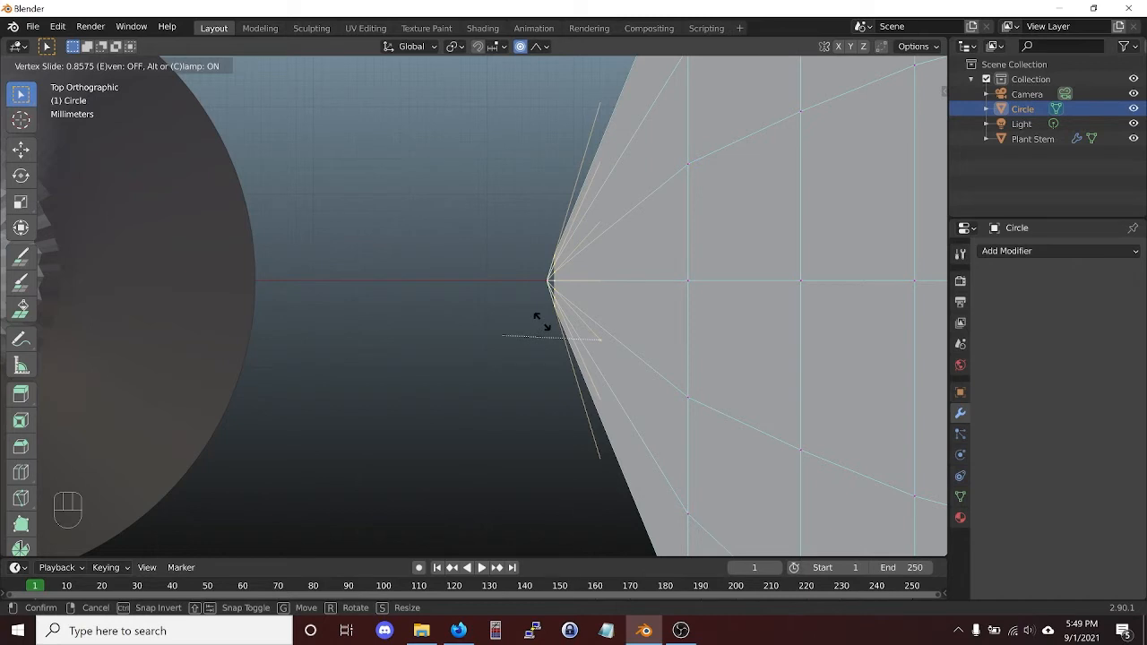
left_click(542, 321)
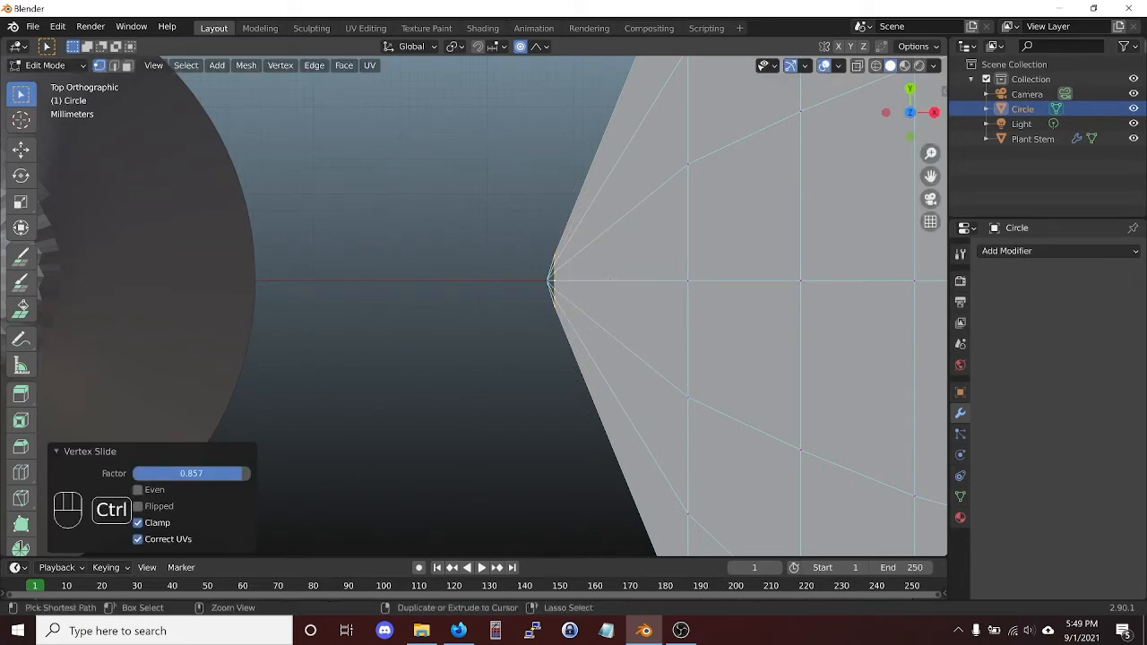
key("ctrl+r")
left_click(609, 278)
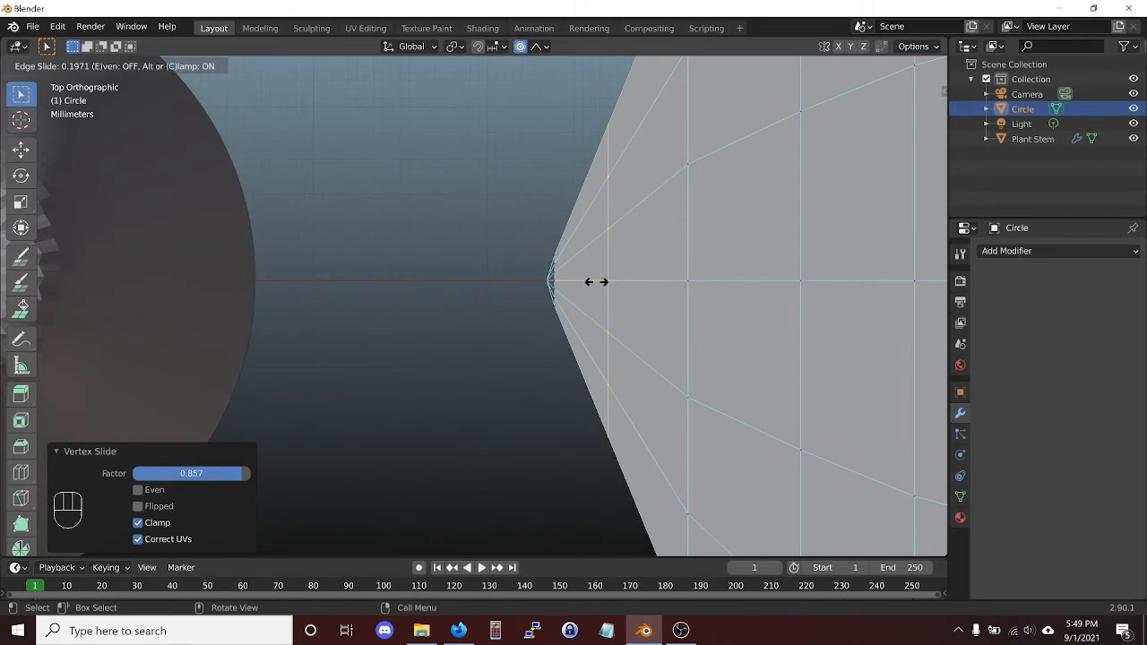
left_click(596, 281)
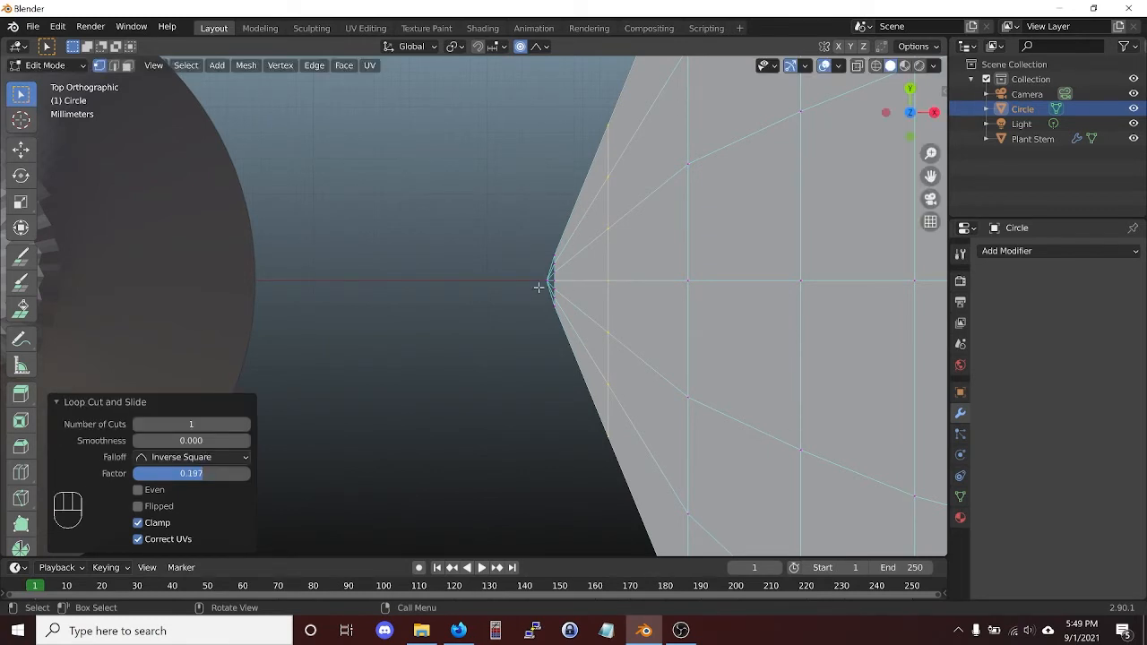
Delete the single base point vertex of the leaf to leave a short flat edge facing the stem.
scroll(539, 286, "up", 3)
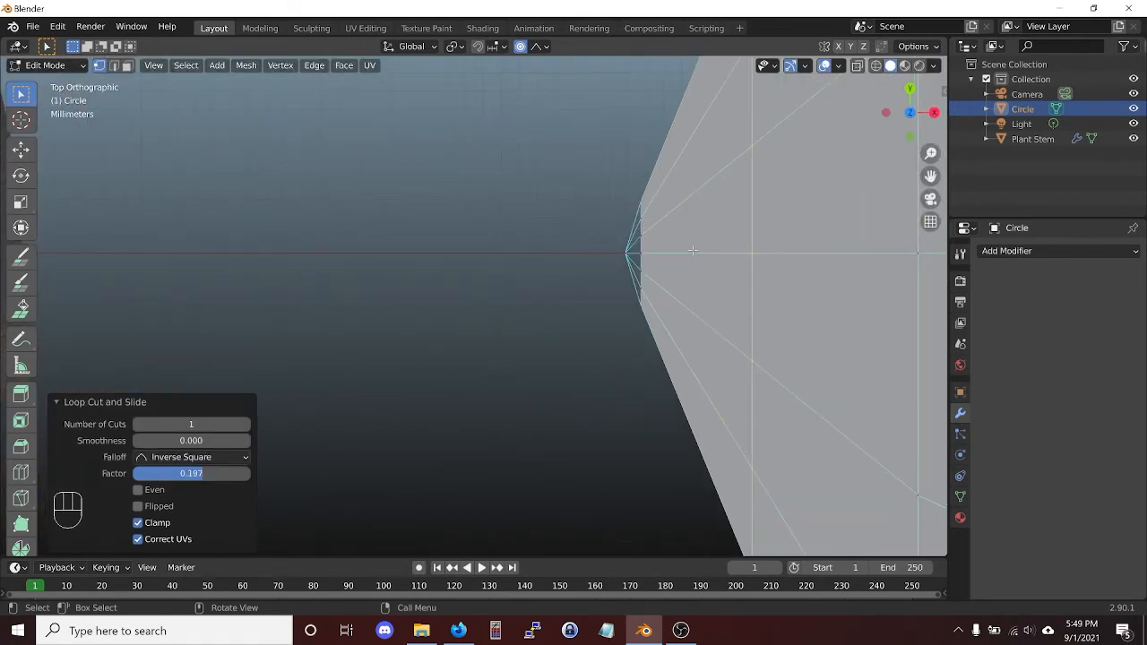
left_click(621, 251)
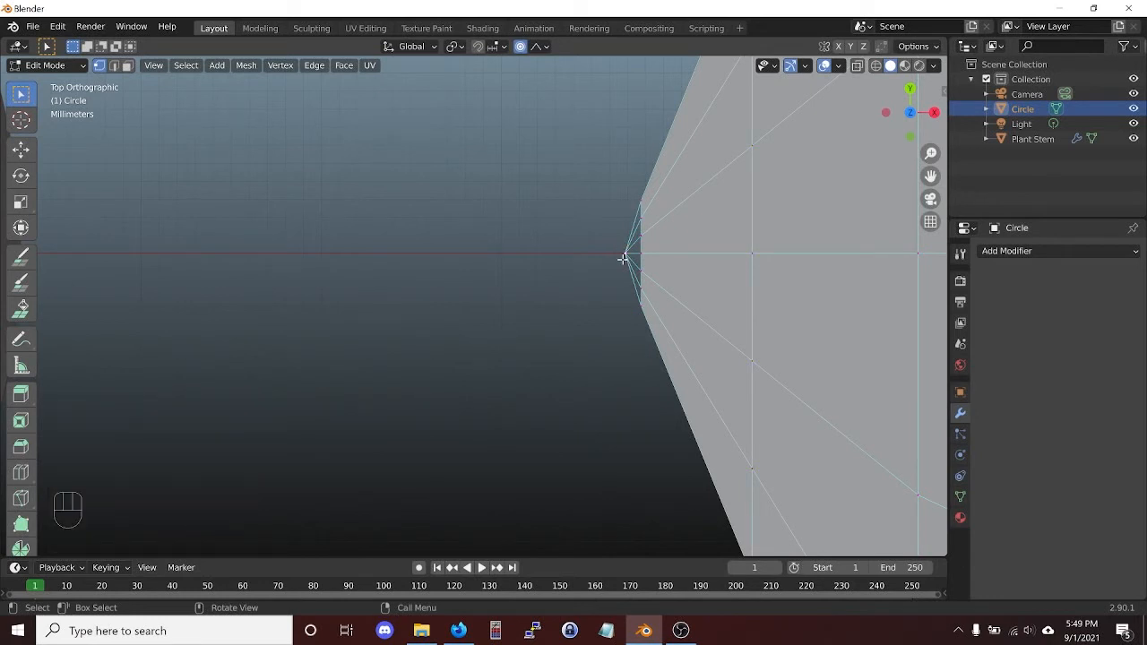
key("x")
left_click(623, 259)
scroll(620, 259, "down", 3)
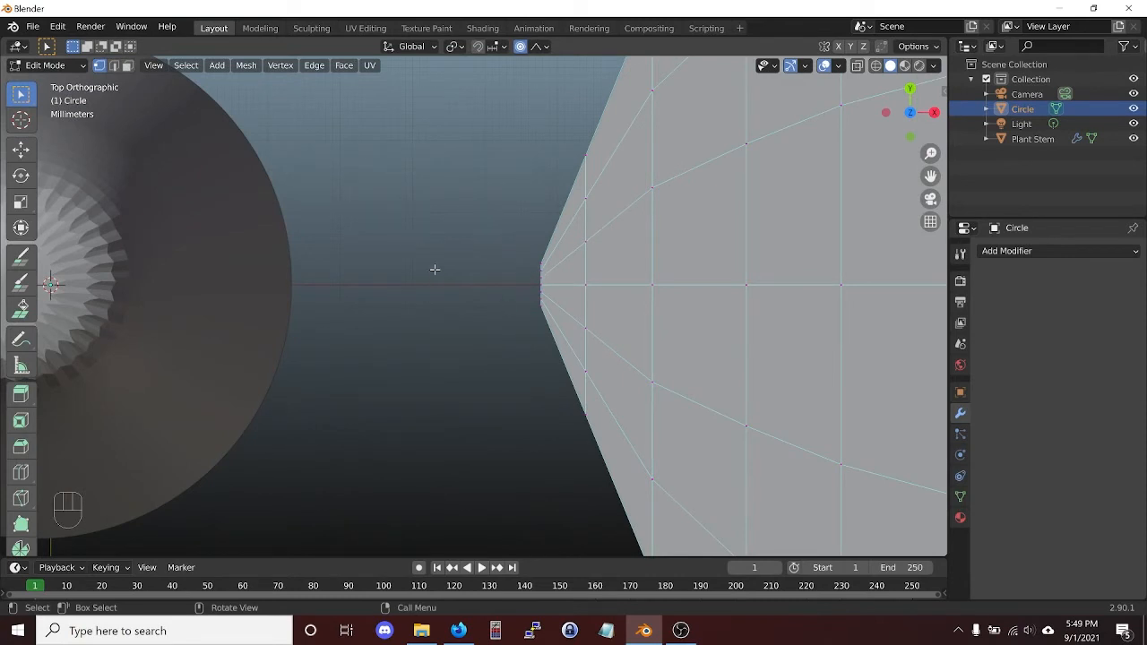
scroll(434, 269, "down", 2)
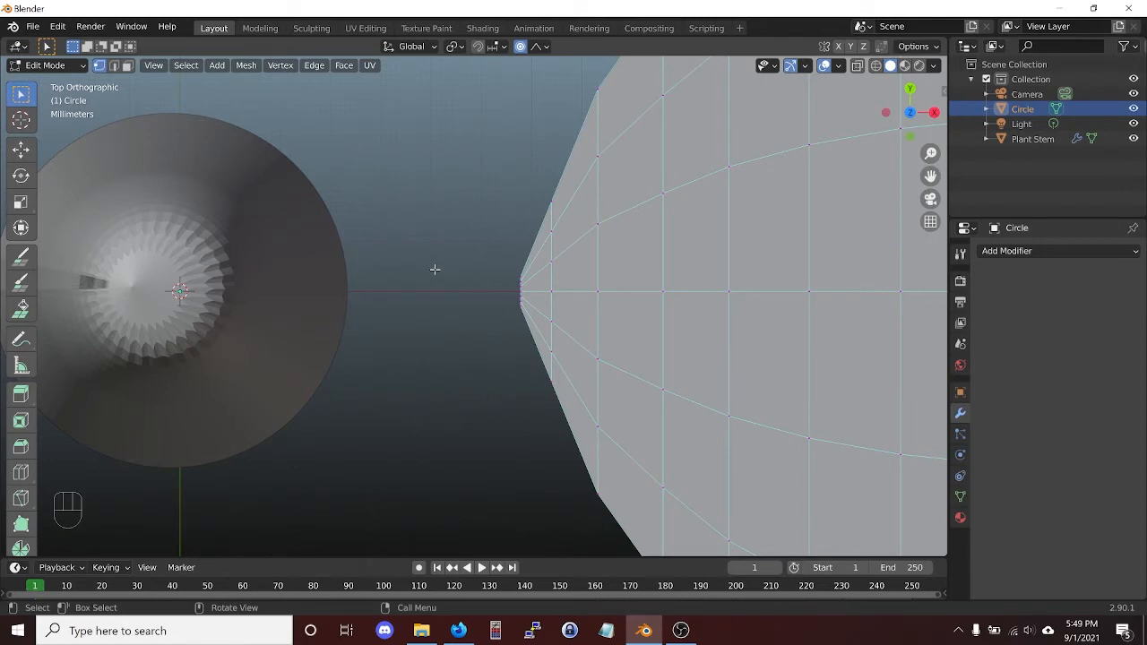
In wireframe display, select all vertices on the leaf's flat base edge and extrude them about 0.0054 m along negative X.
key("shift")
key("shift")
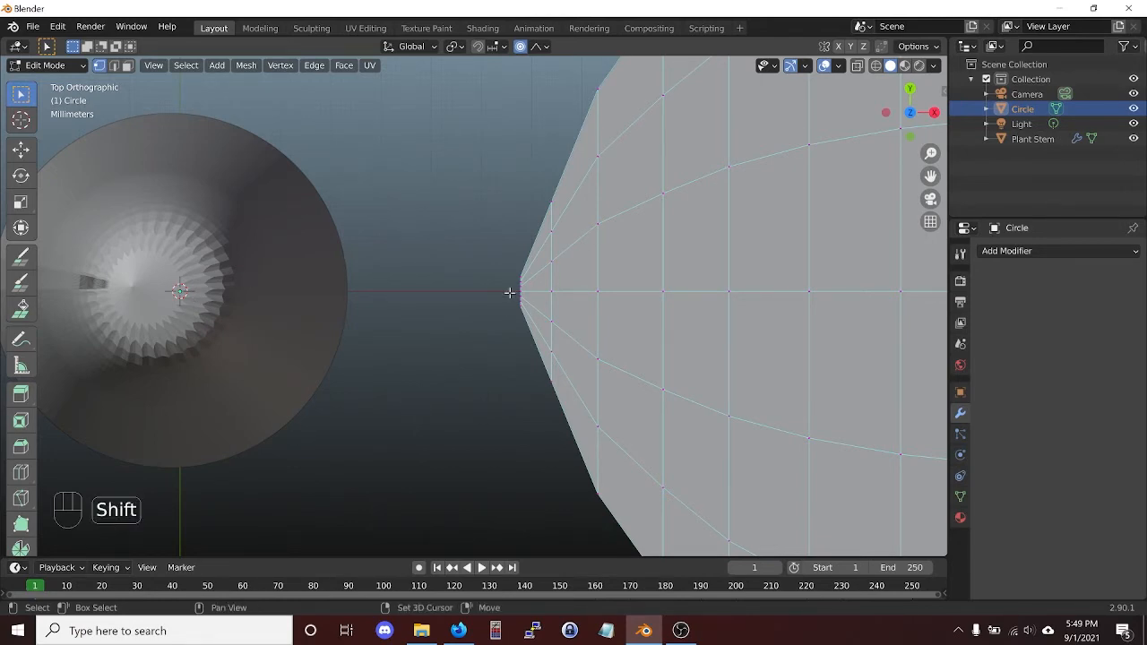
key("shift+z")
left_click_drag(501, 257, 532, 326)
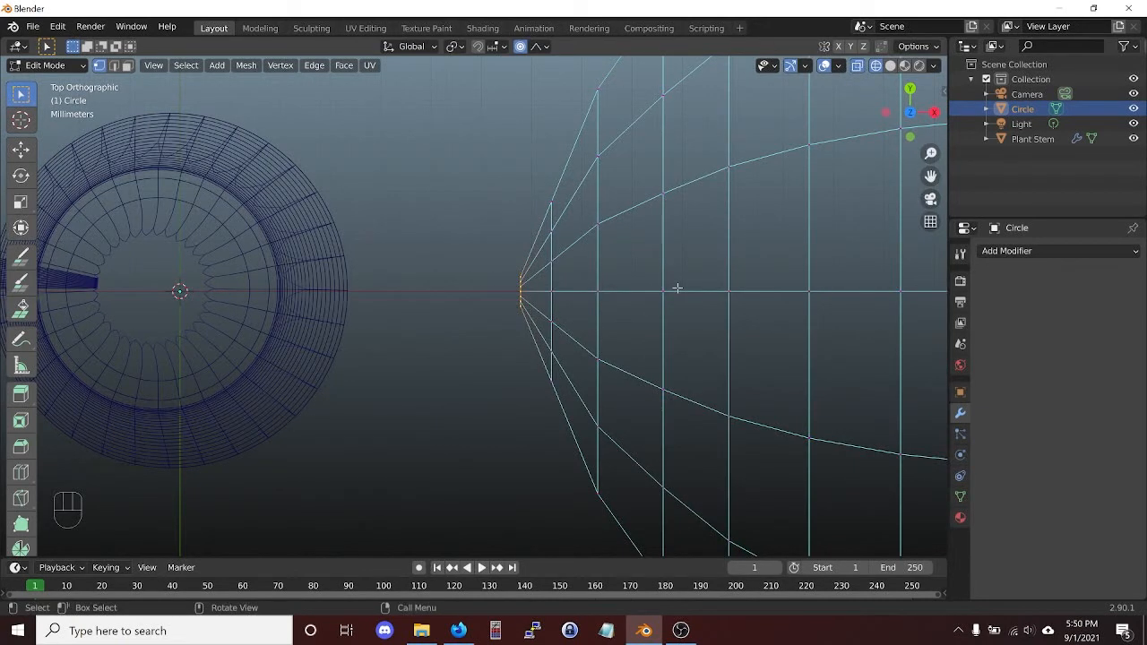
key("e")
key("x")
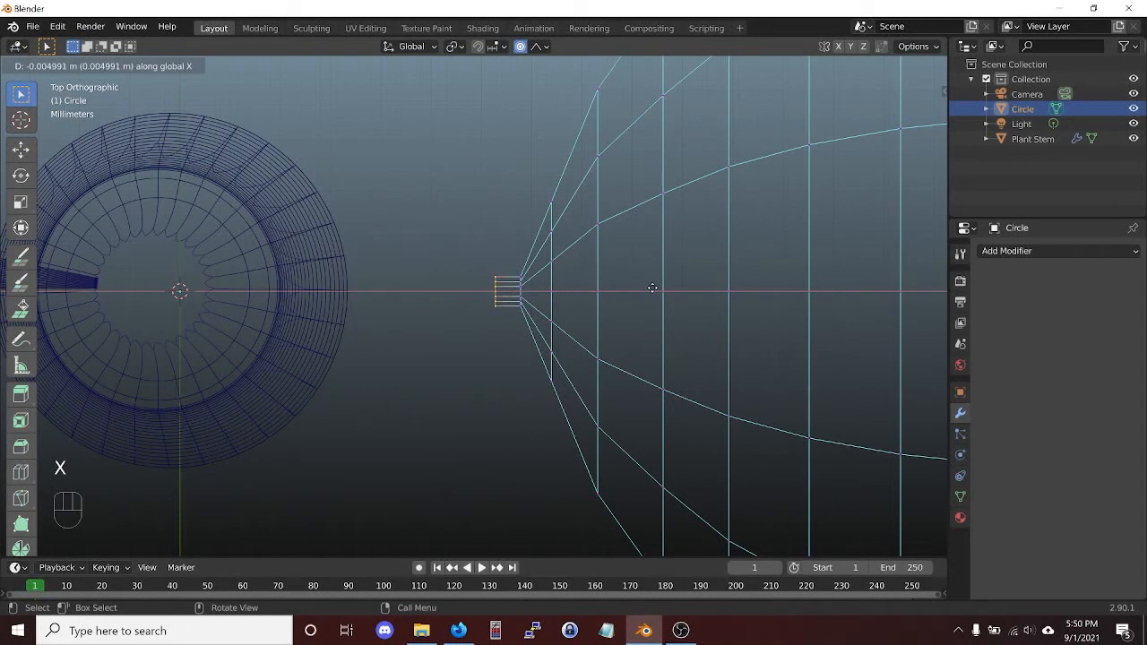
left_click(652, 288)
Repeat the same extrusion eleven more times to extend the leaf stalk into the plant stem.
key("shift+r")
key("shift+r")
key("shift+r")
key("shift+r")
key("shift+r")
key("shift+r")
key("shift+r")
key("shift+r")
key("shift+r")
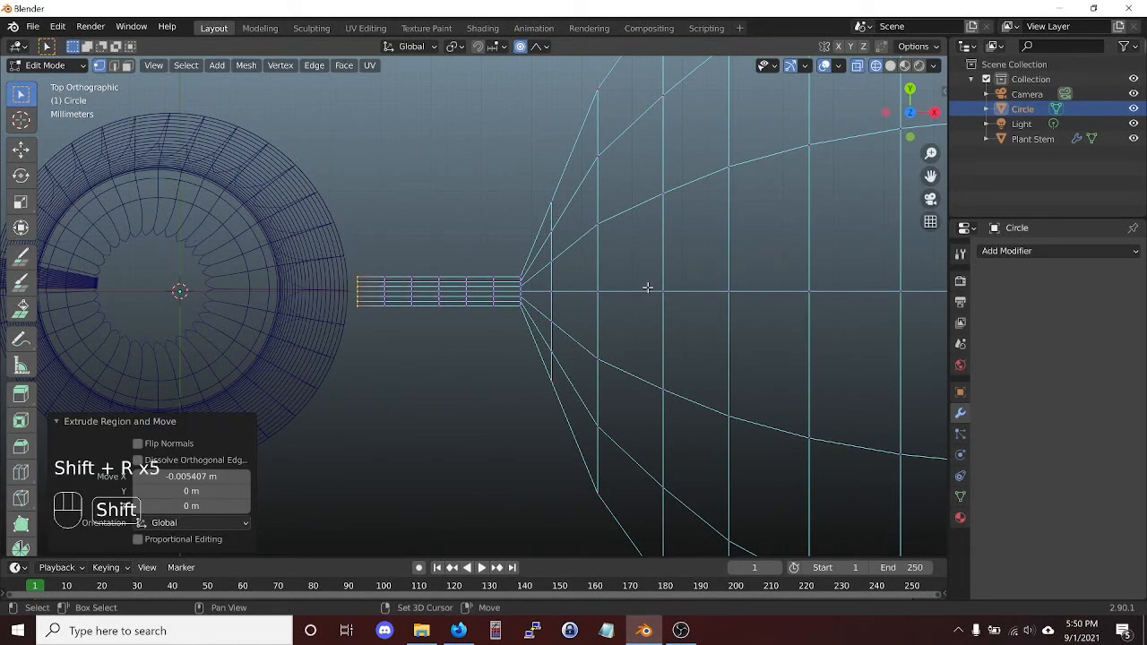
key("shift+r")
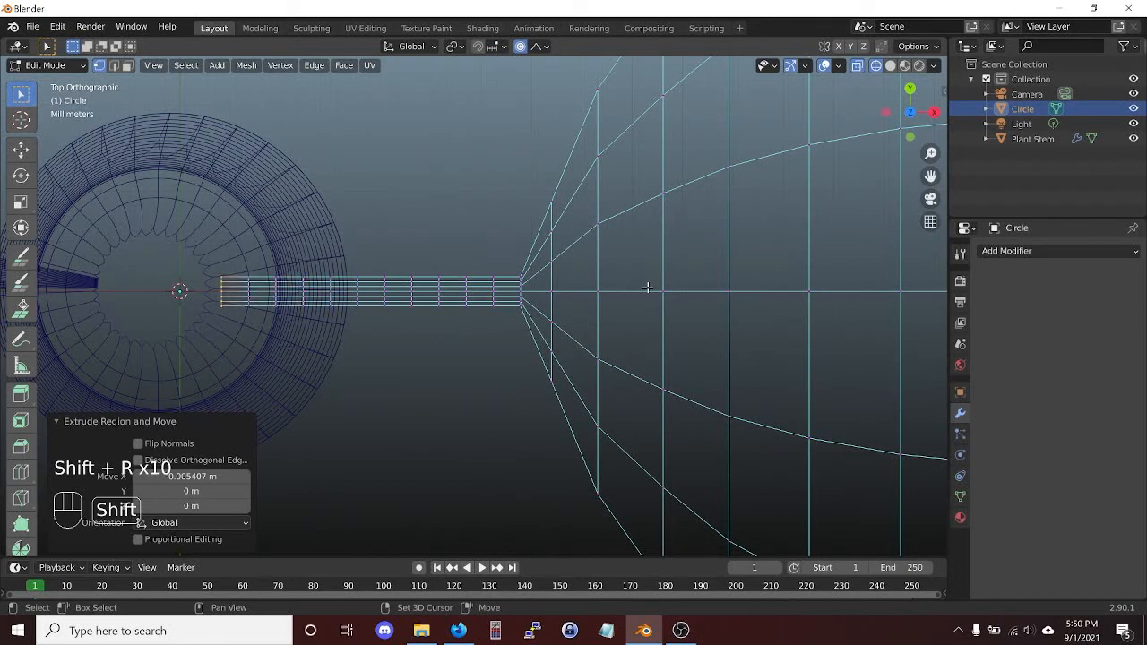
key("shift+r")
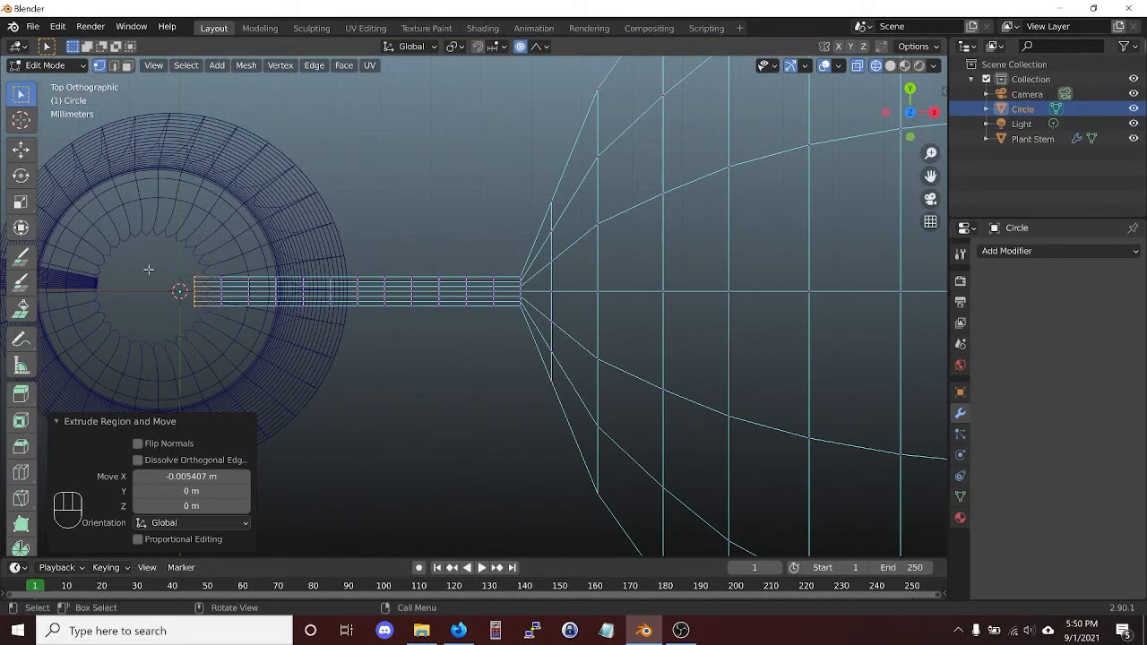
Taper the leaf stalk by scaling its inner end to about 0.423 with Smooth proportional falloff, and return to solid display.
left_click(540, 47)
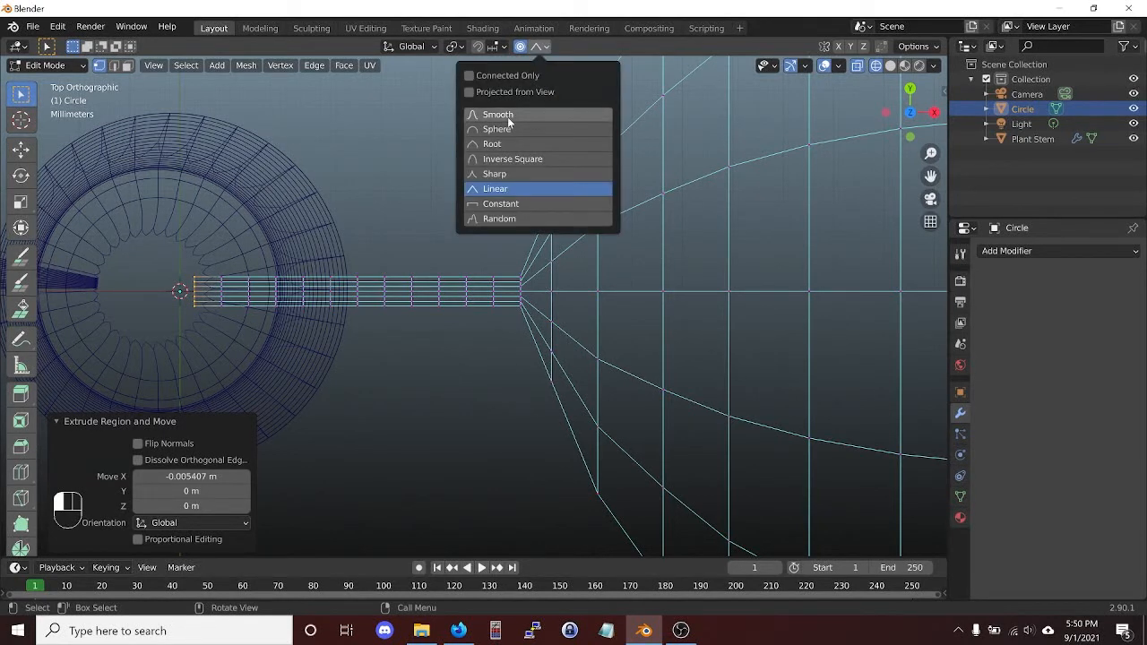
left_click(540, 47)
left_click(503, 115)
key("s")
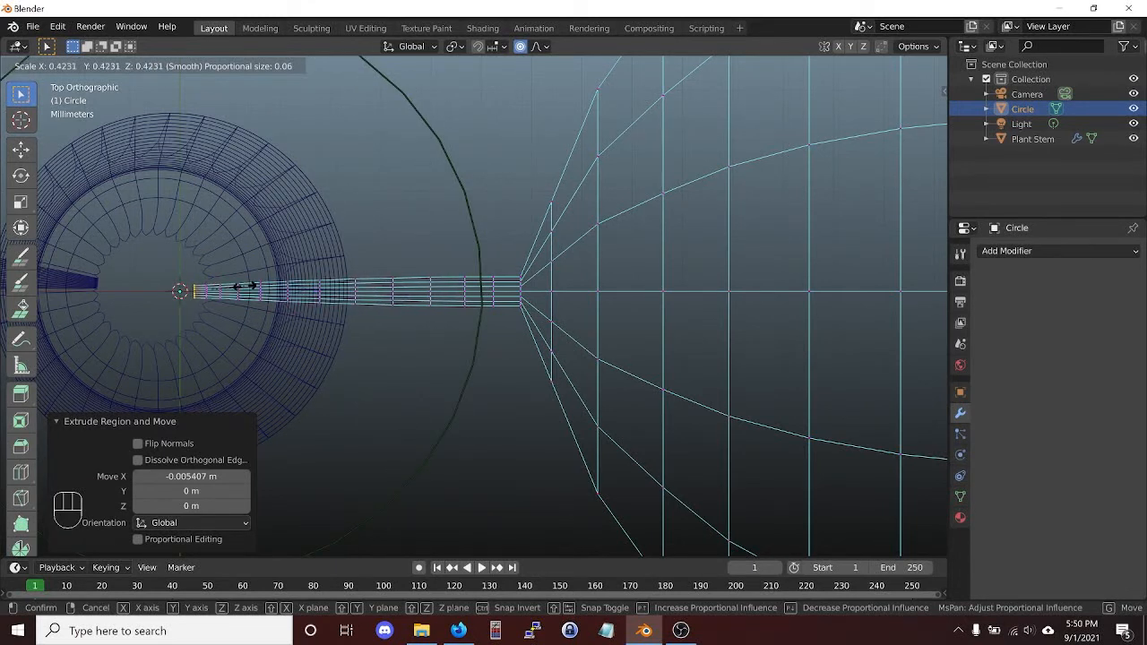
left_click(244, 286)
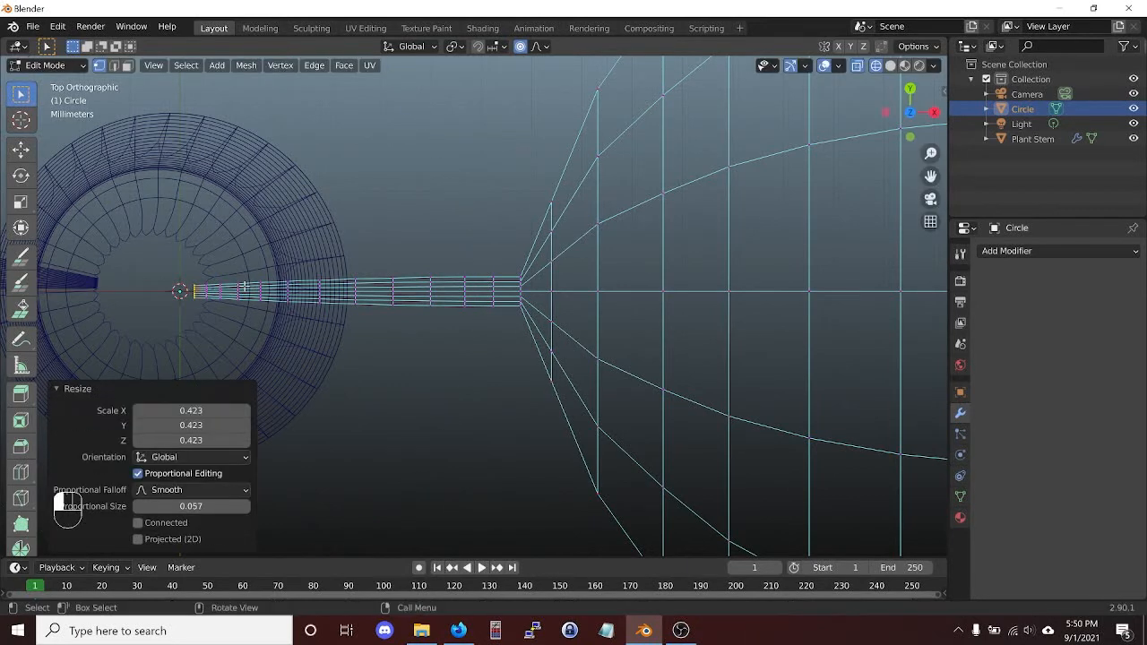
left_click(417, 350)
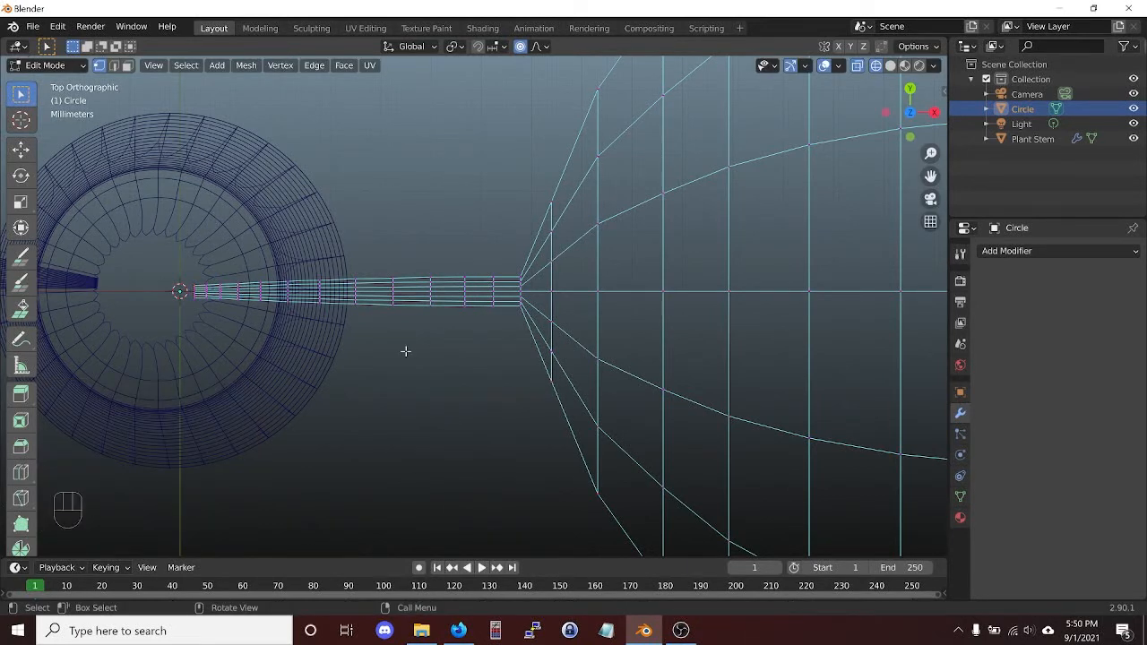
key("shift+z")
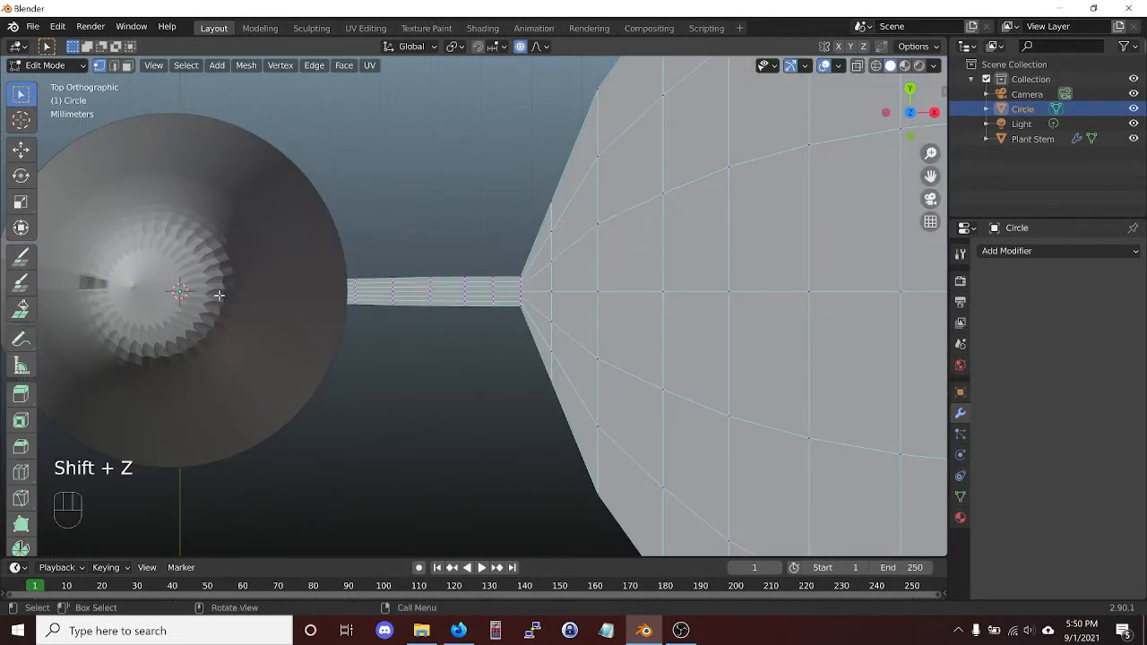
Switch to editing the Plant Stem mesh and select the edge loop around its top rim.
key("Tab")
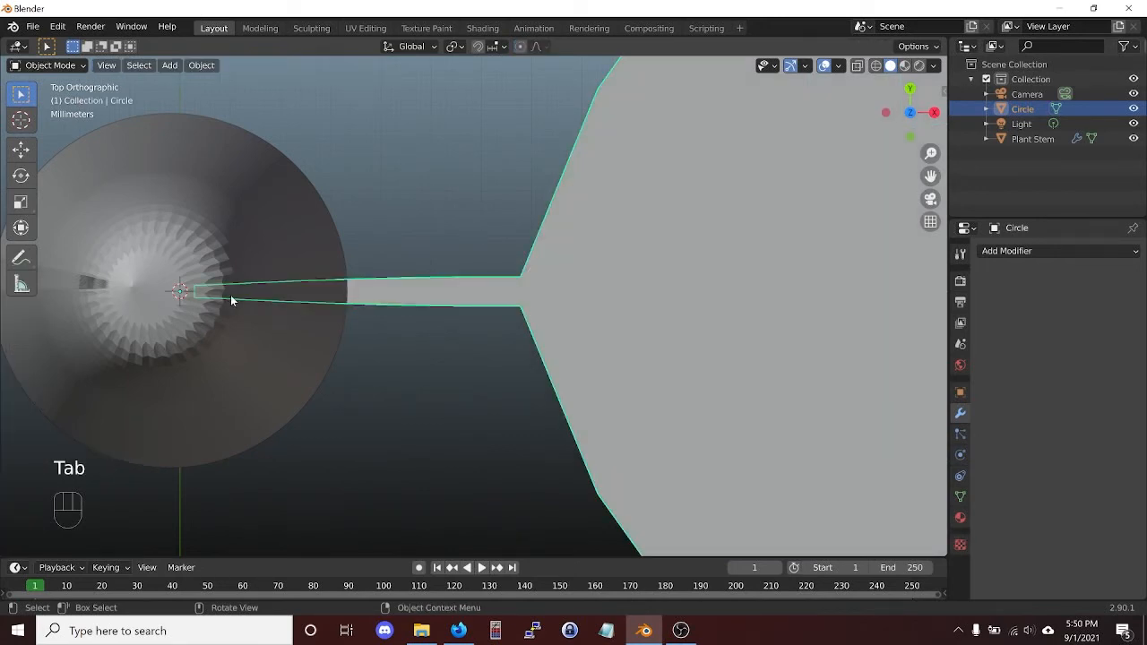
left_click(179, 277)
key("Tab")
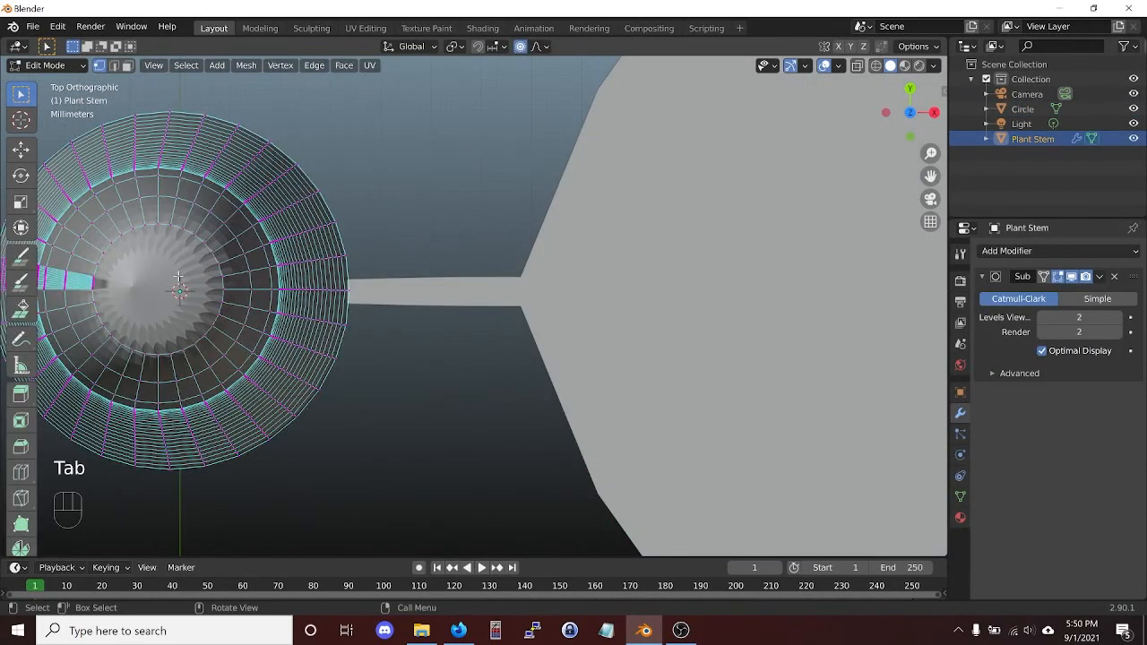
left_click(182, 285, "alt")
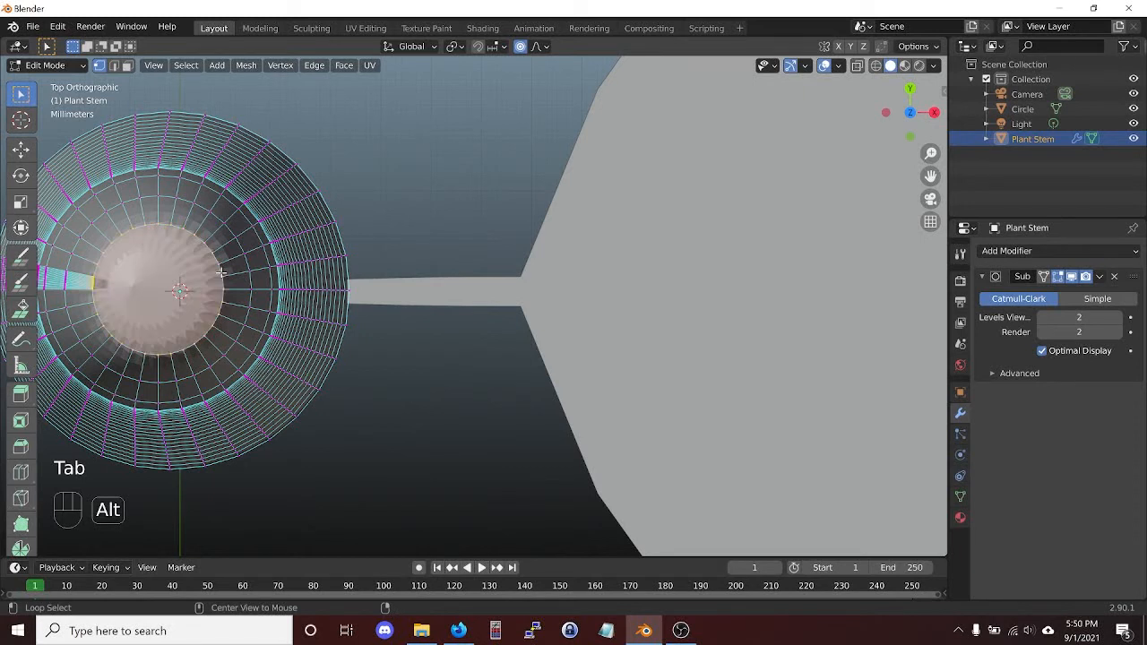
Try a narrow three-segment bevel about 0.0008 m wide on the stem's top rim, and undo it.
key("ctrl+b")
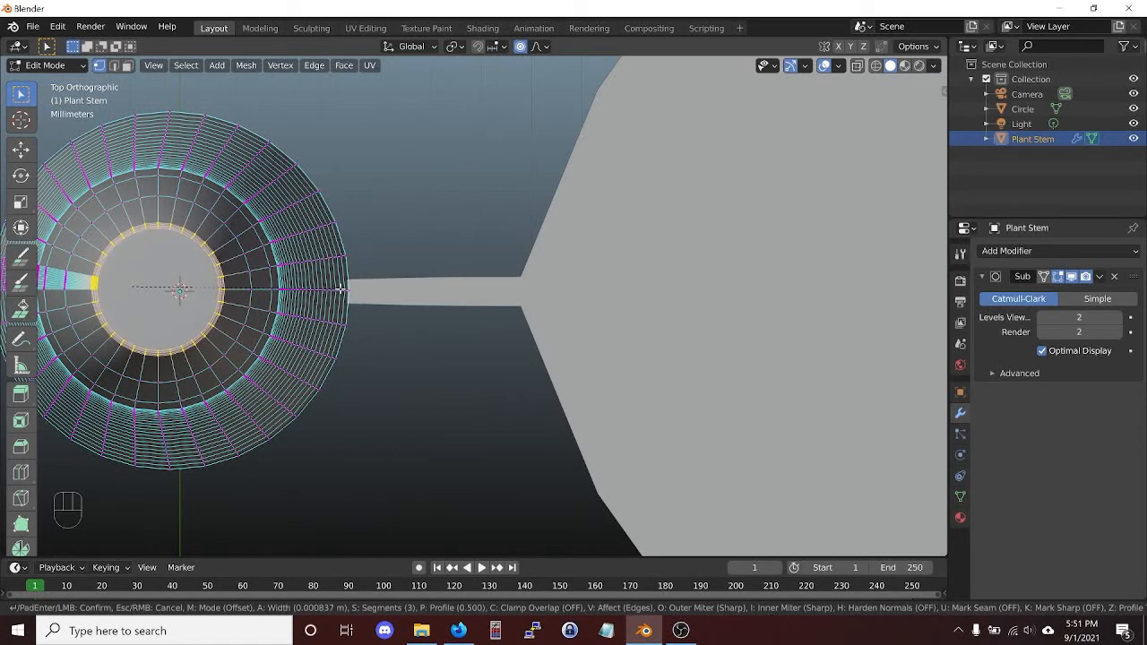
left_click(340, 289)
left_click(375, 275)
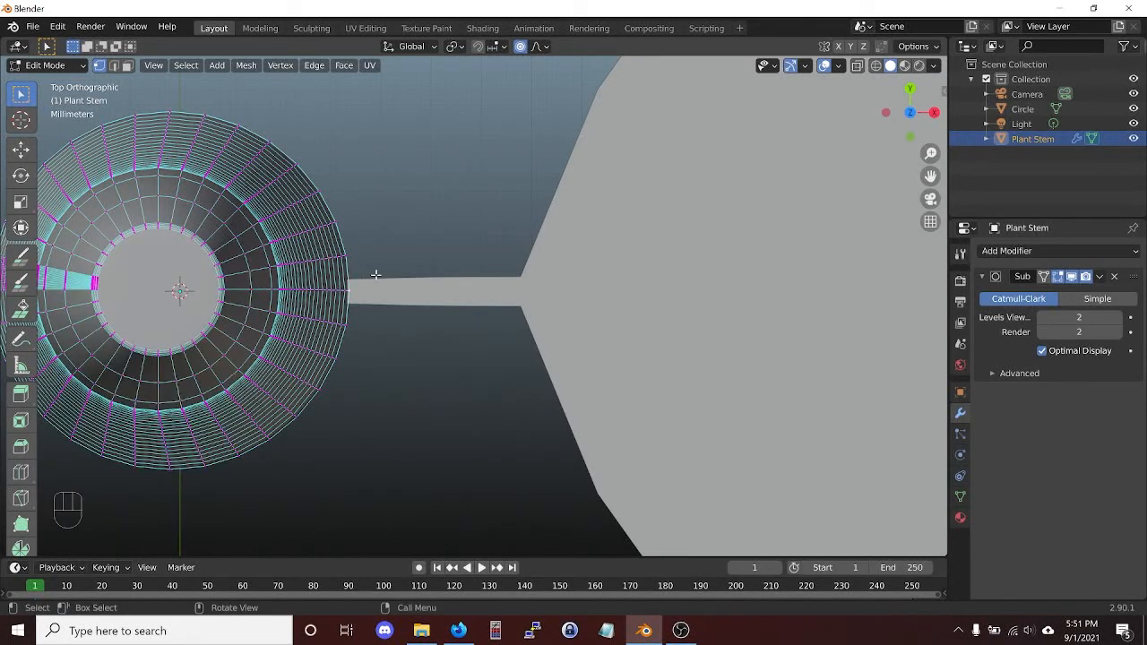
key("Tab")
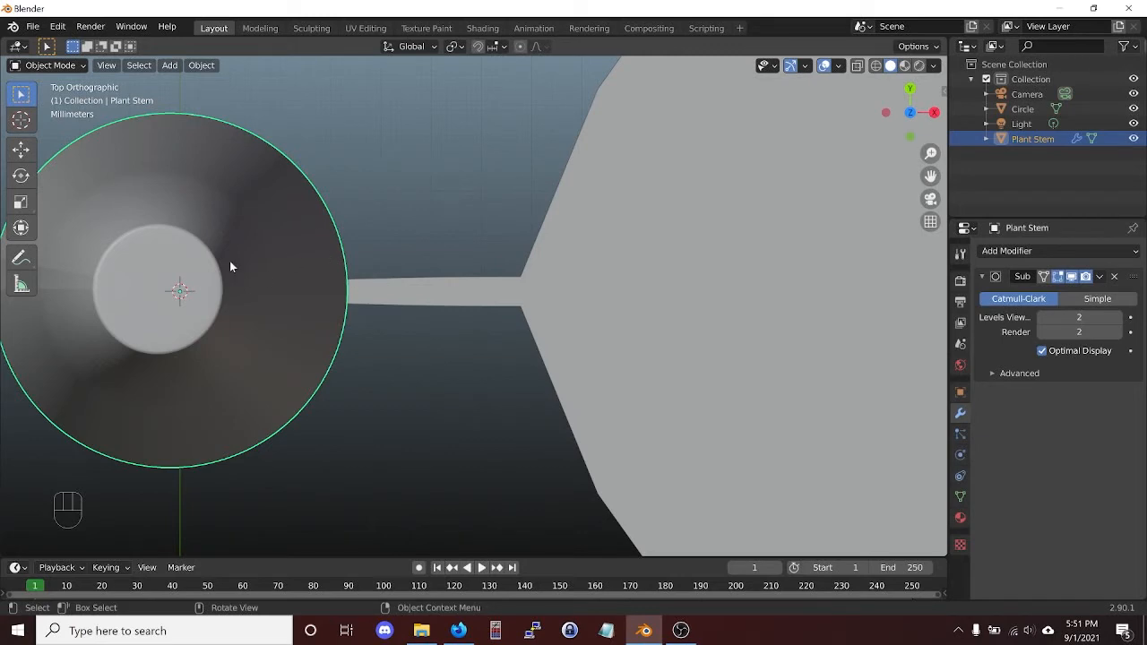
key("ctrl+z")
key("ctrl+z")
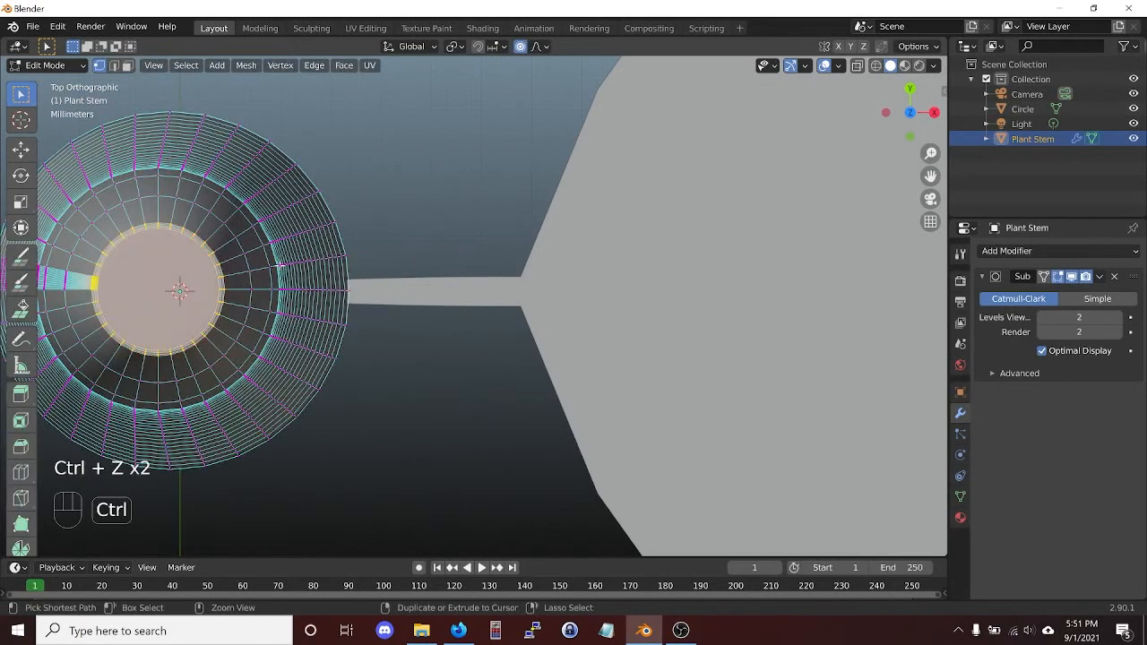
key("ctrl+z")
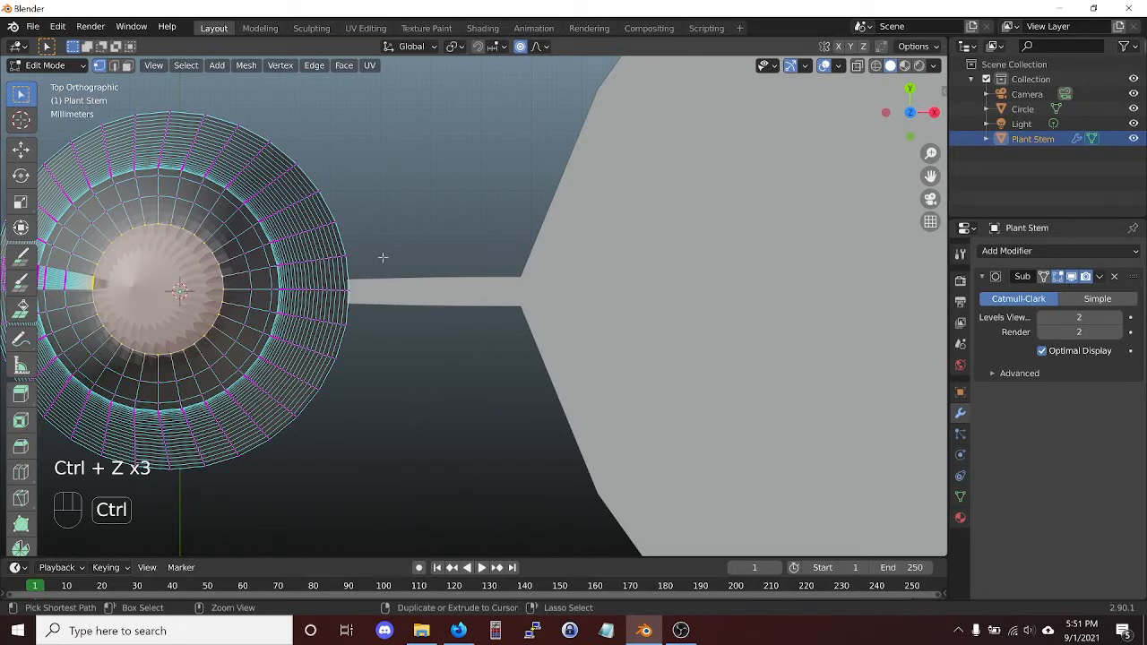
Bevel the stem's top rim with three segments and a width of about 0.008 m, and leave mesh editing.
key("ctrl+b")
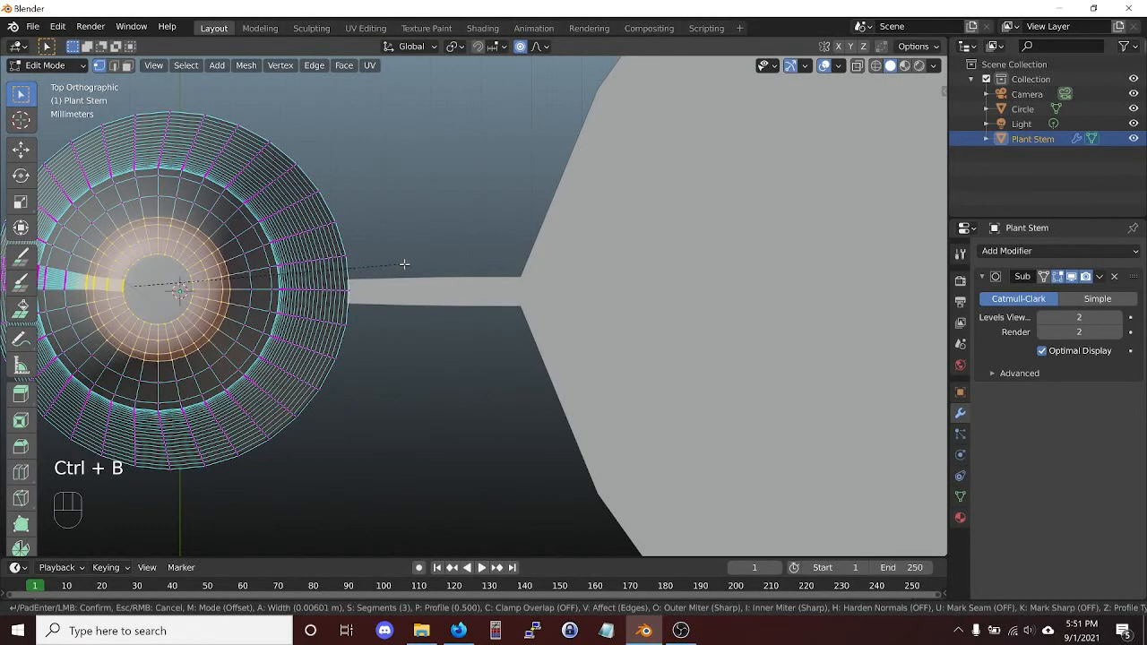
left_click(405, 264)
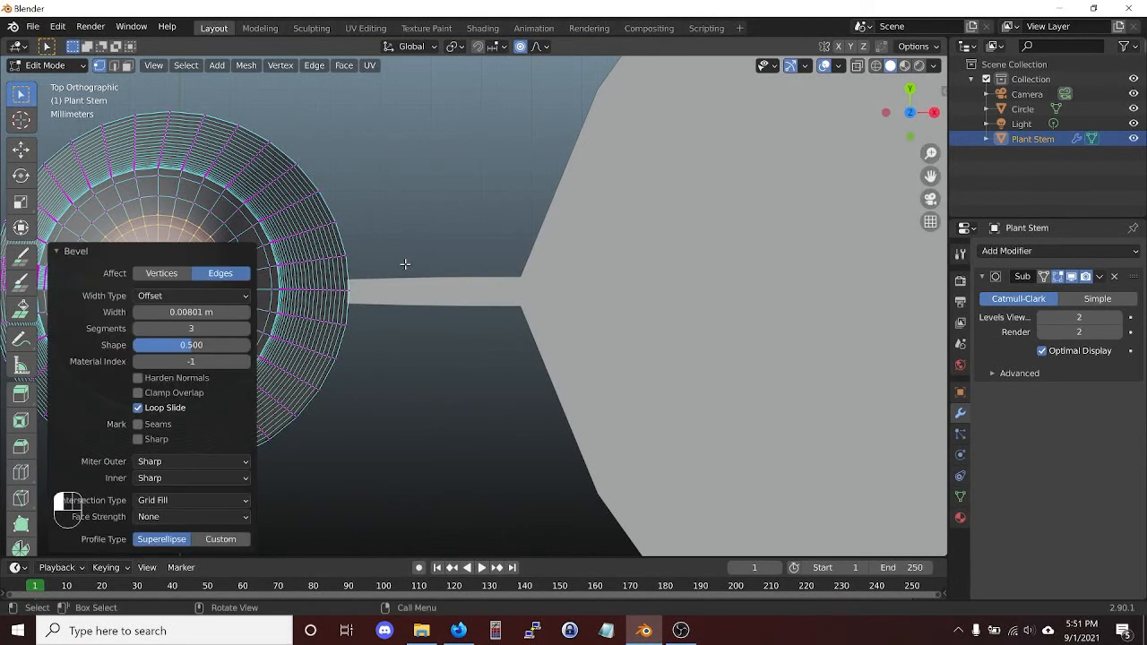
left_click(448, 231)
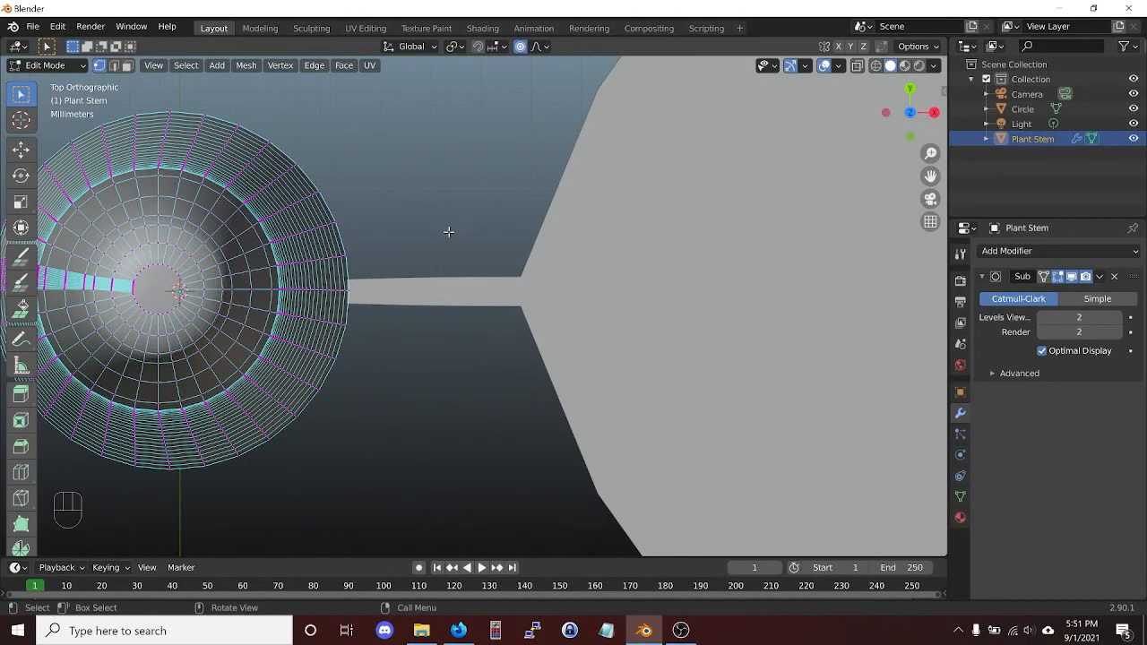
key("Tab")
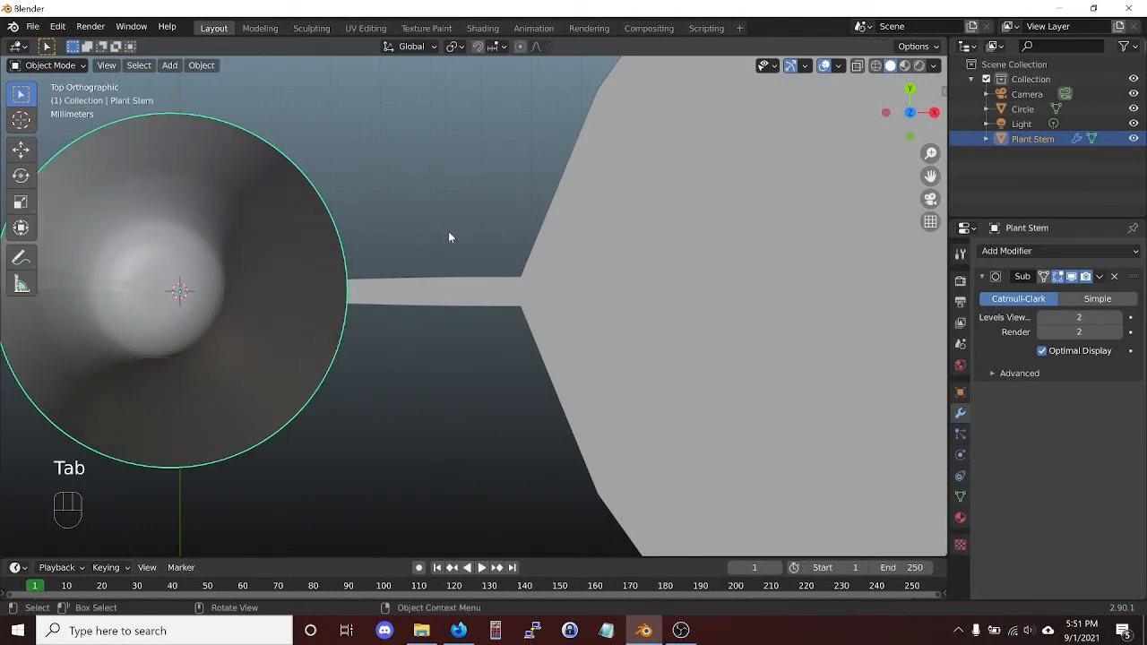
Switch to editing the Circle leaf mesh and select the single vertex at the leaf's outer tip.
left_click(600, 297)
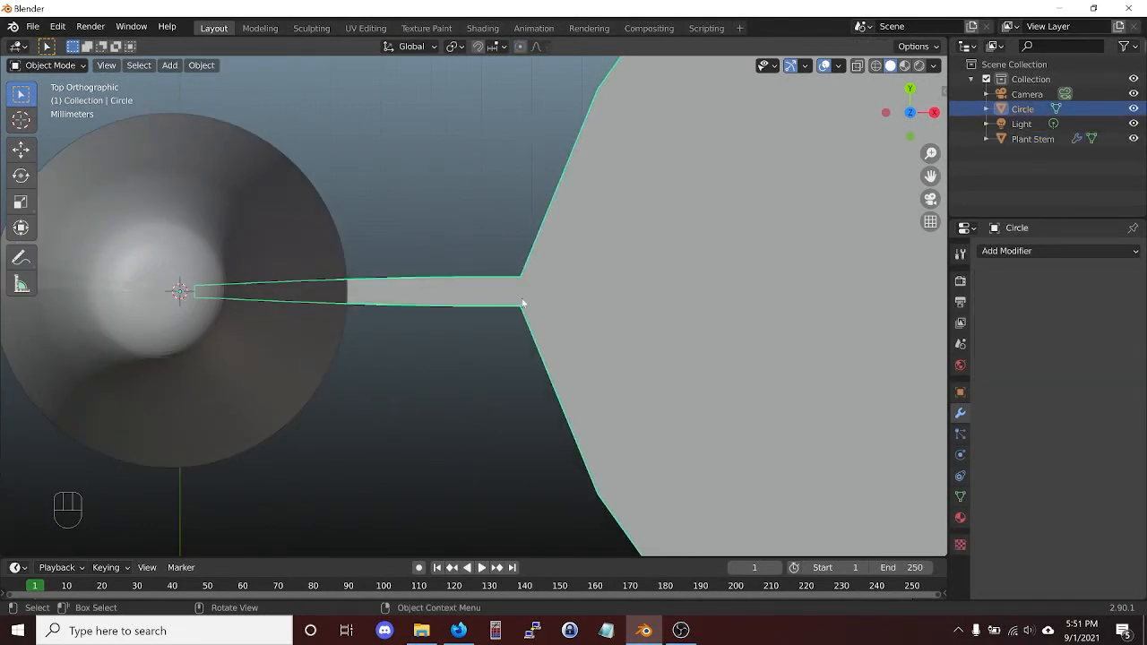
key("Tab")
scroll(514, 301, "down", 3)
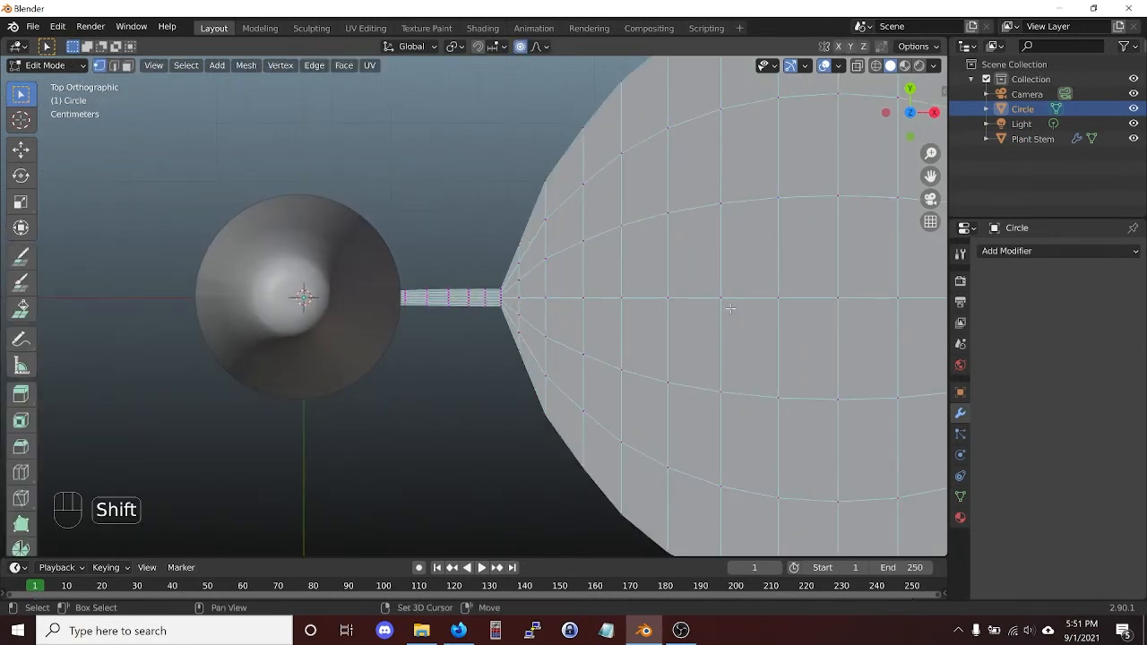
scroll(730, 307, "down", 5)
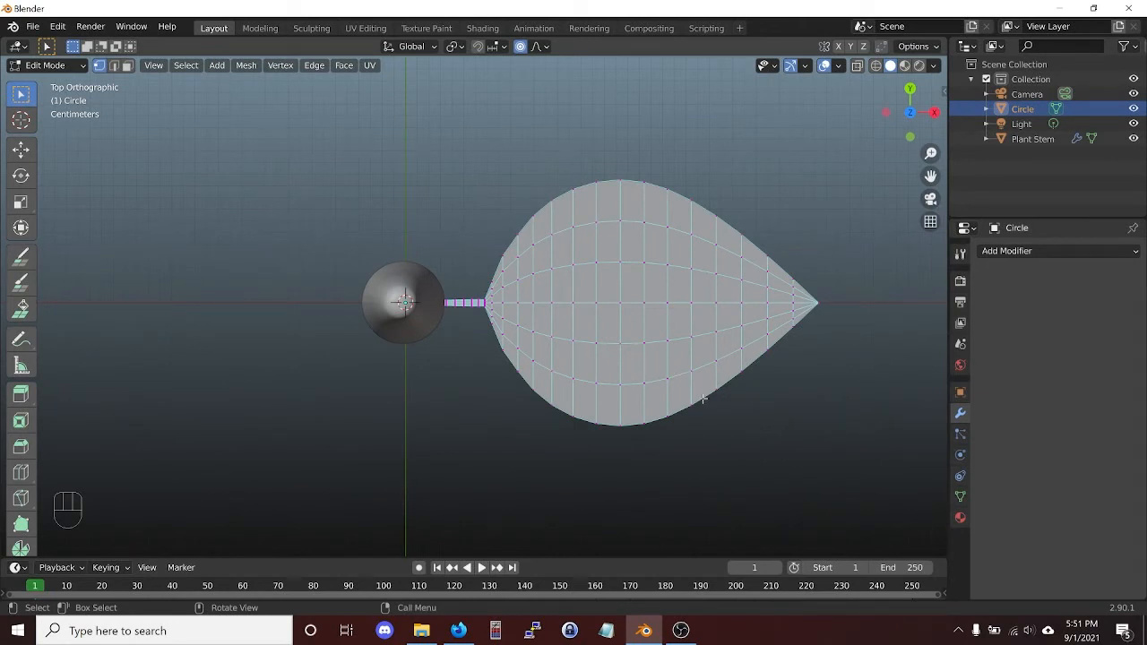
key("KP_1")
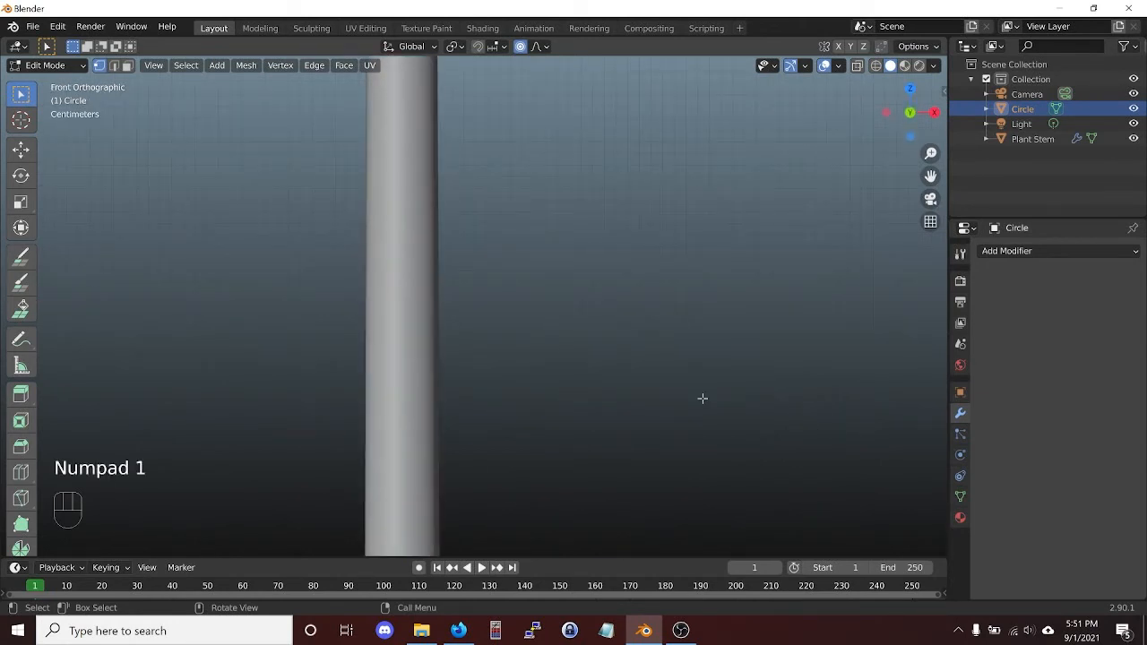
scroll(703, 398, "down", 6)
middle_click_drag(699, 399, 867, 201, "shift")
middle_click_drag(740, 245, 505, 351, "shift")
scroll(505, 352, "up", 2)
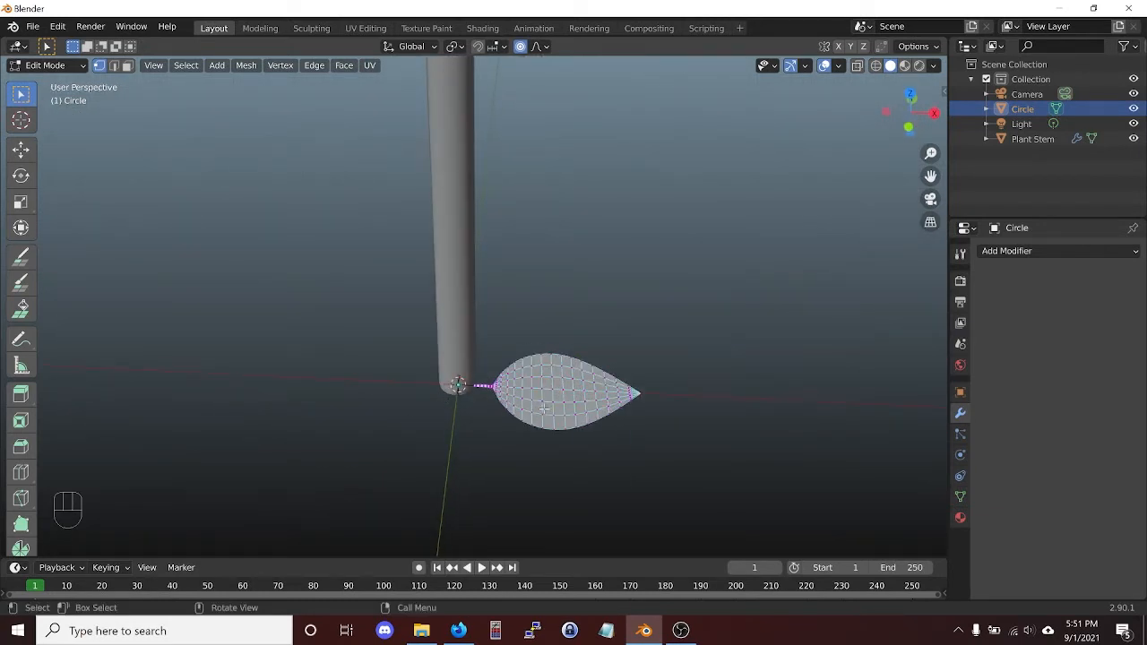
scroll(612, 399, "up", 2)
left_click(749, 448)
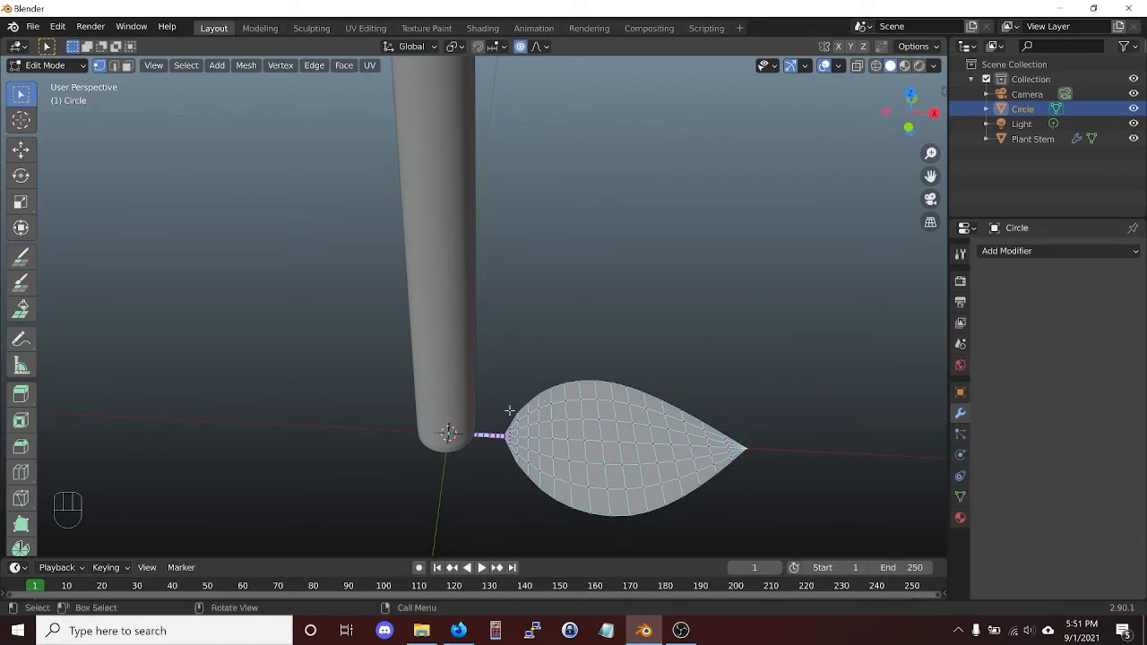
Grow the selection from the tip until it covers the whole leaf blade but not the stalk.
key("ctrl+KP_Add")
key("ctrl+KP_Add")
key("ctrl+KP_Add")
key("ctrl+KP_Add")
key("ctrl+KP_Add")
key("ctrl+KP_Add")
key("ctrl+KP_Add")
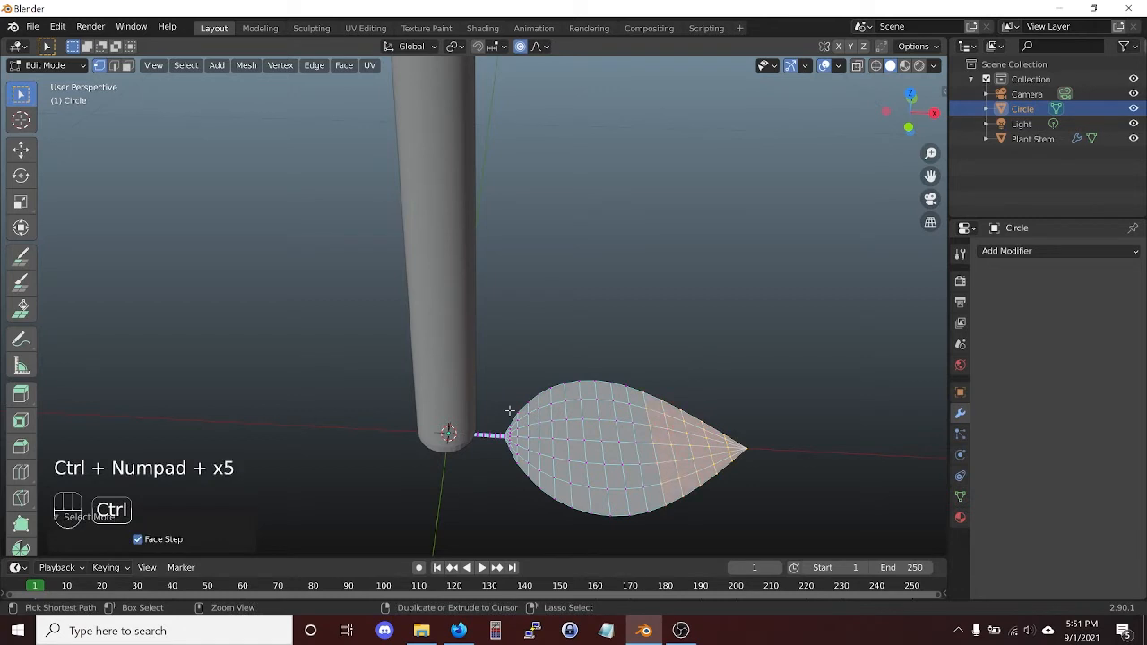
key("ctrl+KP_Add")
key("ctrl+KP_Add")
key("ctrl+KP_Add")
key("ctrl+KP_Add")
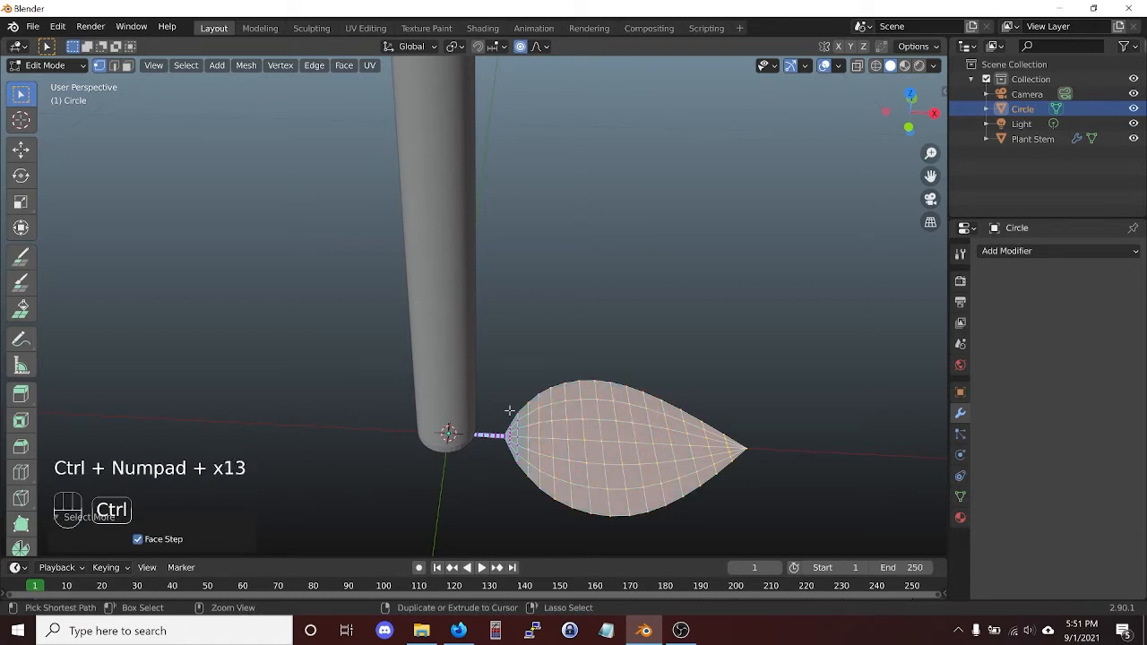
key("ctrl+KP_Add")
key("ctrl+KP_Add")
key("ctrl+KP_Add")
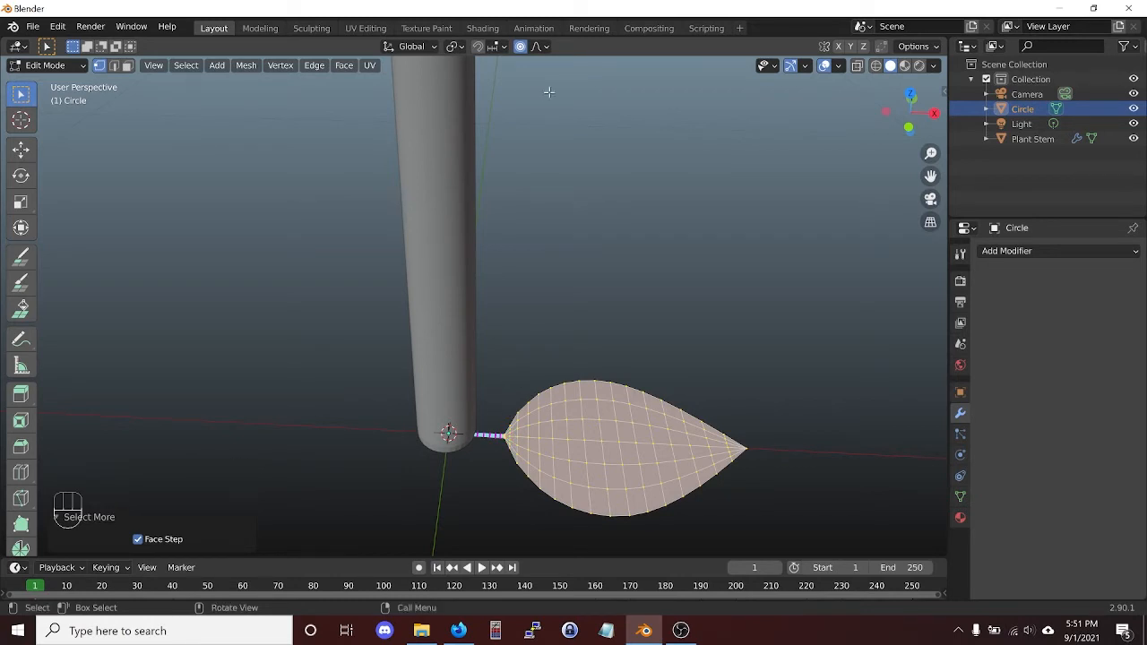
Raise the leaf blade about 0.064 m along Z with Smooth proportional falloff and a proportional size of about 0.047.
key("g")
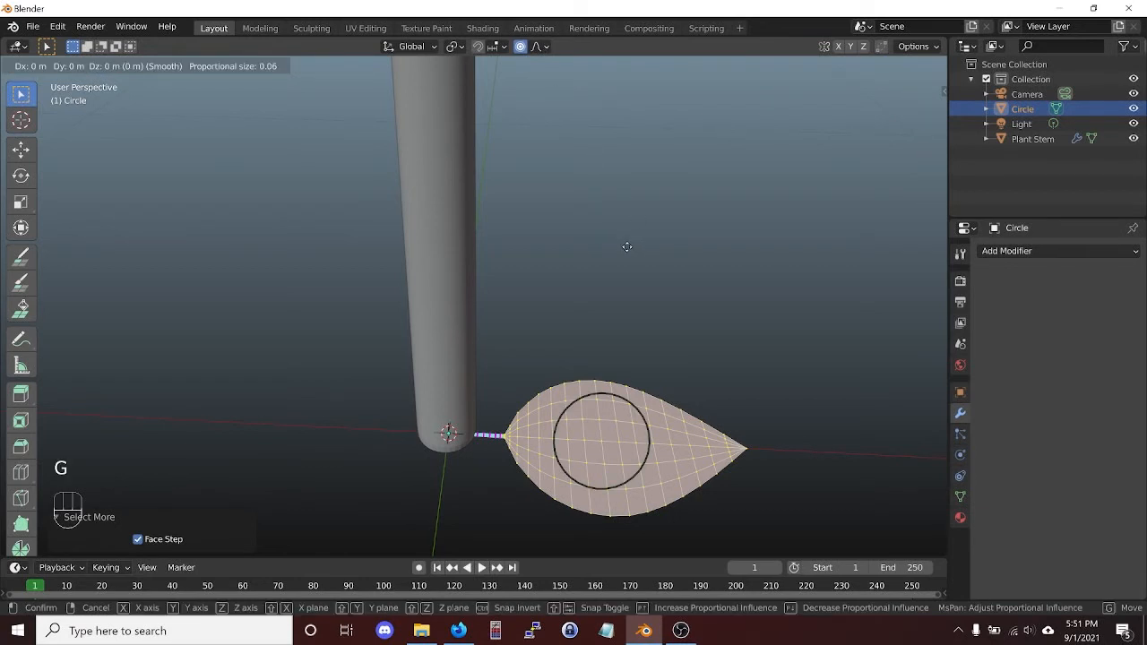
key("z")
scroll(622, 203, "down", 1)
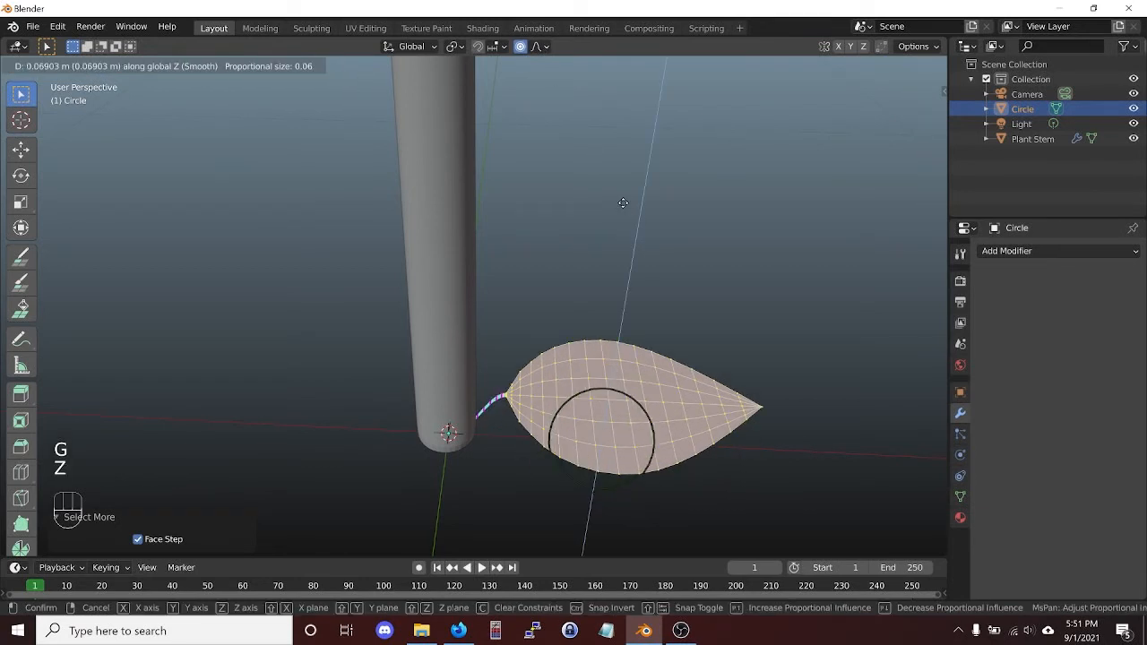
scroll(625, 199, "up", 3)
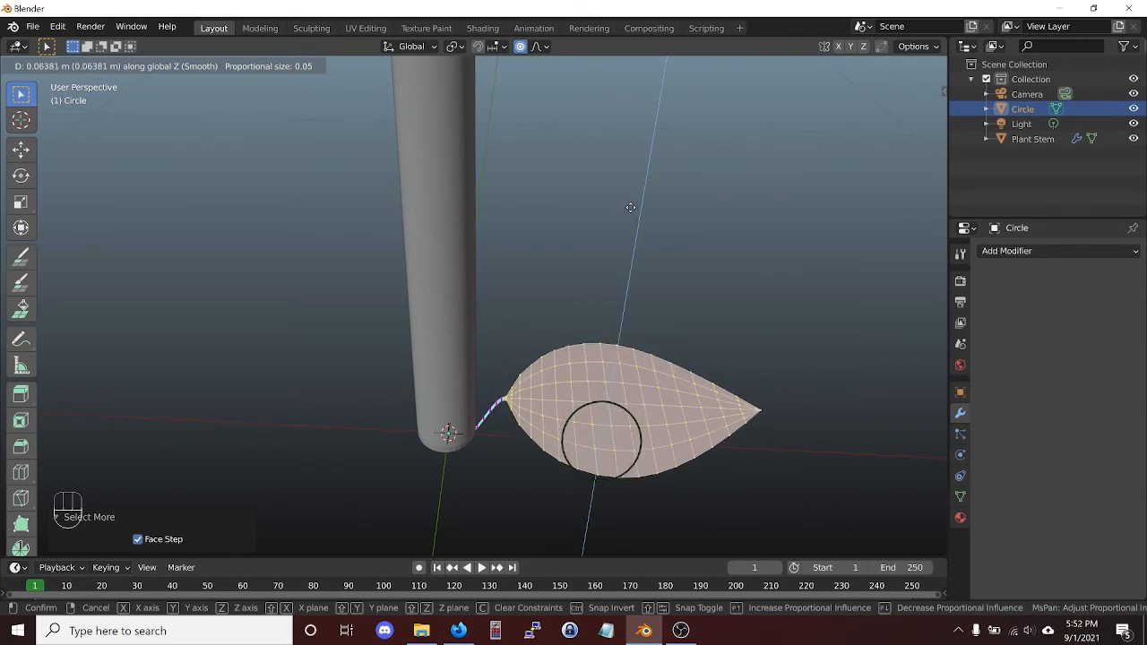
left_click(630, 208)
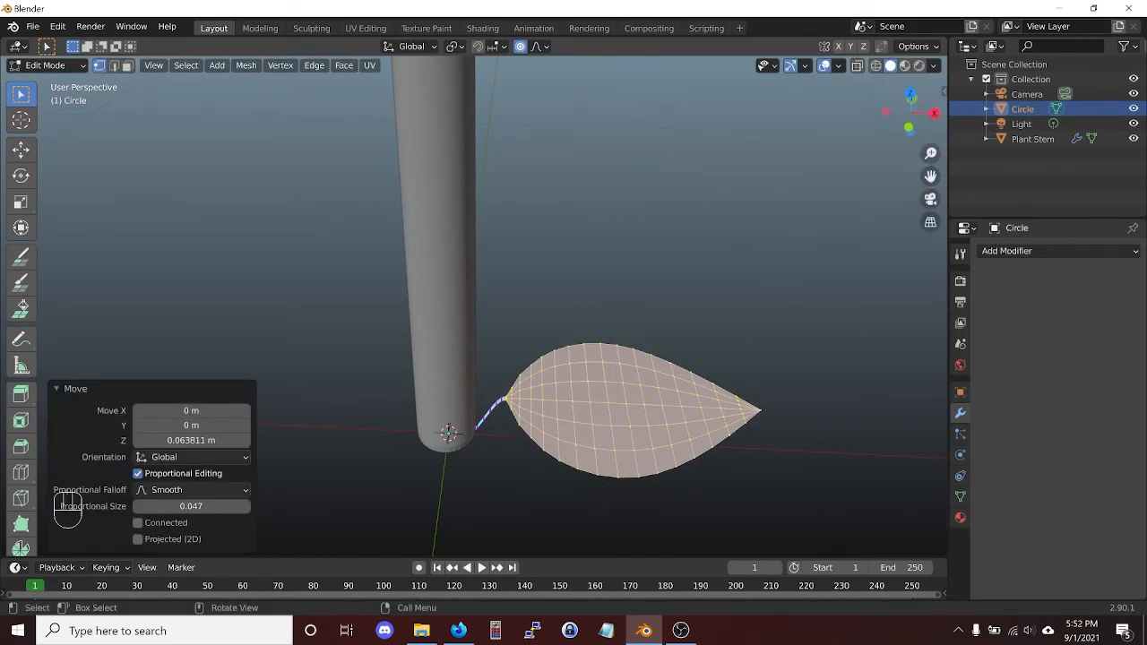
Rotate the leaf blade about -9.33° around global Y and raise it about 0.0076 m along Z.
key("r")
key("y")
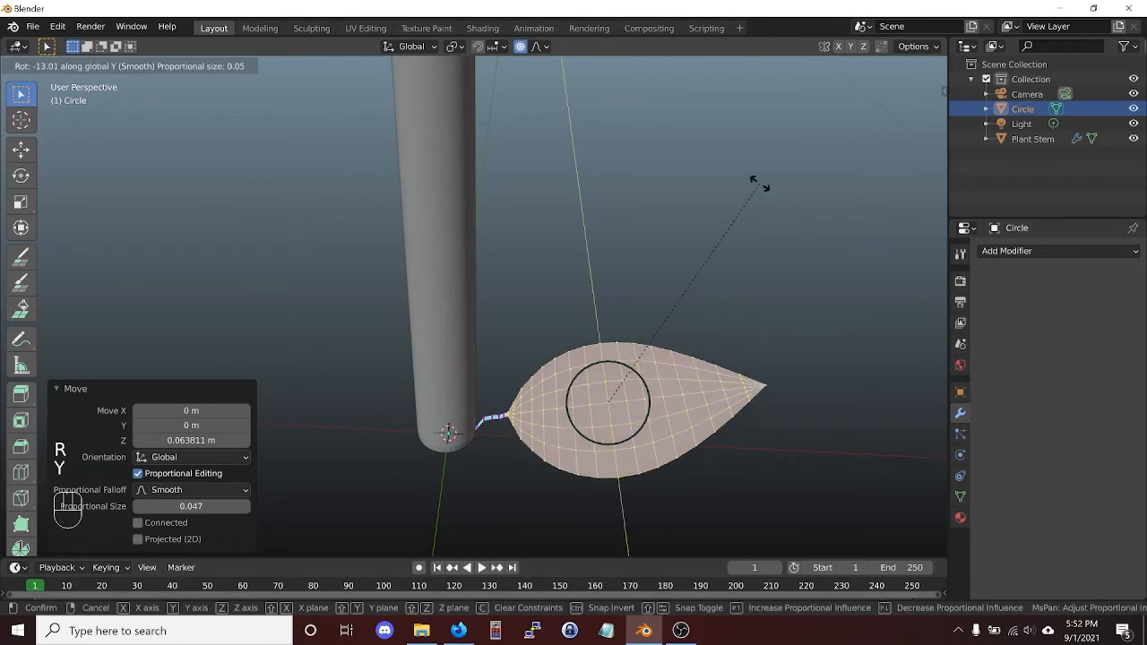
left_click(768, 192)
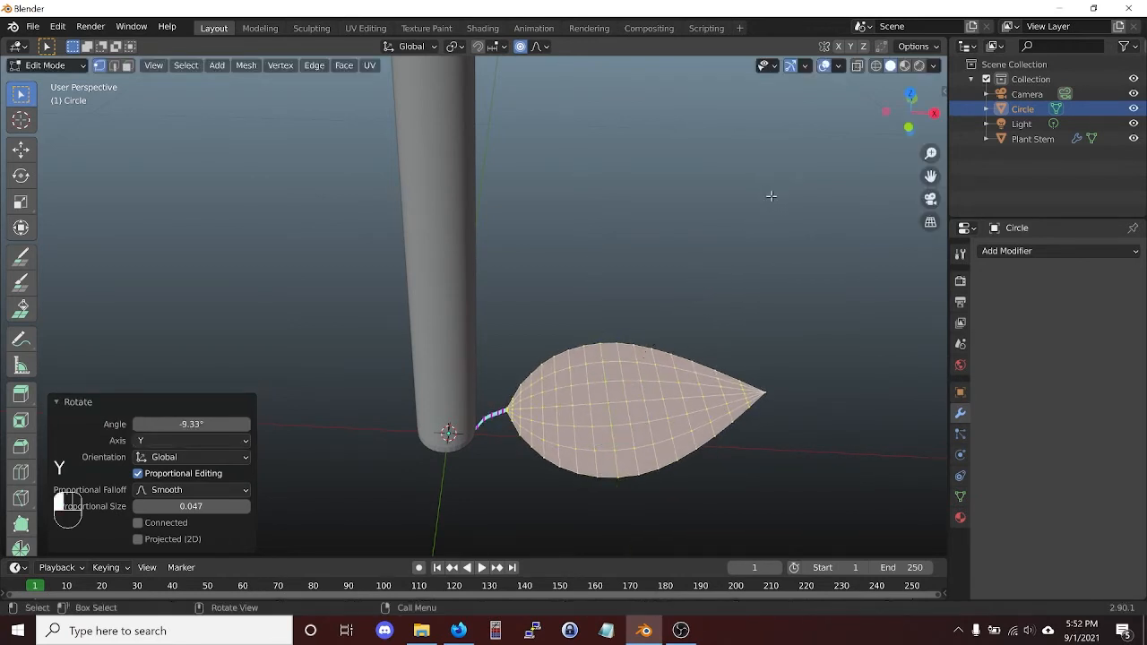
key("g")
key("z")
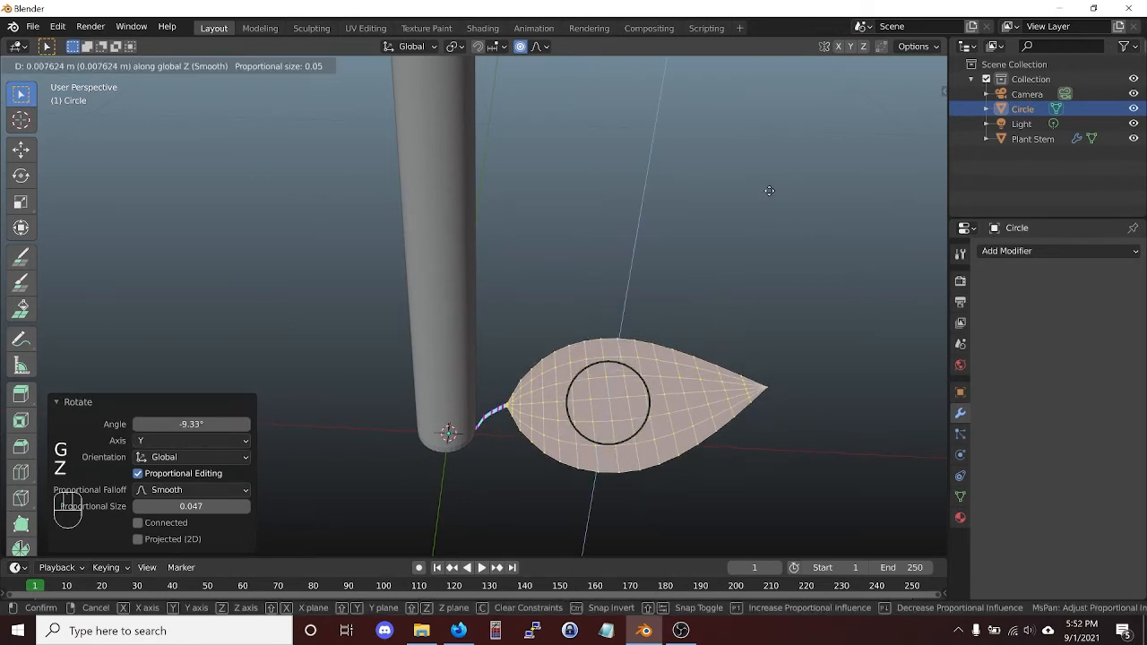
left_click(769, 190)
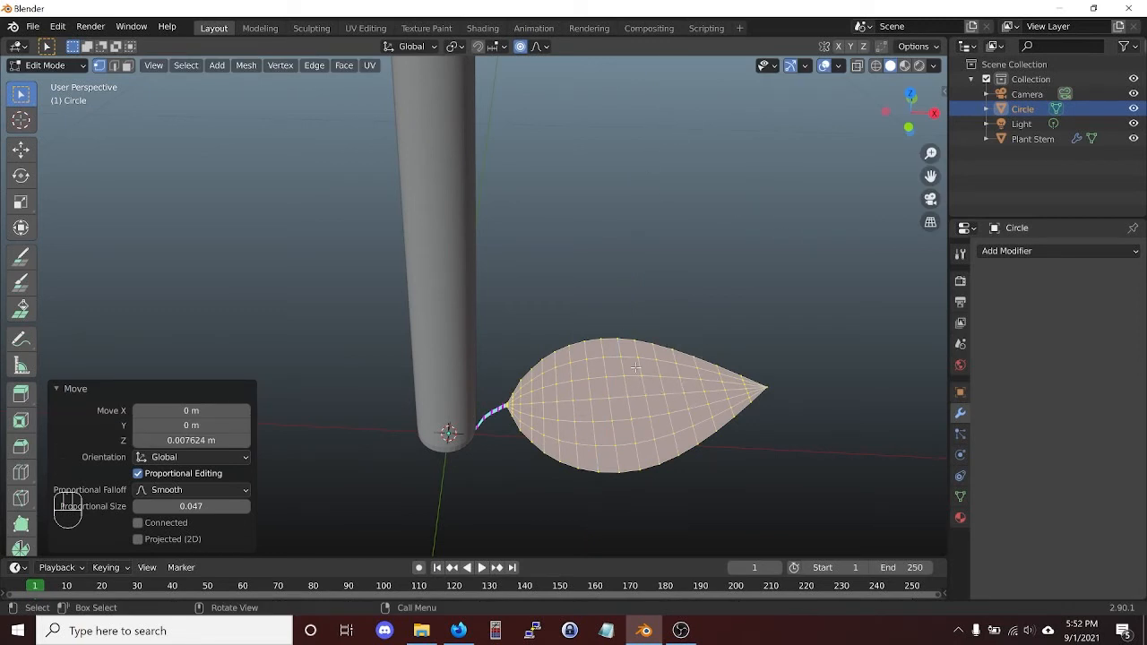
Clear the selection and select the central edge line running along the leaf blade.
middle_click_drag(616, 395, 396, 483)
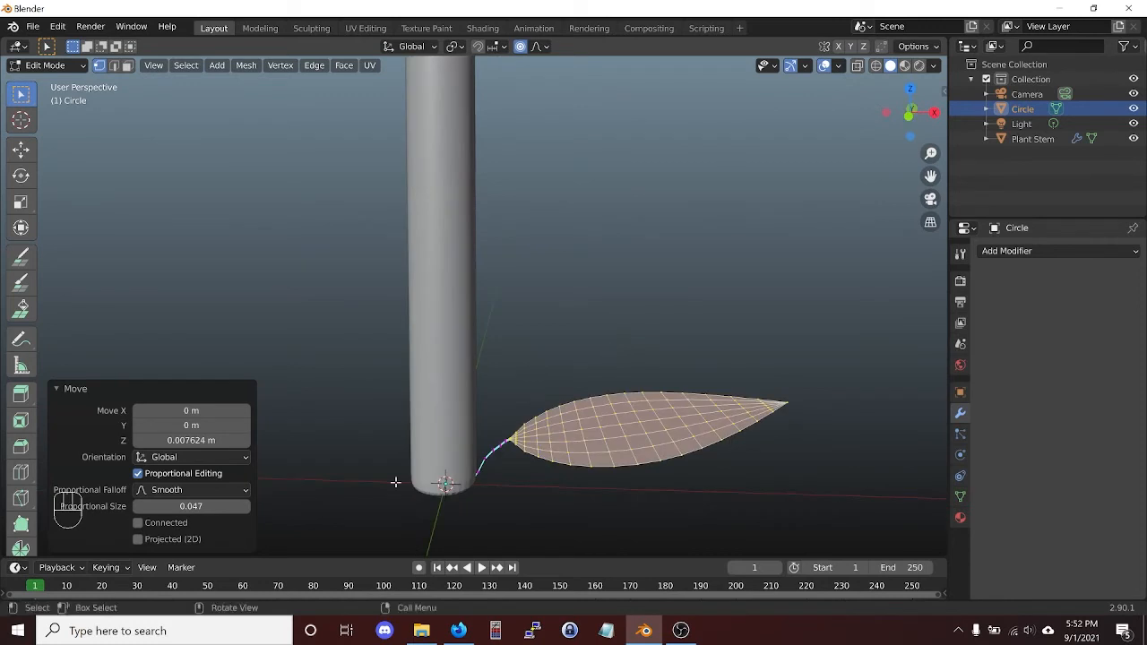
middle_click_drag(587, 396, 588, 429)
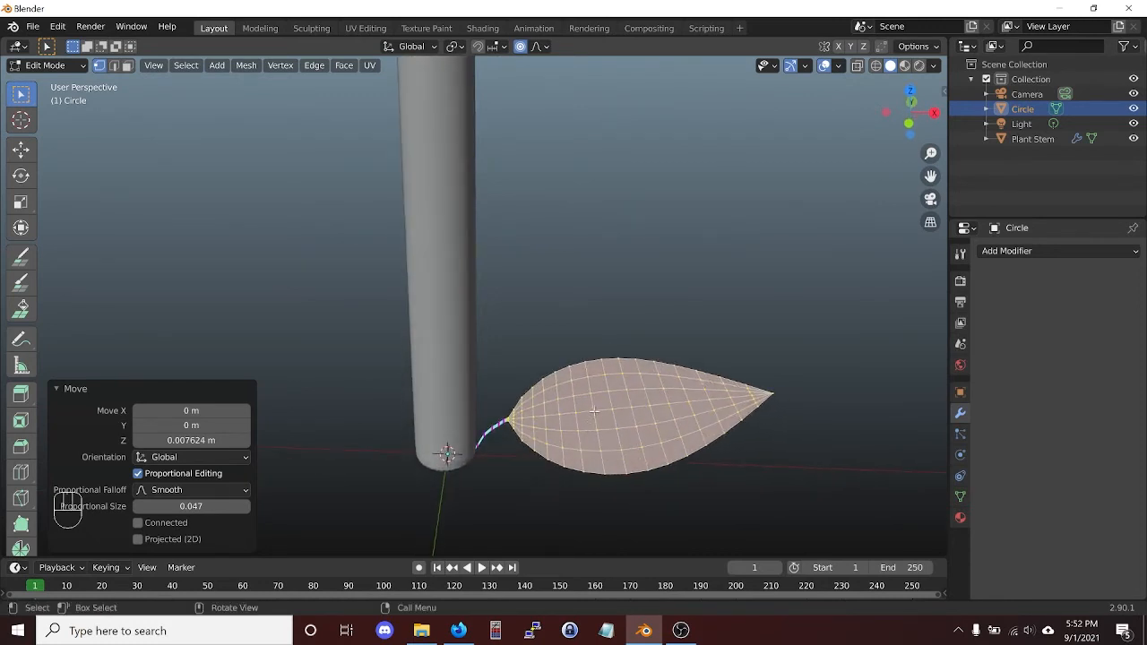
key("alt+a")
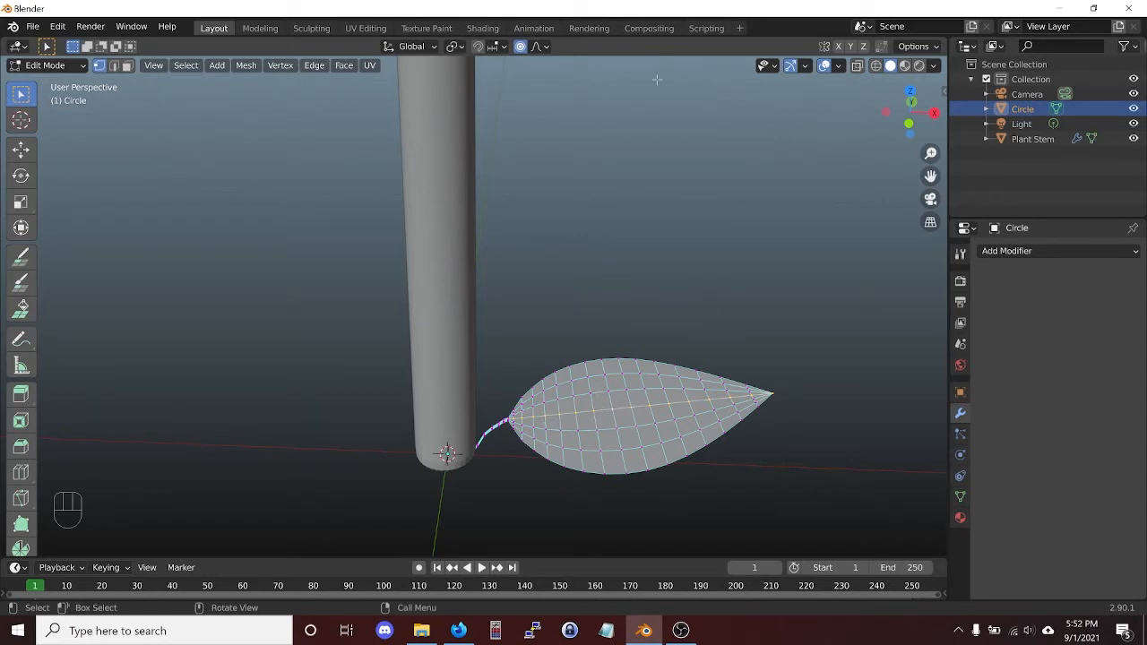
key("g")
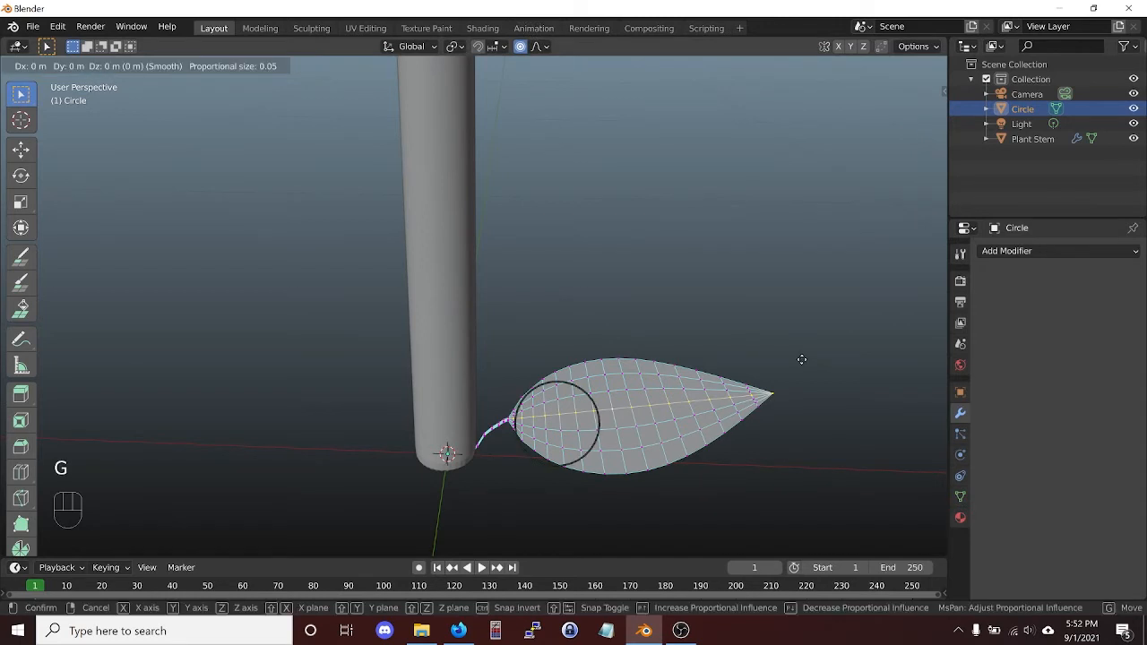
key("z")
scroll(800, 365, "down", 4)
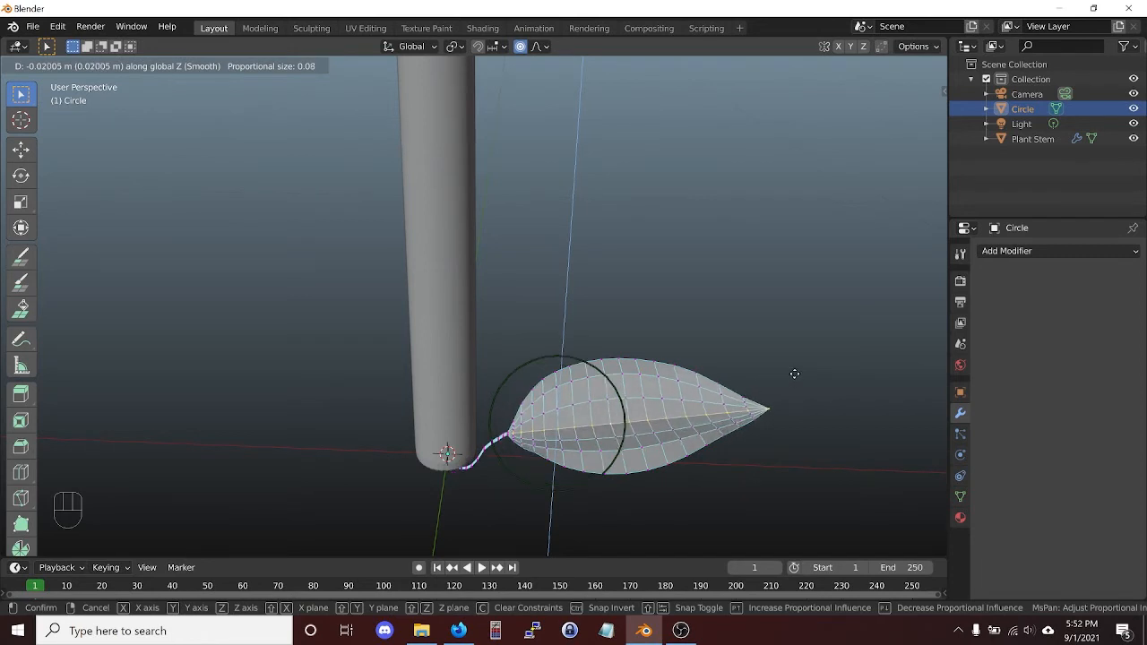
scroll(792, 373, "up", 4)
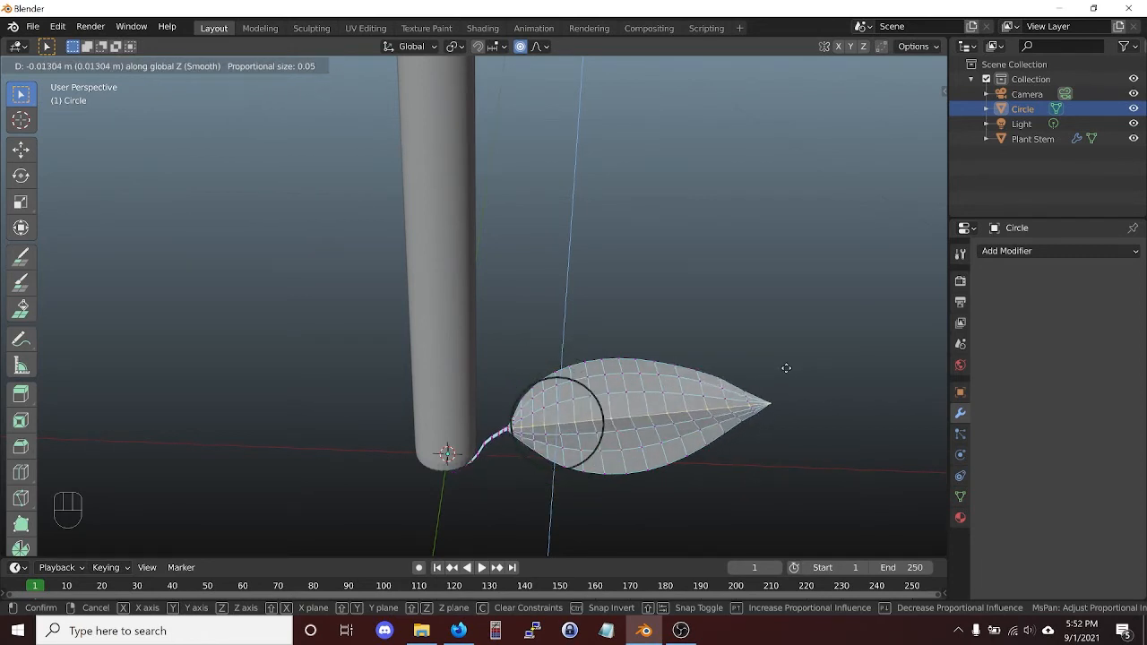
scroll(787, 368, "down", 2)
key("Escape")
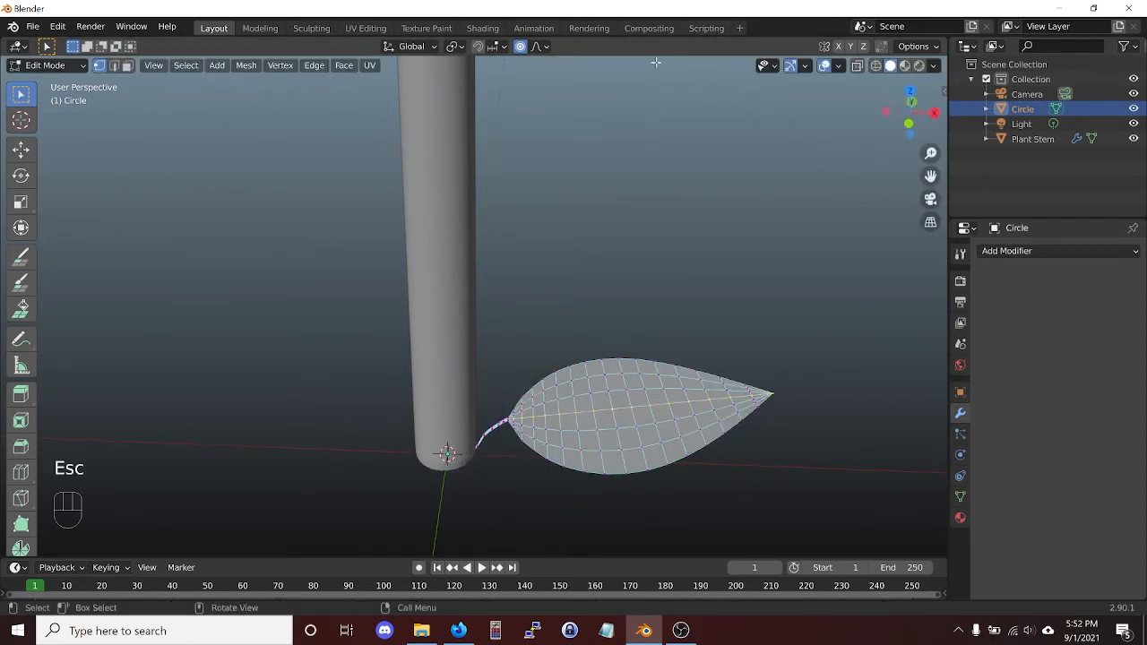
Set the proportional falloff to Linear and lower the leaf's midrib about 0.020 m along Z with a proportional size of about 0.07.
left_click(543, 47)
left_click(556, 186)
key("g")
key("z")
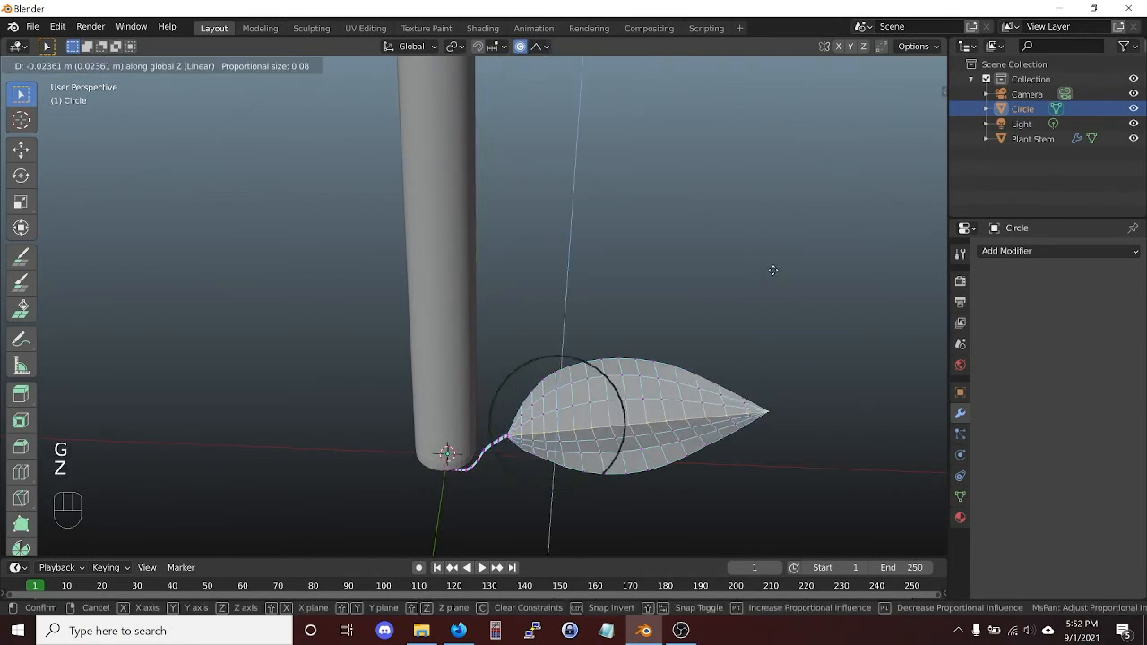
scroll(773, 270, "up", 2)
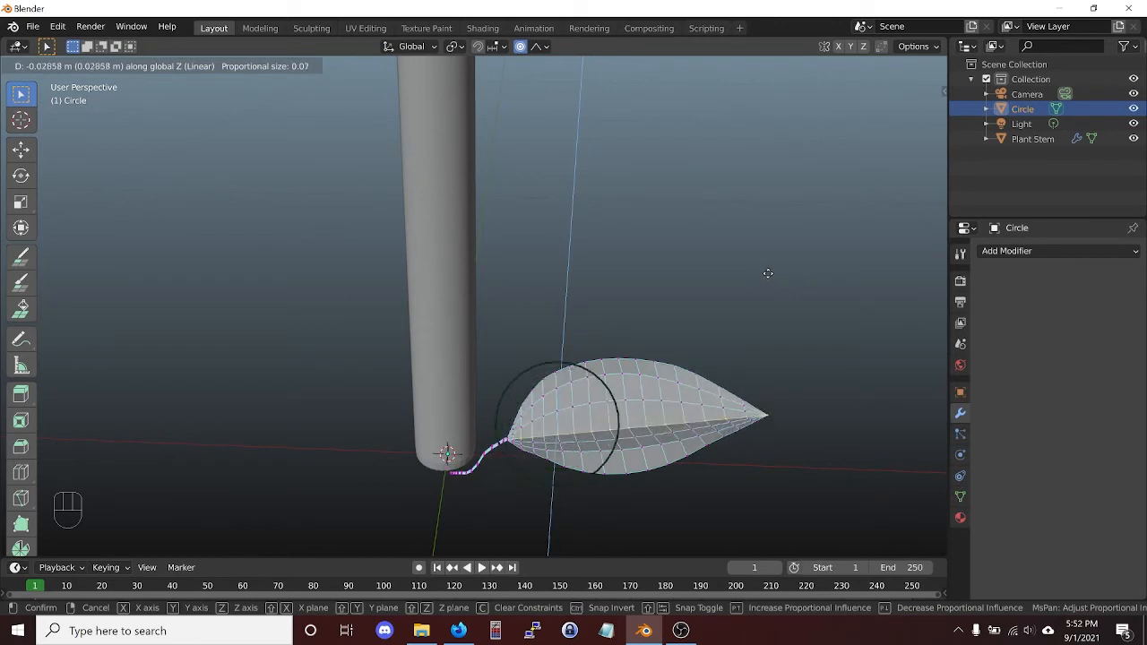
scroll(763, 296, "down", 1)
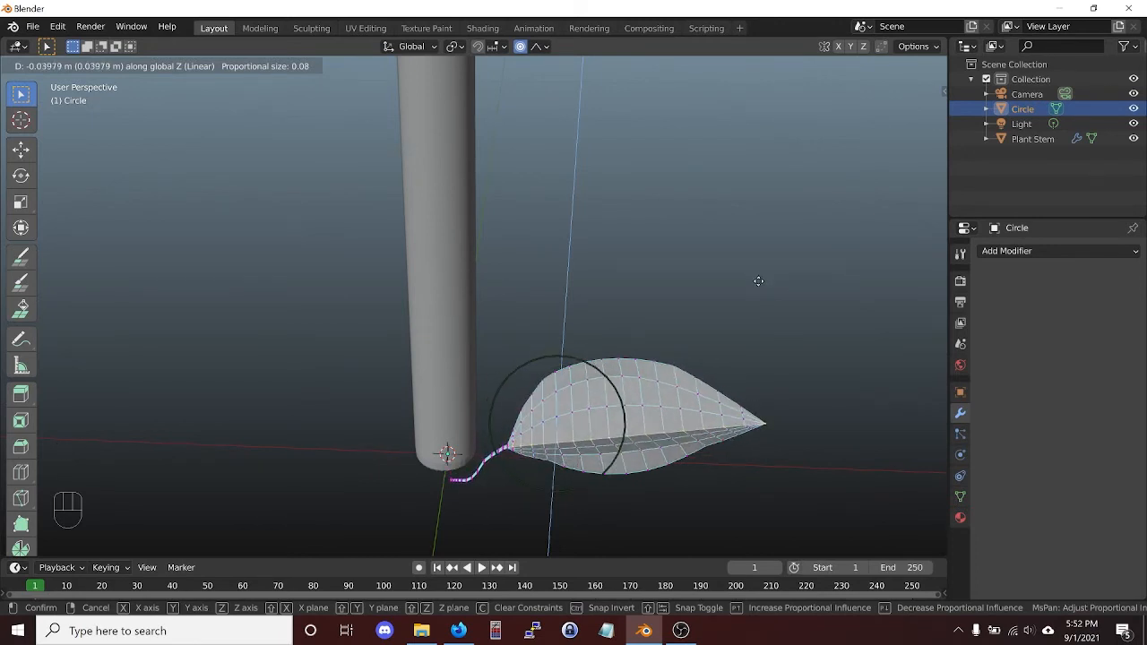
scroll(760, 276, "up", 1)
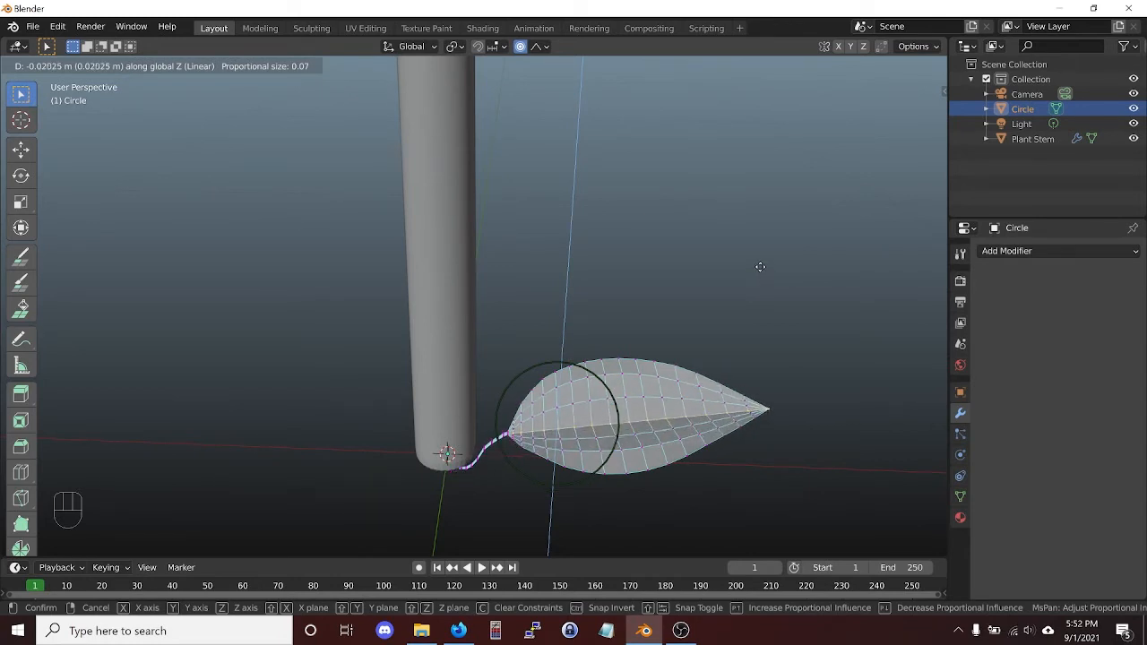
left_click(760, 266)
Select the entire leaf mesh, including the stalk, and raise it about 0.03 m along Z.
key("a")
key("a")
key("g")
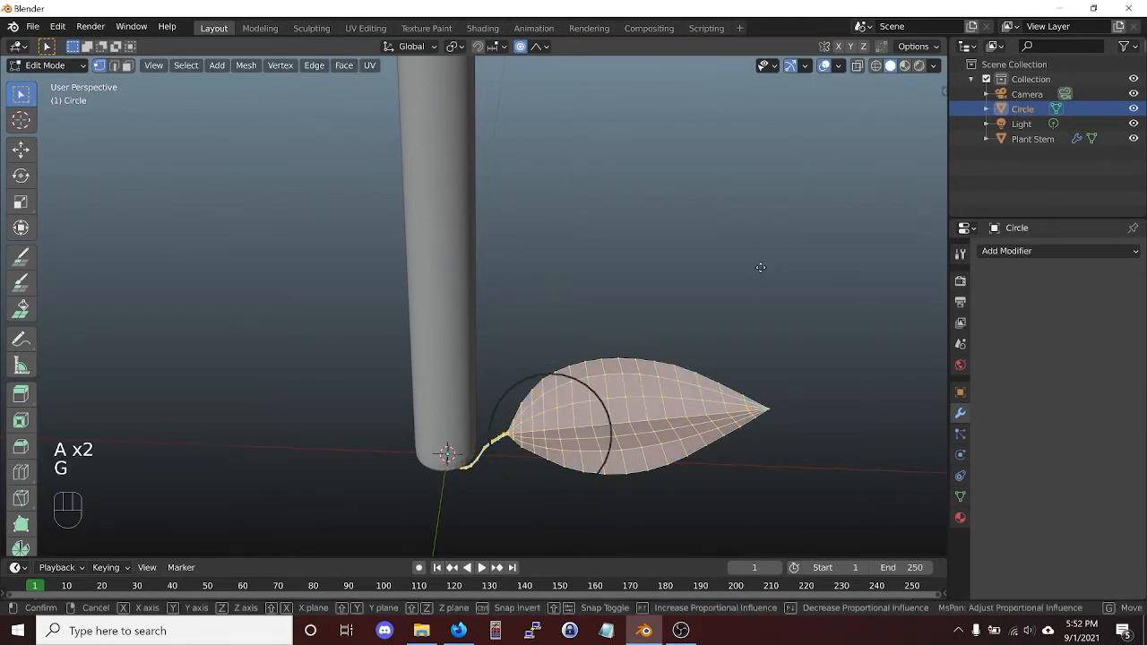
key("z")
left_click(768, 246)
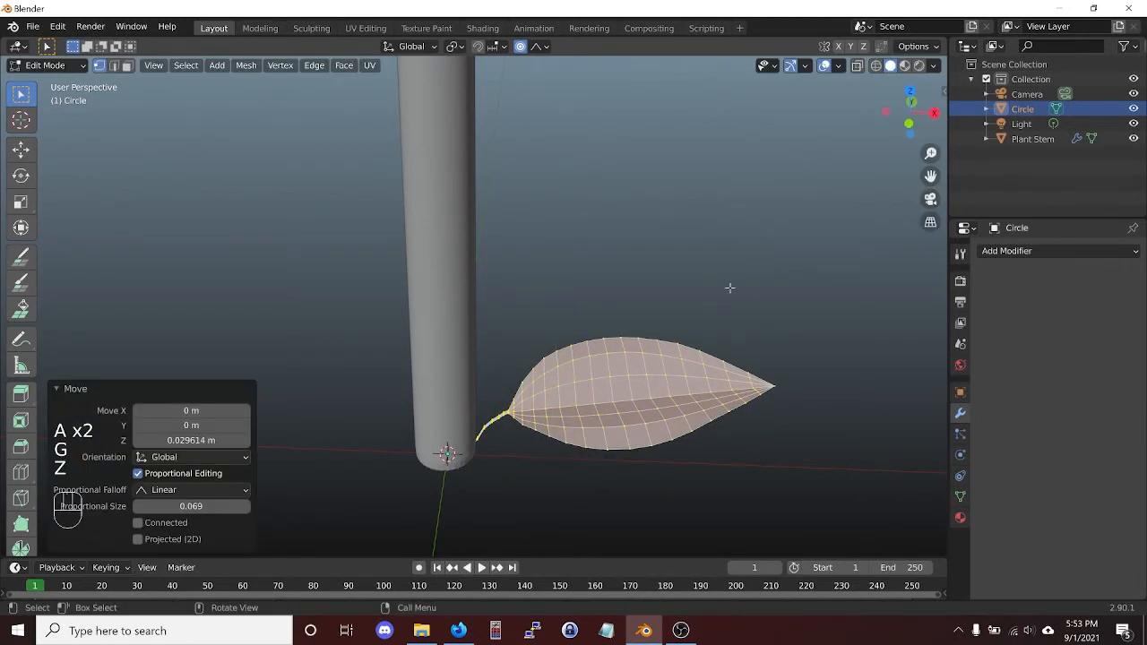
Select the outer edge loop around the leaf's outline.
left_click(630, 442, "alt")
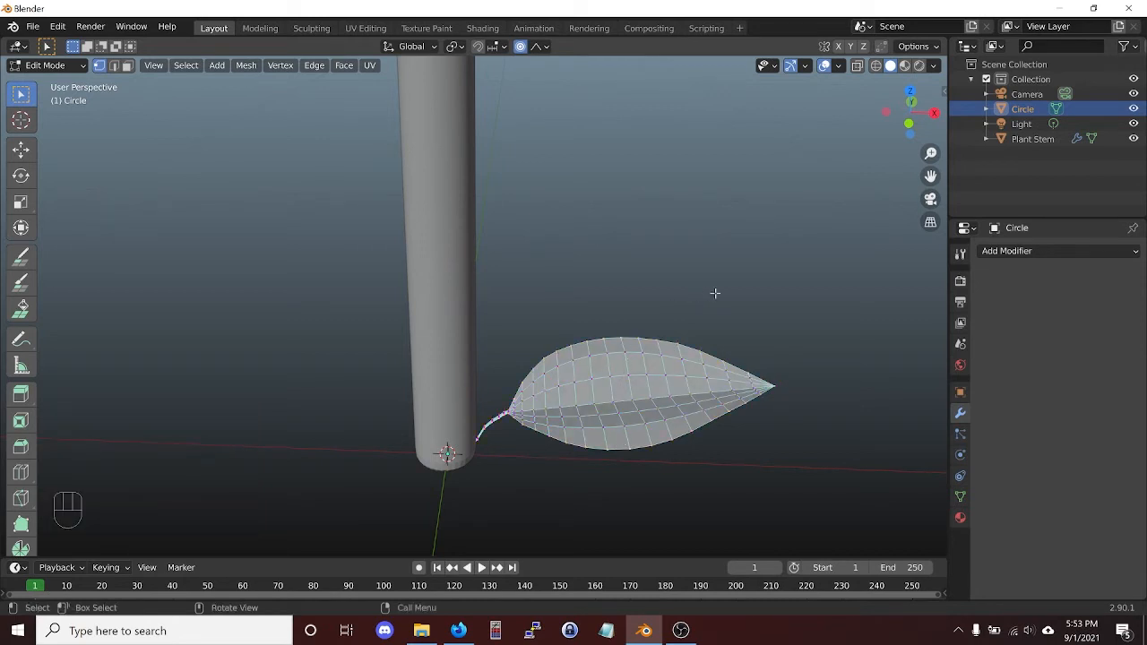
middle_click_drag(797, 411, 780, 348)
key("g")
key("z")
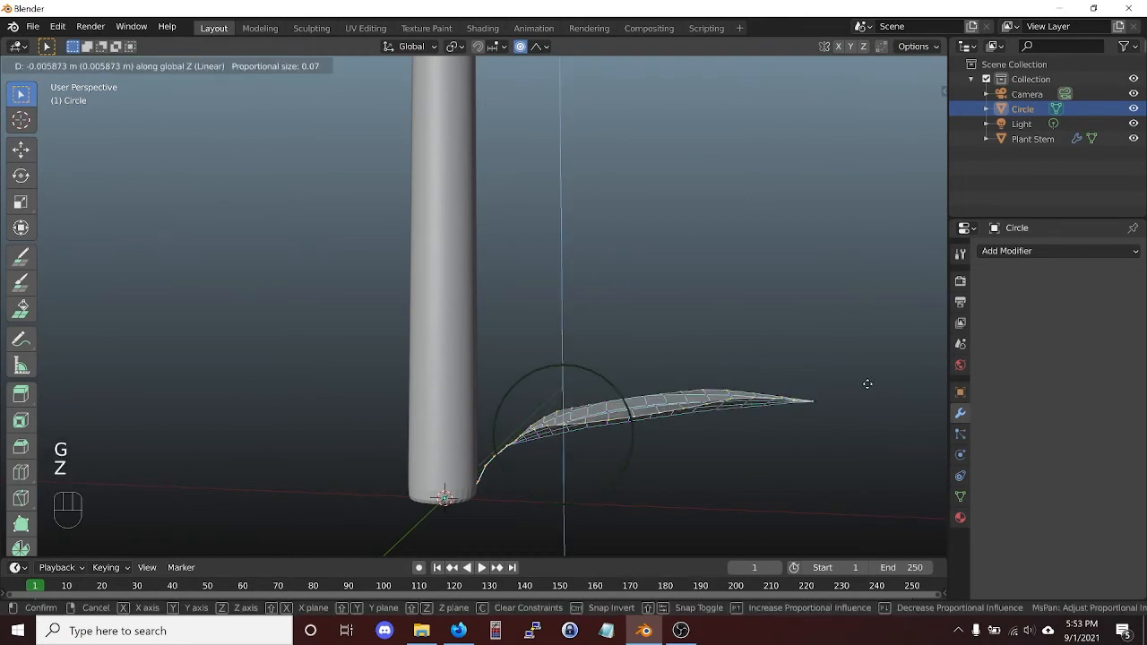
key("Escape")
Set the proportional falloff to Smooth and try moving the leaf's outer edge loop along Z with a proportional size of about 0.03.
left_click(540, 45)
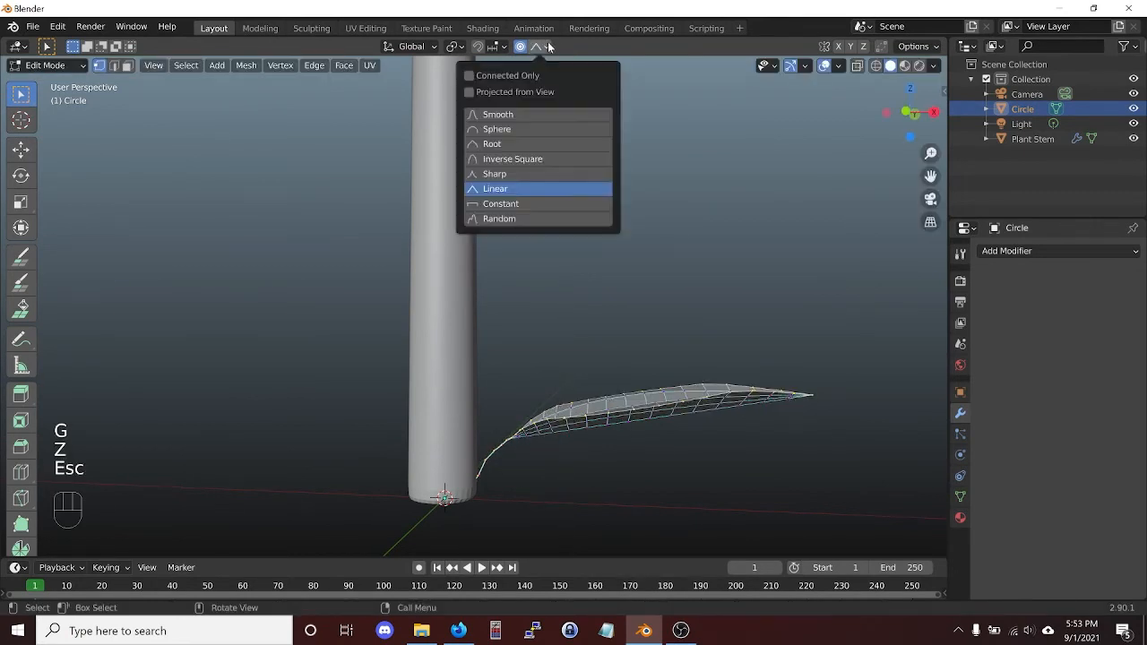
left_click(526, 116)
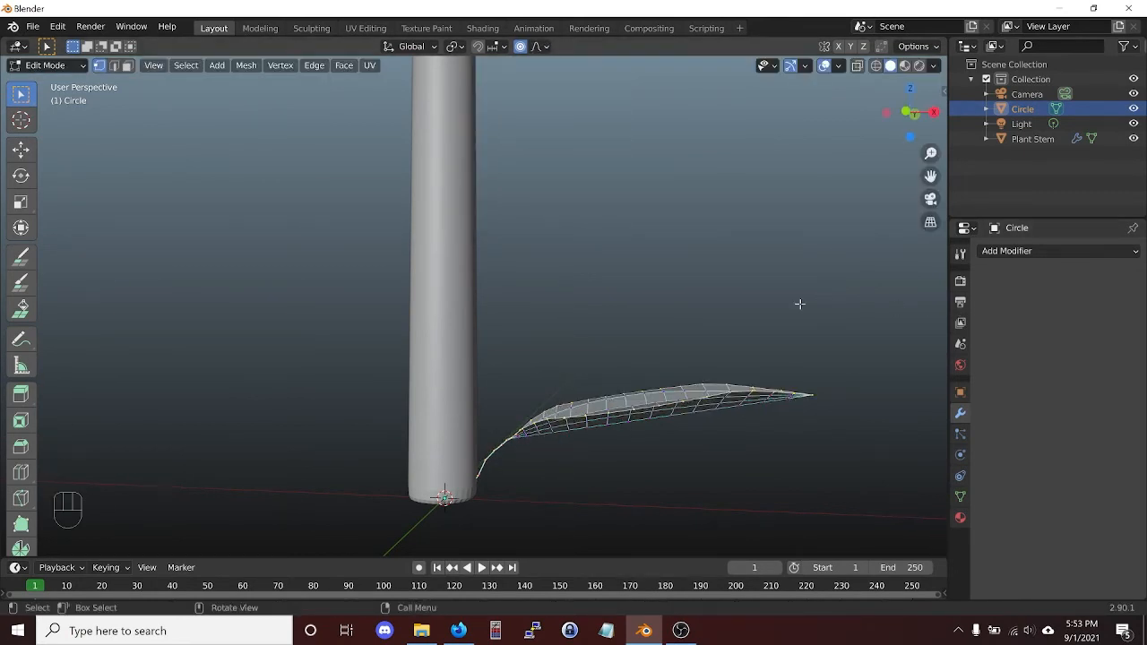
key("g")
key("z")
scroll(800, 304, "up", 6)
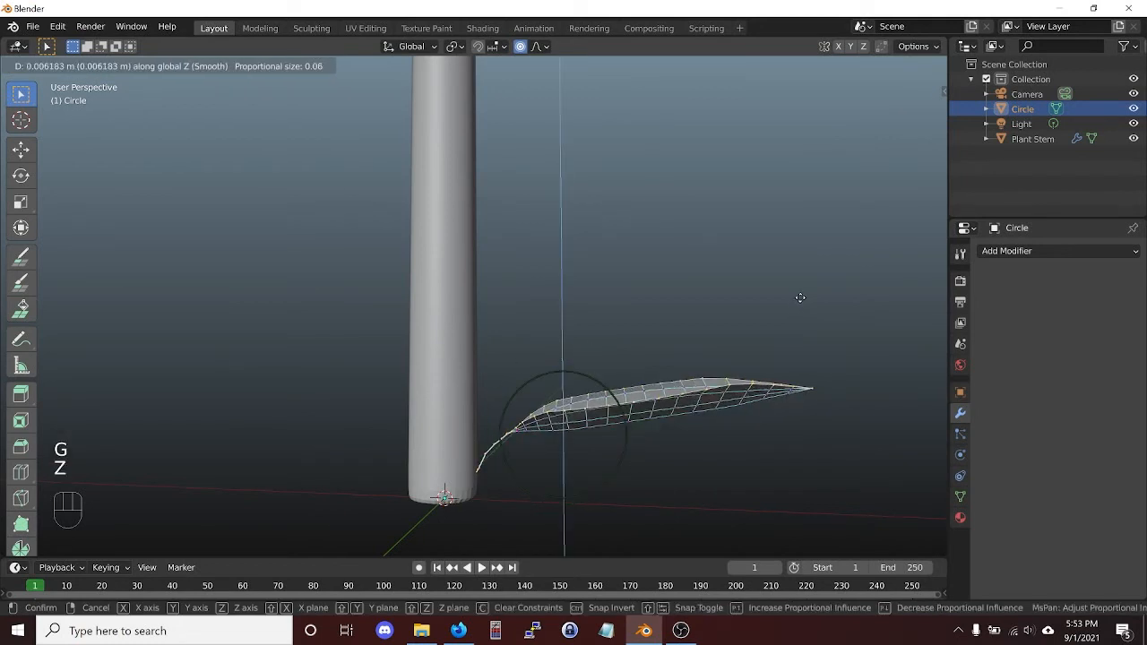
scroll(778, 305, "up", 1)
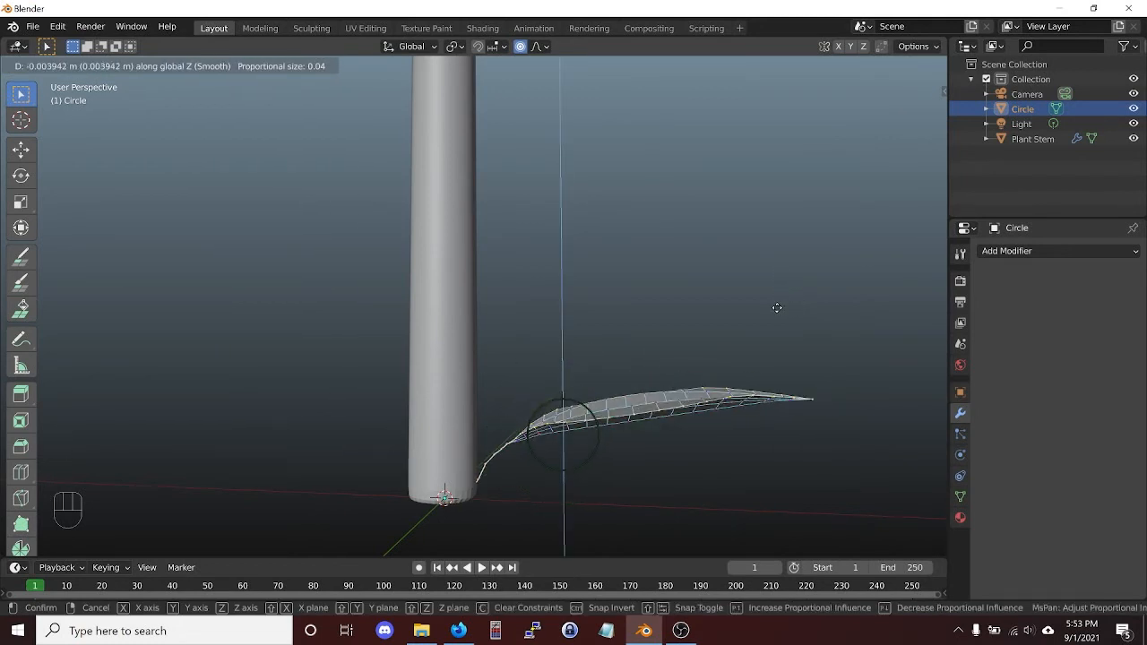
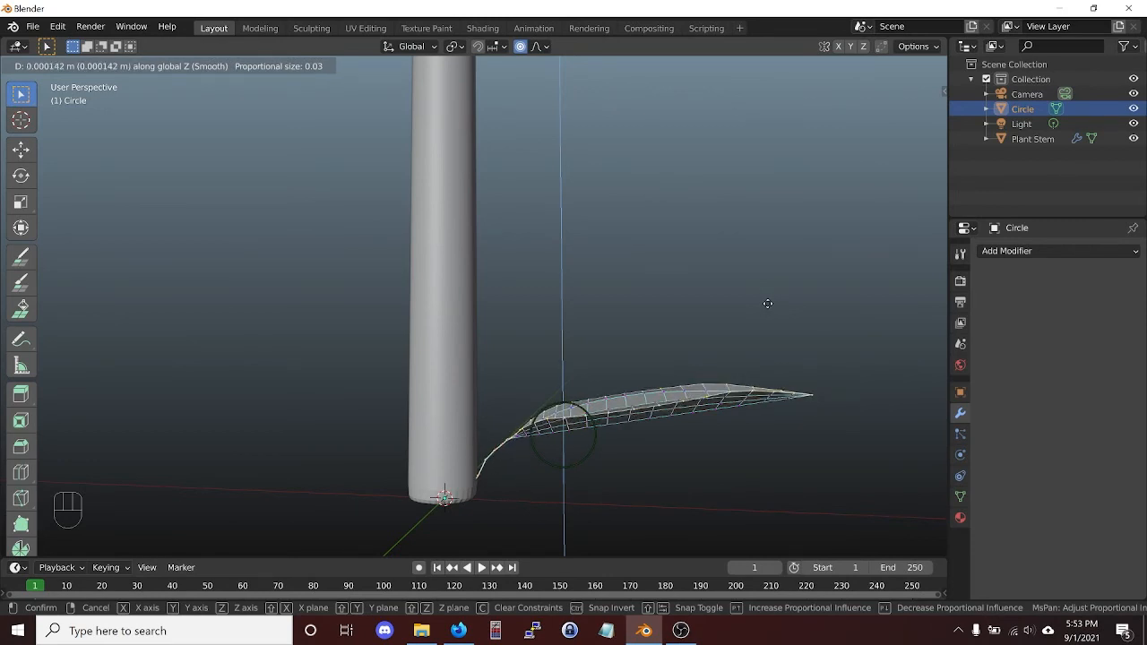
left_click(768, 304)
middle_click_drag(771, 305, 819, 341)
key("g")
key("z")
left_click(736, 332)
middle_click_drag(688, 342, 739, 328)
key("g")
key("z")
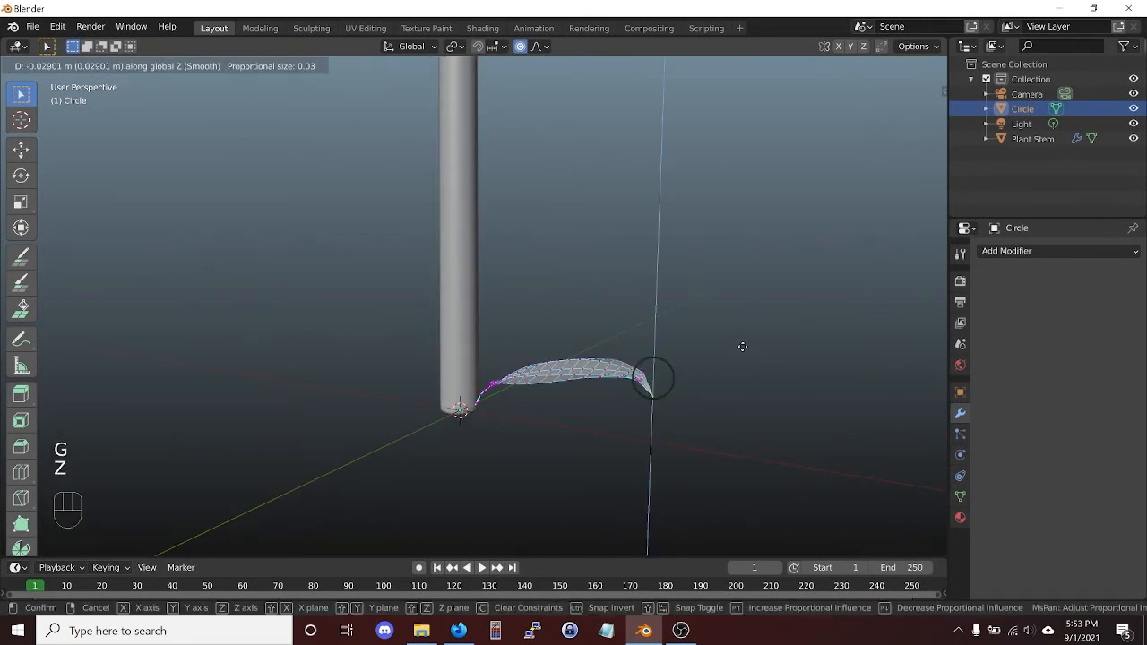
key("Escape")
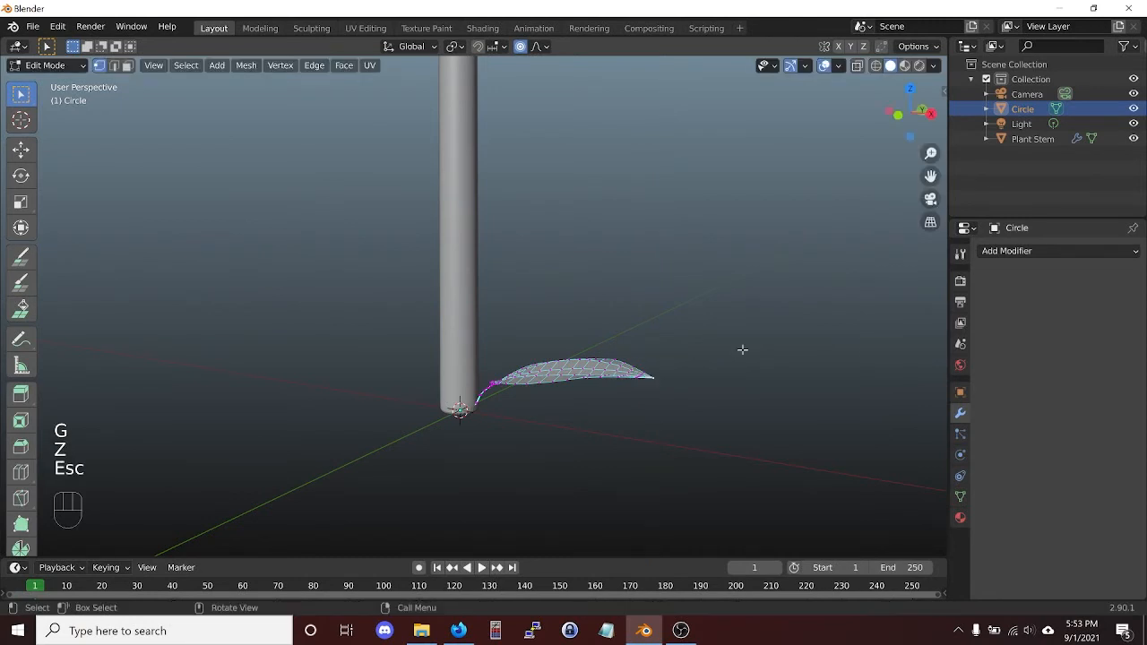
Select the crosswise edge row on the leaf blade and raise it about 0.048 m along Z with a proportional size of about 0.20.
middle_click_drag(743, 349, 484, 403)
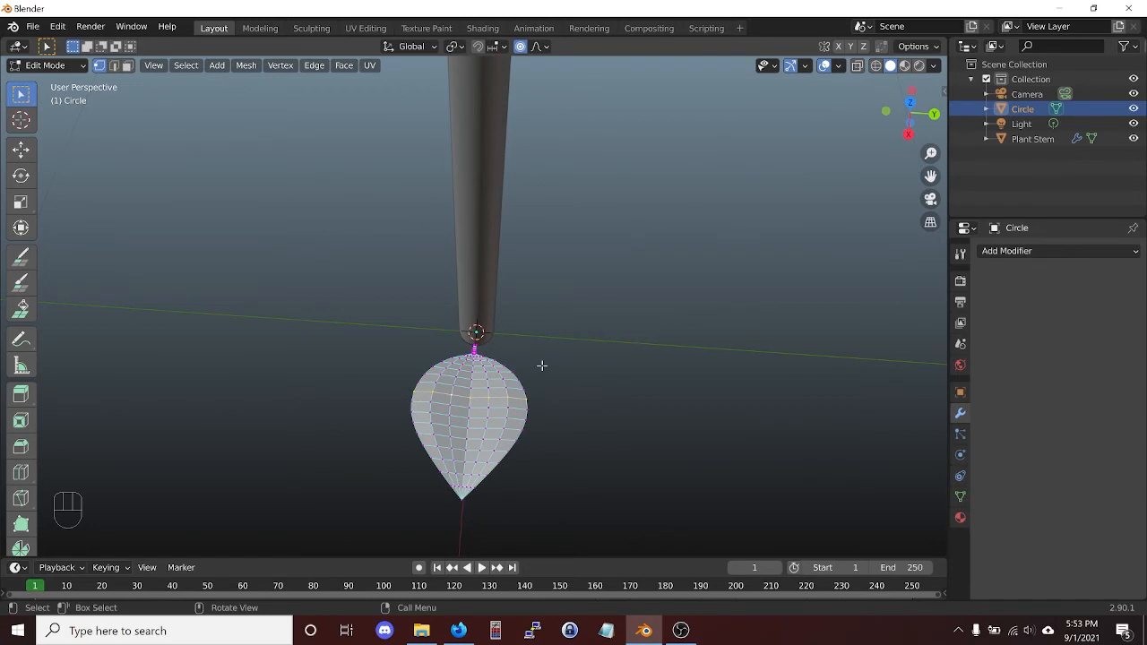
key("KP_1")
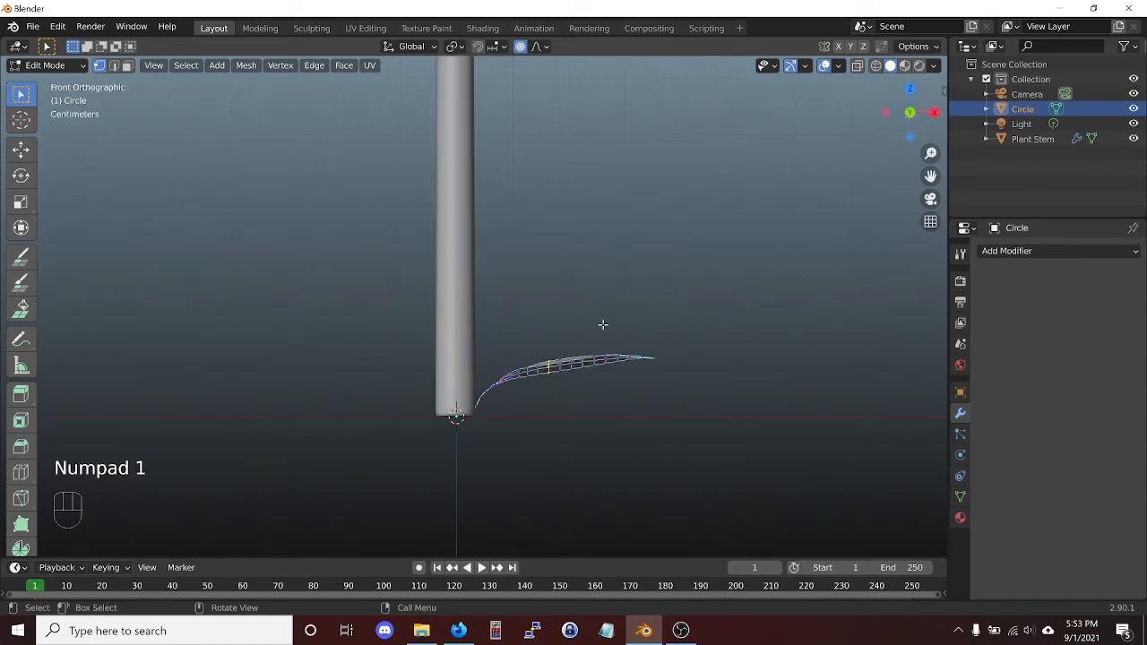
key("g")
key("z")
scroll(587, 305, "down", 15)
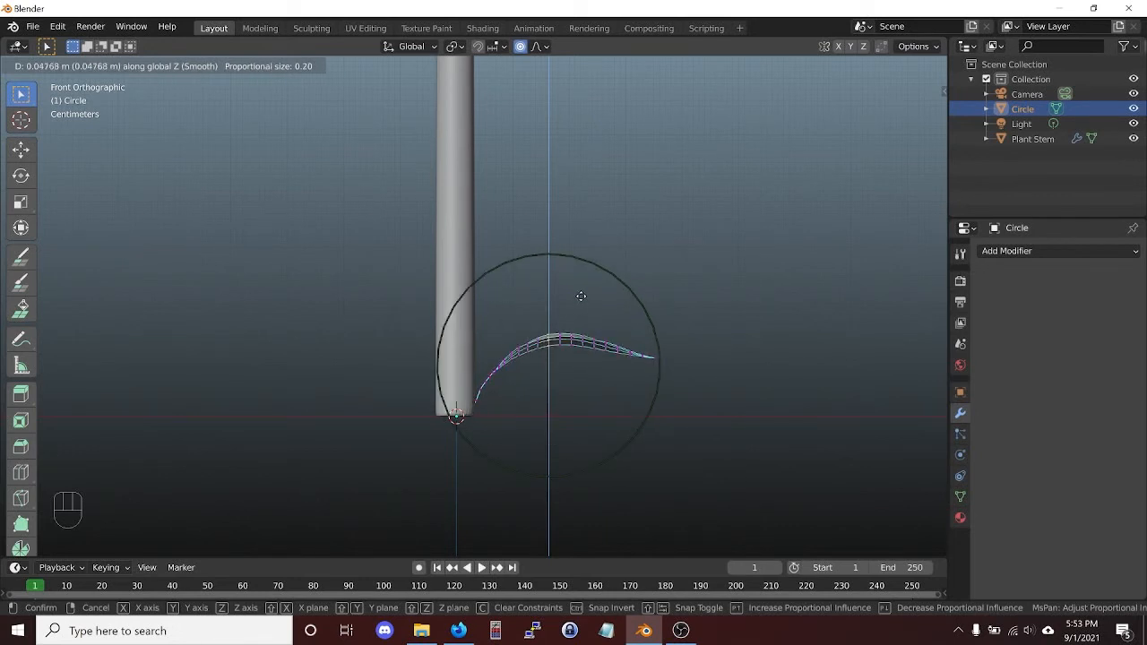
left_click(581, 296)
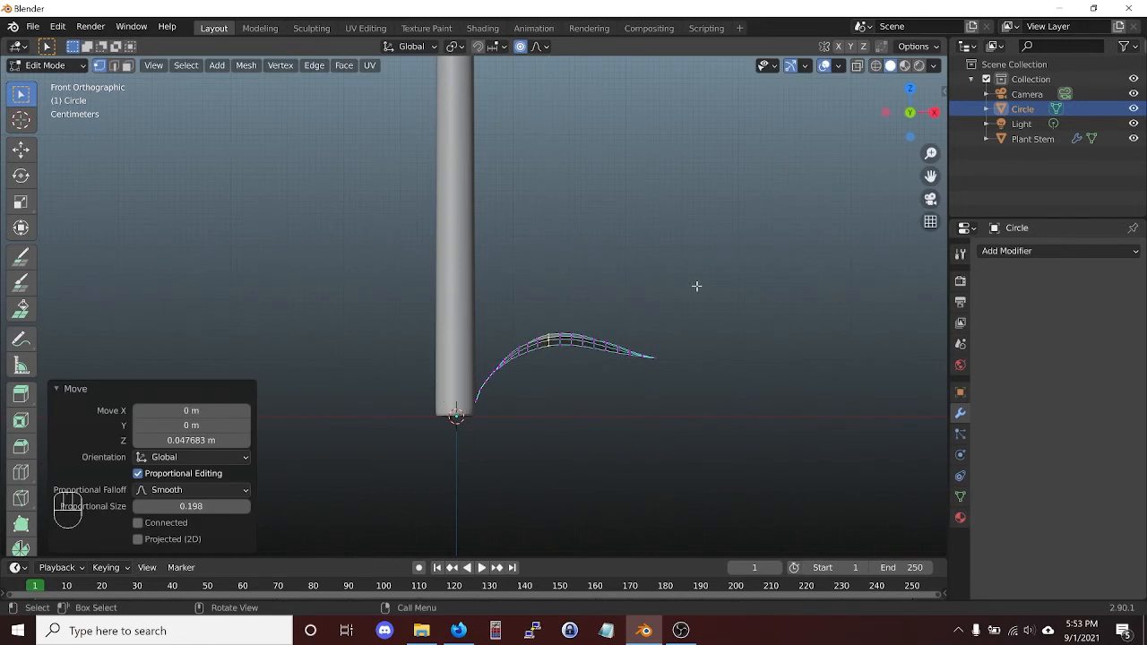
Select the entire leaf mesh, including the stalk, and raise it roughly 0.03 m along the Z axis.
key("Tab")
middle_click_drag(679, 295, 651, 321)
key("Tab")
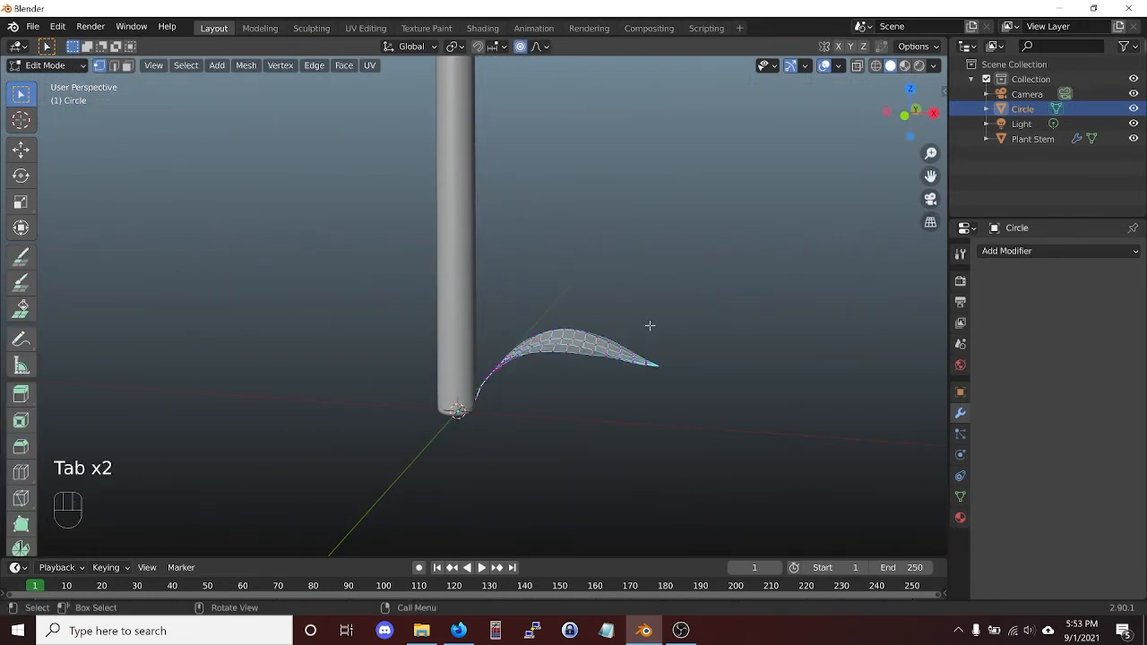
key("a")
key("a")
key("a")
key("g")
key("z")
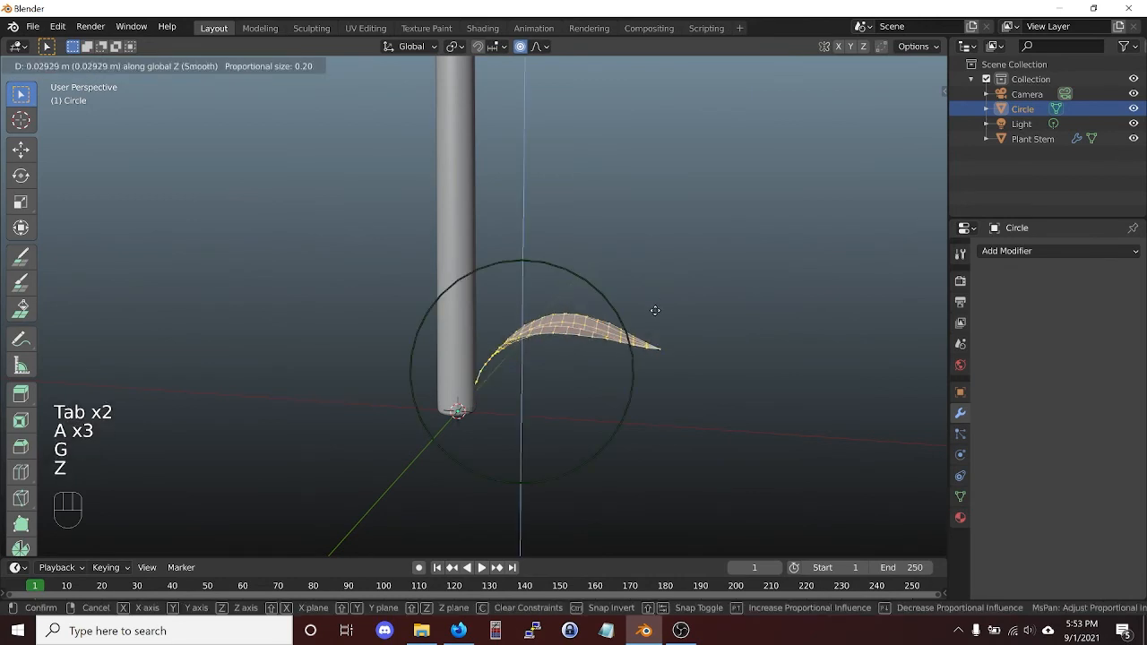
left_click(655, 312)
Return to Object Mode and shade the leaf object smooth.
key("Tab")
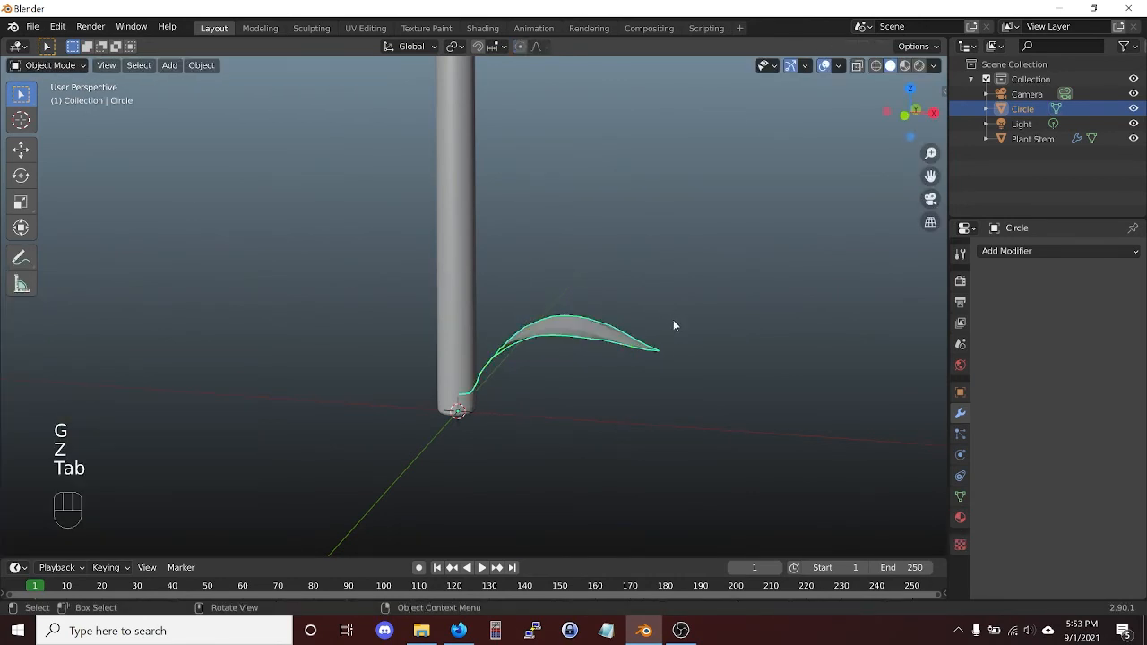
mouse_move(674, 320)
middle_mouse_down()
mouse_move(699, 419)
mouse_move(809, 251)
mouse_move(730, 295)
mouse_move(644, 372)
mouse_move(586, 453)
mouse_move(637, 376)
middle_mouse_up()
right_click(578, 343)
left_click(596, 343)
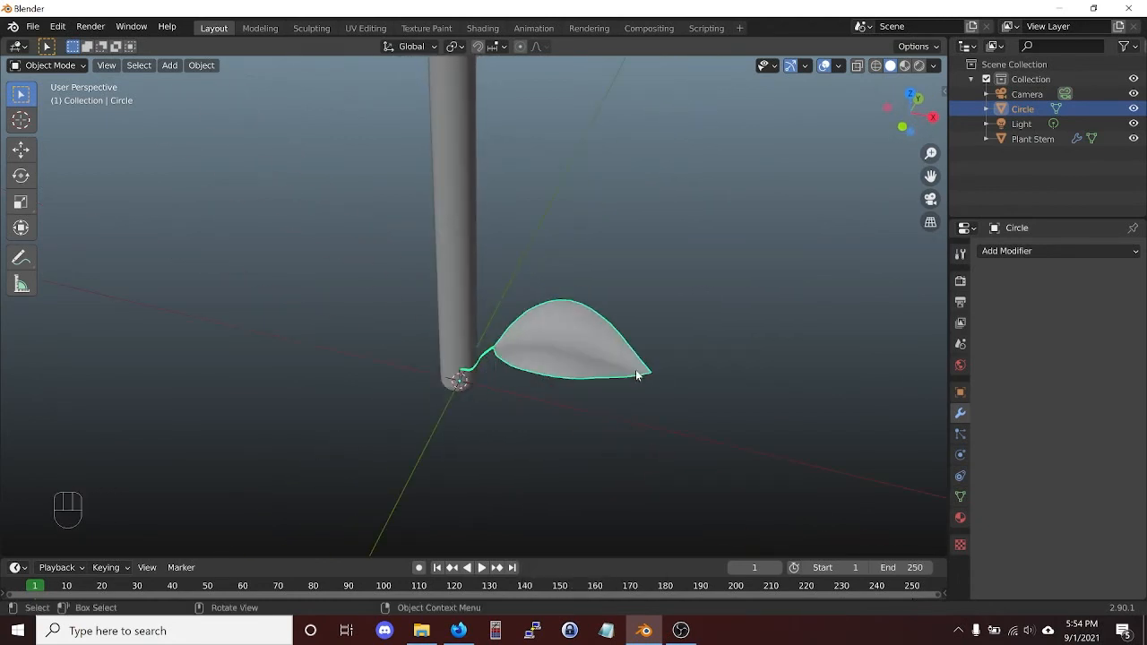
Add one loop cut on each side of the leaf's midrib, sliding them close to it with factors of about -0.77 and 0.84.
key("Tab")
middle_click_drag(590, 346, 550, 374)
key("ctrl+r")
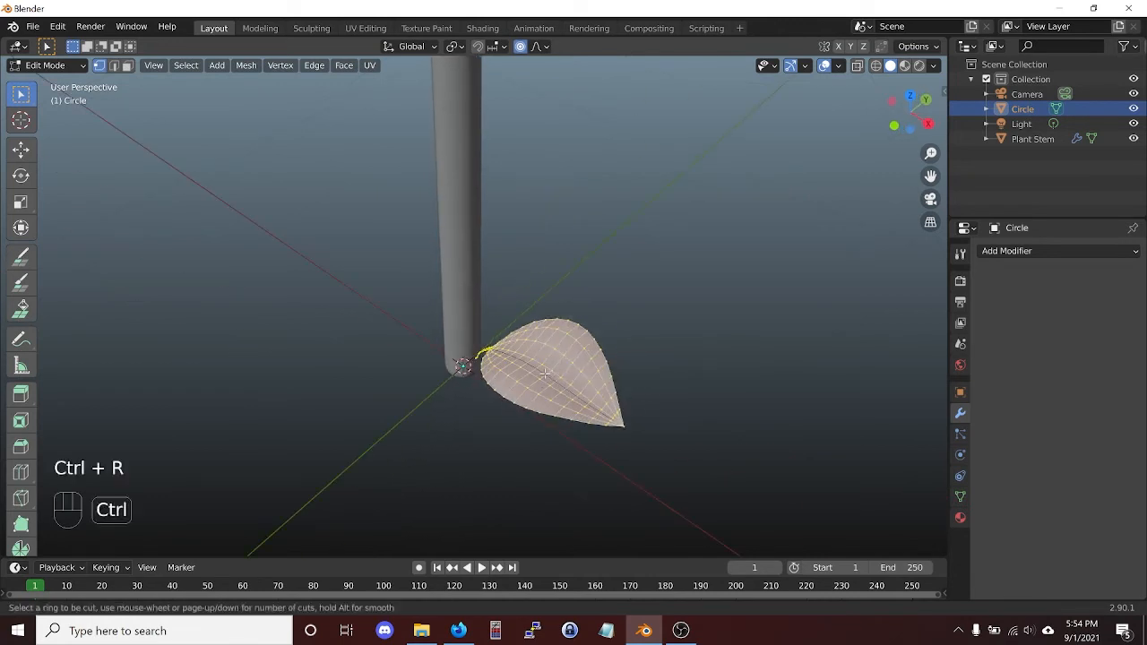
left_click(549, 372)
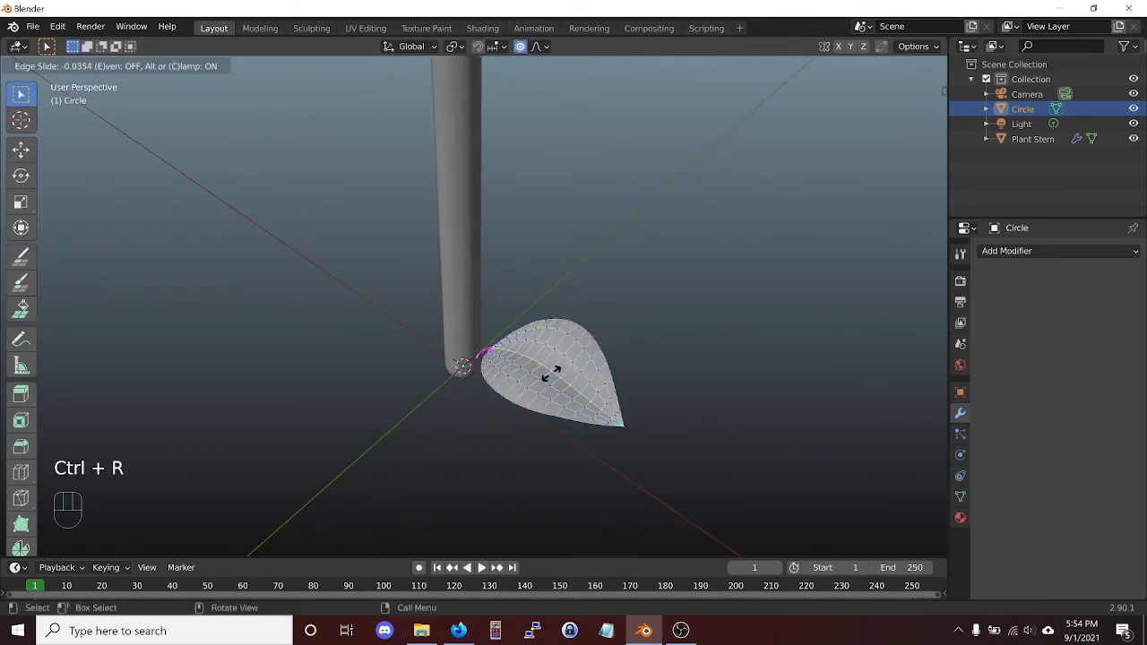
left_click(549, 374)
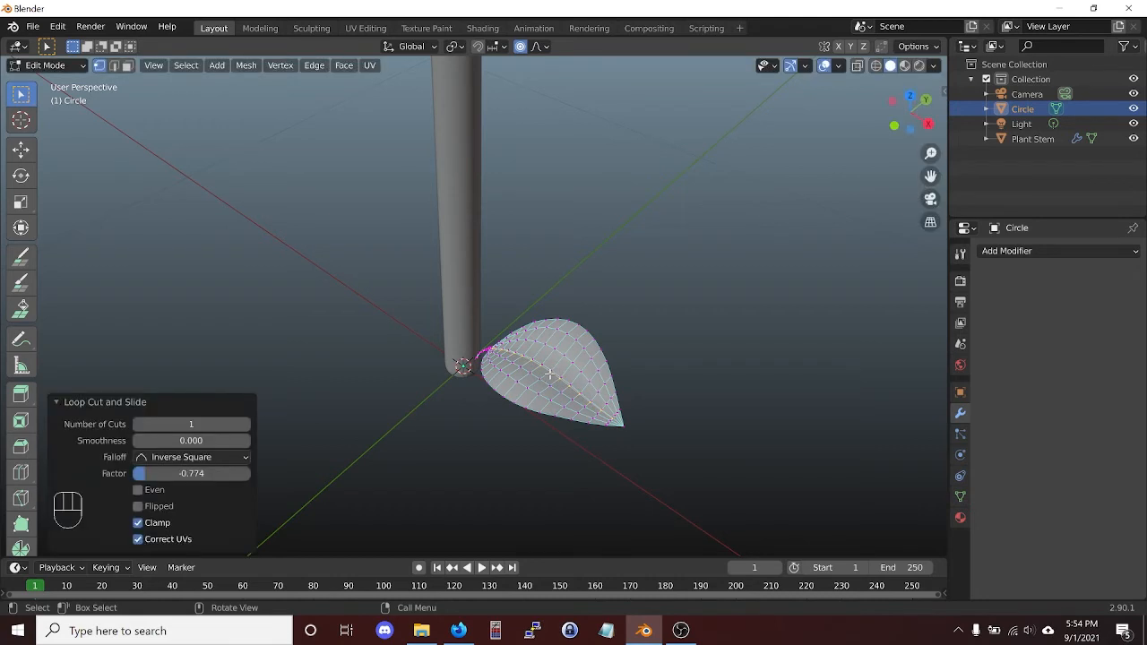
key("ctrl+r")
left_click(554, 369)
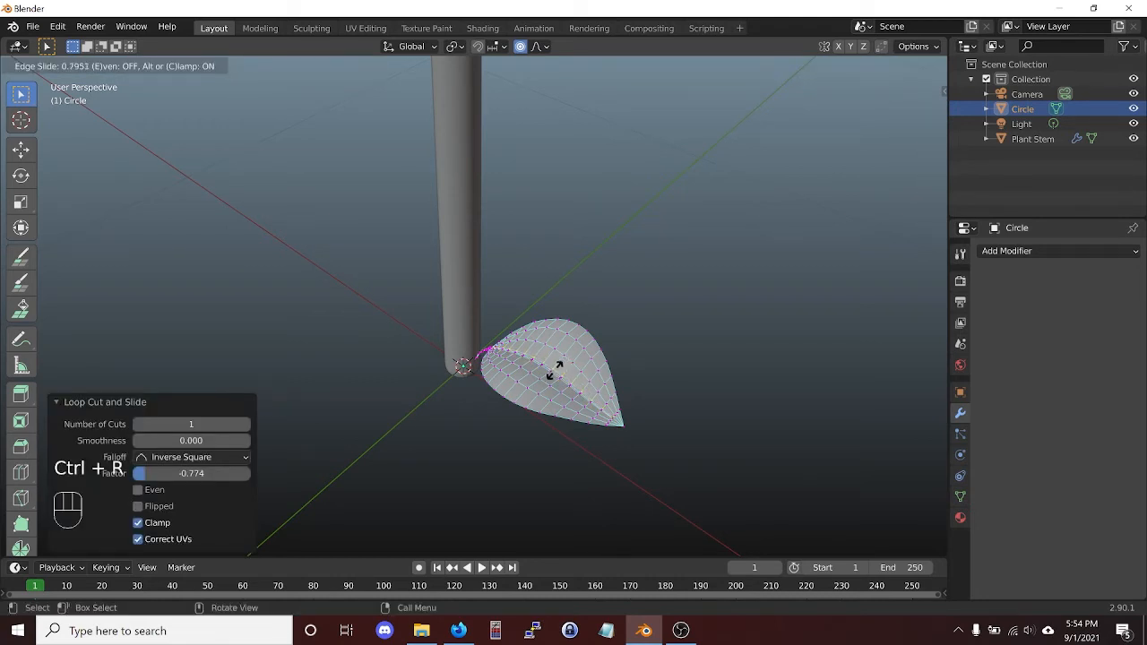
left_click(554, 369)
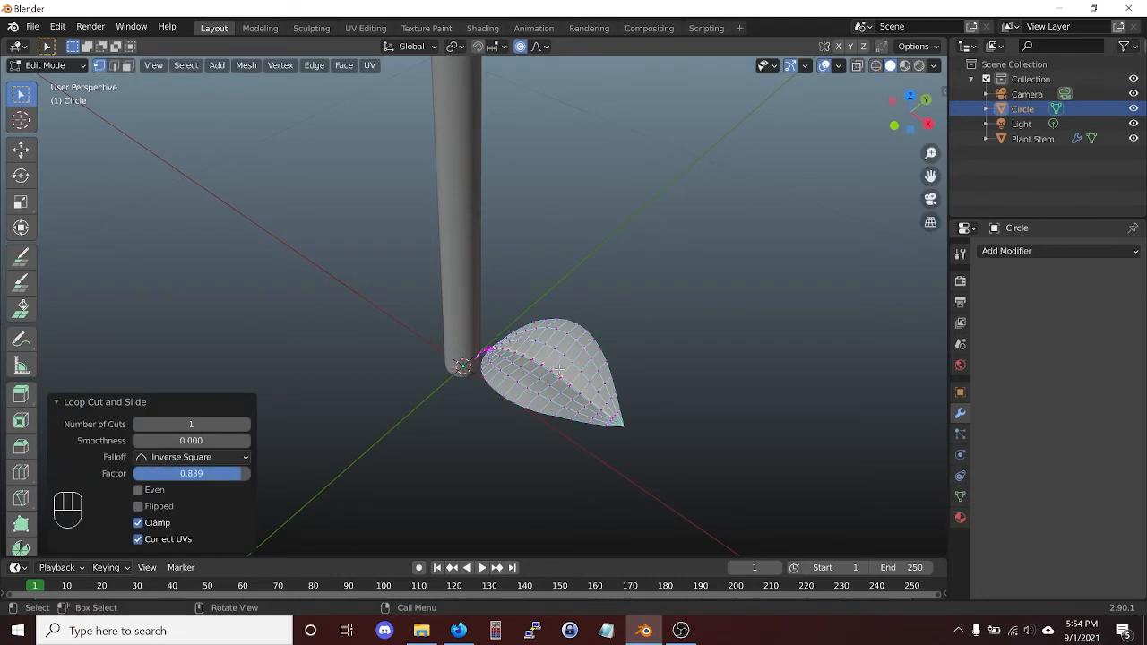
key("Tab")
middle_click_drag(645, 408, 684, 379)
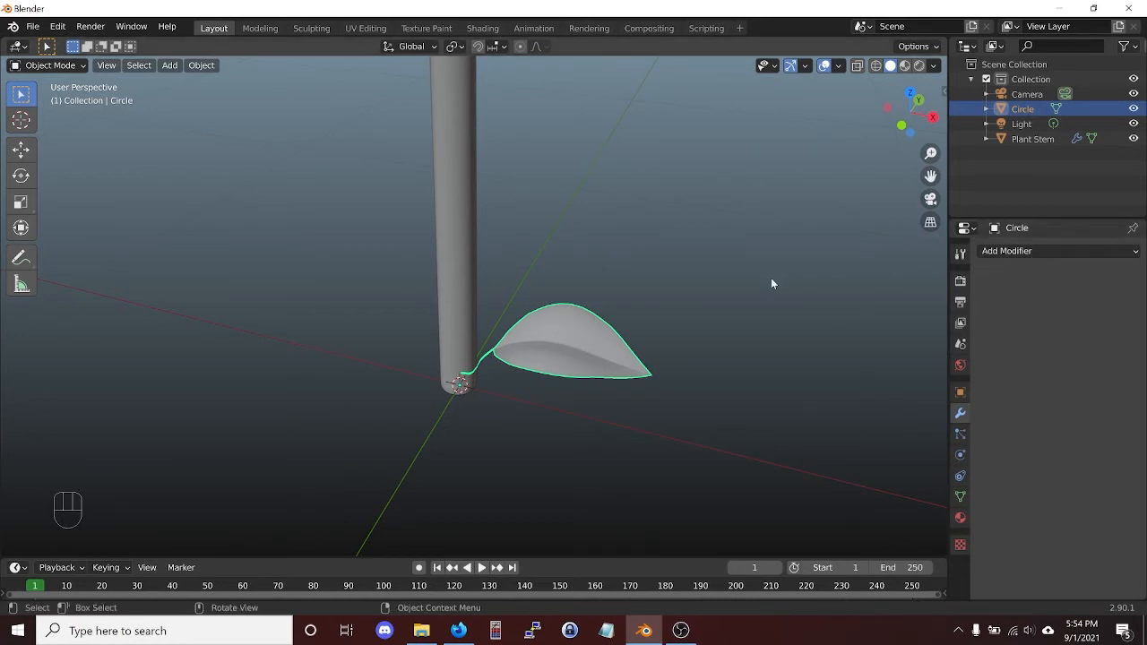
Add a Solidify modifier to the leaf, try a thickness of 0.02 m and settle on 0.01 m.
left_click(1014, 250)
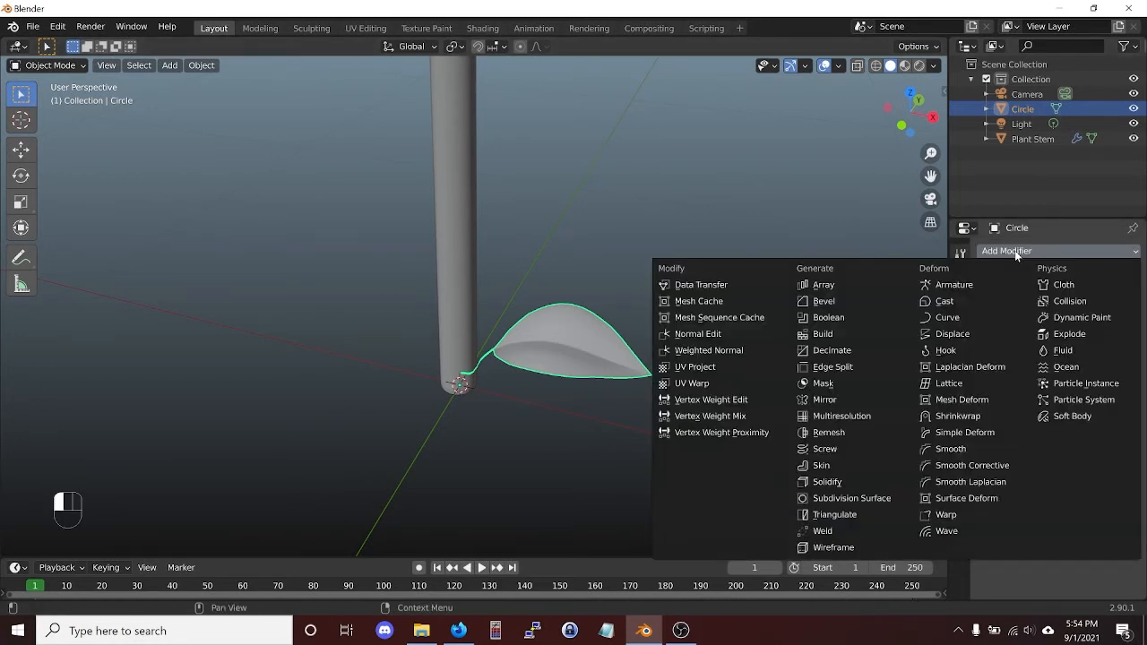
left_click(848, 481)
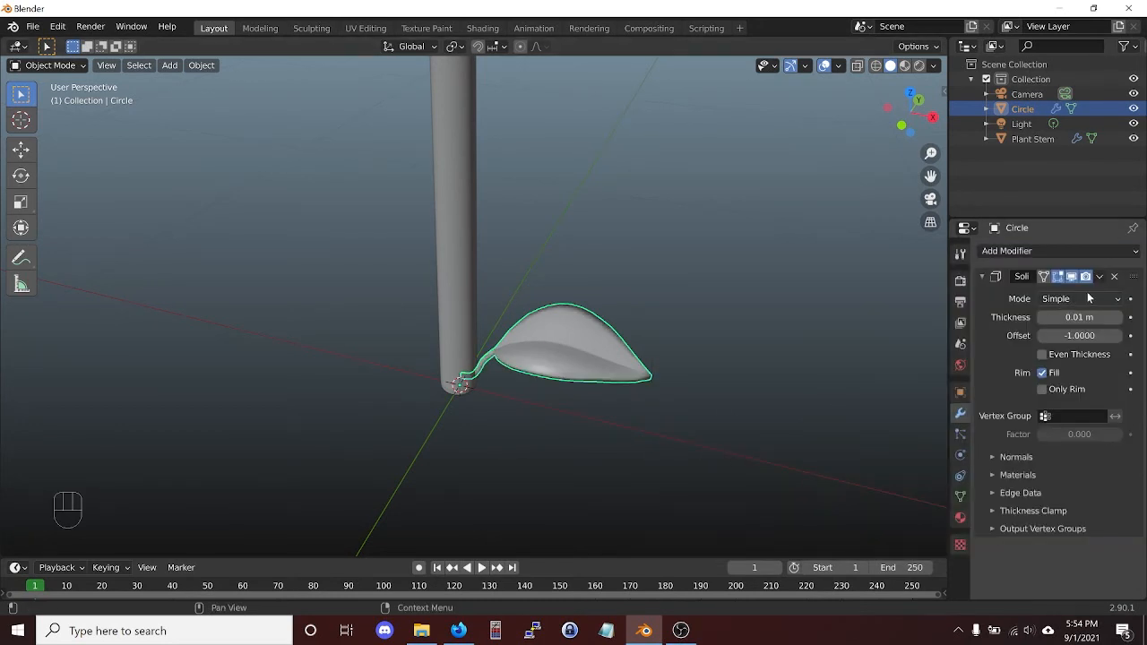
left_click(1118, 319)
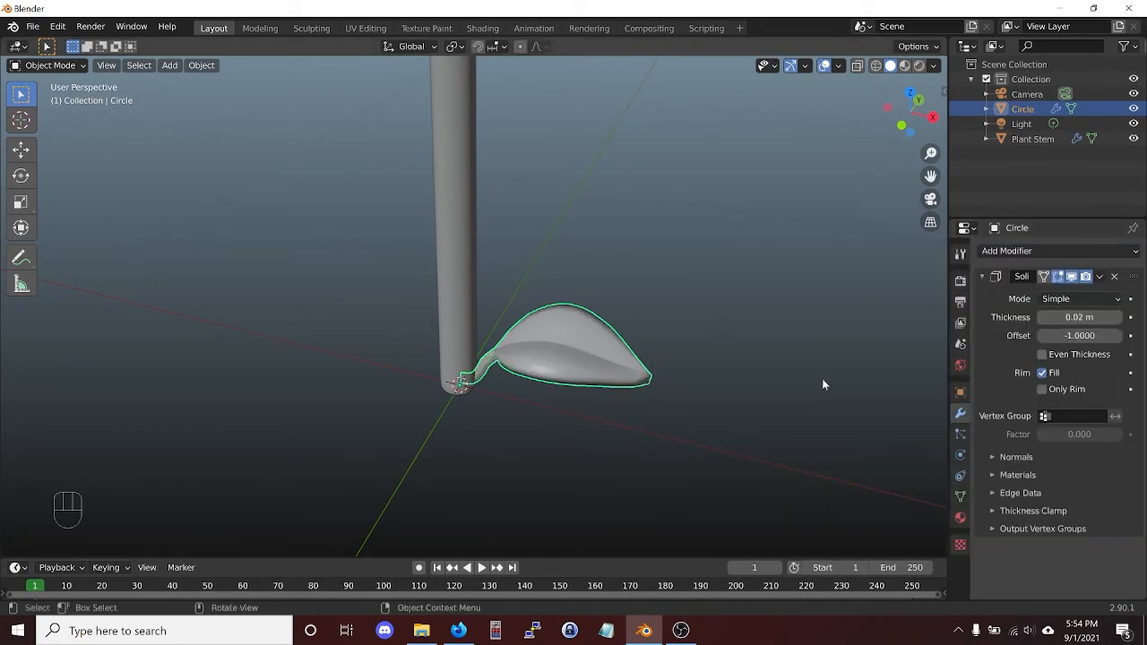
left_click(1044, 321)
middle_click_drag(744, 354, 694, 378)
middle_click_drag(627, 411, 636, 408)
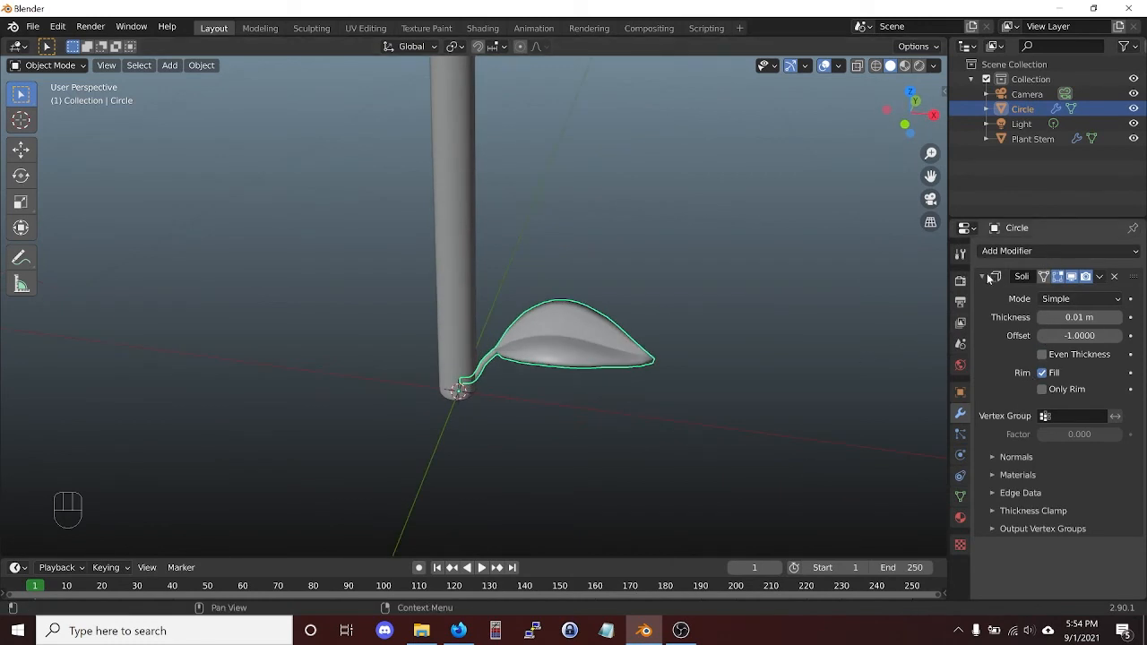
Add a Subdivision Surface modifier to the leaf with a viewport level of 2.
left_click(984, 277)
left_click(1019, 253)
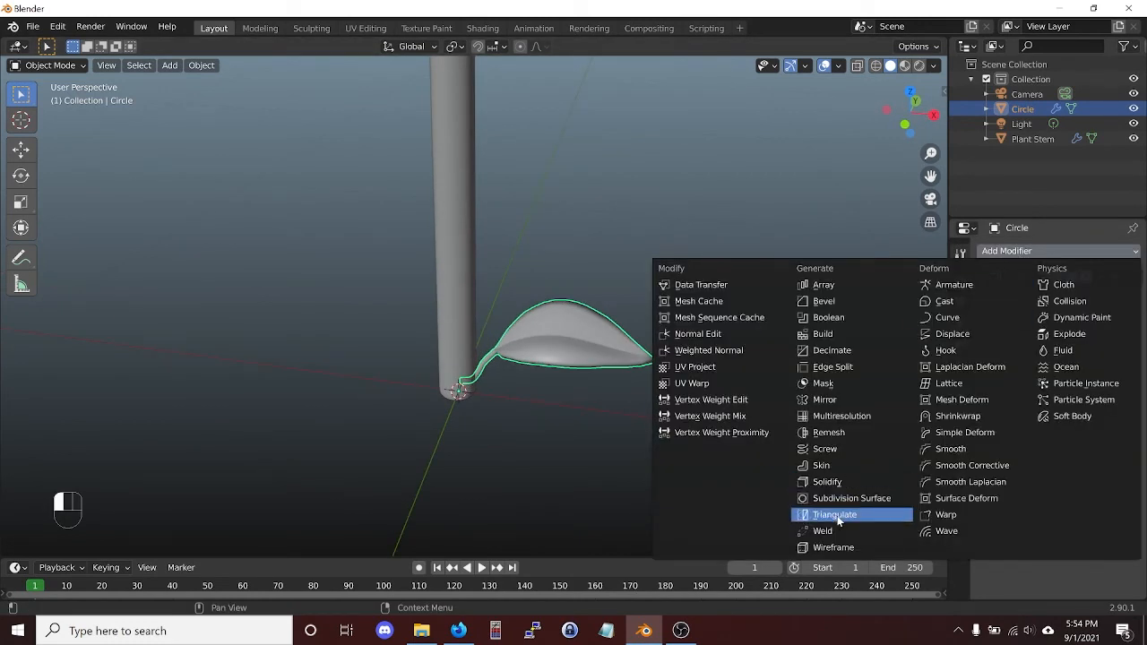
left_click(850, 500)
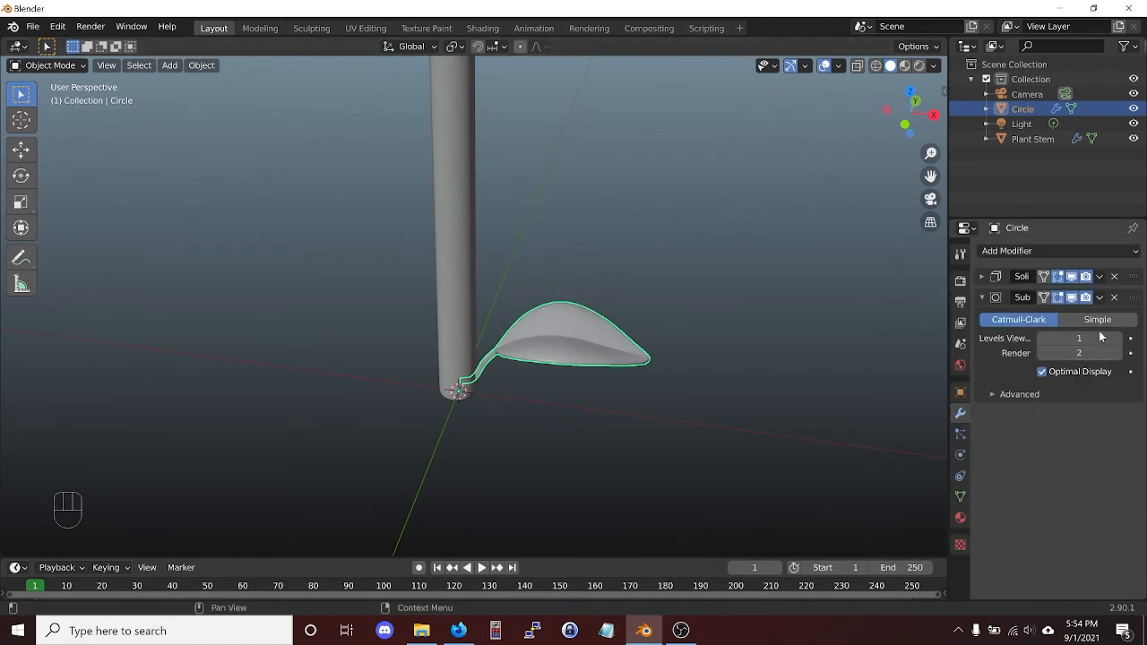
middle_click_drag(718, 377, 661, 425)
scroll(660, 421, "down", 5)
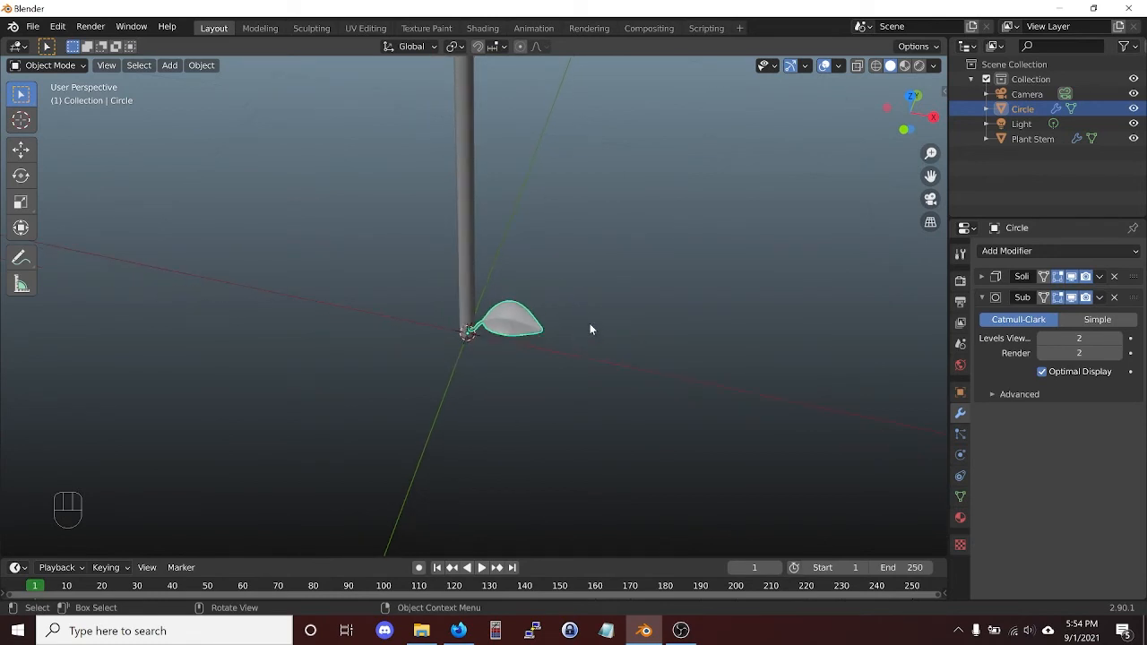
Select the whole leaf mesh, turn off proportional editing and scale it uniformly by about 1.35.
key("Tab")
key("a")
key("a")
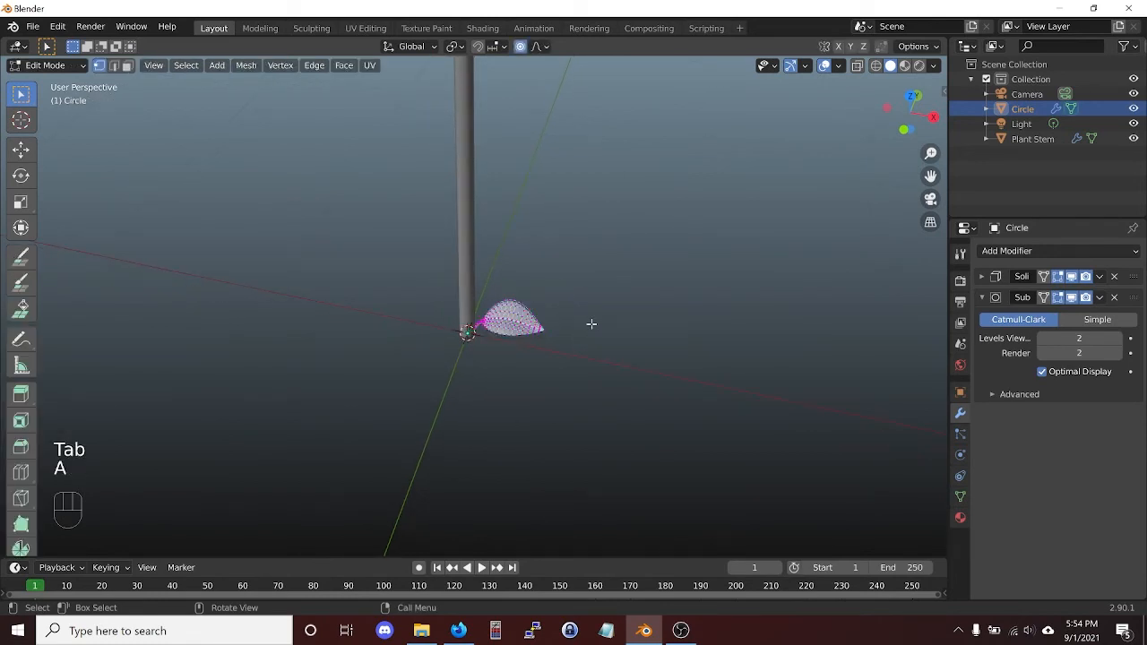
key("s")
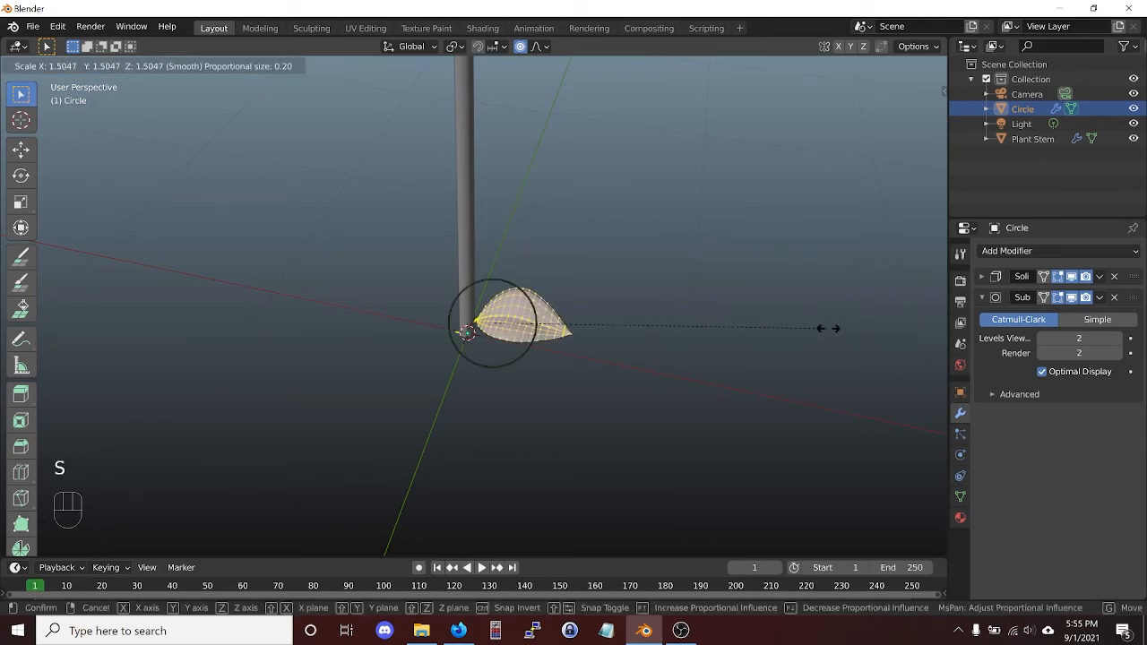
key("Escape")
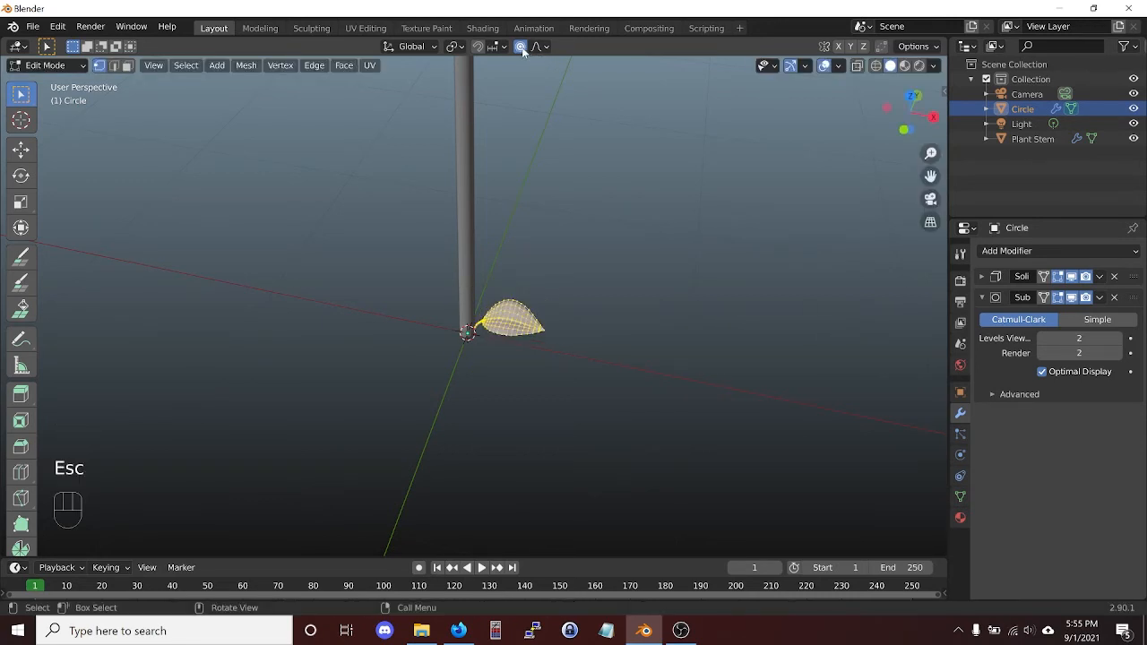
key("s")
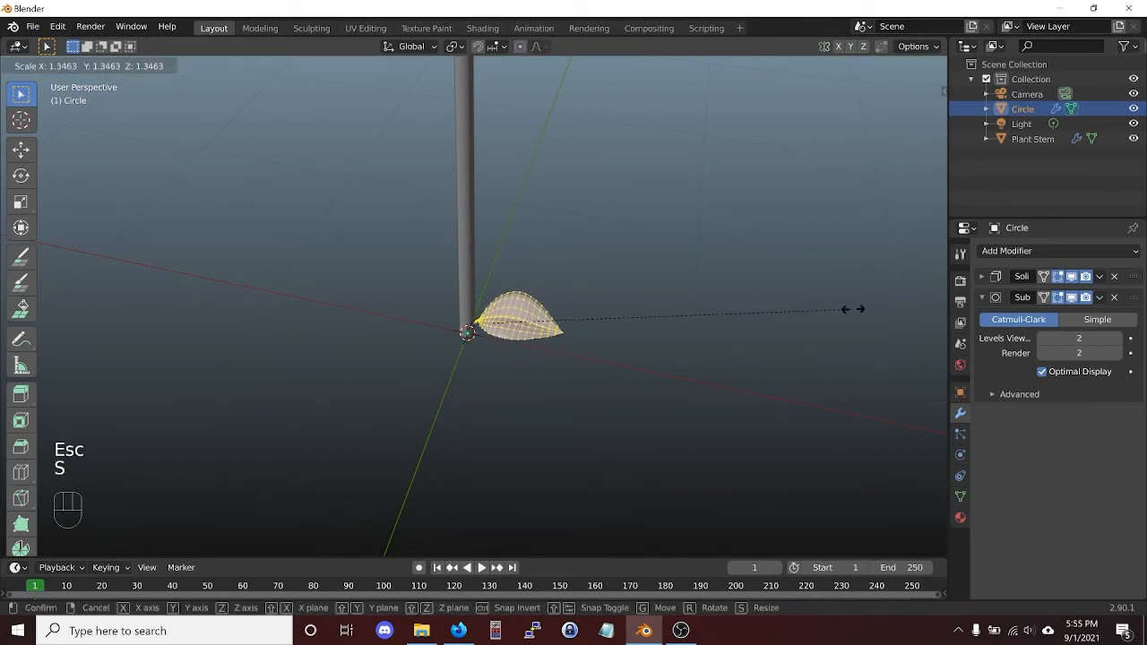
left_click(853, 308)
Move the enlarged leaf mesh about 0.036 m along X so the stalk's base sits at the stem.
key("g")
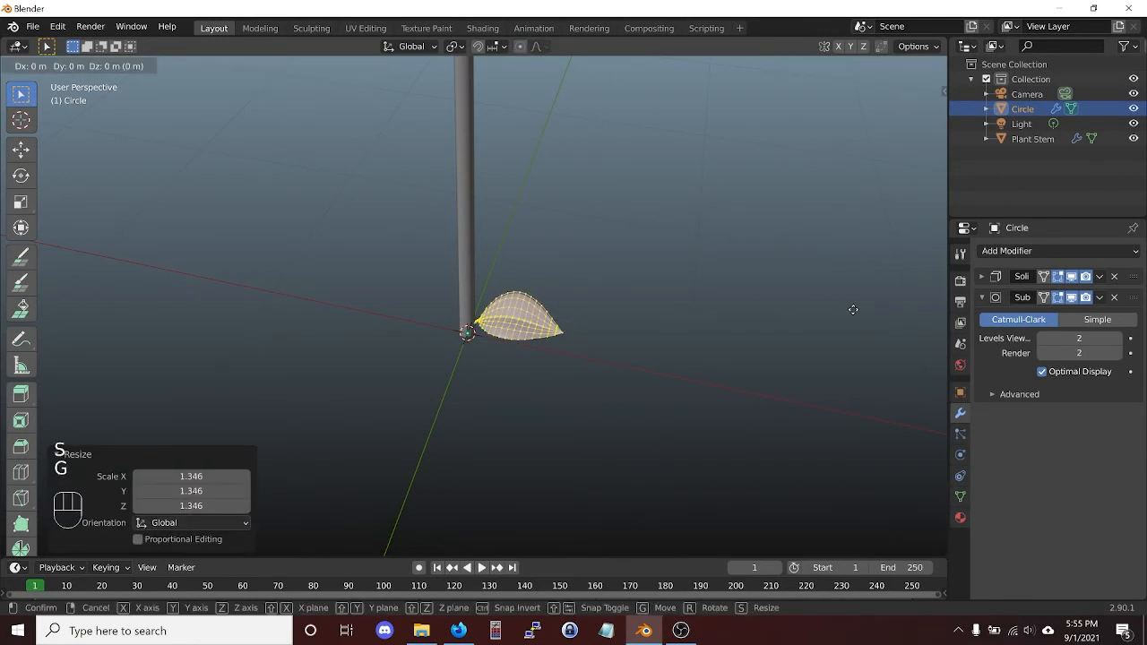
key("x")
left_click(861, 308)
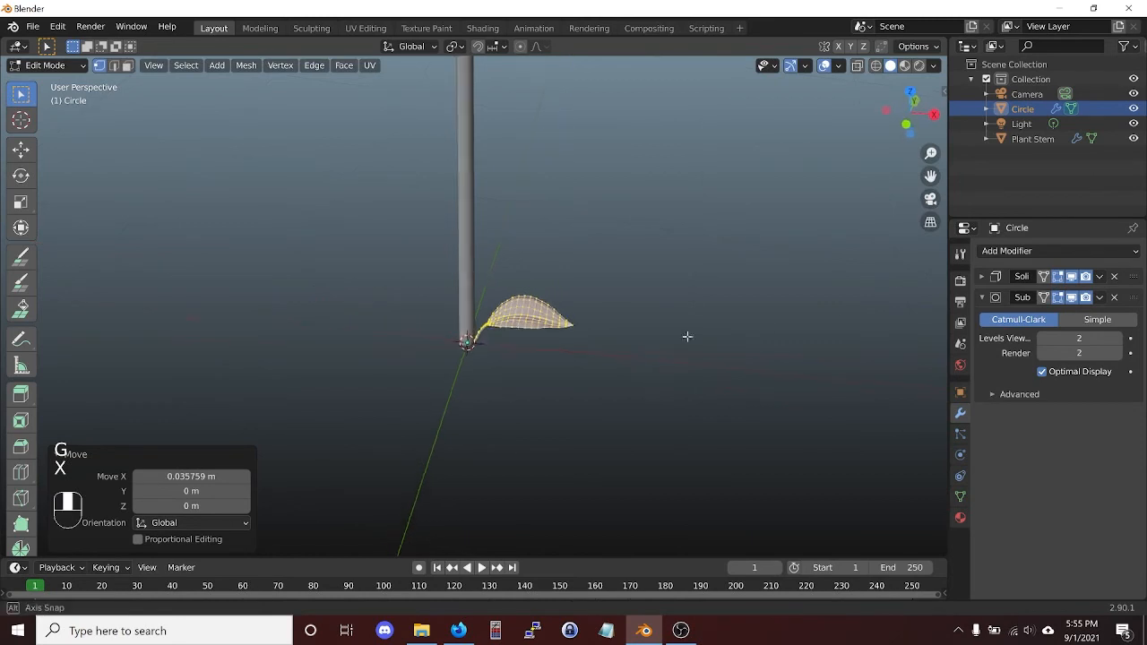
middle_click_drag(688, 336, 552, 336)
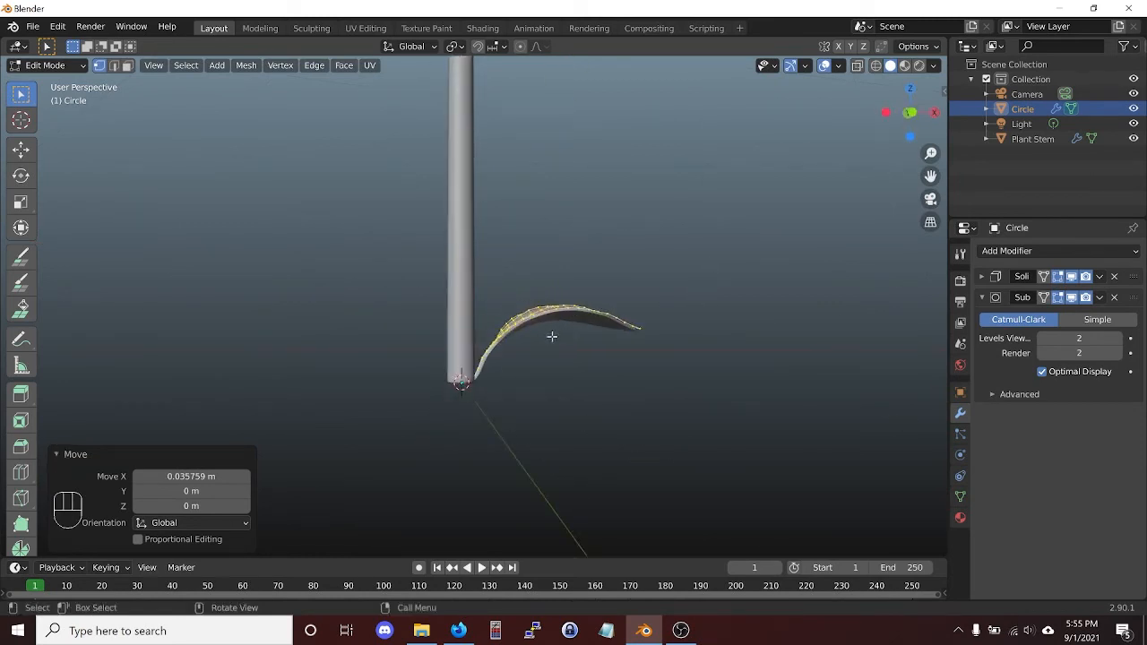
Raise the whole leaf mesh slightly along Z above the stem's base, return to Object Mode and collapse the Subdivision modifier.
key("g")
key("z")
left_click(654, 345)
middle_click_drag(653, 349, 525, 344)
key("Tab")
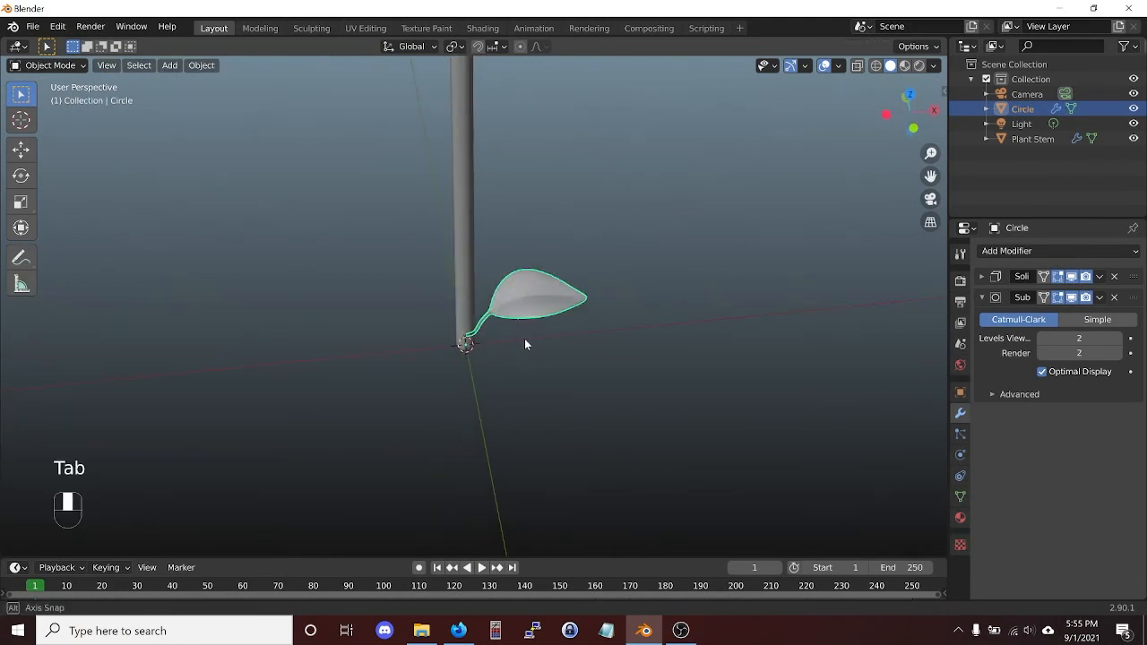
scroll(538, 286, "up", 2)
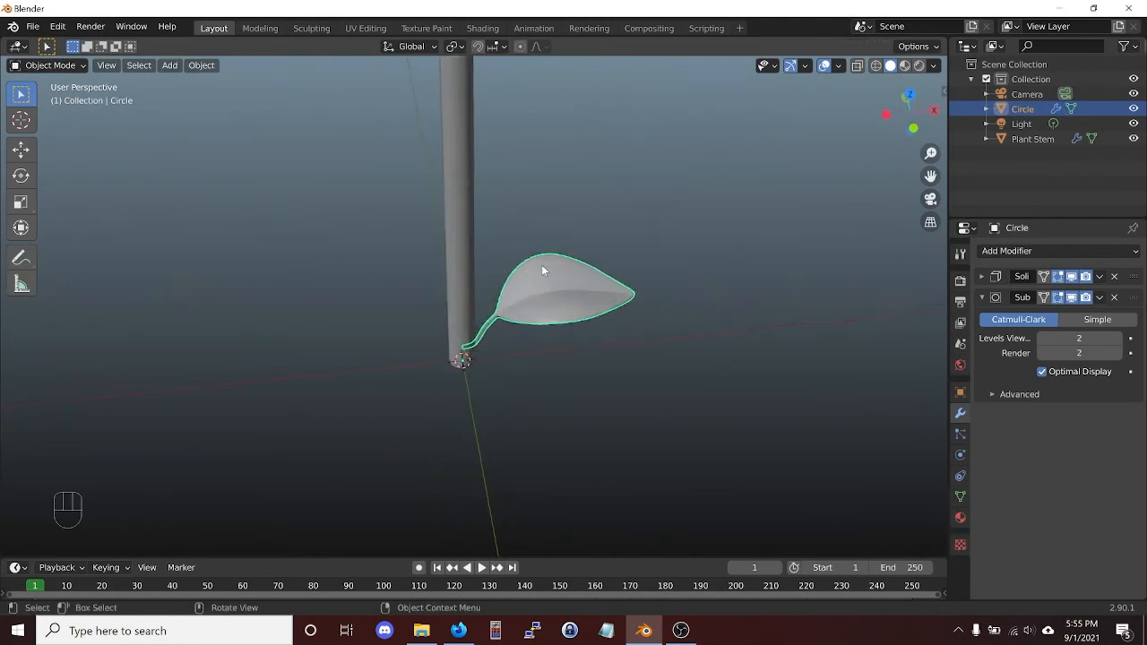
left_click(982, 297)
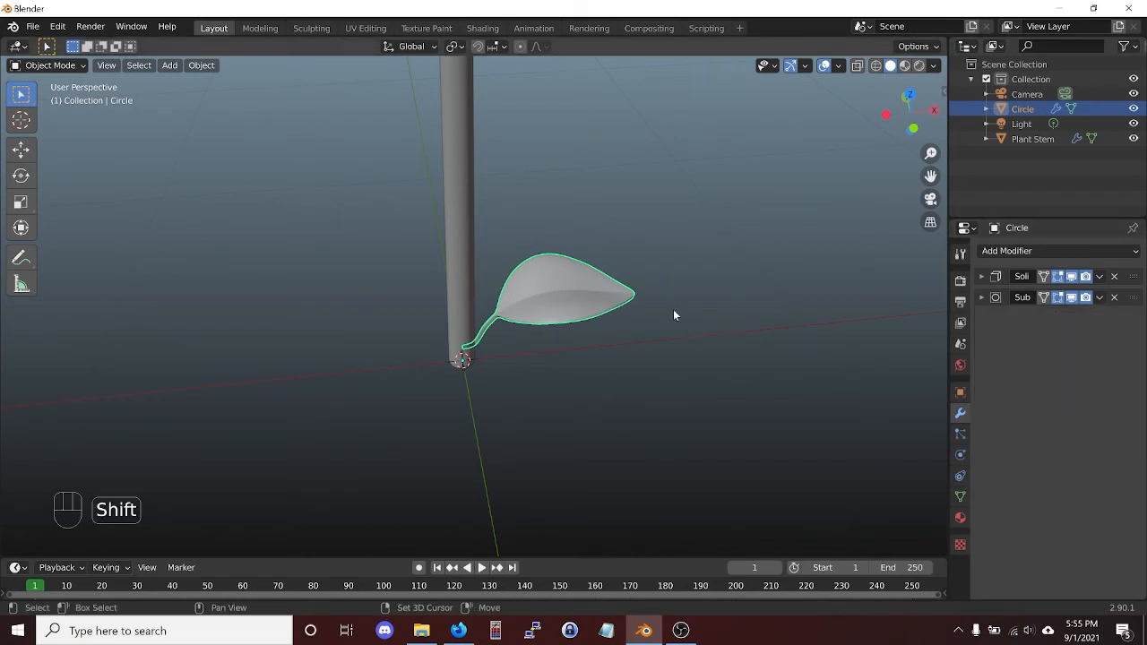
Select the whole leaf mesh and move it about 0.015 m along X, keeping the stalk's end just inside the stem.
key("shift")
middle_click_drag(601, 295, 494, 327)
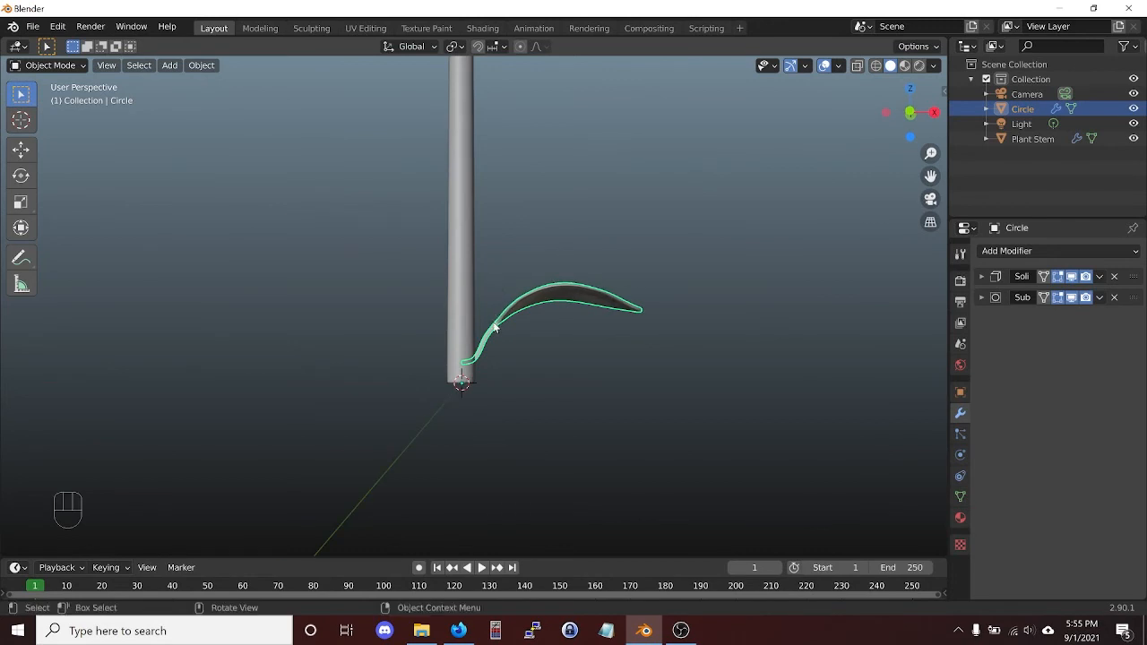
key("KP_1")
scroll(492, 336, "up", 3)
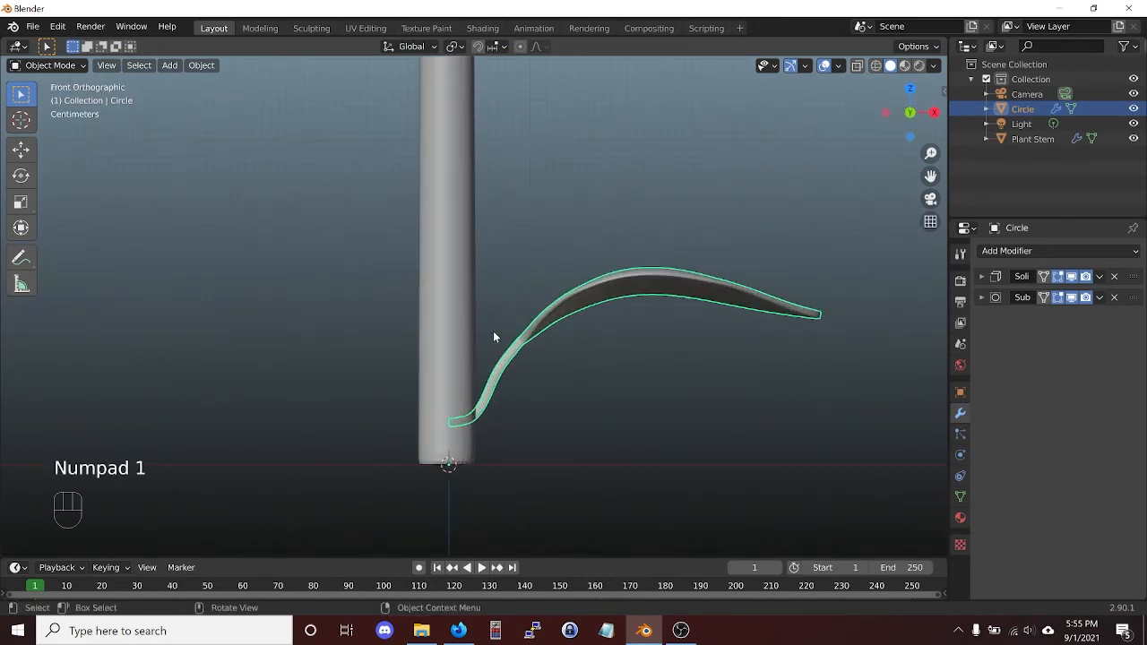
key("Tab")
key("a")
key("a")
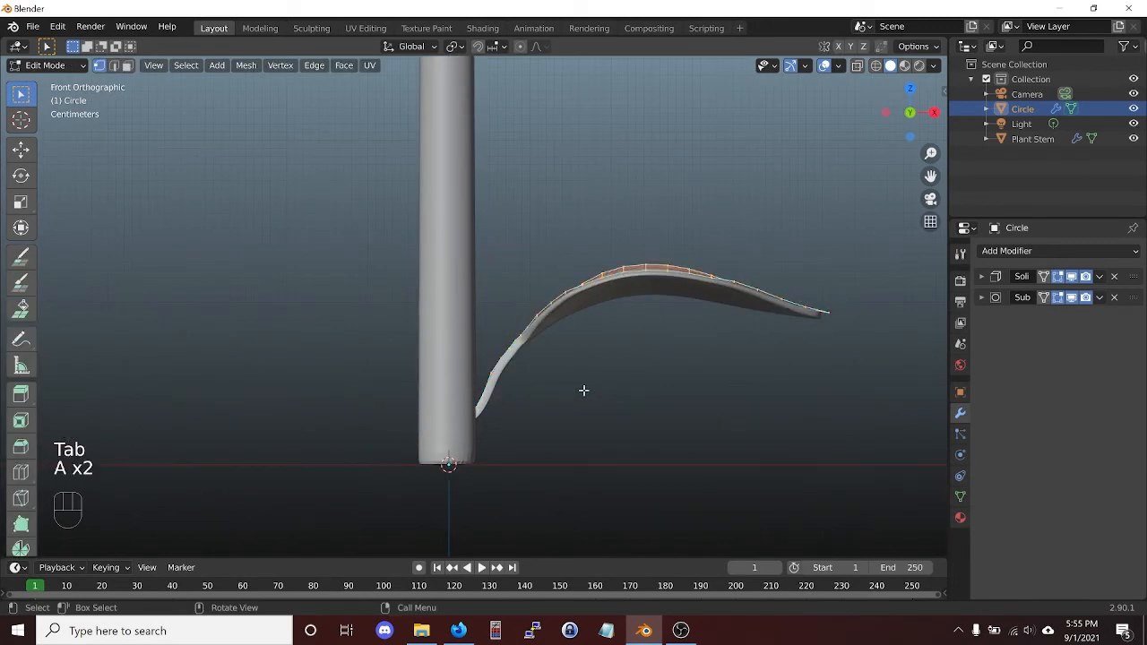
key("shift+z")
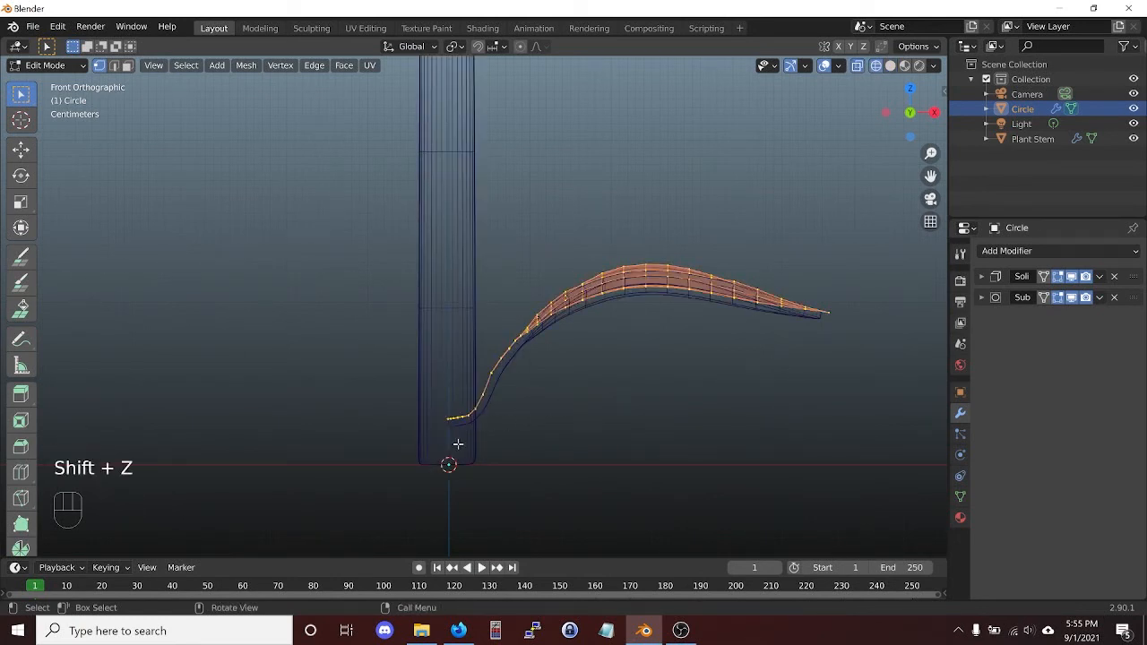
key("g")
key("x")
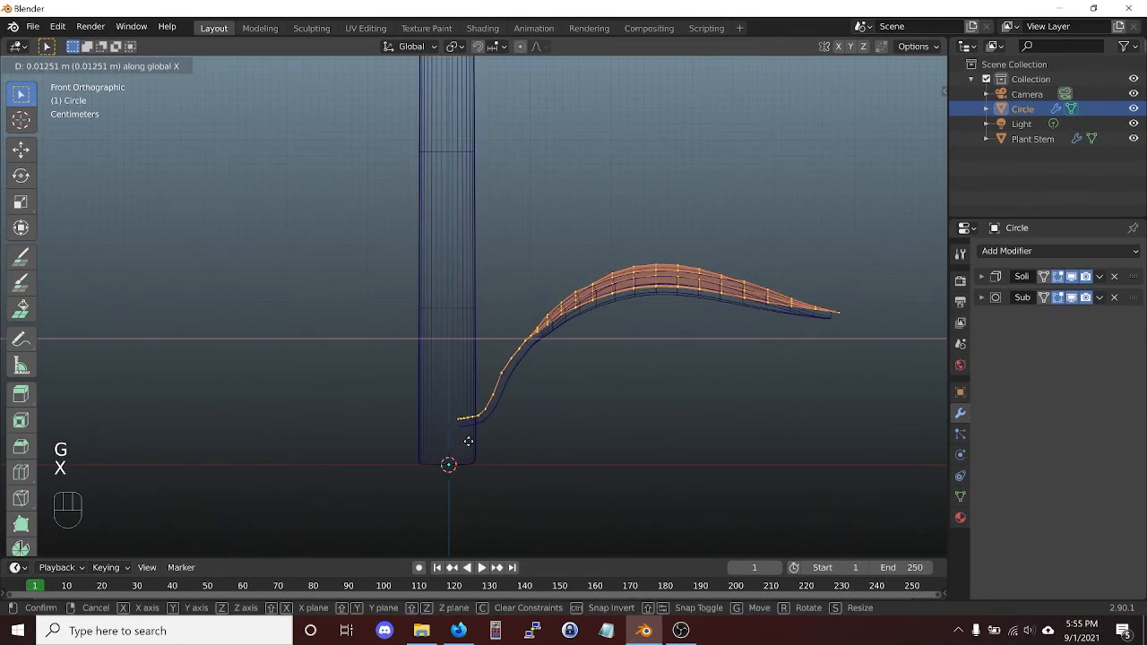
left_click(470, 441)
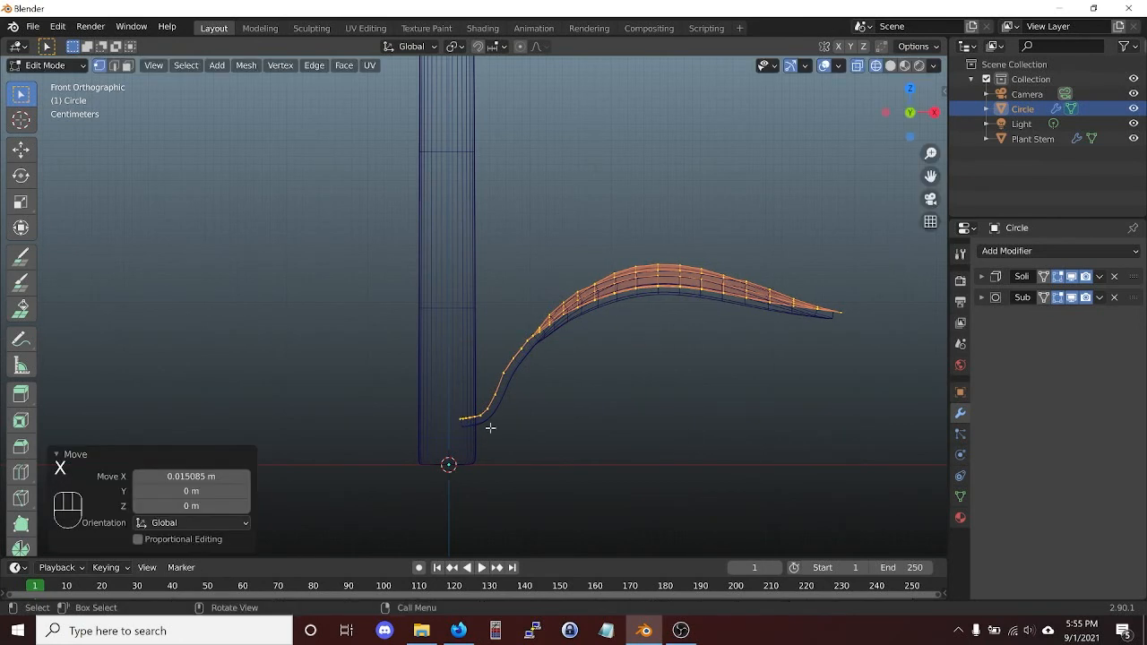
key("shift+z")
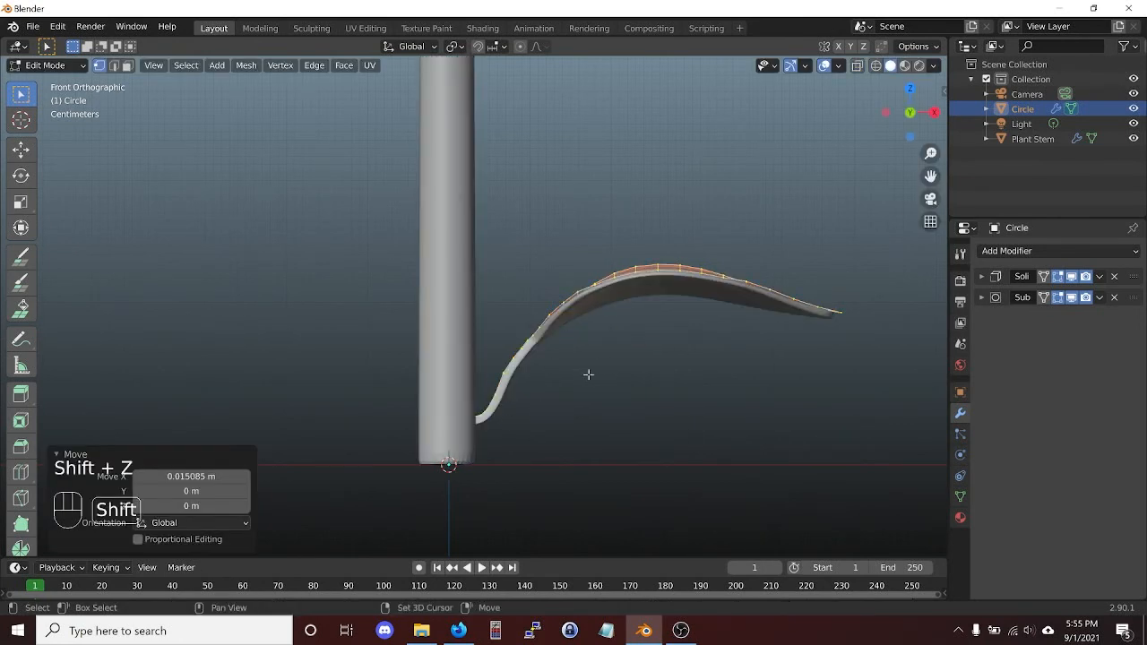
key("Tab")
middle_click_drag(589, 380, 579, 420)
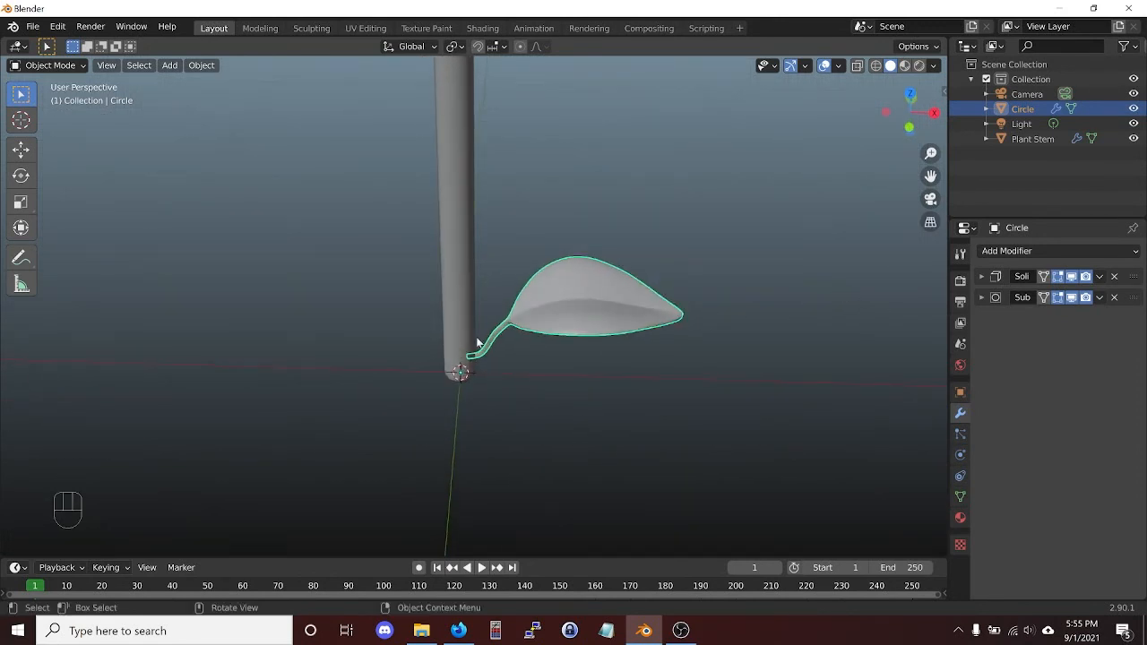
Rename the leaf object as "Leaf".
key("shift+a")
mouse_move(517, 333)
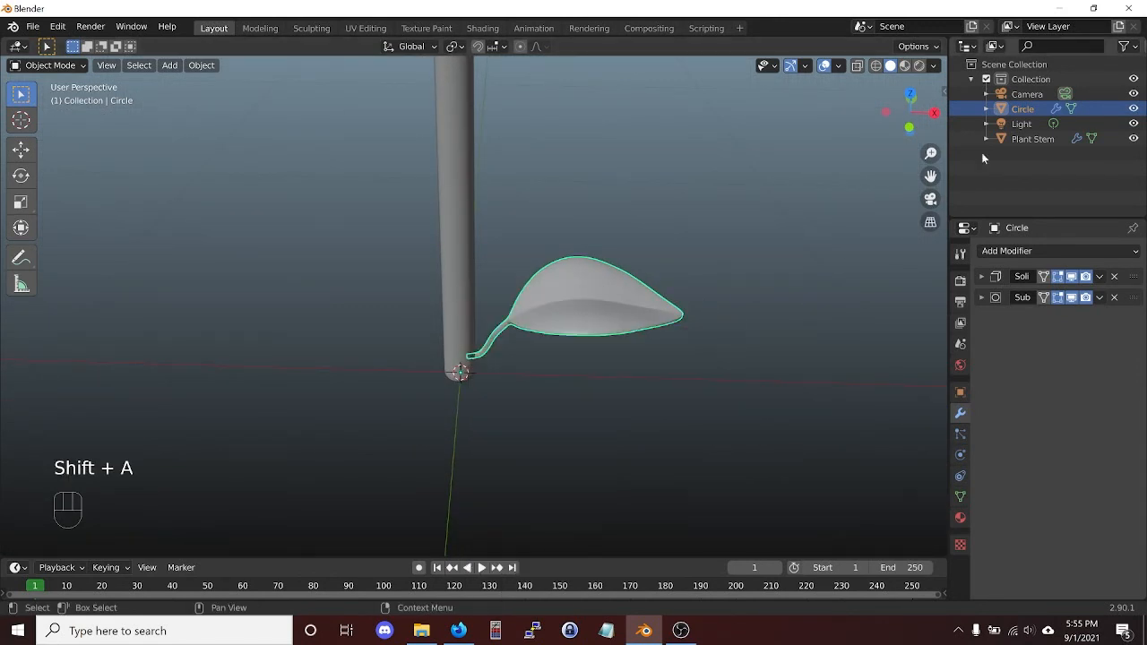
double_click(1021, 108)
type("Leaf")
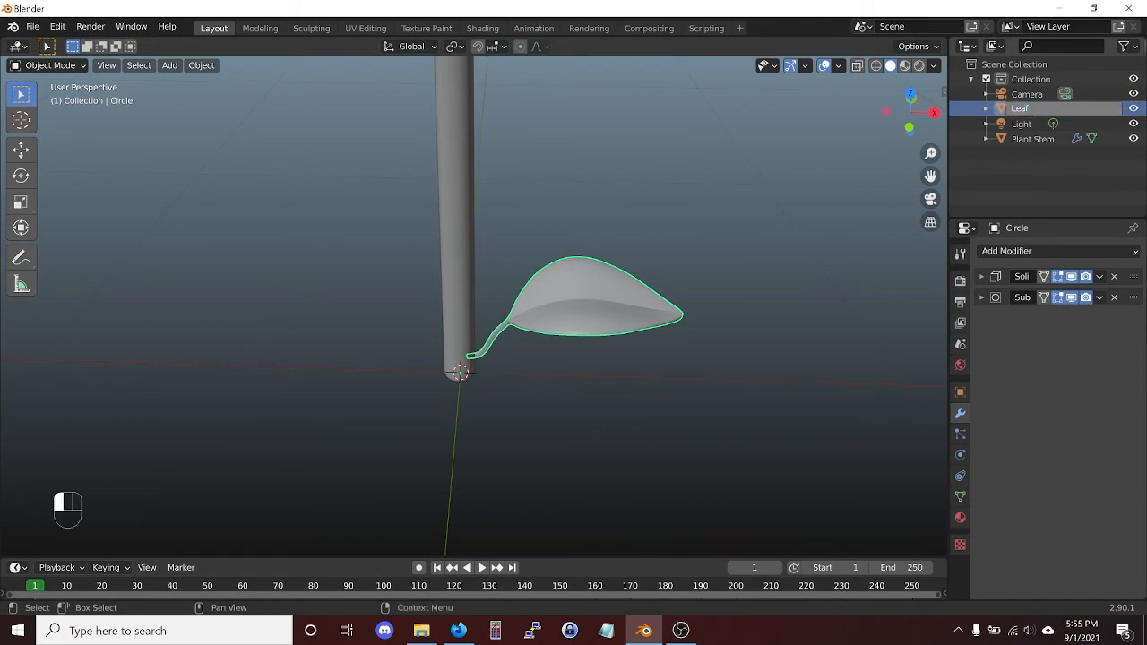
key("Return")
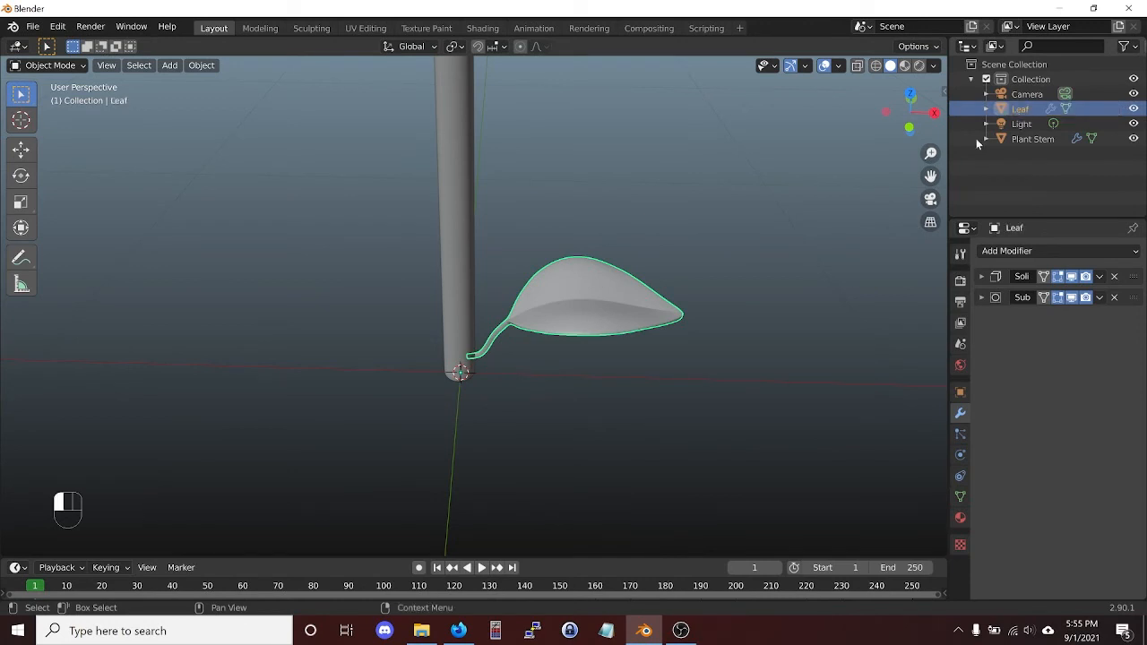
Add a sphere empty of 1 m radius at the world origin and name it "Leaf Controller".
key("shift+a")
mouse_move(597, 251)
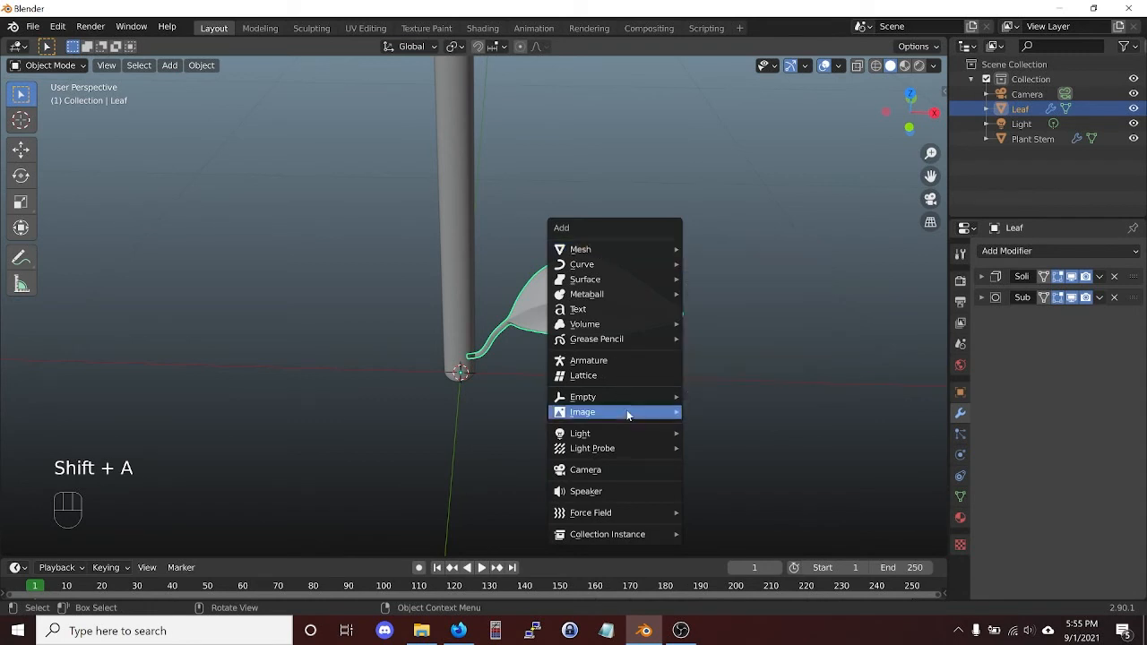
mouse_move(627, 400)
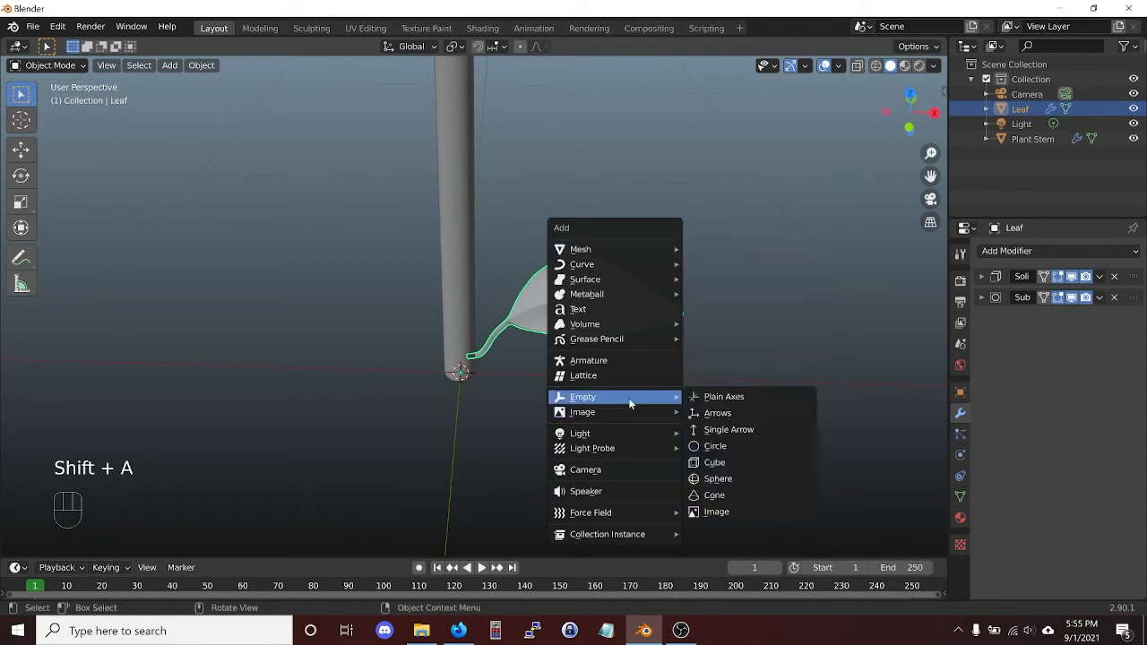
left_click(739, 482)
middle_click_drag(556, 413, 551, 405)
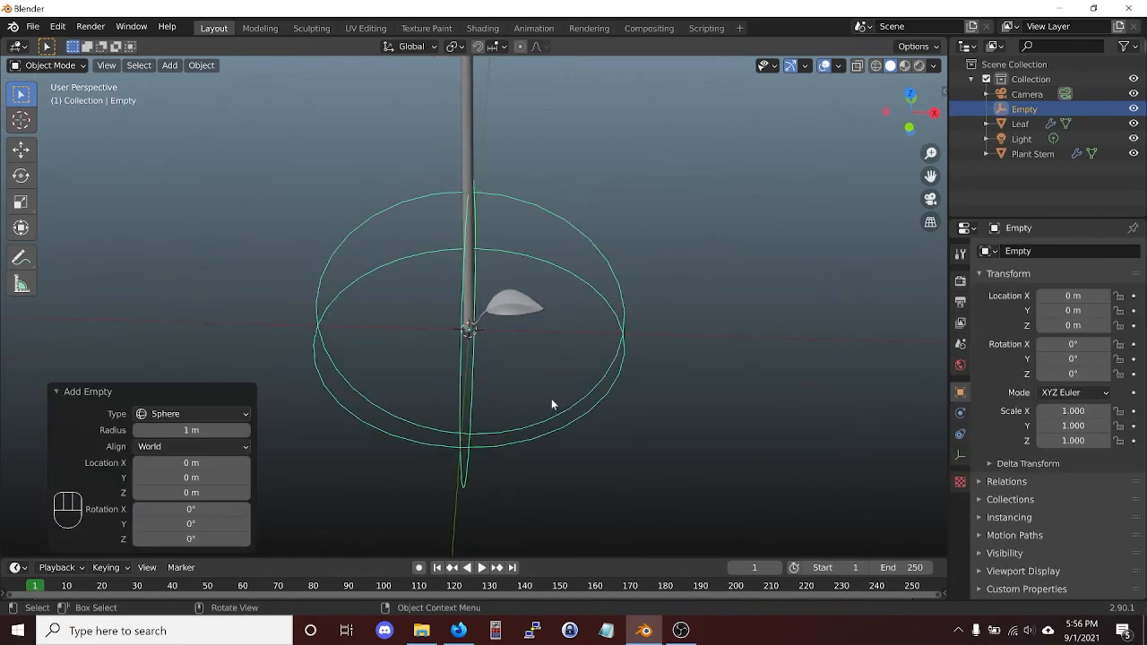
double_click(1025, 108)
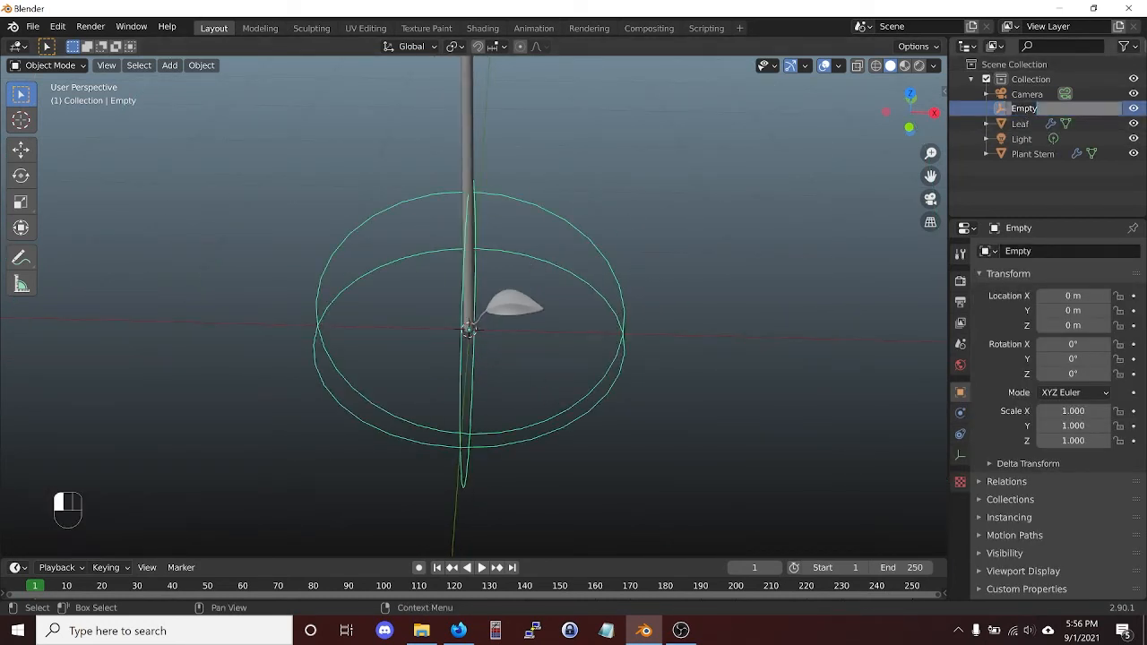
type("Leaf C")
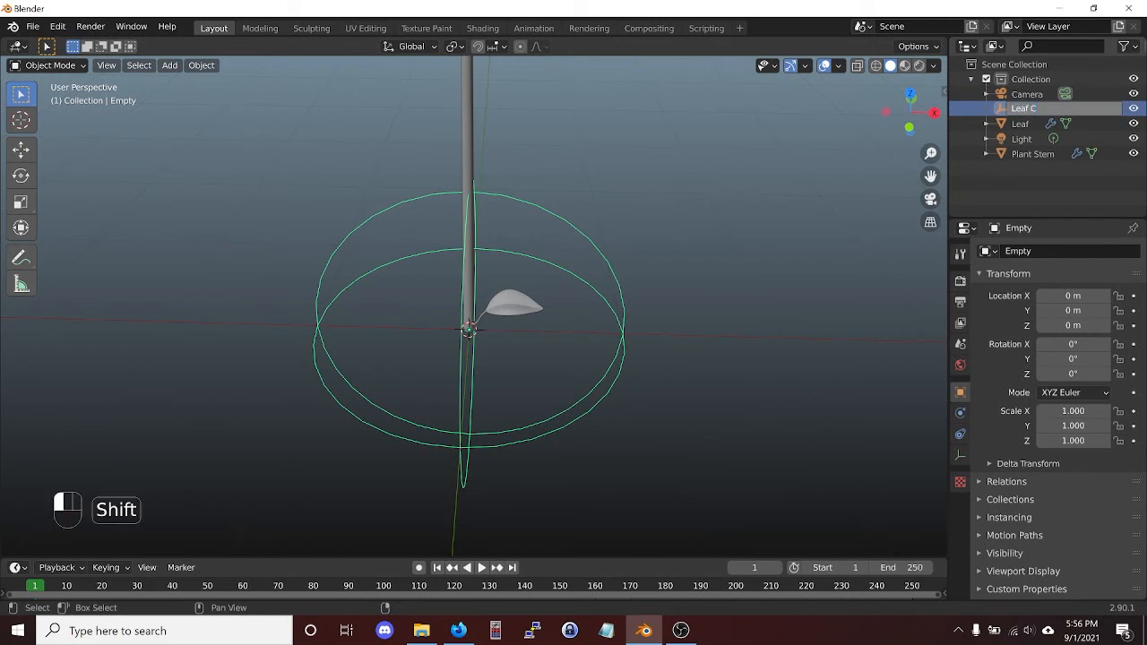
type("ontroller")
key("Return")
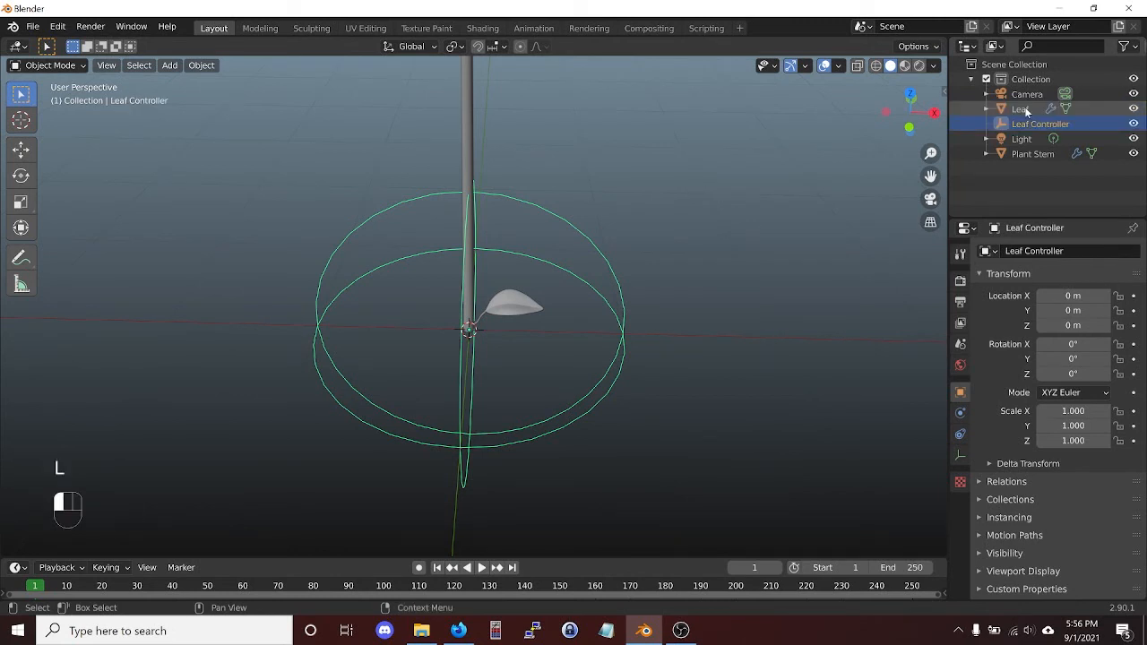
Add an Array modifier to the leaf, disabling Relative Offset and using Leaf Controller as the Object Offset.
left_click(523, 315)
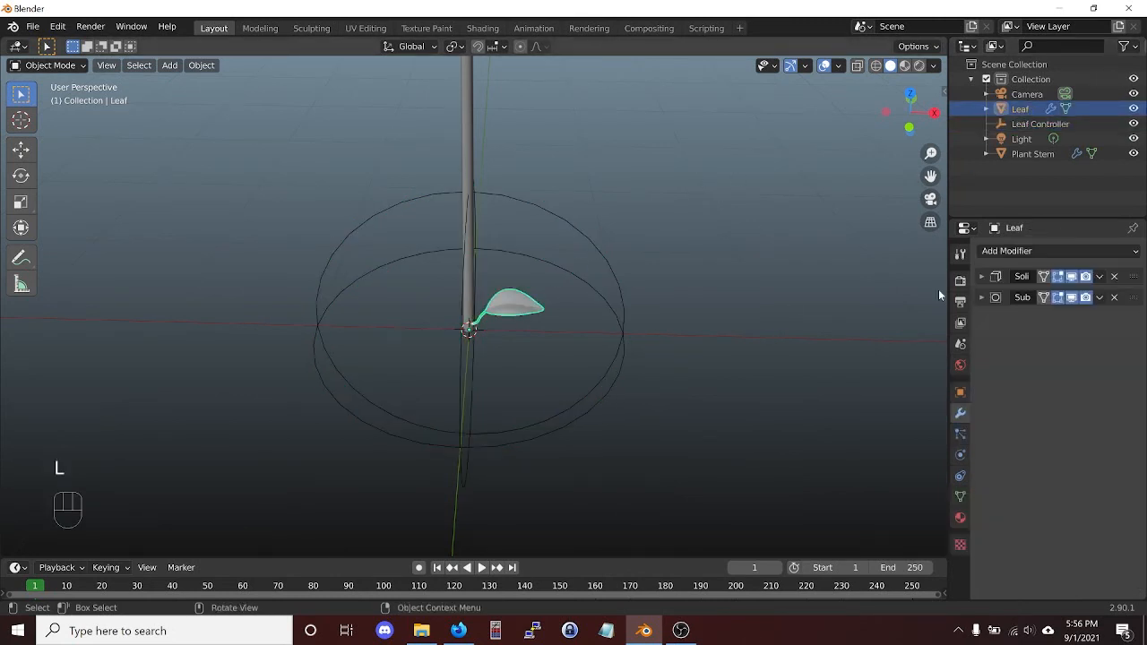
left_click(996, 254)
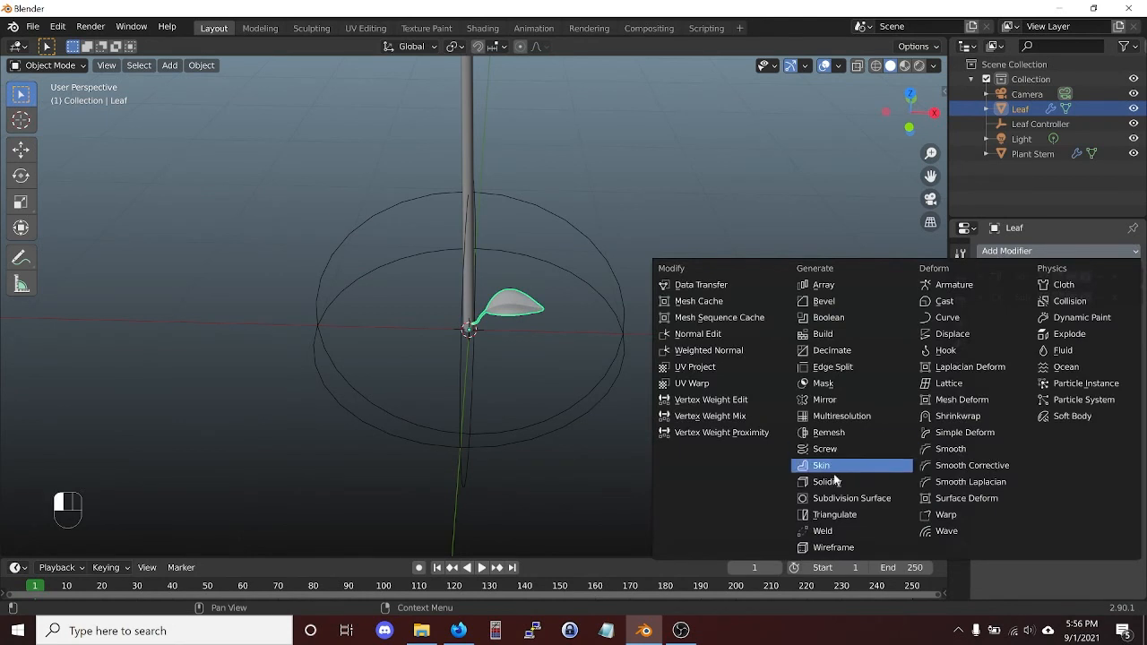
left_click(837, 285)
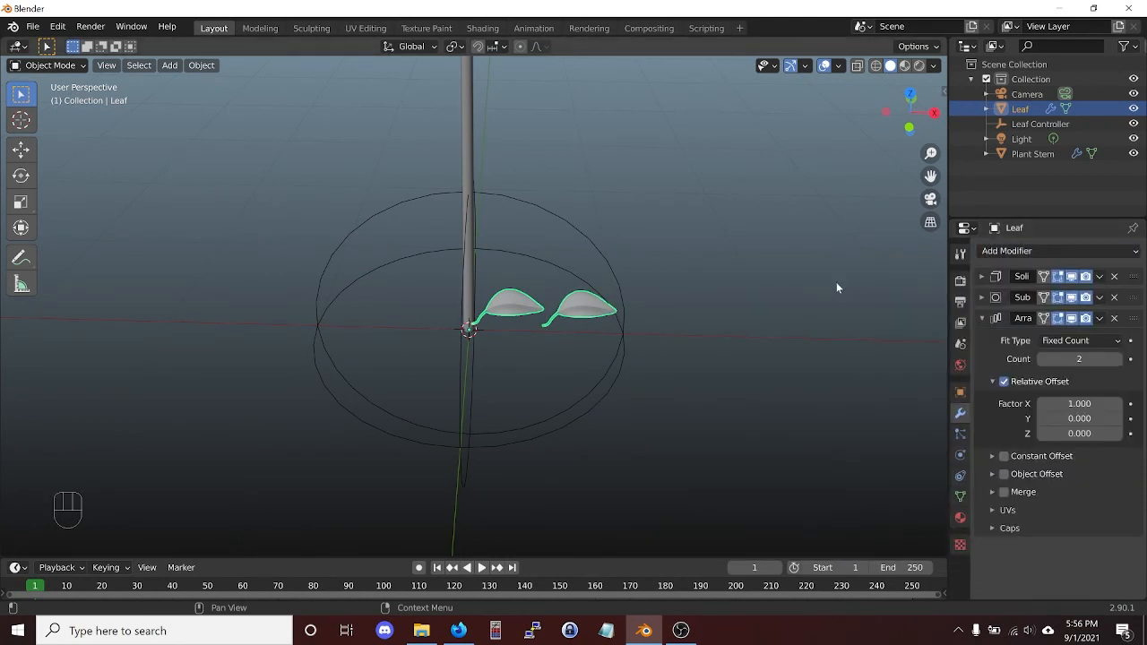
left_click(1005, 381)
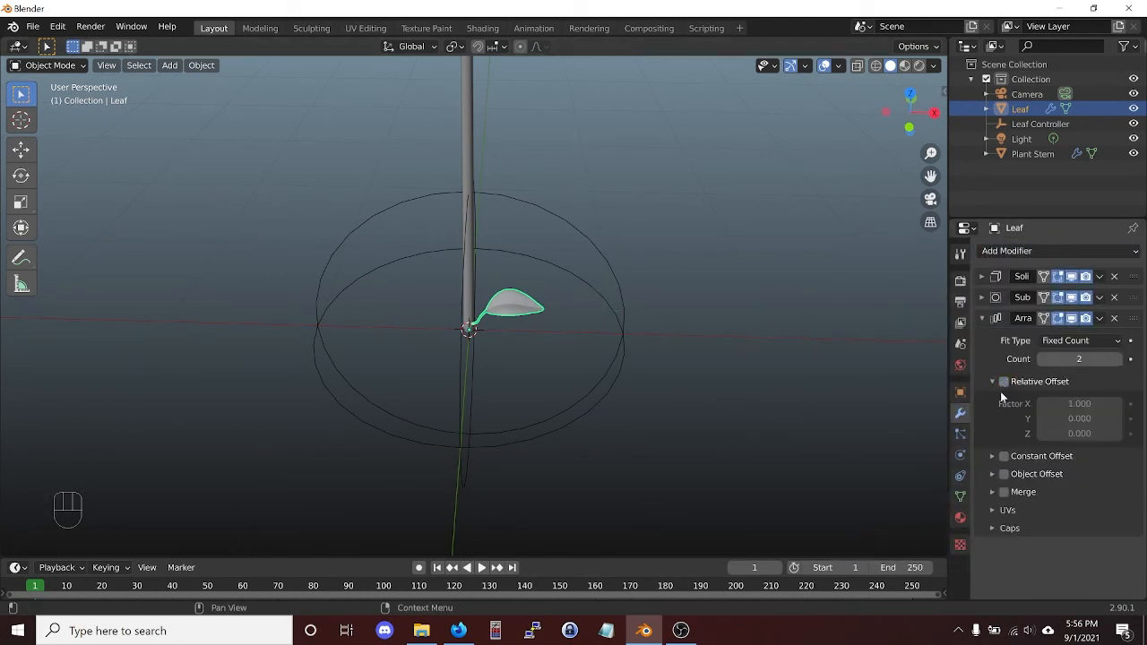
left_click(991, 474)
left_click(1057, 498)
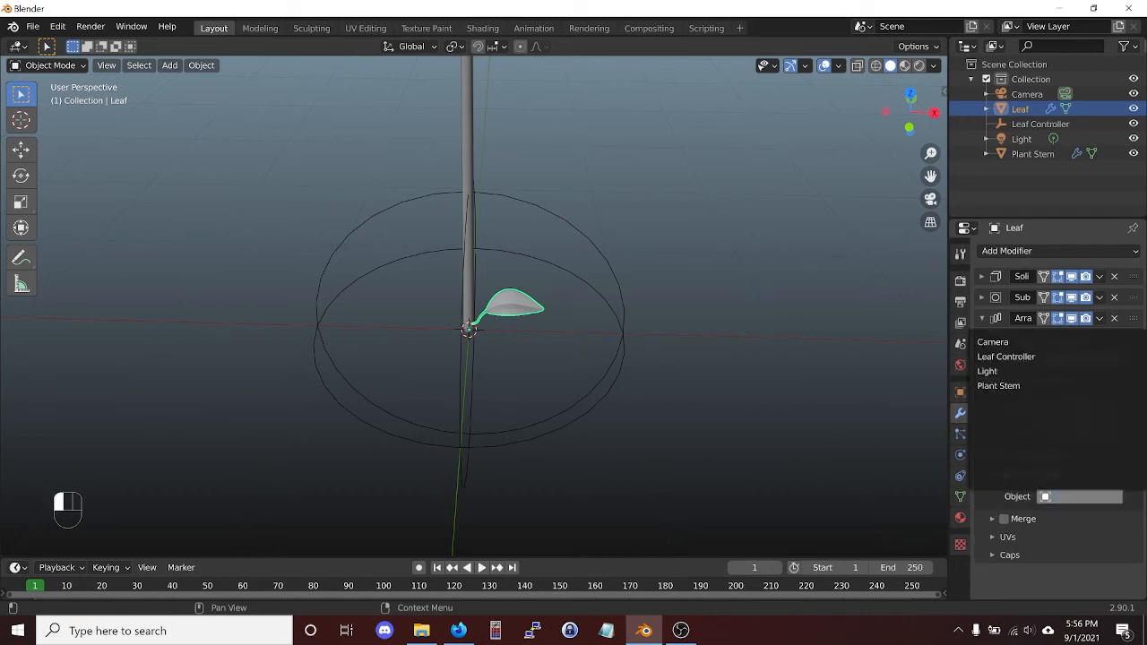
left_click(1006, 357)
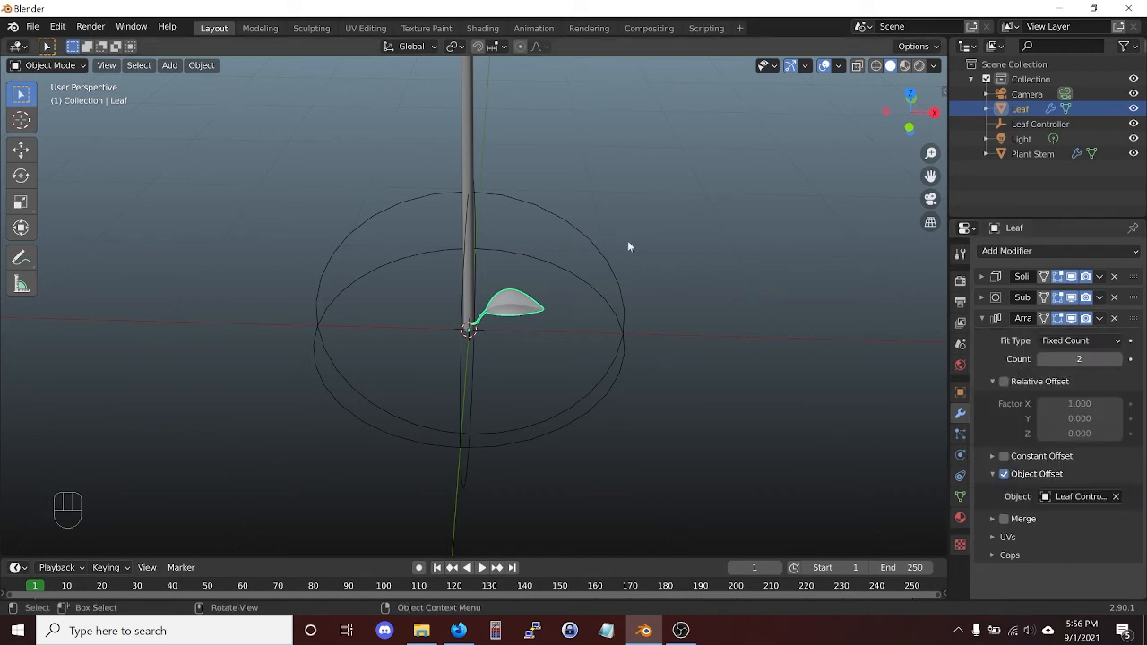
Set the leaf array's count to 25 and select the Leaf Controller empty.
left_click(570, 225)
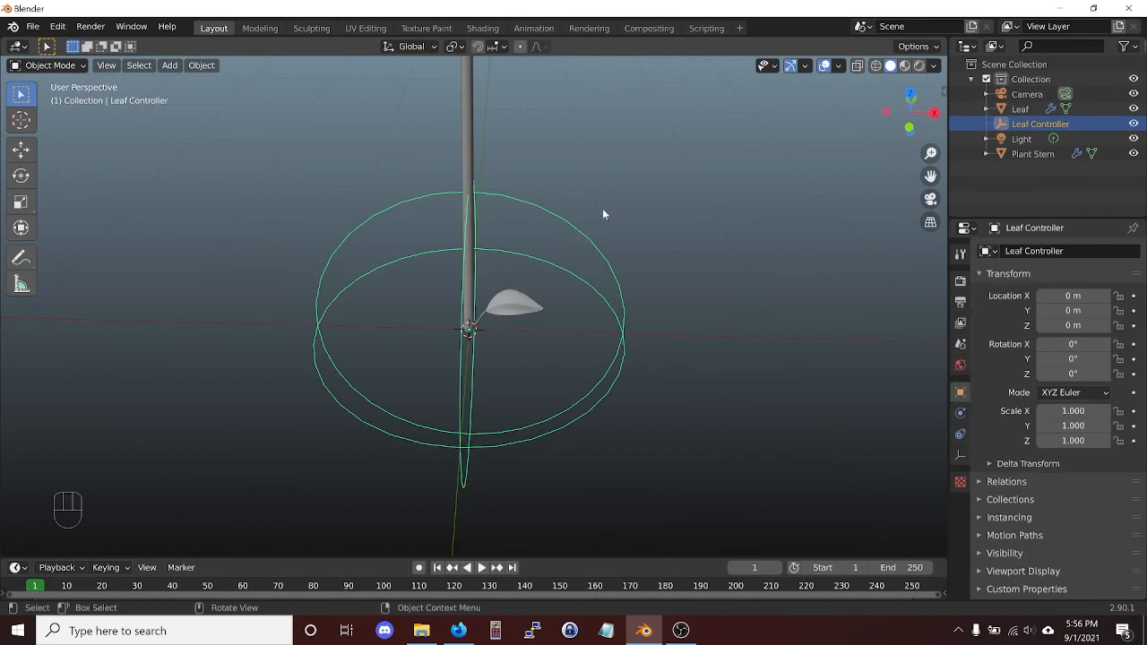
scroll(605, 212, "down", 1)
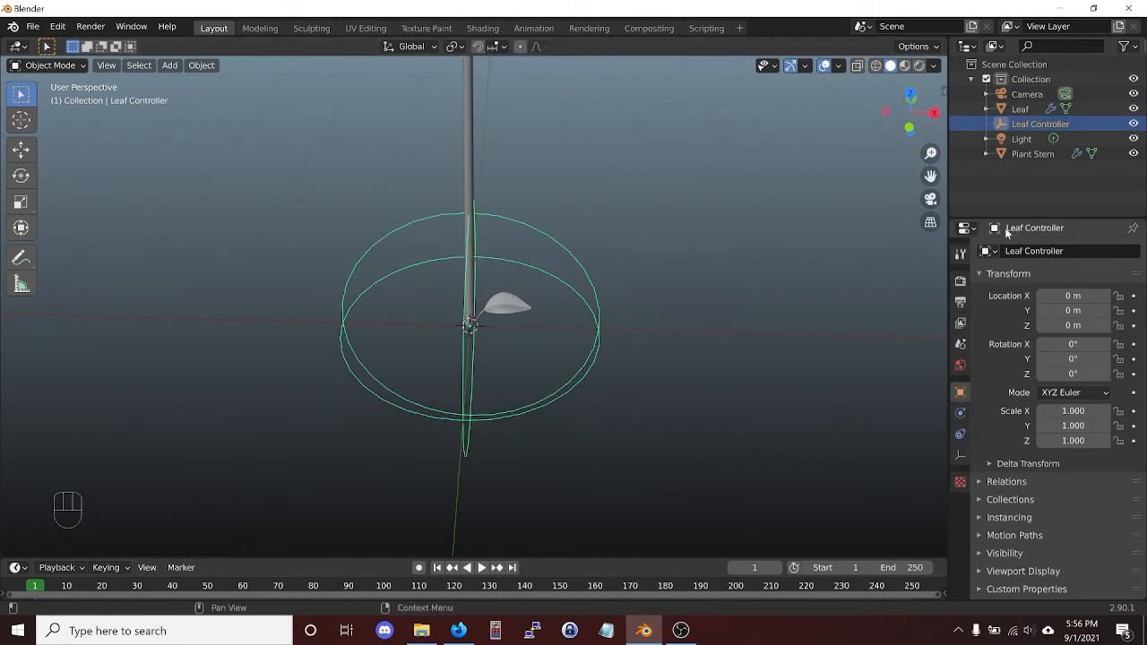
left_click(524, 303)
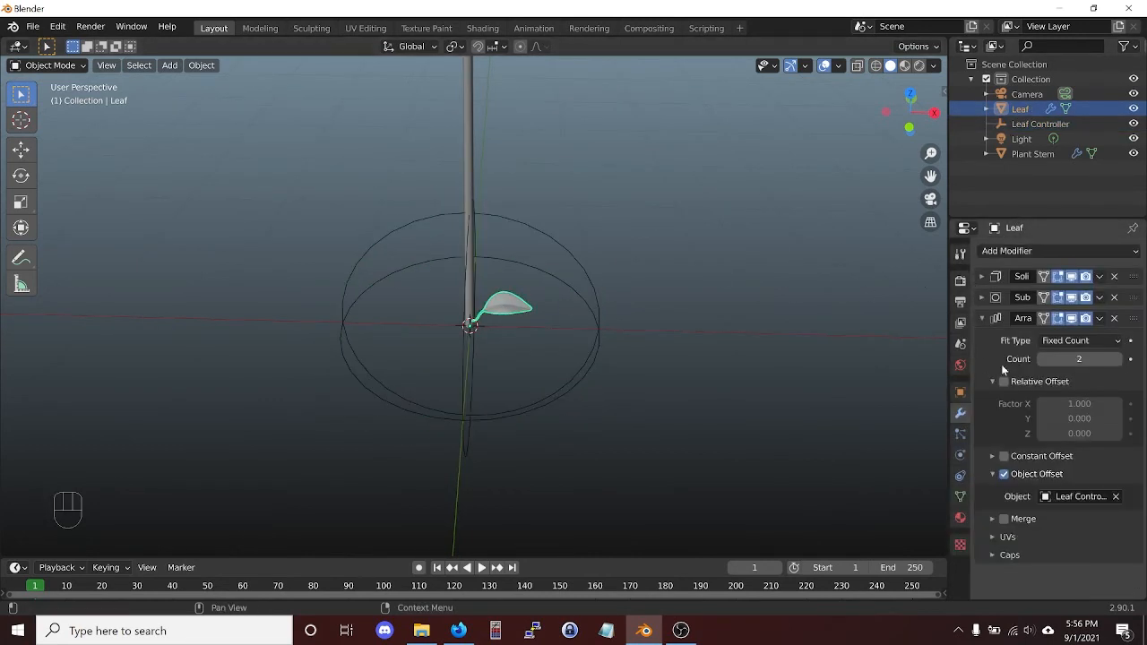
left_click(1075, 358)
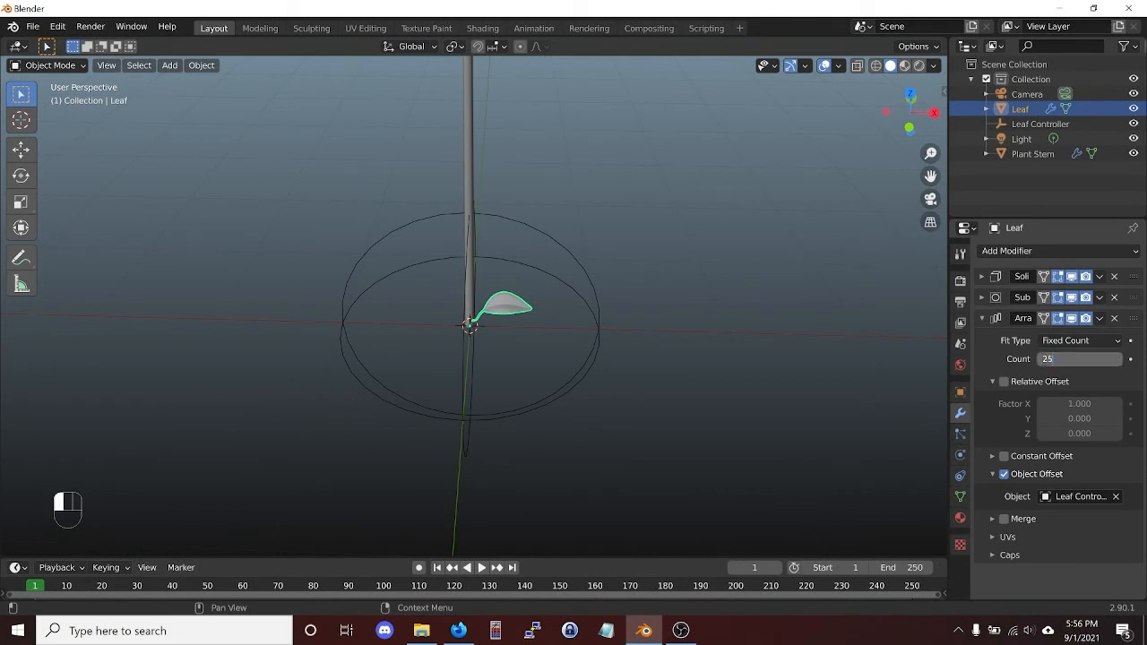
left_click(527, 222)
scroll(654, 212, "down", 2)
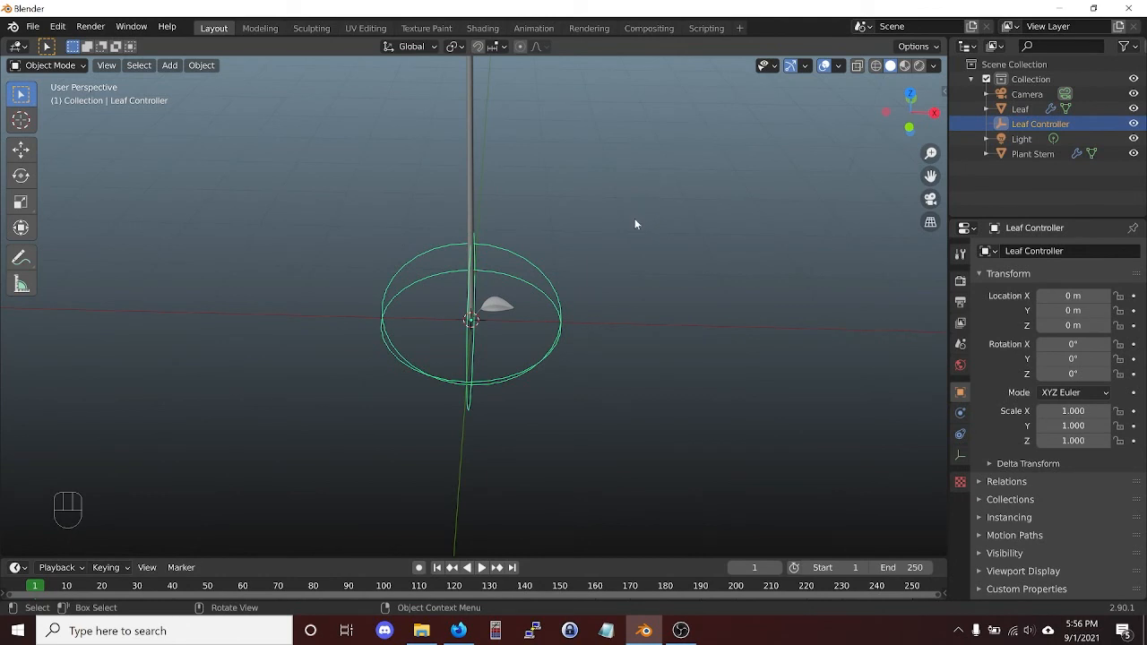
key("r")
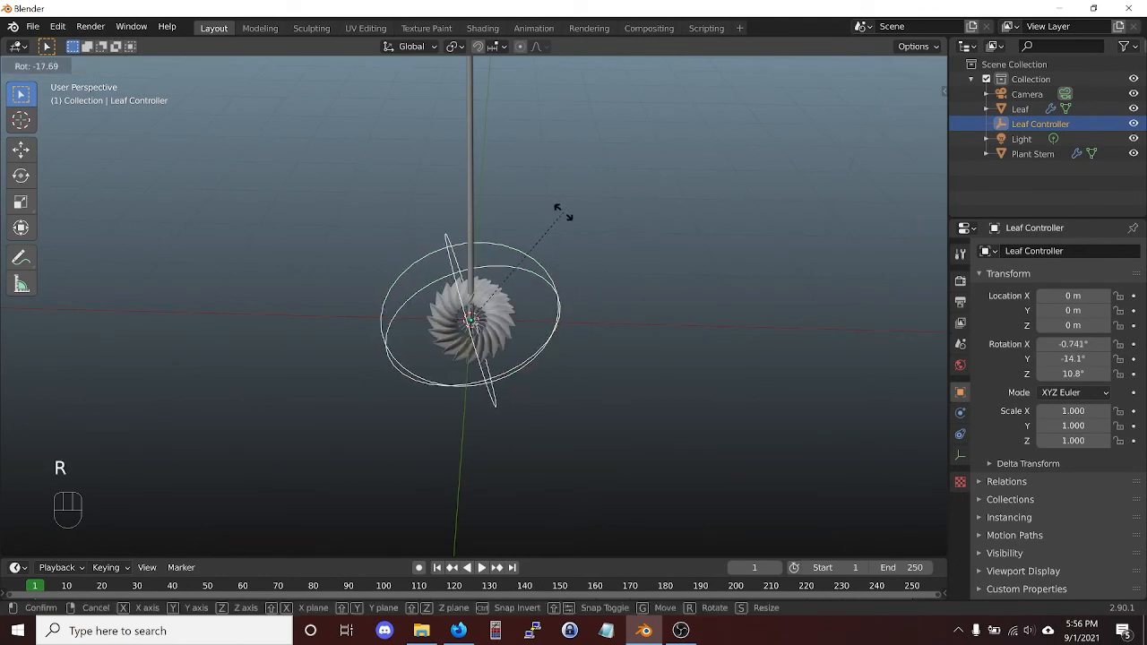
key("z")
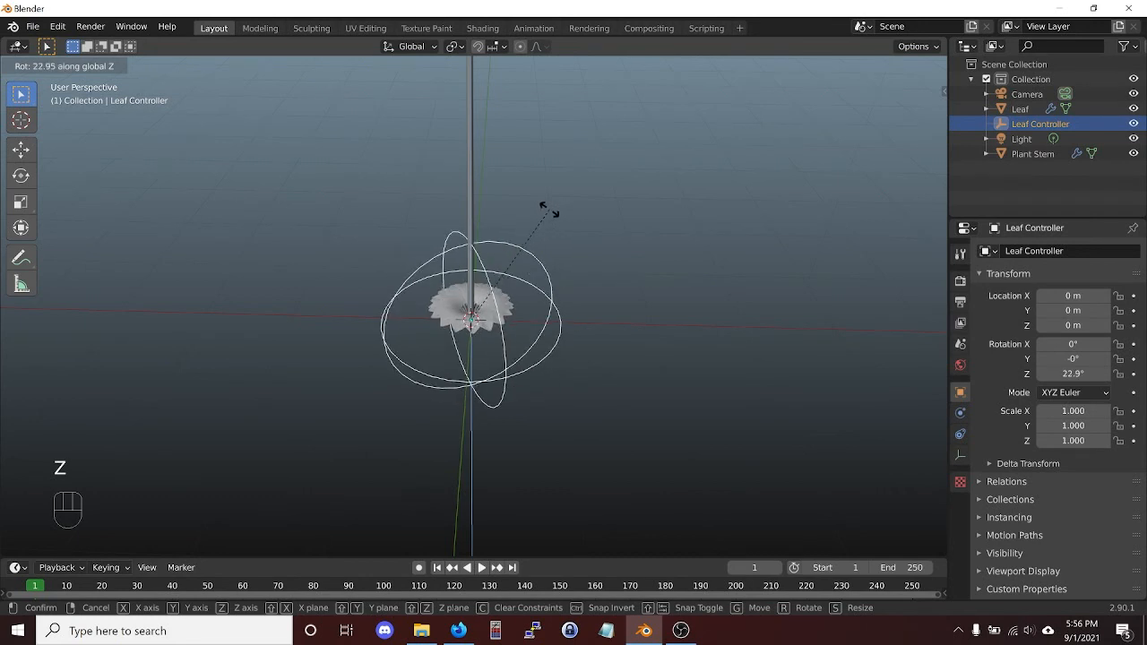
key("Escape")
Move the Leaf Controller empty up about 0.17 m along the global Z axis.
scroll(563, 215, "down", 5)
scroll(565, 215, "up", 3)
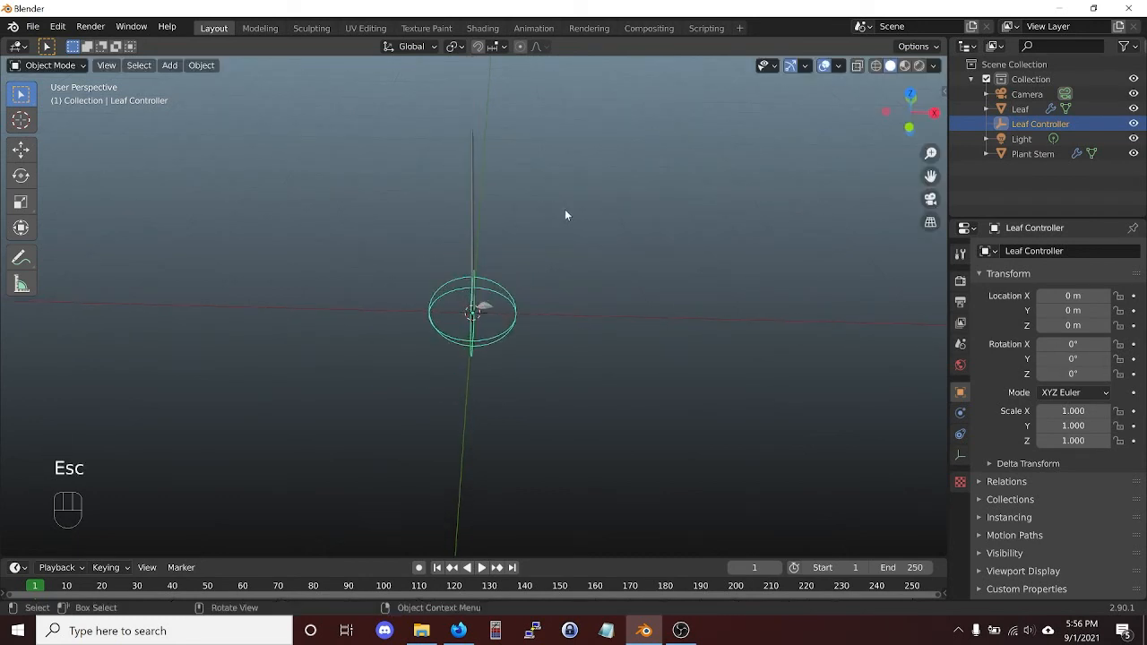
key("g")
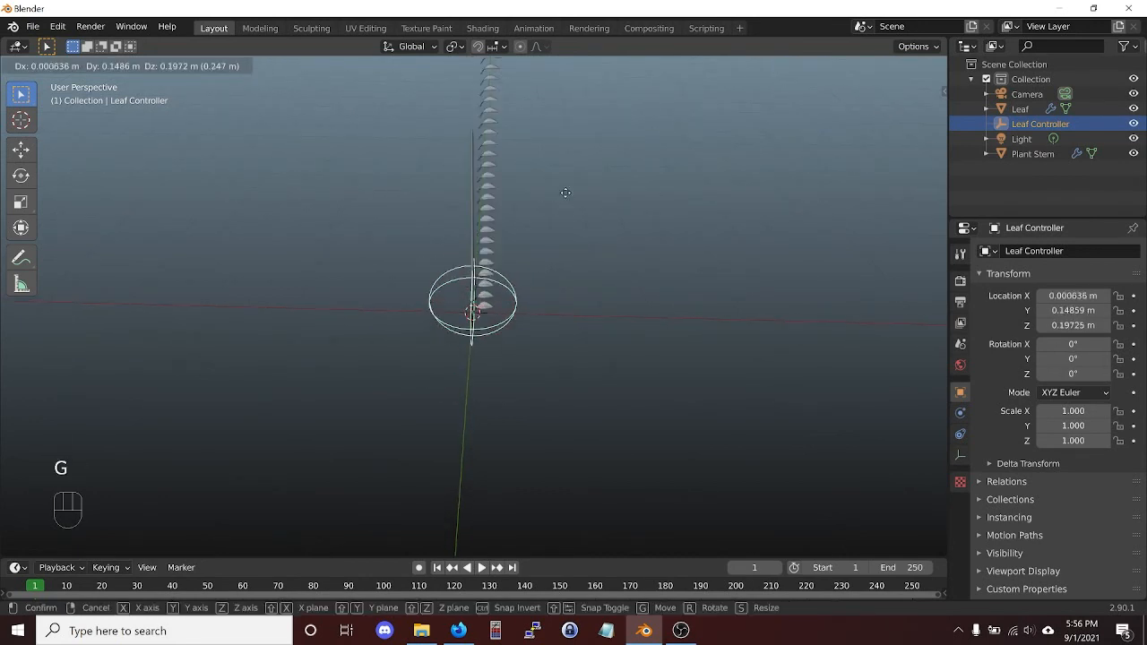
key("z")
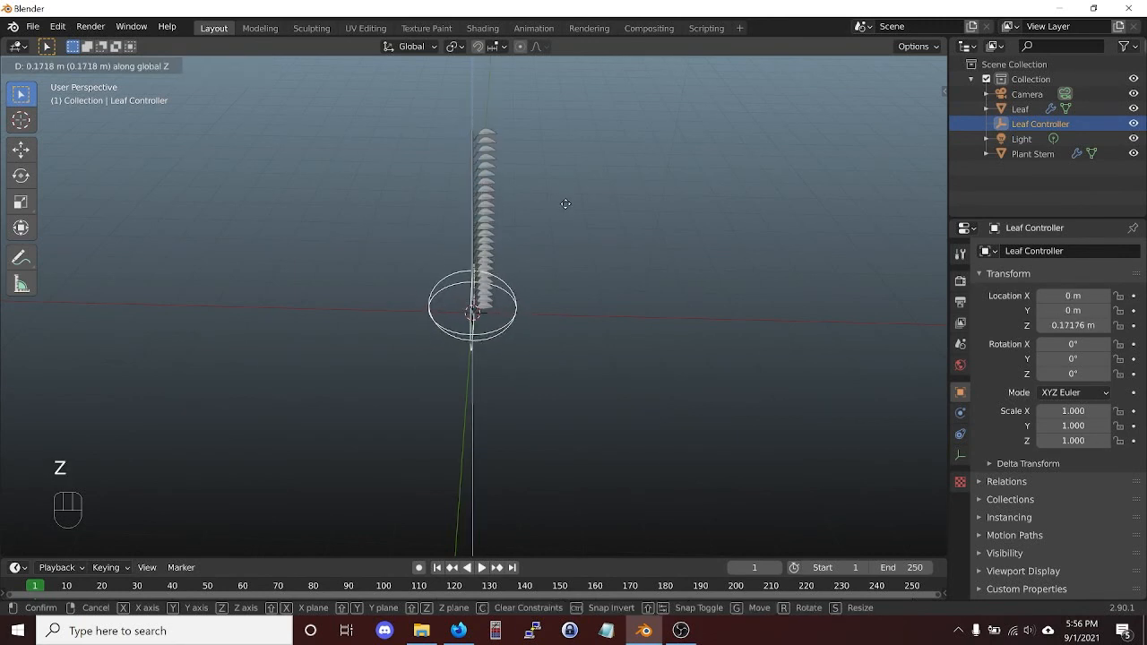
left_click(566, 203)
Rotate the Leaf Controller empty about 147° around the global Z axis to spiral the leaves around the stem.
key("r")
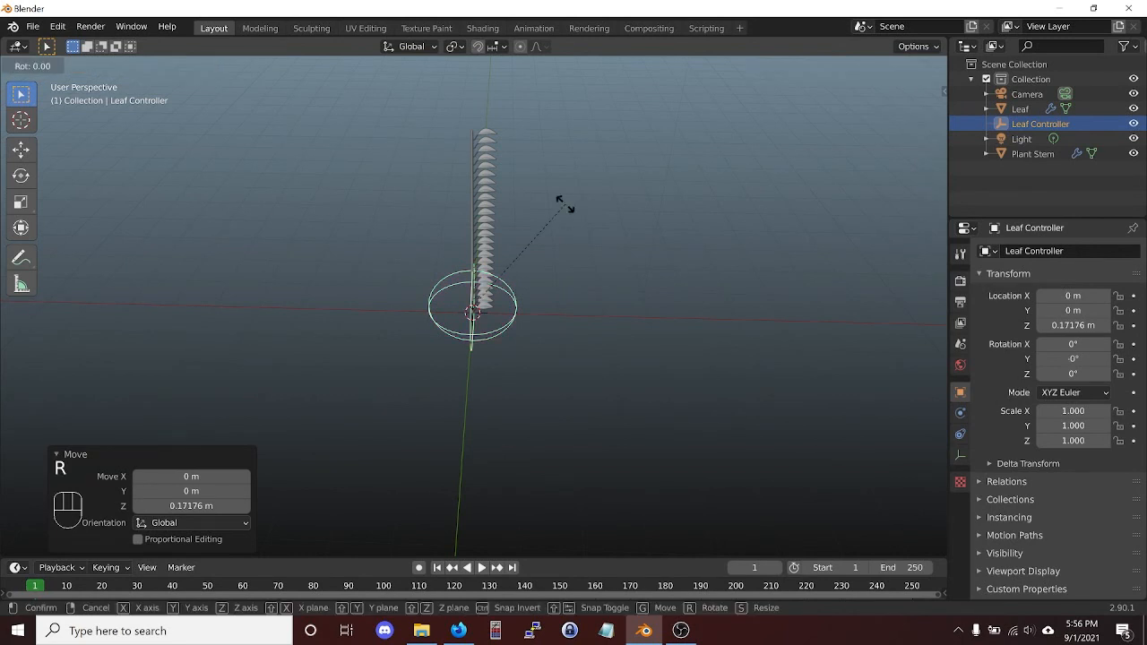
key("z")
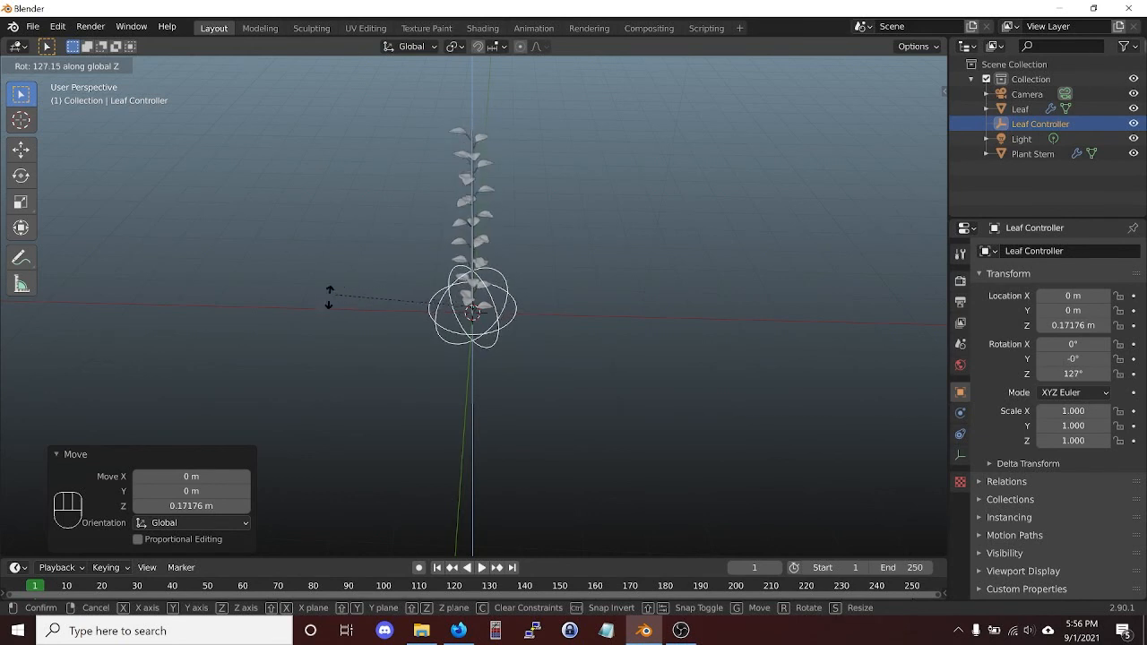
left_click(365, 327)
scroll(459, 162, "up", 2)
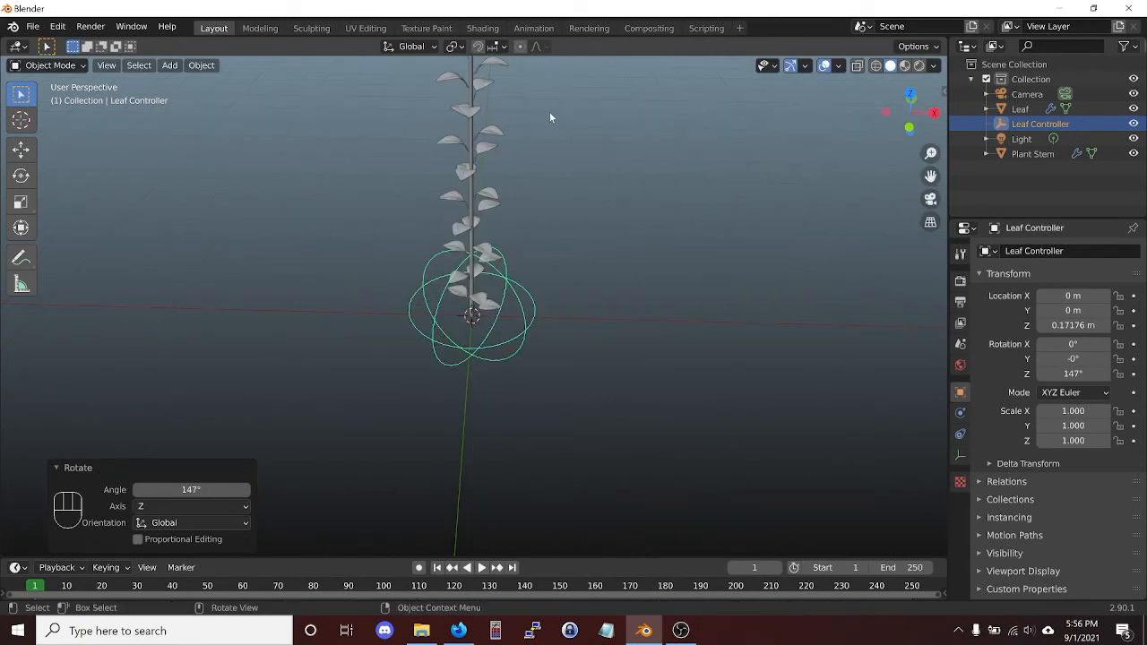
Scale the Leaf Controller empty uniformly to about 0.98 so the leaves shrink towards the stem's tip.
middle_click_drag(550, 118, 565, 188, "shift")
key("s")
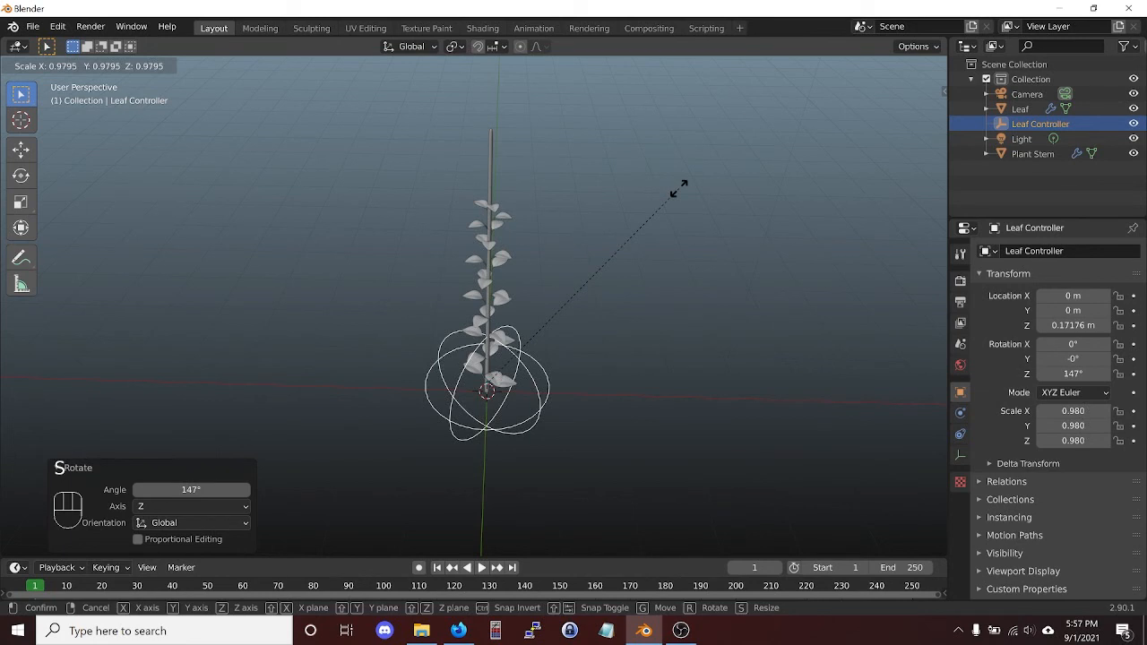
left_click(679, 188)
Raise the Leaf Controller empty about another 0.052 m along global Z to spread the leaves to the stem's tip, and deselect it.
key("g")
key("z")
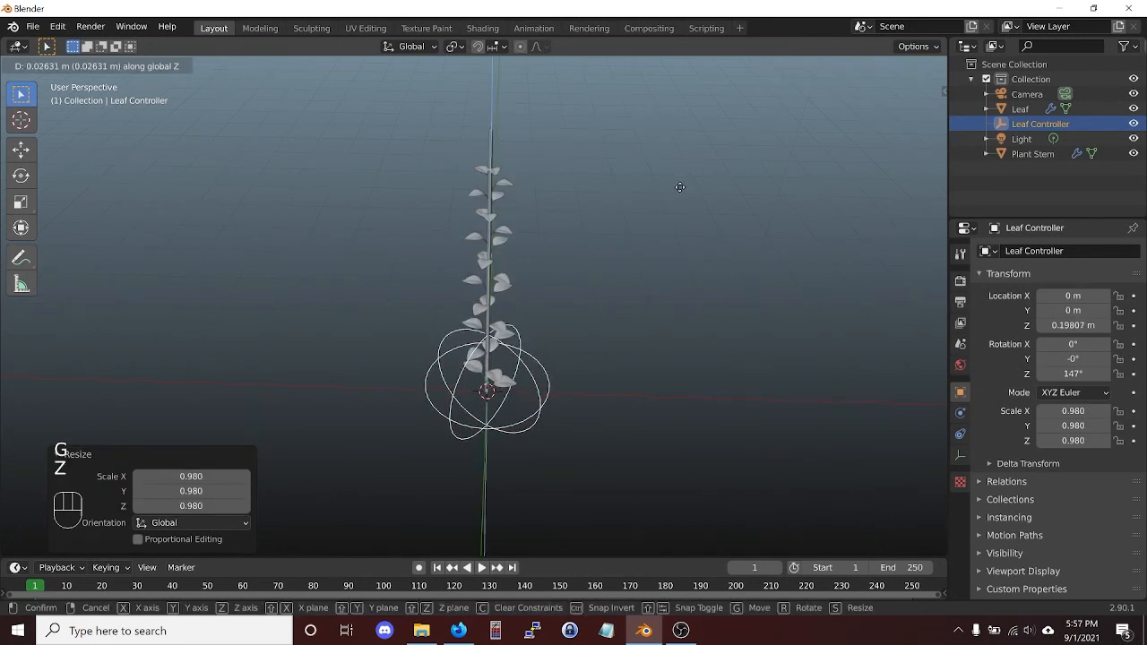
left_click(672, 189)
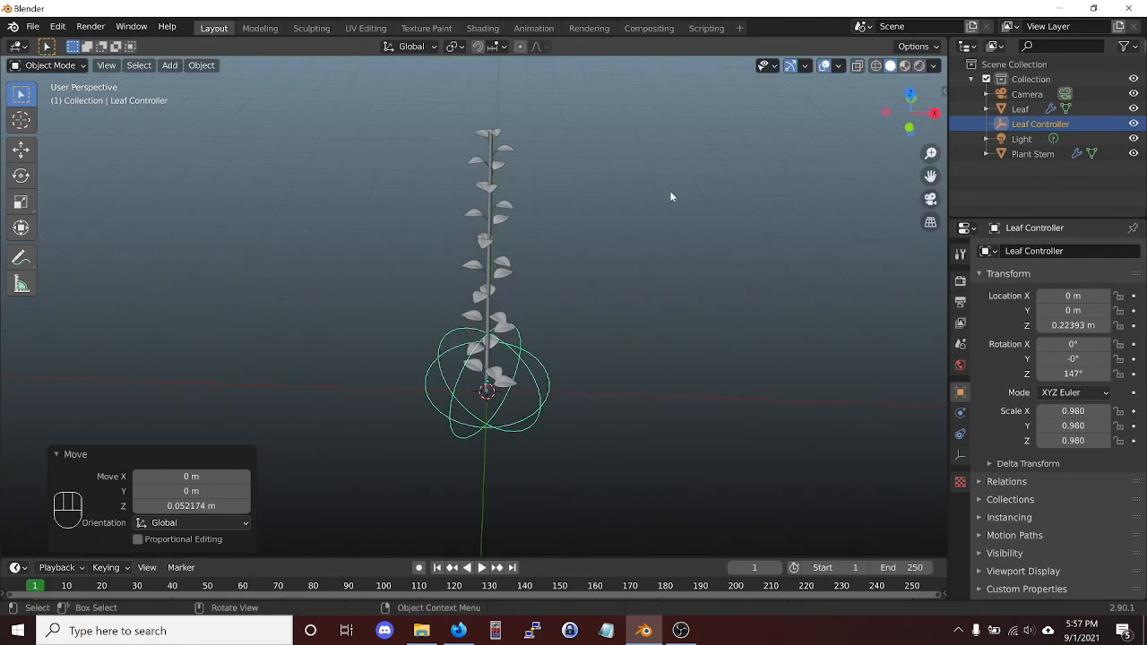
left_click(627, 186)
Examine the spacing, rotation and tapering of the leaves along the whole stem from several angles.
middle_click_drag(615, 182, 681, 173)
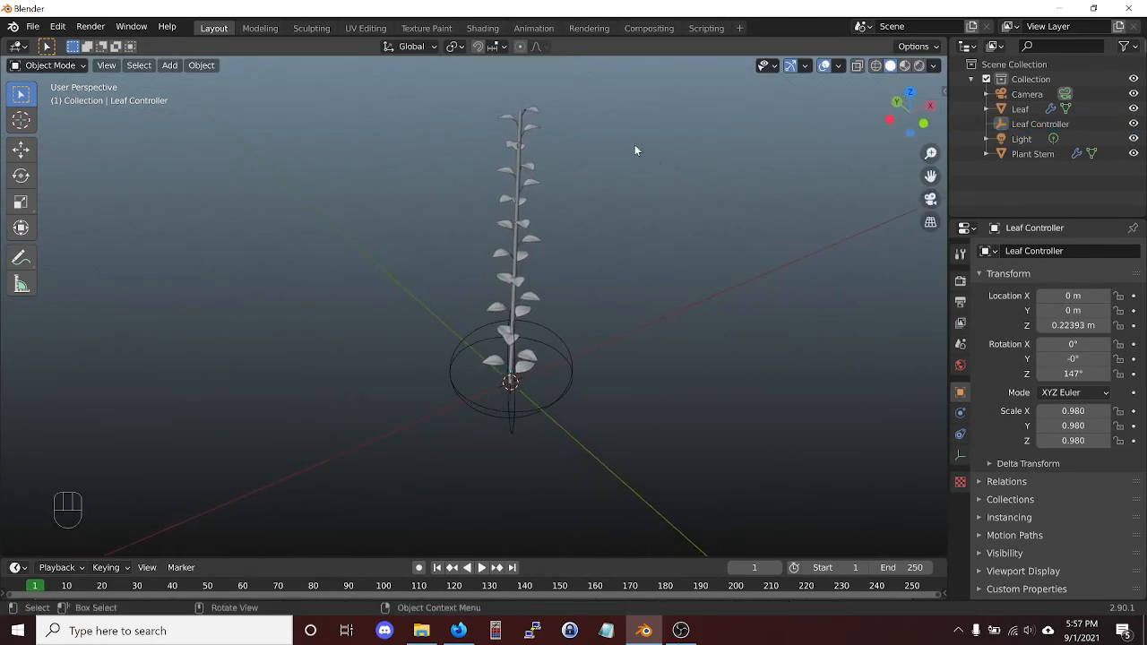
scroll(545, 115, "up", 2)
scroll(674, 110, "up", 3, "shift")
middle_click_drag(632, 248, 596, 231)
scroll(520, 257, "up", 2)
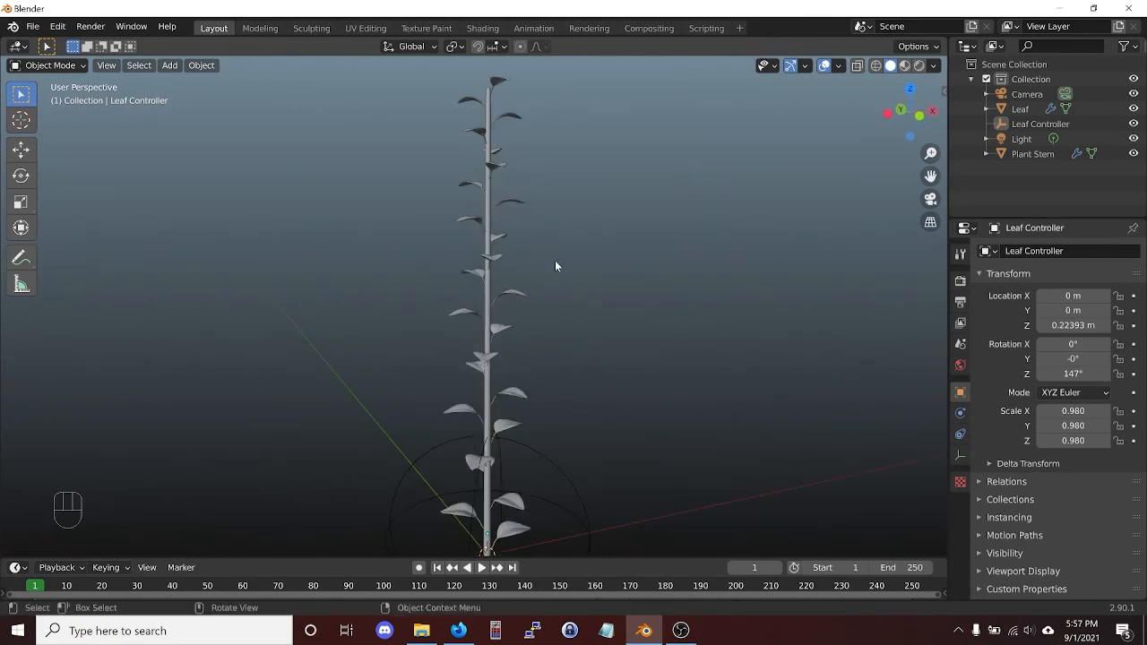
middle_click_drag(540, 270, 697, 311)
scroll(675, 303, "up", 2)
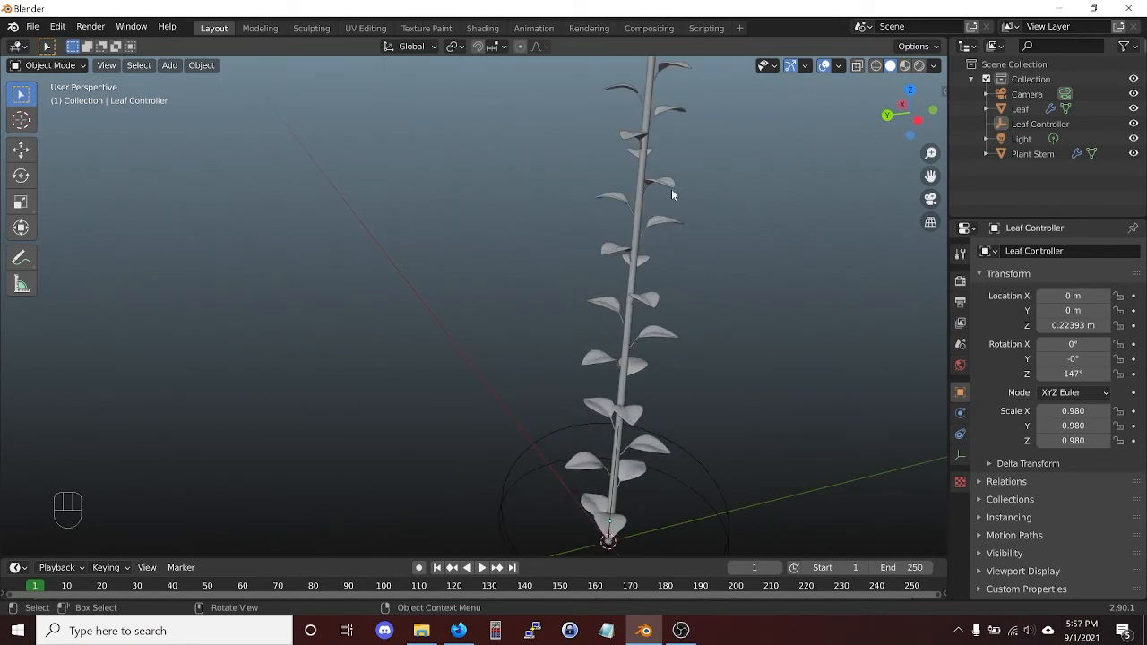
middle_click_drag(672, 191, 647, 188)
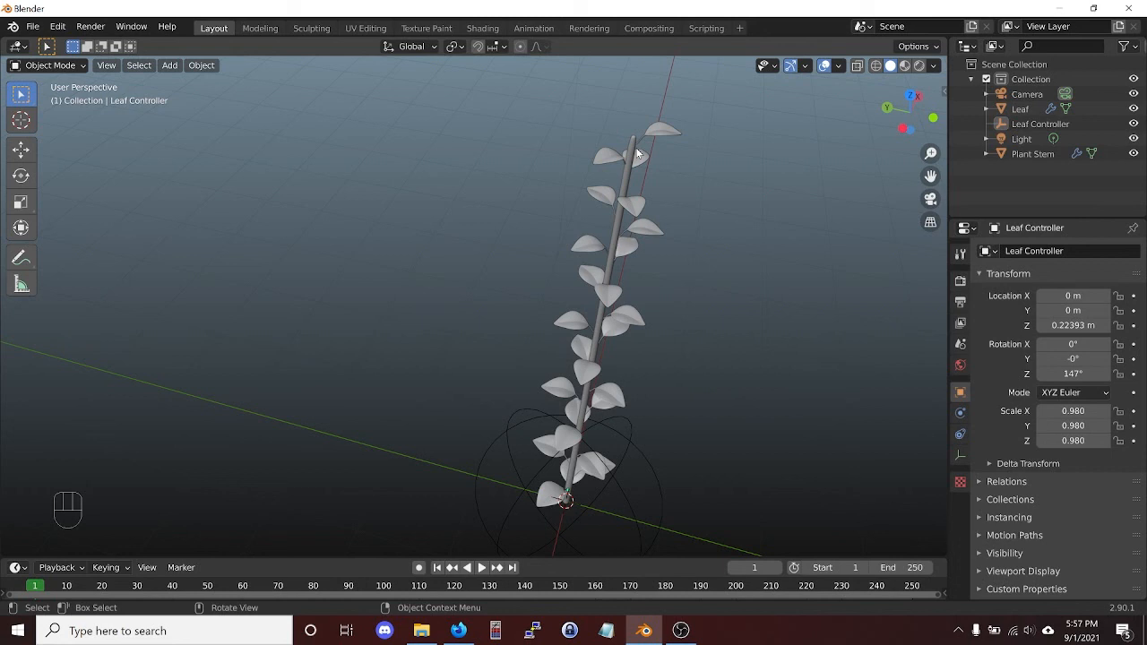
middle_click_drag(645, 277, 632, 219)
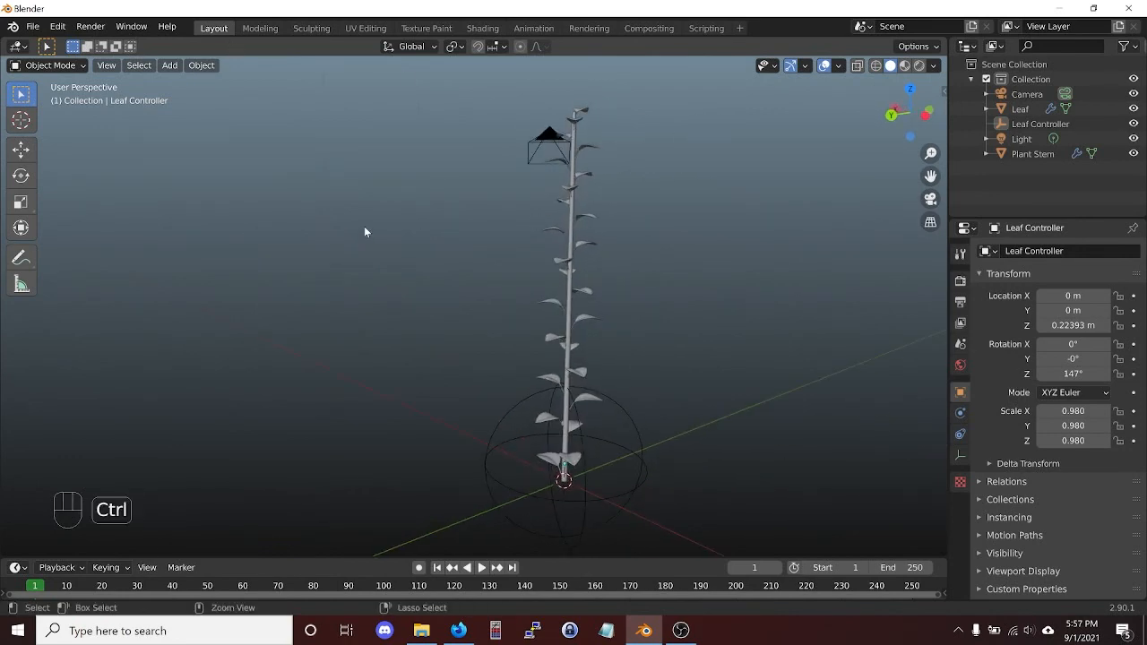
Save the file as plant.blend in D:\Documents\Blender Models\Class, overwriting the existing file.
key("ctrl+s")
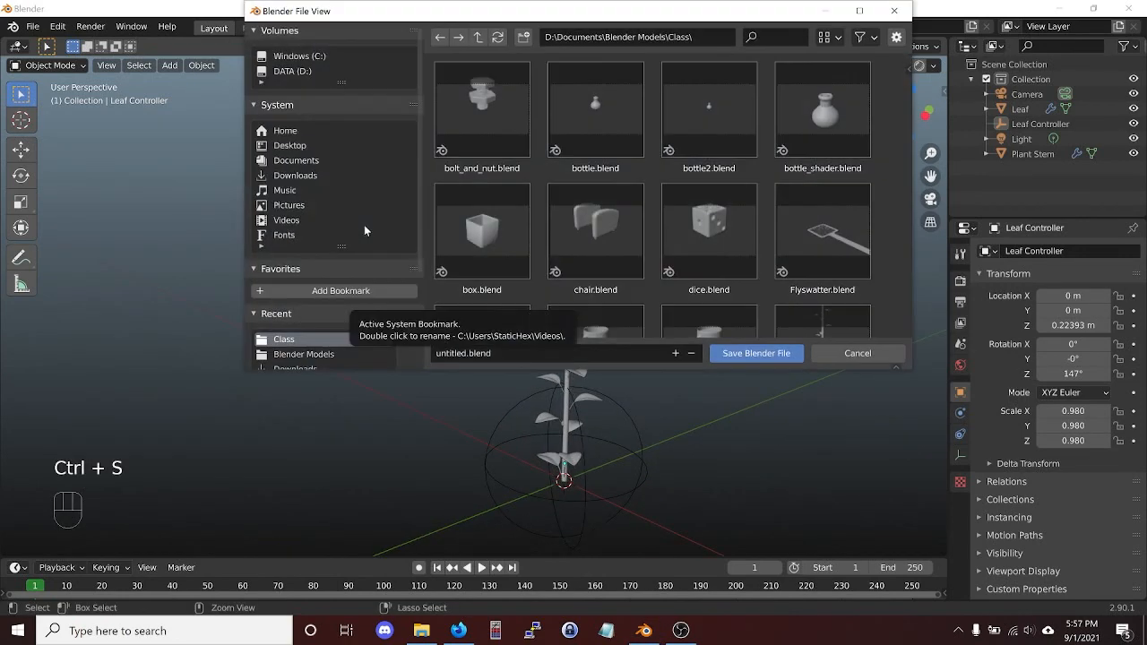
left_click(498, 353)
type("pl")
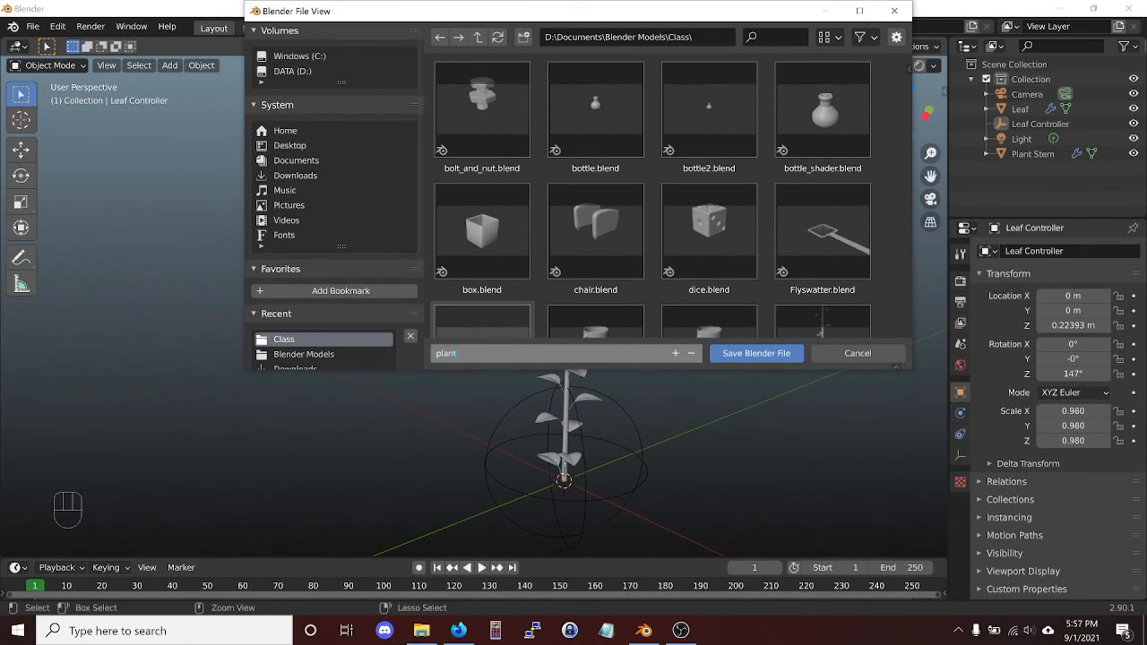
type("ant")
key("Return")
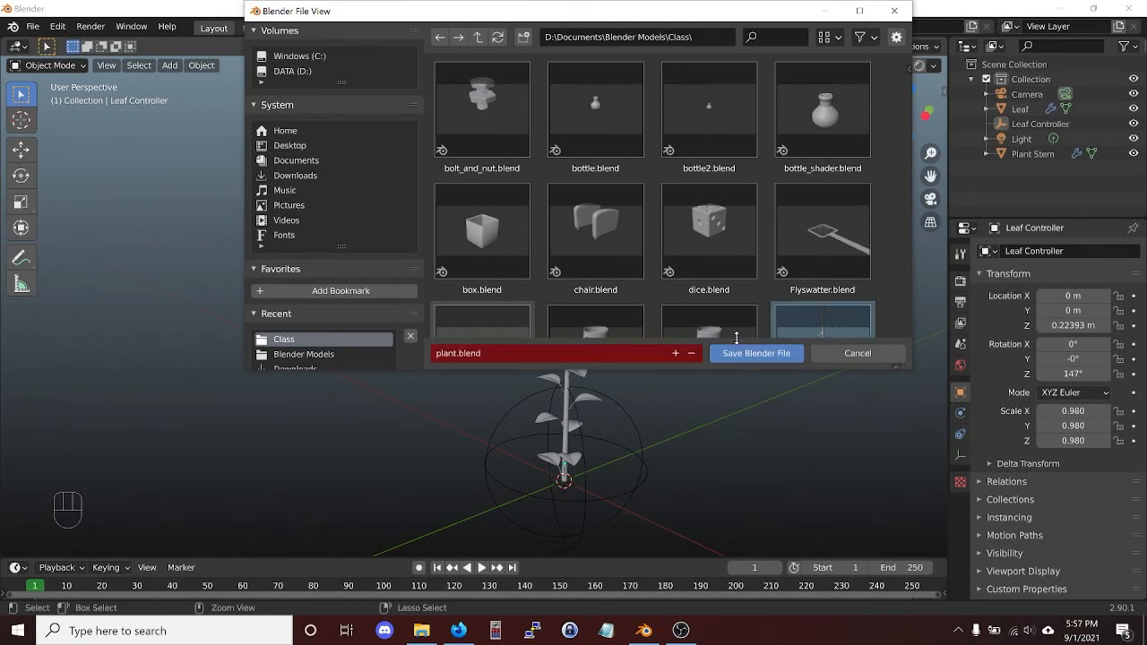
scroll(778, 324, "down", 2)
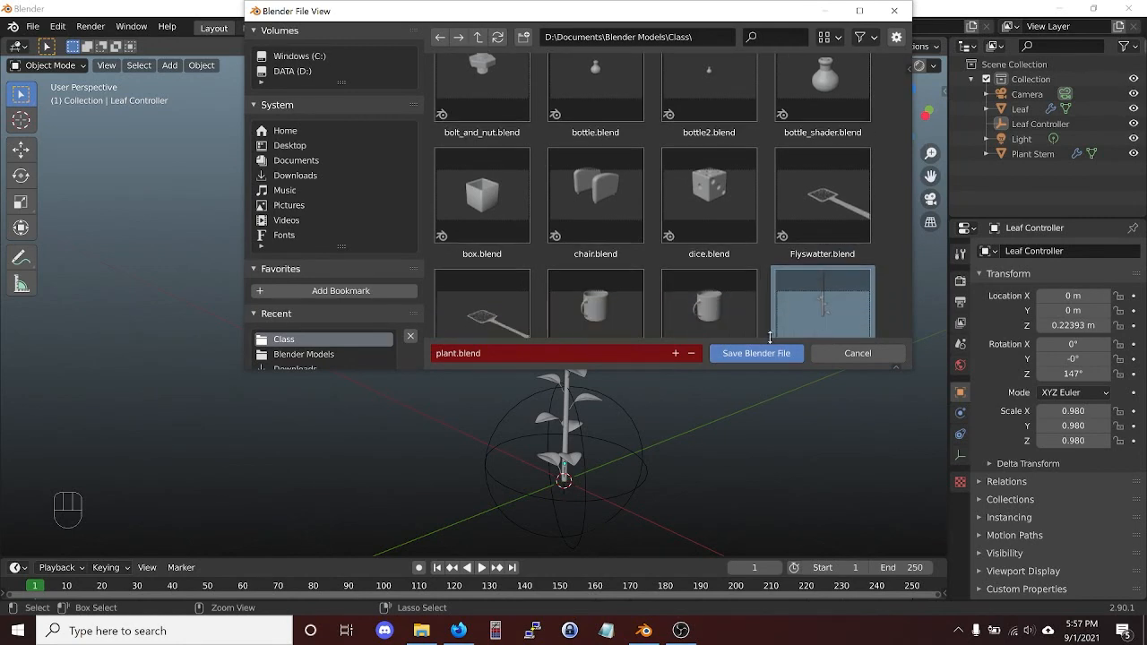
left_click(743, 351)
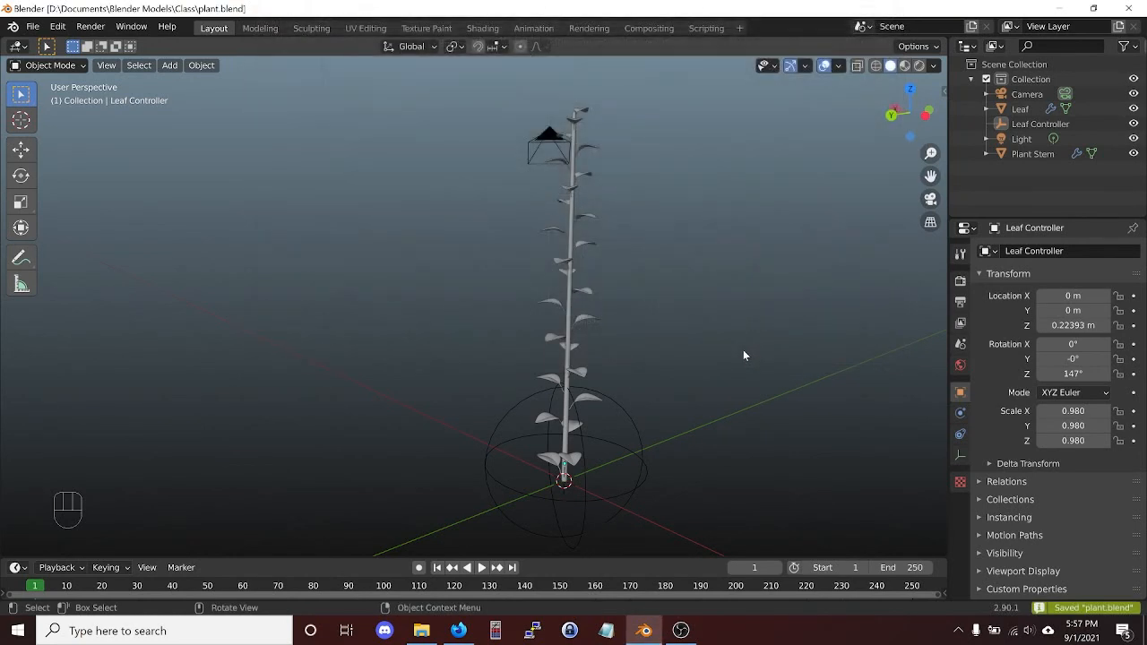
scroll(516, 231, "up", 2)
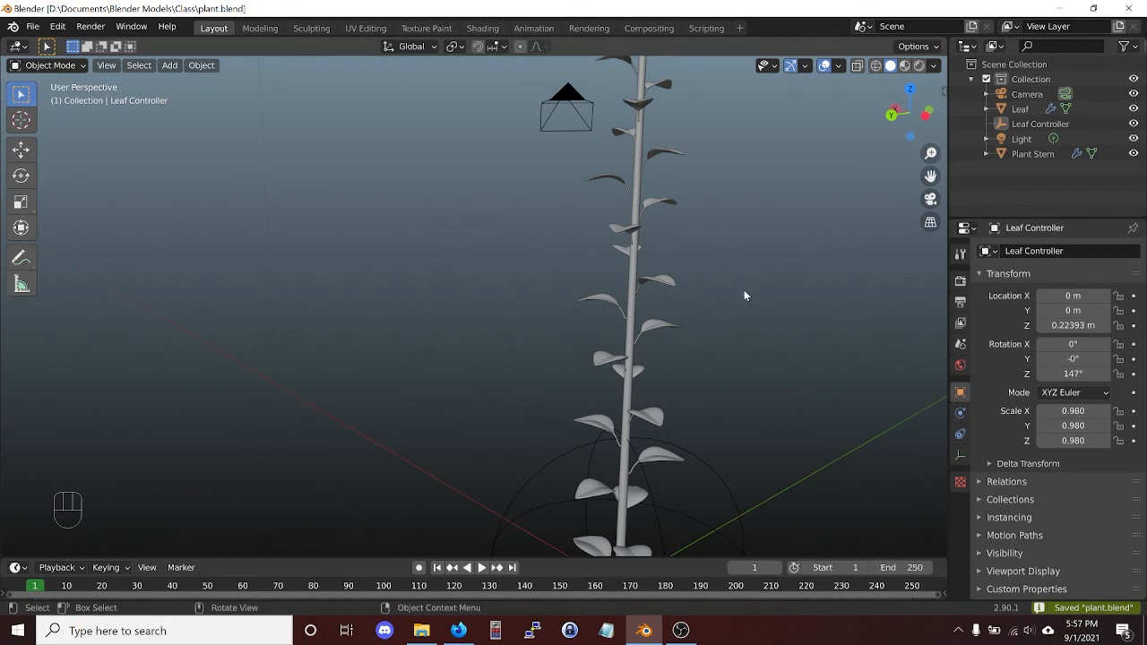
scroll(757, 273, "down", 1)
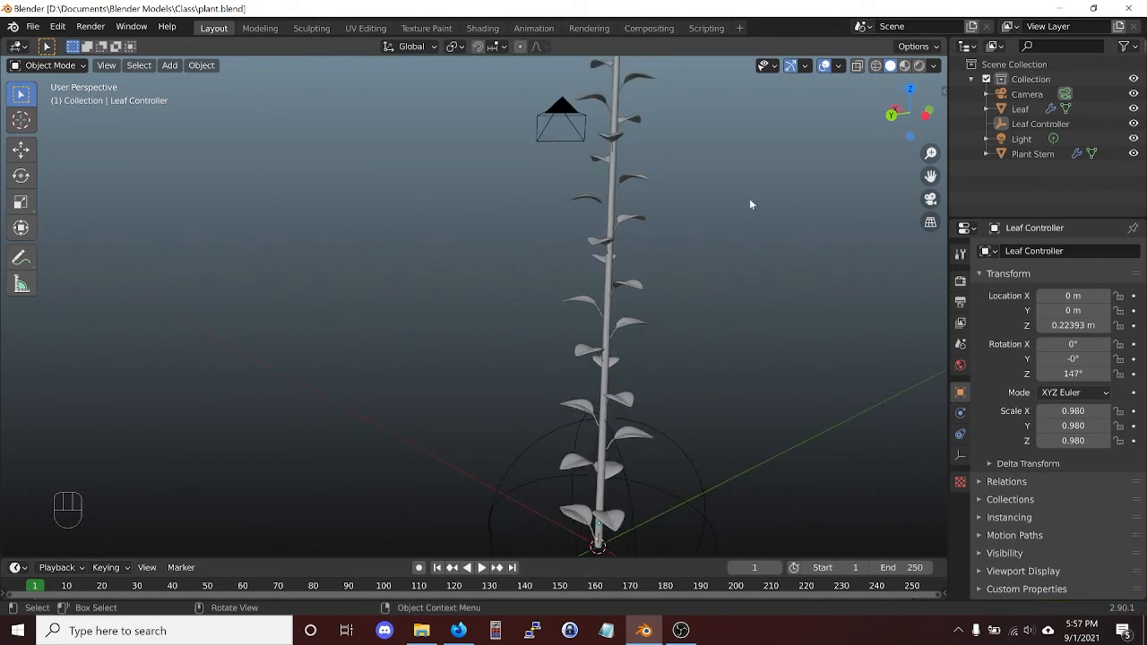